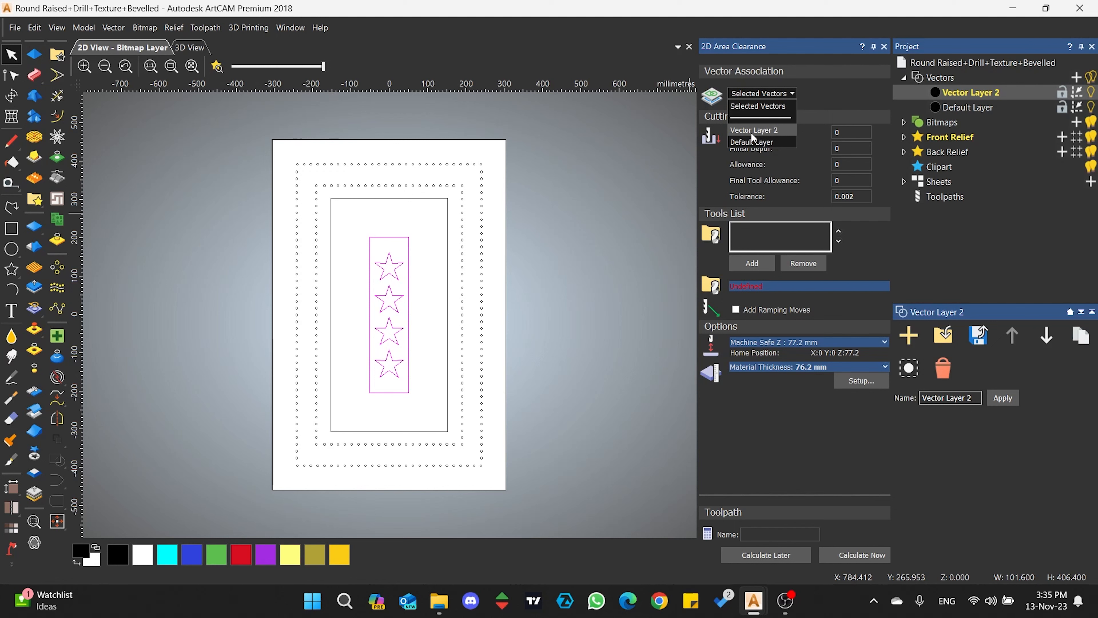
# Associate the area clearance with Vector Layer 2 and select the central rectangle with its four stars.
pyautogui.click(751, 131)
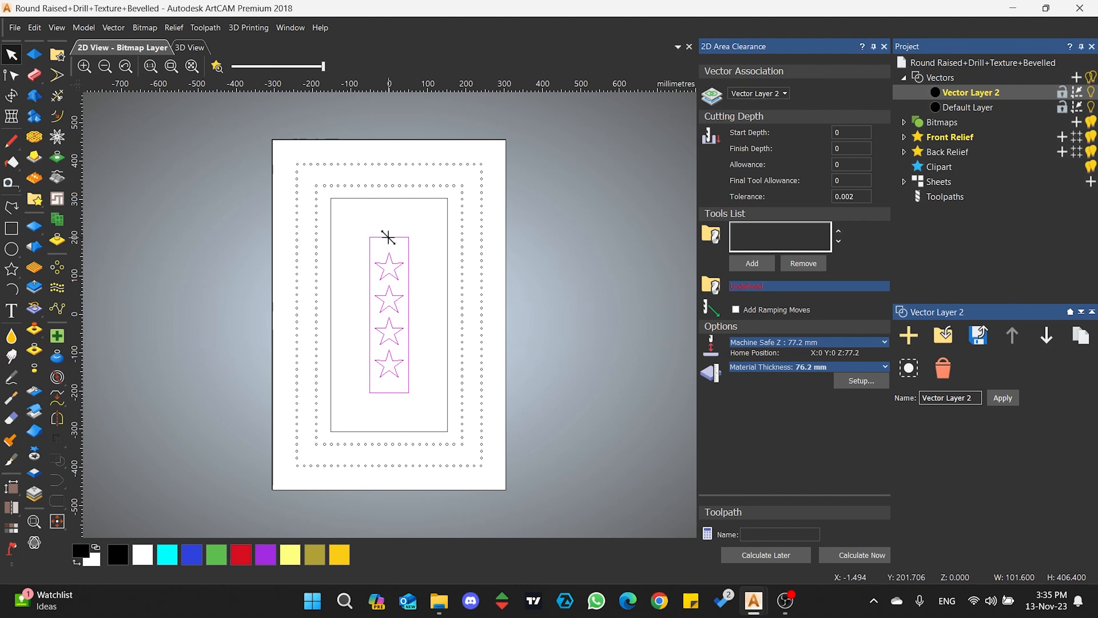
pyautogui.click(377, 415)
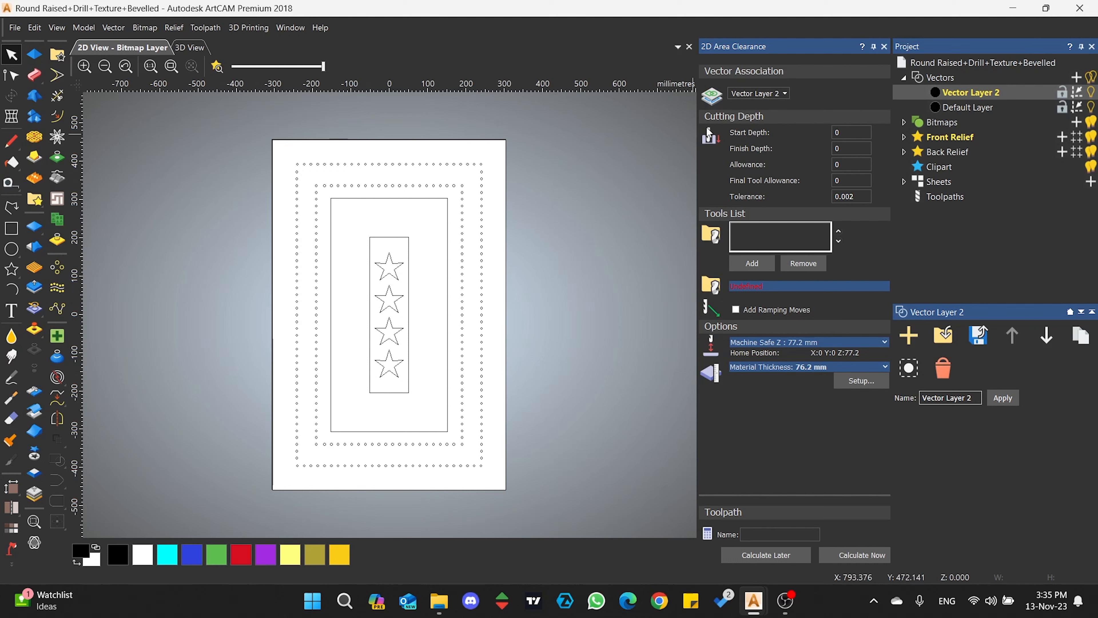
pyautogui.moveTo(354, 219); pyautogui.dragTo(425, 404)
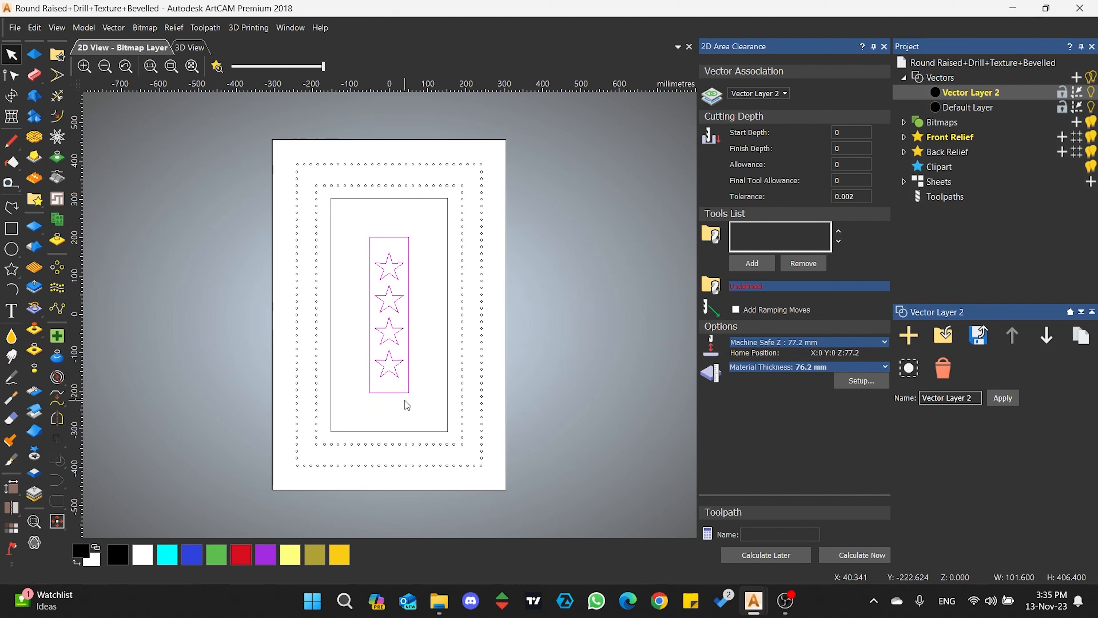
# Rename Vector Layer 2 as Area Clearance.
pyautogui.doubleClick(998, 92)
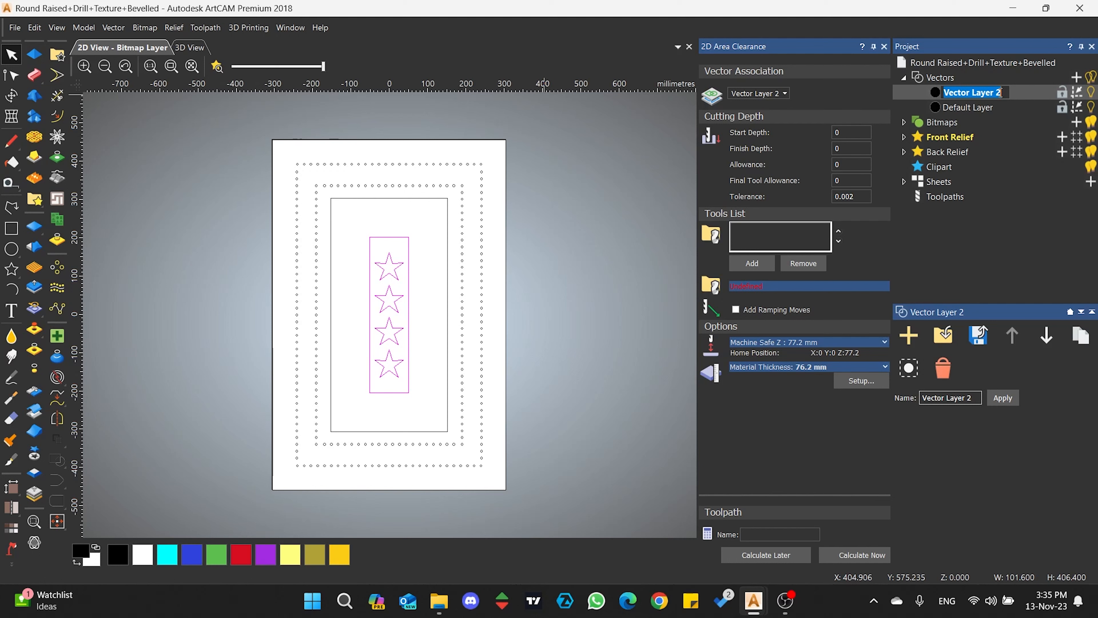
pyautogui.write('Area Clear')
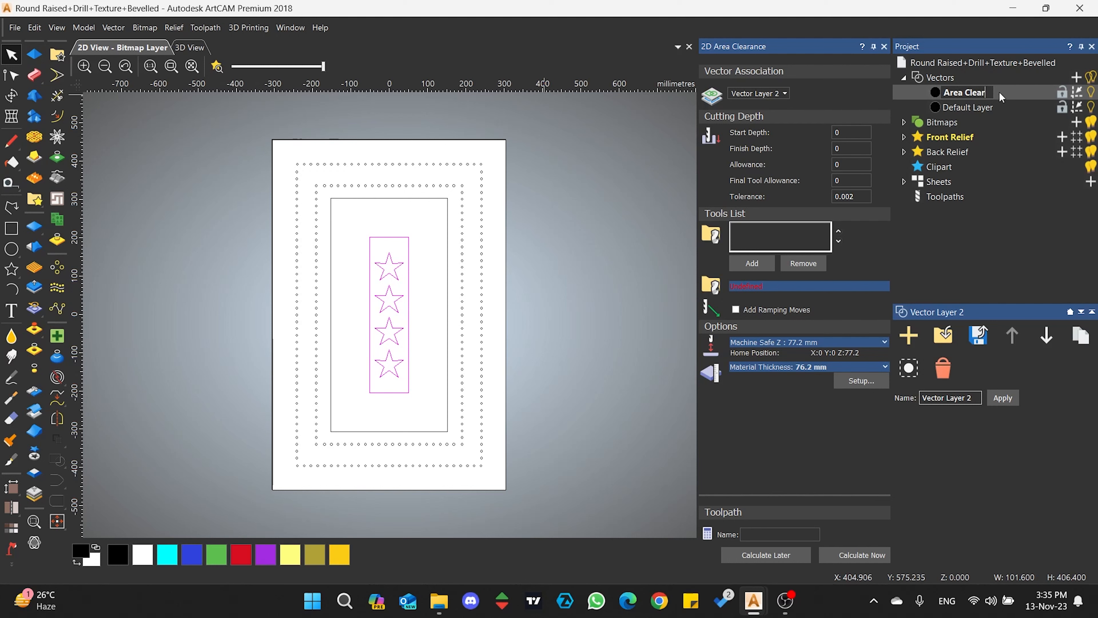
pyautogui.write('ance')
pyautogui.press('Return')
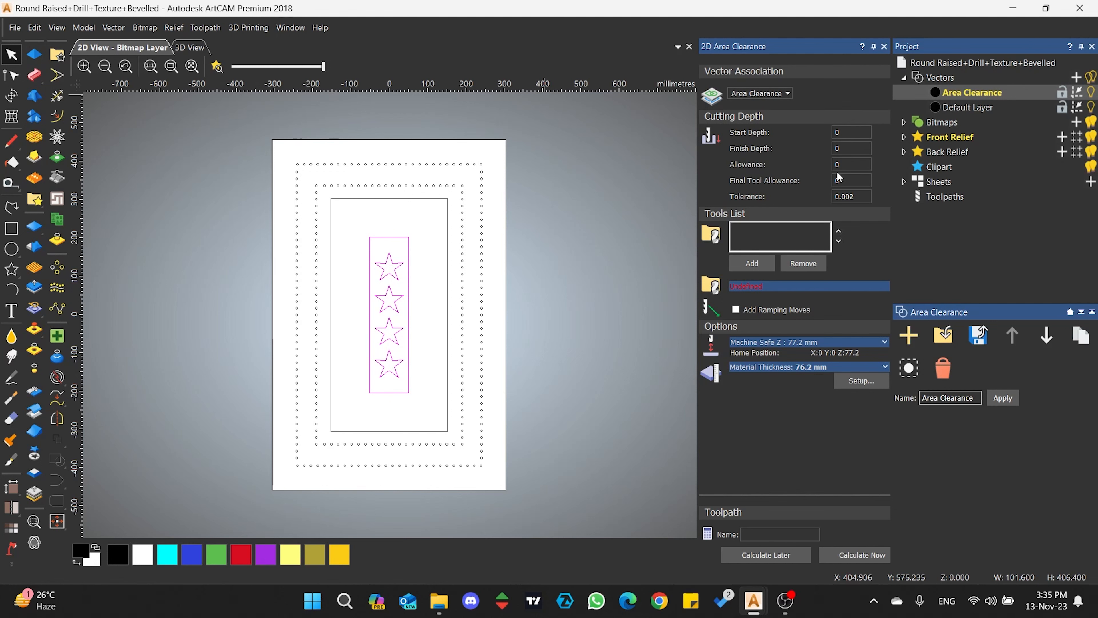
# Set the area clearance finish depth to 8 mm, with both the allowance and the final tool allowance at 0.01.
pyautogui.click(851, 148)
pyautogui.press('BackSpace')
pyautogui.write('8')
pyautogui.click(863, 164)
pyautogui.write('.01')
pyautogui.click(855, 178)
pyautogui.write('.01')
# Add the End Mill 12 mm and End Mill 4 mm wood tools to the area clearance tools list.
pyautogui.click(754, 263)
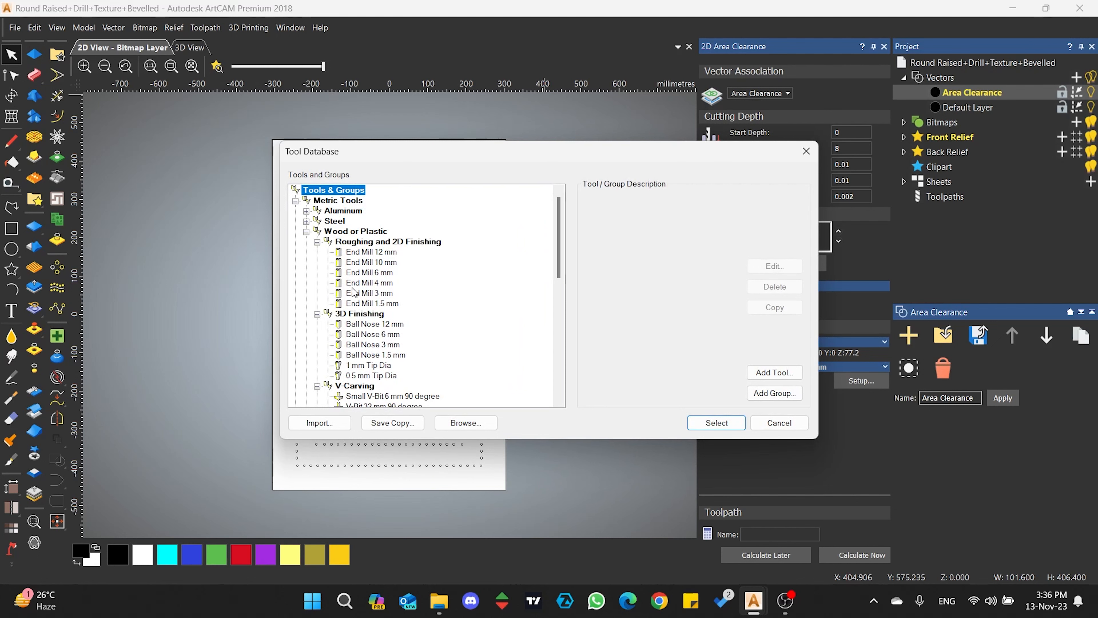
pyautogui.click(359, 253)
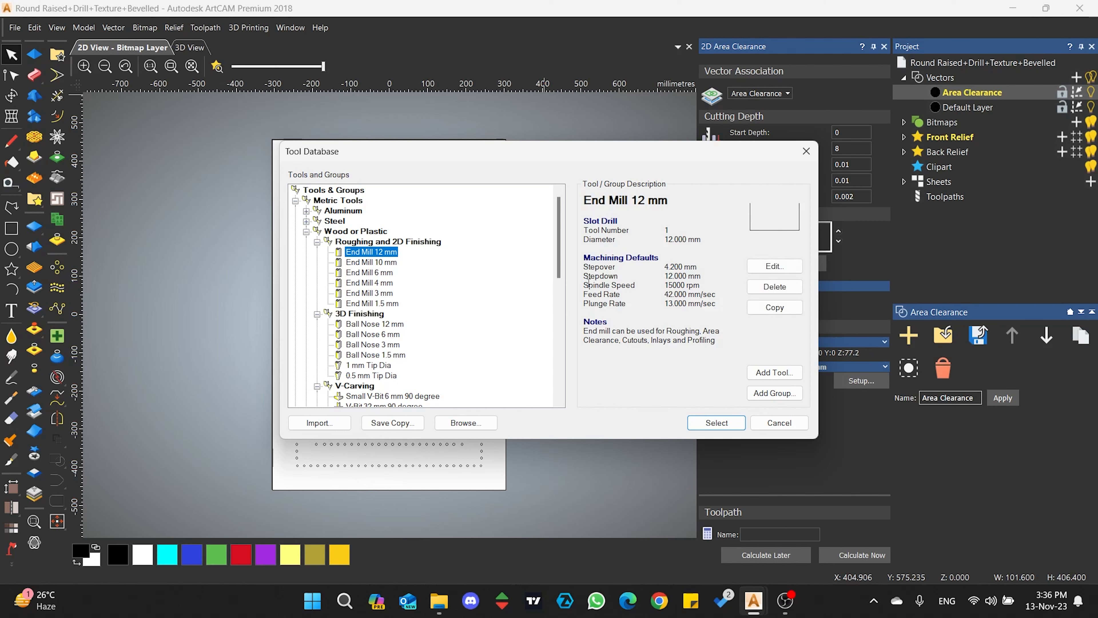
pyautogui.click(717, 423)
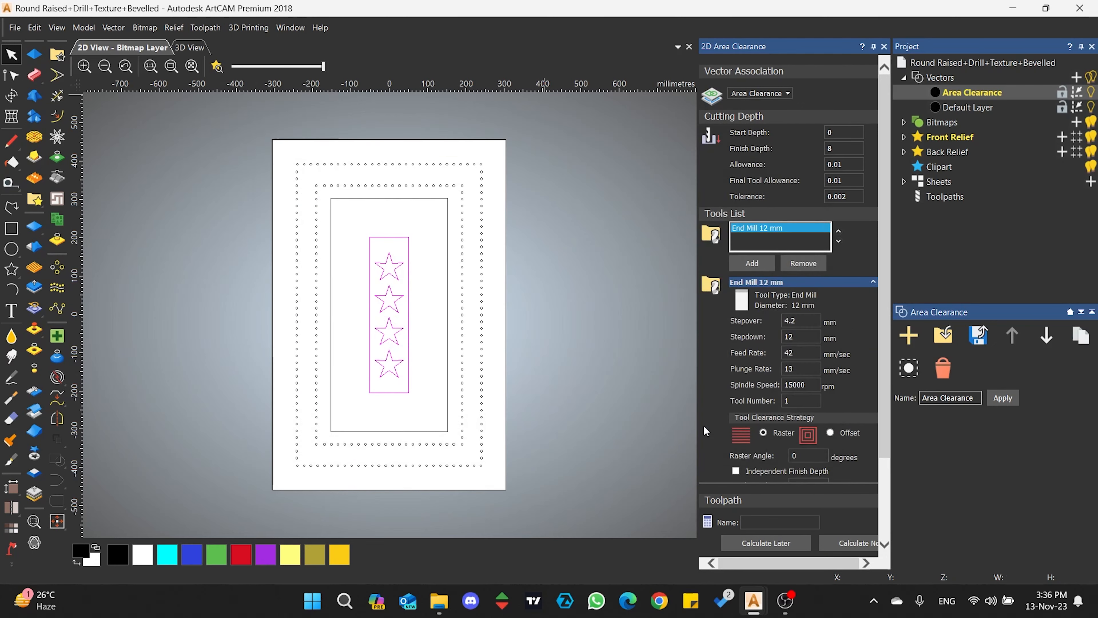
pyautogui.click(753, 263)
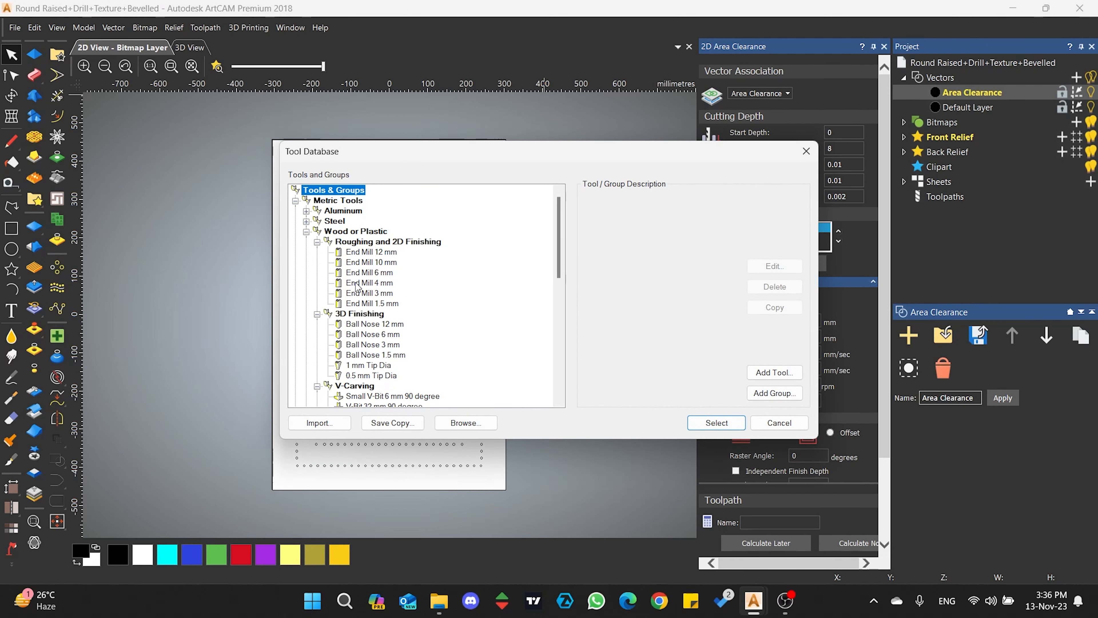
pyautogui.click(369, 282)
pyautogui.click(716, 422)
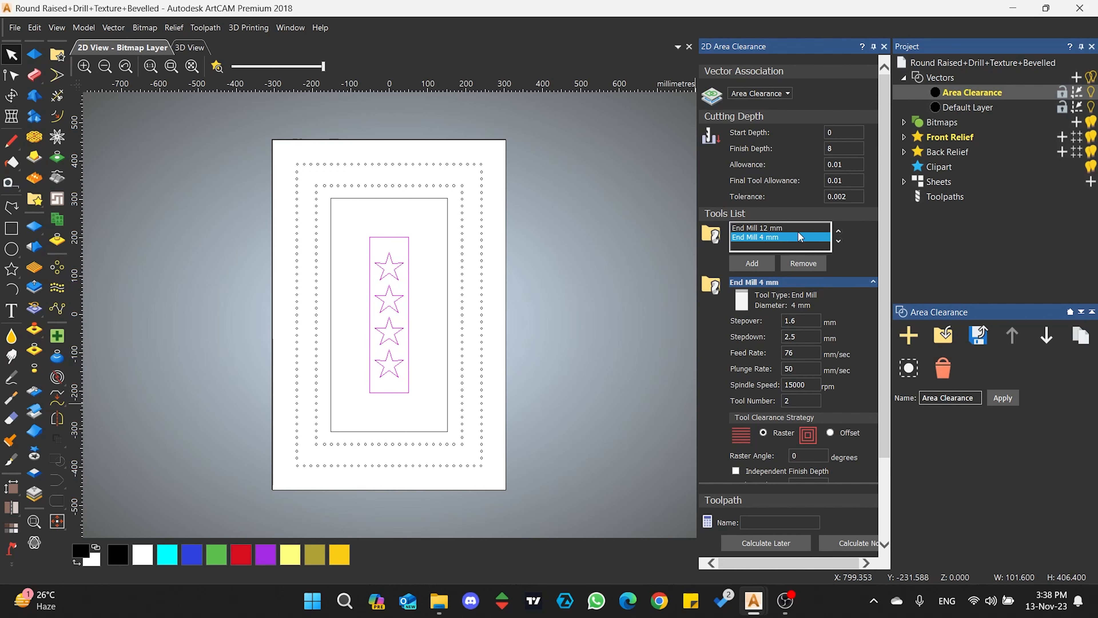
# Set the 12 mm end mill's stepover to 10 mm and stepdown to 8 mm.
pyautogui.click(767, 228)
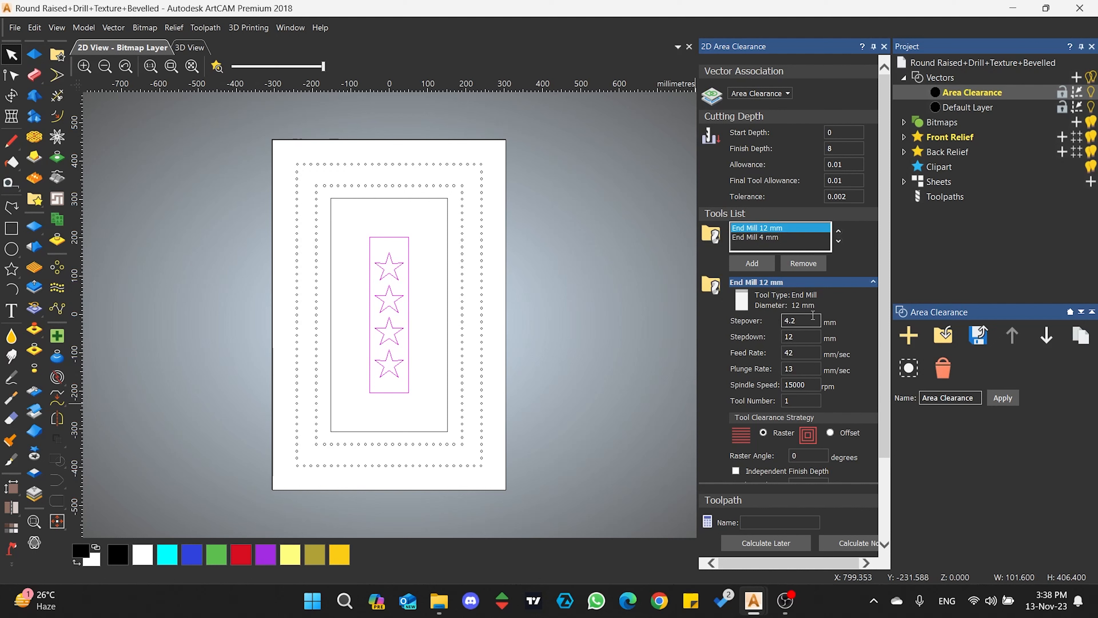
pyautogui.moveTo(803, 322); pyautogui.dragTo(759, 323)
pyautogui.write('10')
pyautogui.click(789, 336)
pyautogui.doubleClick(794, 322)
pyautogui.write('8')
pyautogui.click(806, 352)
pyautogui.moveTo(807, 352); pyautogui.dragTo(762, 373)
pyautogui.click(807, 368)
pyautogui.click(803, 355)
pyautogui.click(805, 400)
# Try the Offset clearance strategy with Conventional cut direction for the 12 mm end mill and switch back to Raster.
pyautogui.scroll(-3, 761, 434)
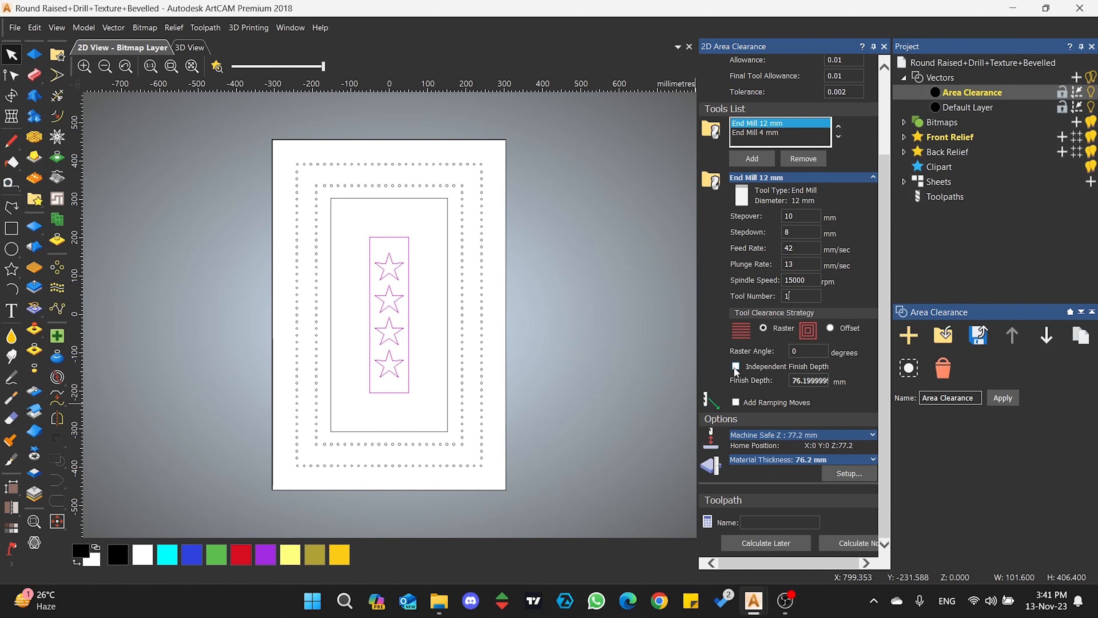
pyautogui.click(831, 327)
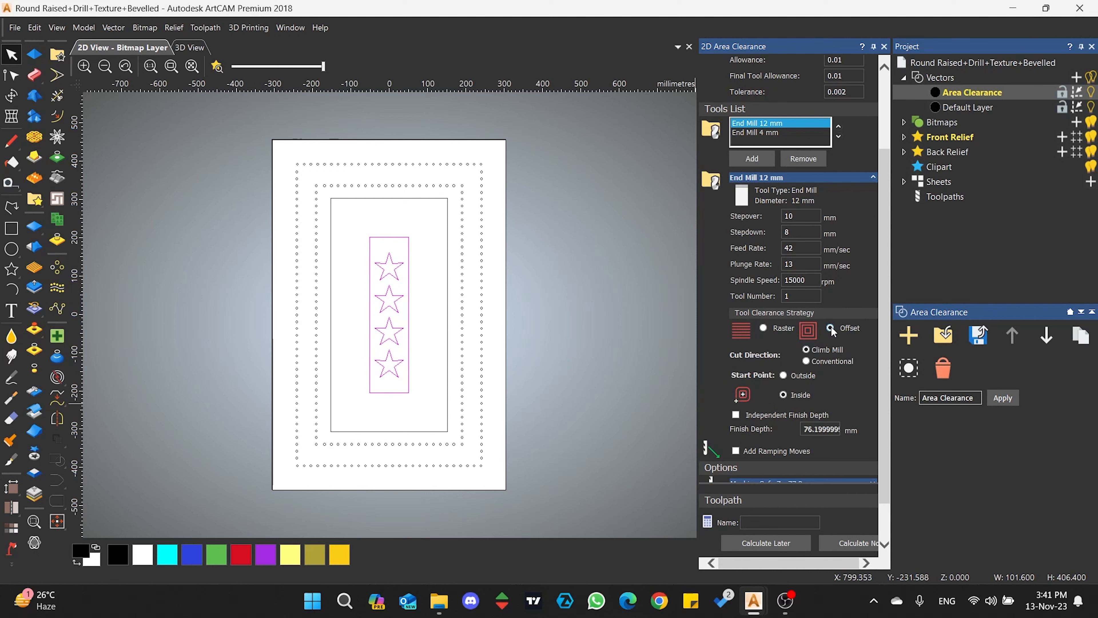
pyautogui.click(806, 361)
pyautogui.click(763, 327)
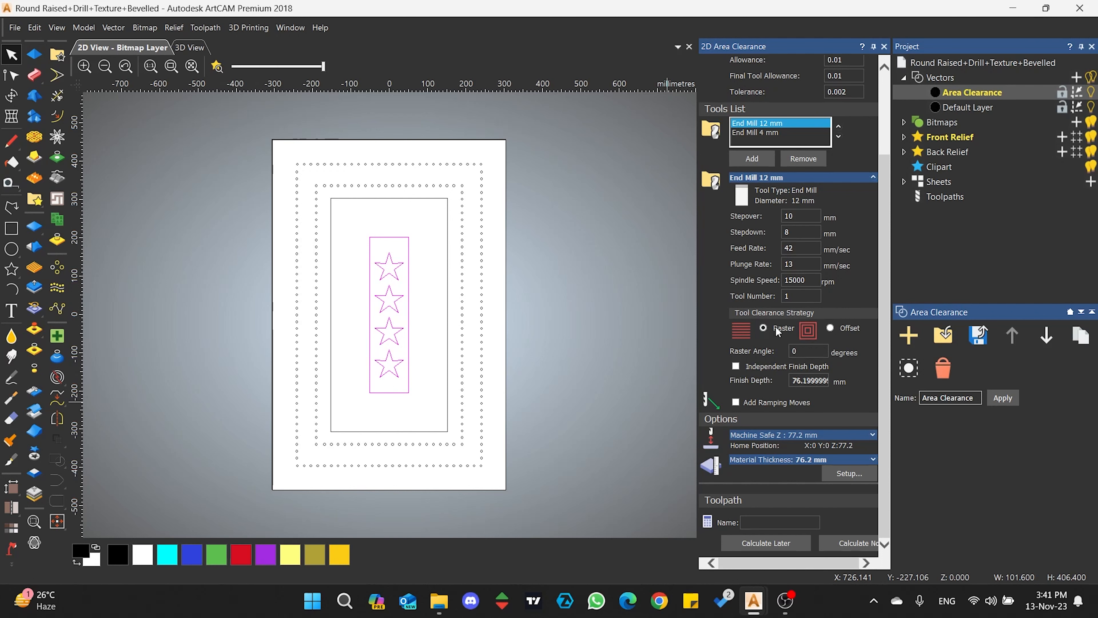
pyautogui.doubleClick(792, 352)
# Set the machine safe Z and the home position Z to 25.4 mm.
pyautogui.click(856, 435)
pyautogui.scroll(-2, 815, 443)
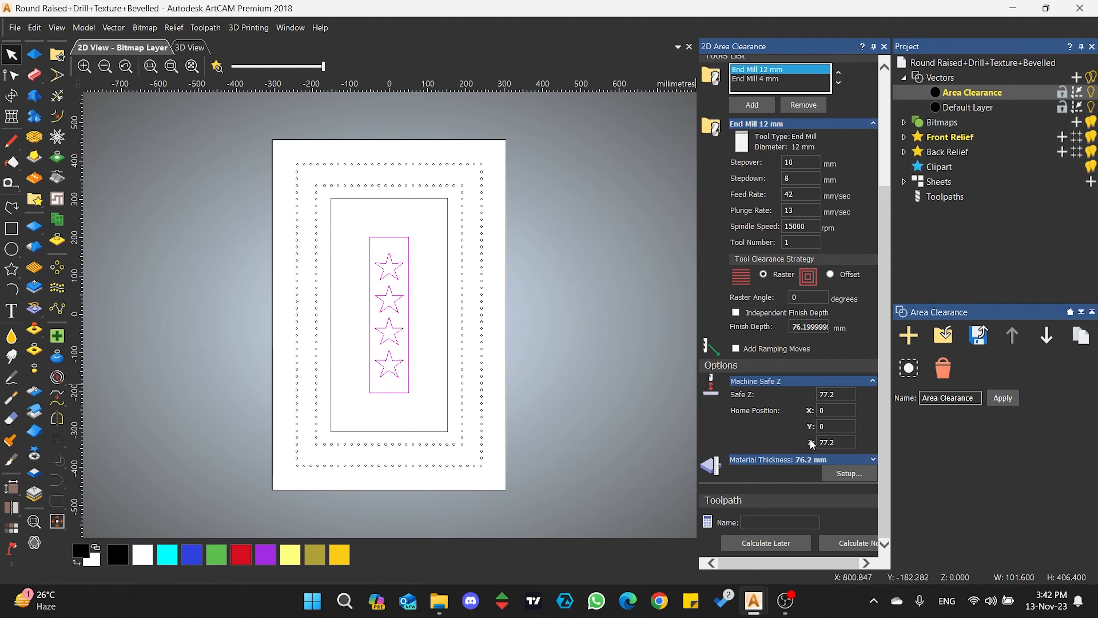
pyautogui.doubleClick(840, 395)
pyautogui.write('25.4')
pyautogui.doubleClick(839, 442)
pyautogui.write('25.4')
pyautogui.click(817, 378)
# Set up 25.4 mm thick material with a zero top offset and the material Z zero at the top of the block.
pyautogui.click(840, 459)
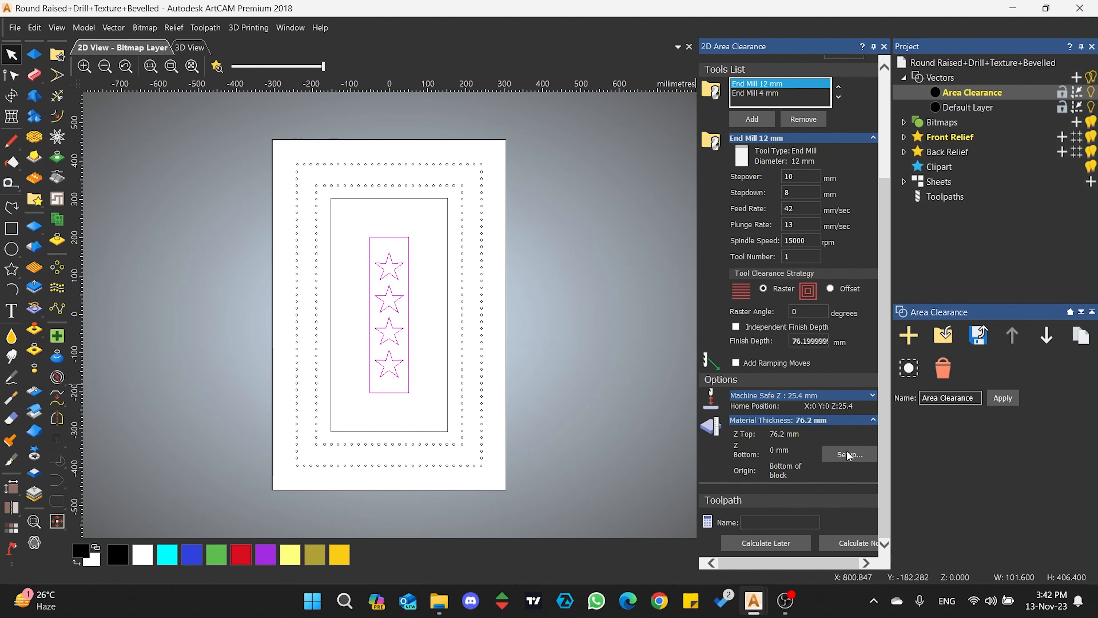
pyautogui.click(847, 453)
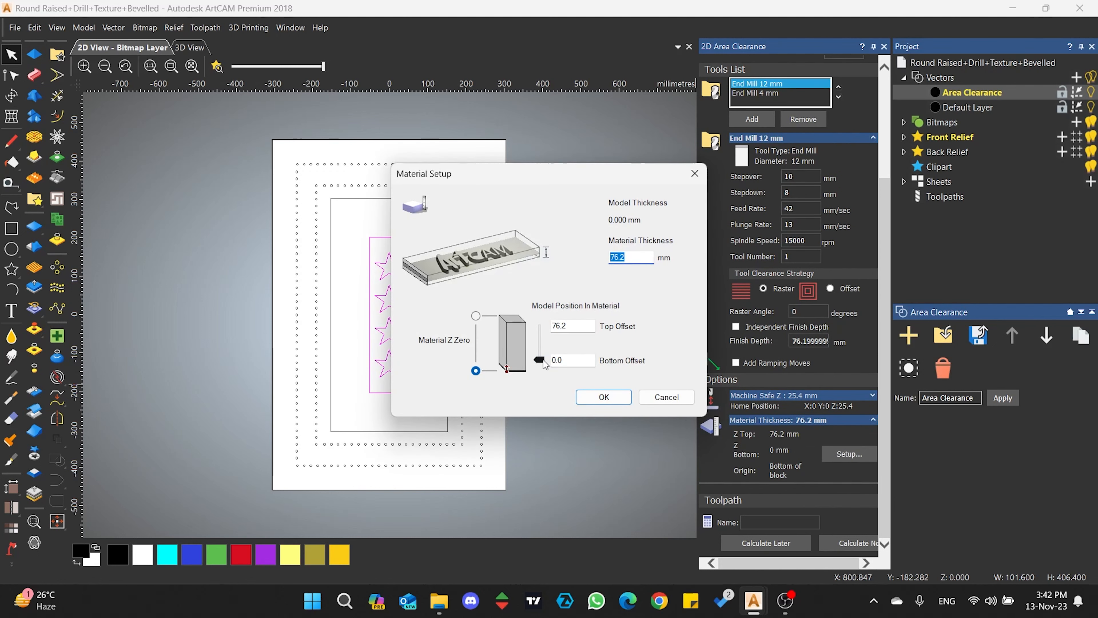
pyautogui.moveTo(539, 360); pyautogui.dragTo(539, 328)
pyautogui.click(476, 315)
pyautogui.moveTo(625, 257); pyautogui.dragTo(600, 254)
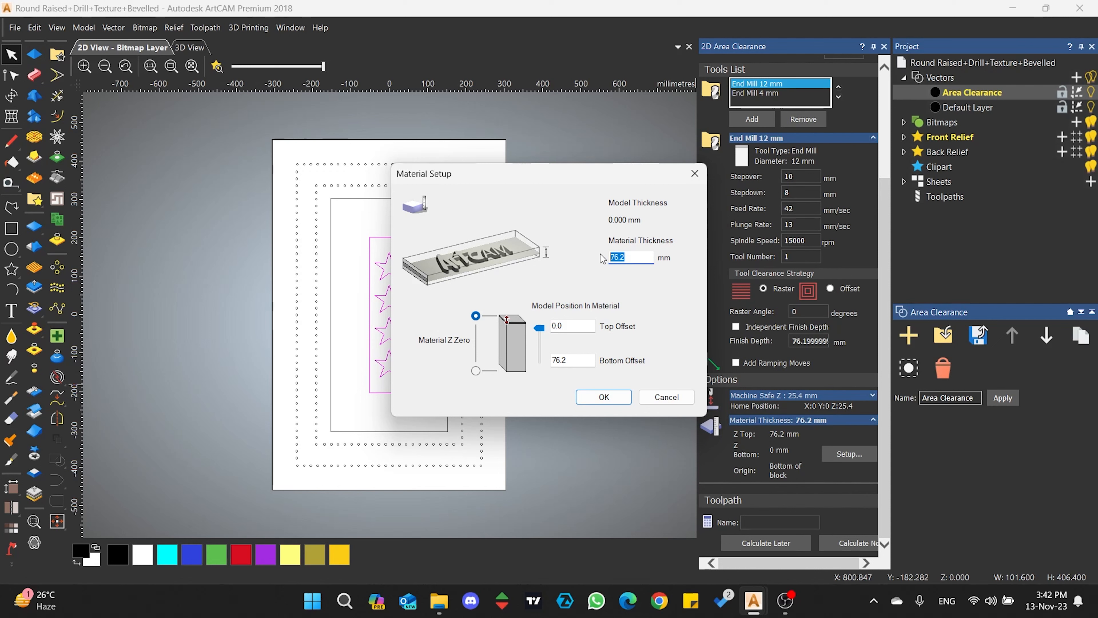
pyautogui.write('253')
pyautogui.press('BackSpace')
pyautogui.click(604, 397)
# Name the toolpath Area Clearance and calculate it immediately.
pyautogui.click(778, 522)
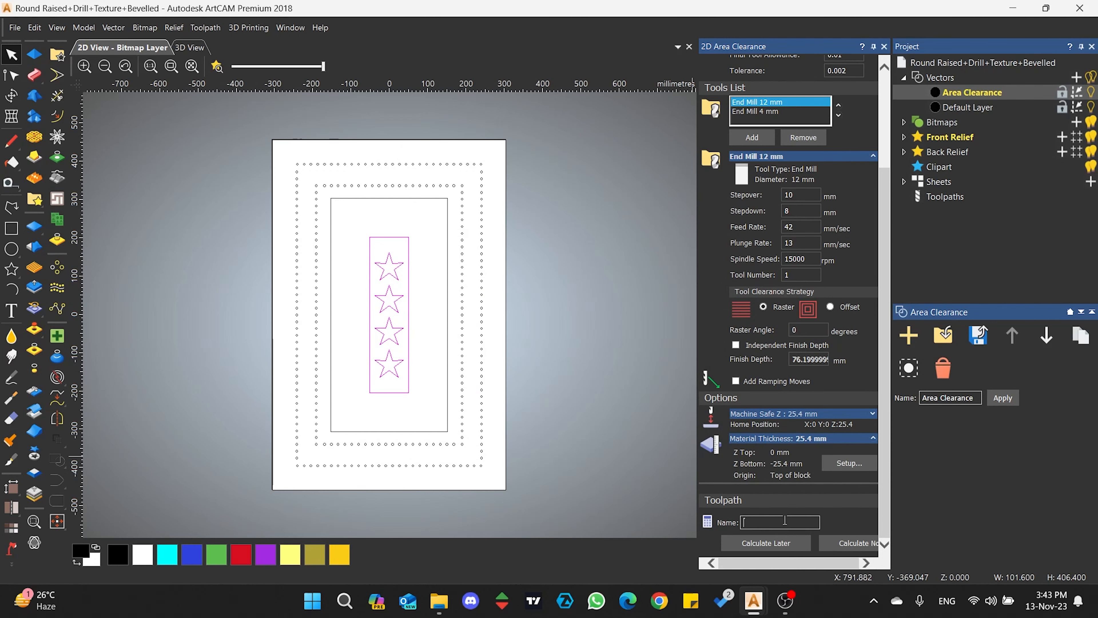
pyautogui.write('Area Clearance')
pyautogui.click(857, 546)
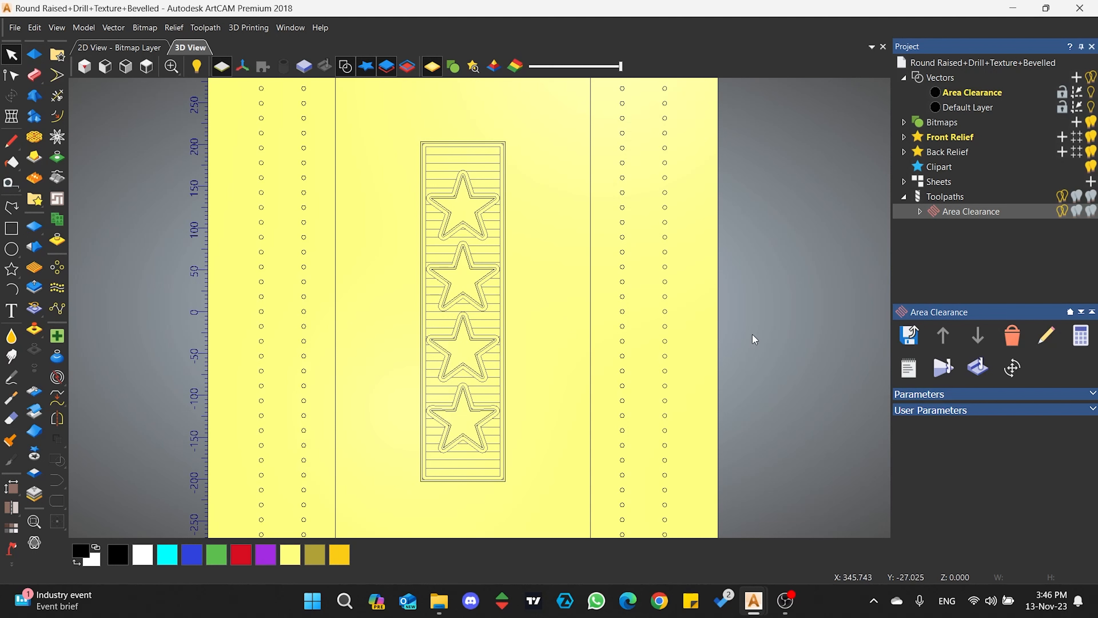
# Simulate the Area Clearance toolpath on the whole model at Standard resolution.
pyautogui.click(946, 367)
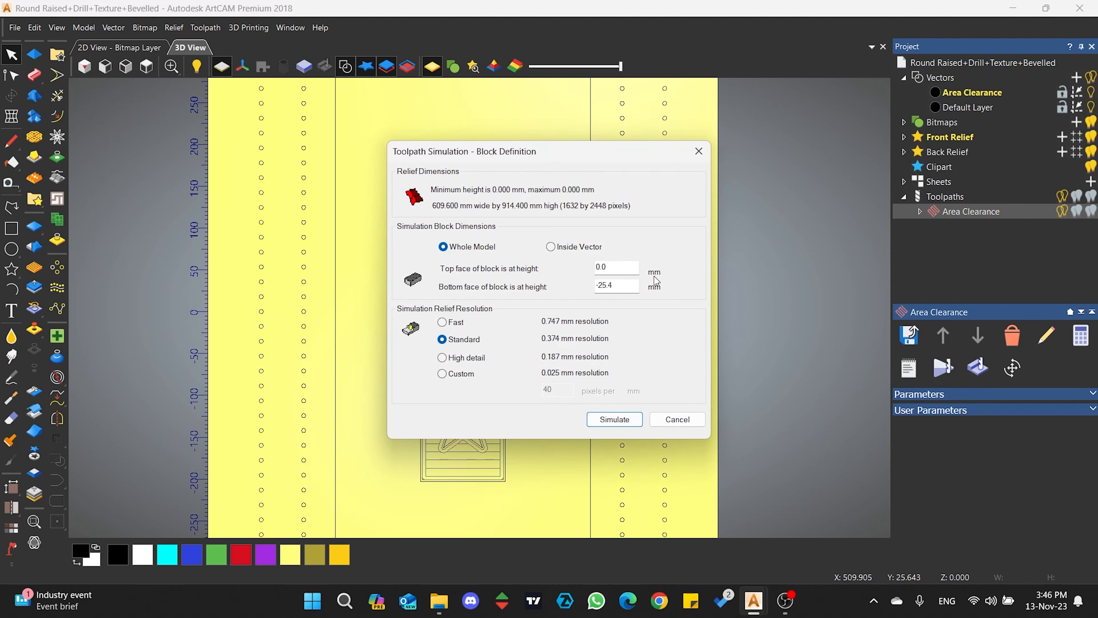
pyautogui.click(636, 418)
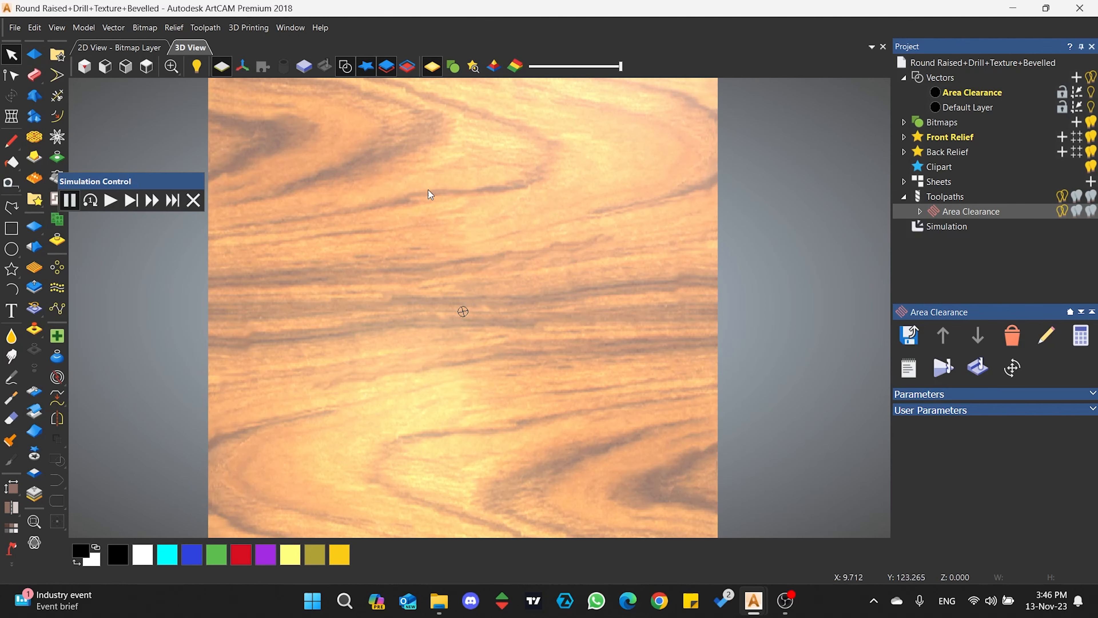
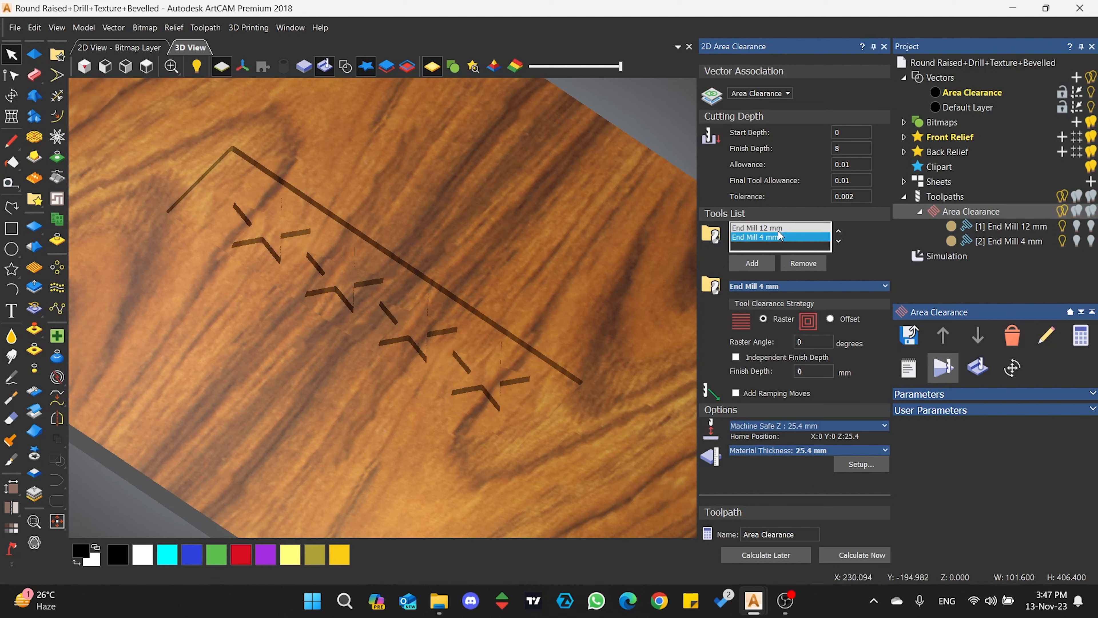
# Review the 4 mm end mill's parameters in the area clearance settings and close them.
pyautogui.click(846, 286)
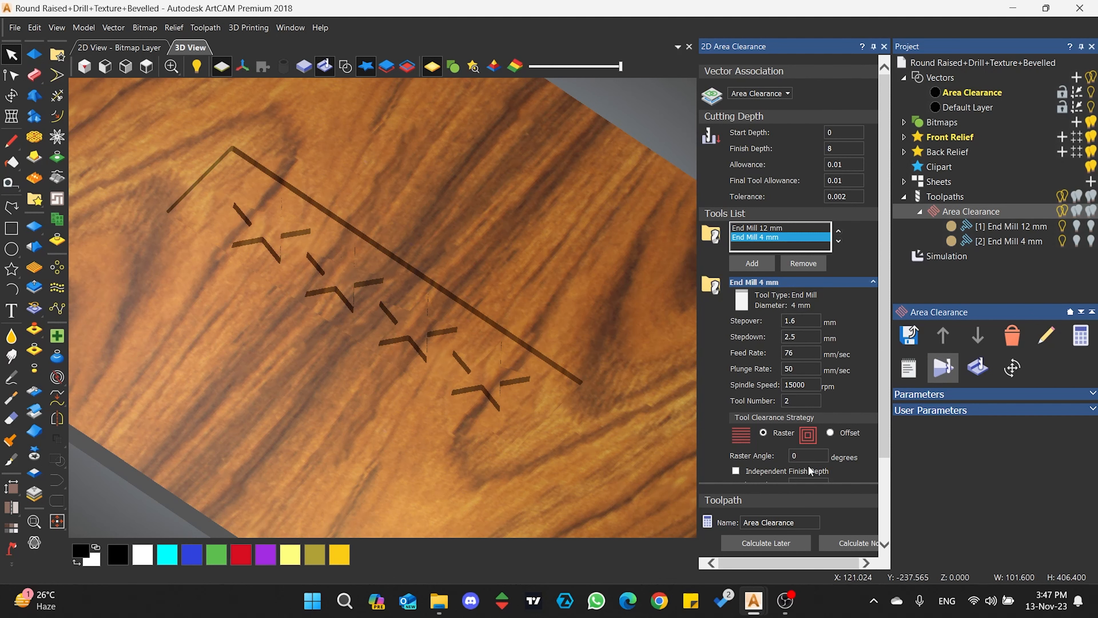
pyautogui.scroll(-3, 807, 465)
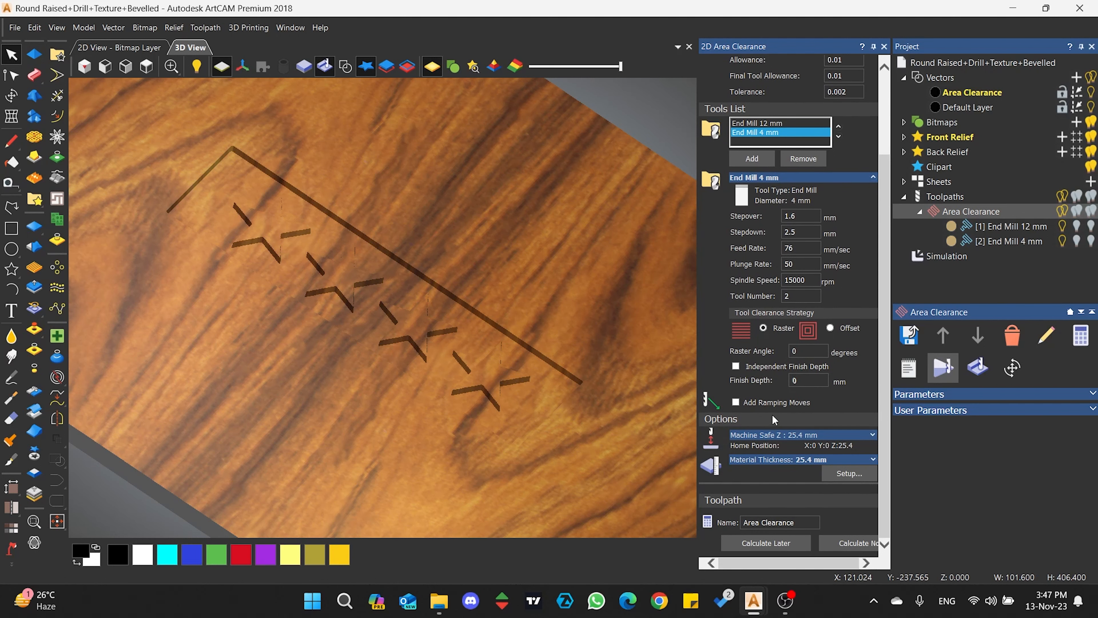
pyautogui.click(884, 46)
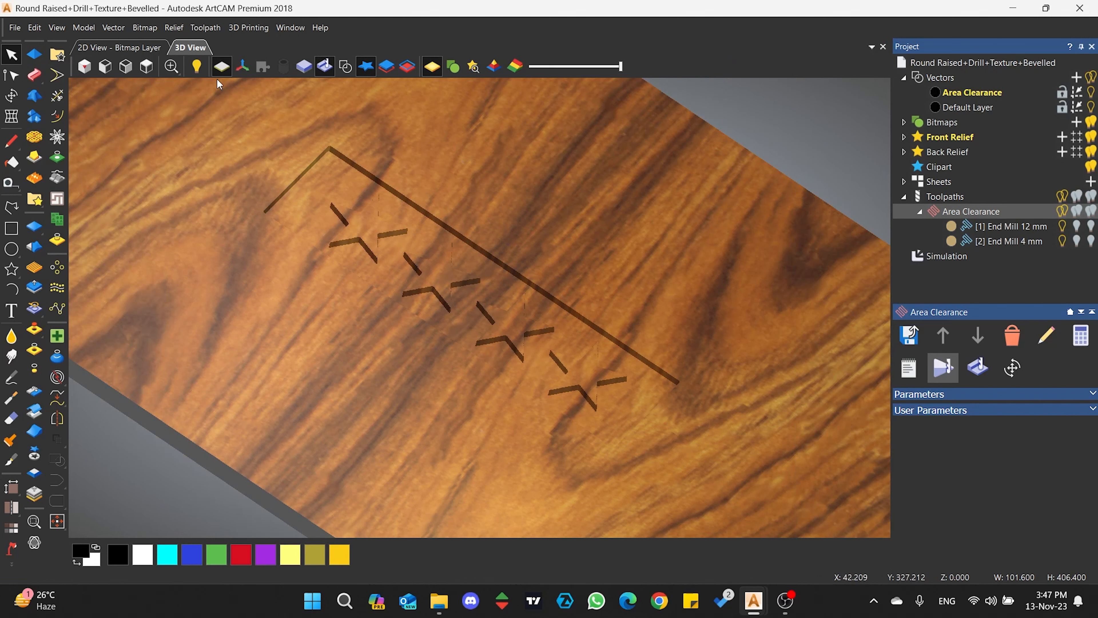
# Switch the 3D view to look straight down and delete the toolpath simulation.
pyautogui.click(147, 67)
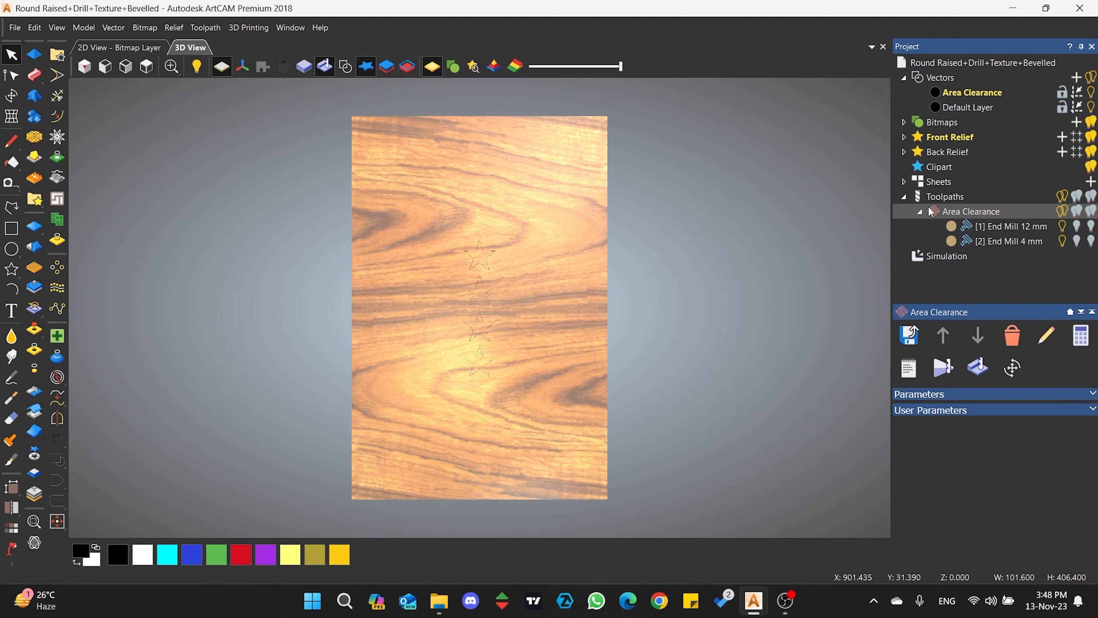
pyautogui.click(937, 256)
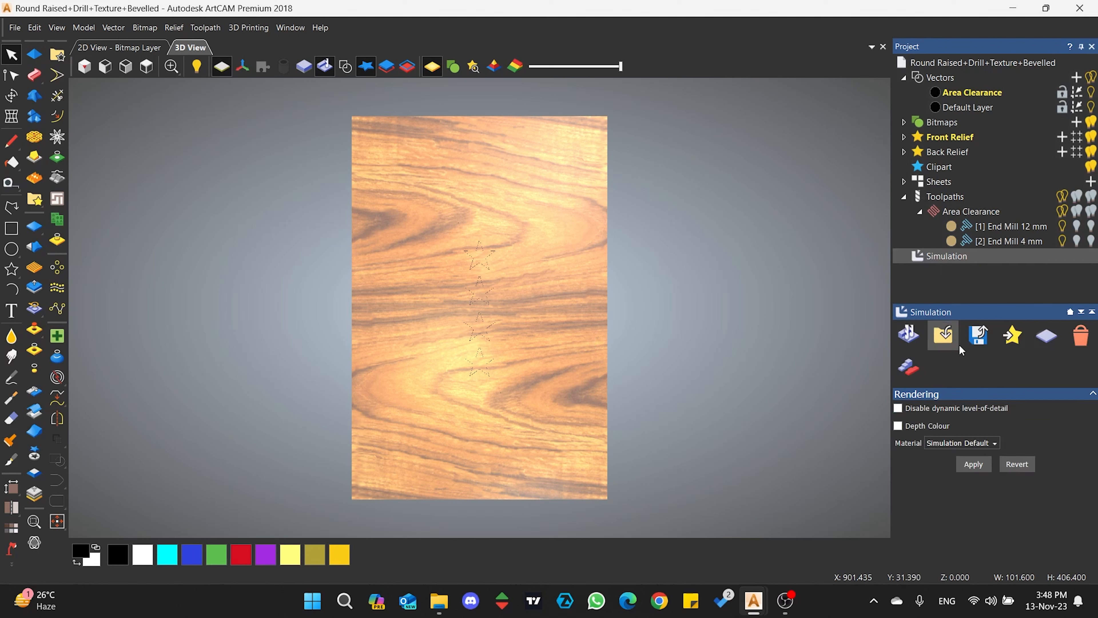
pyautogui.click(1081, 335)
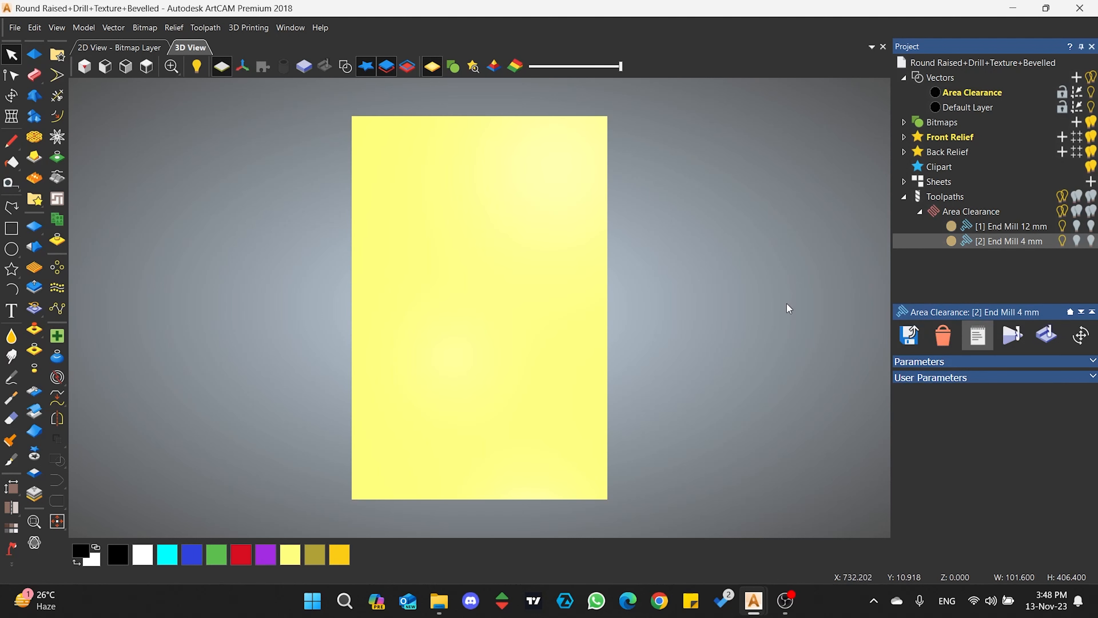
# Show the vectors in the 3D view and select all the small circles in both rectangular borders.
pyautogui.click(945, 194)
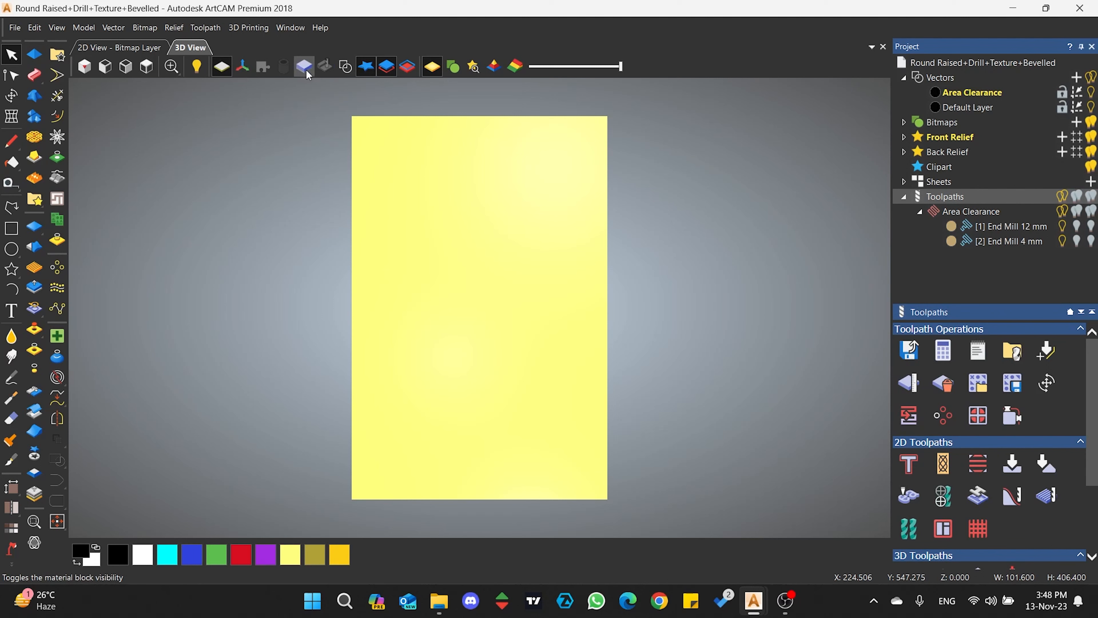
pyautogui.click(349, 69)
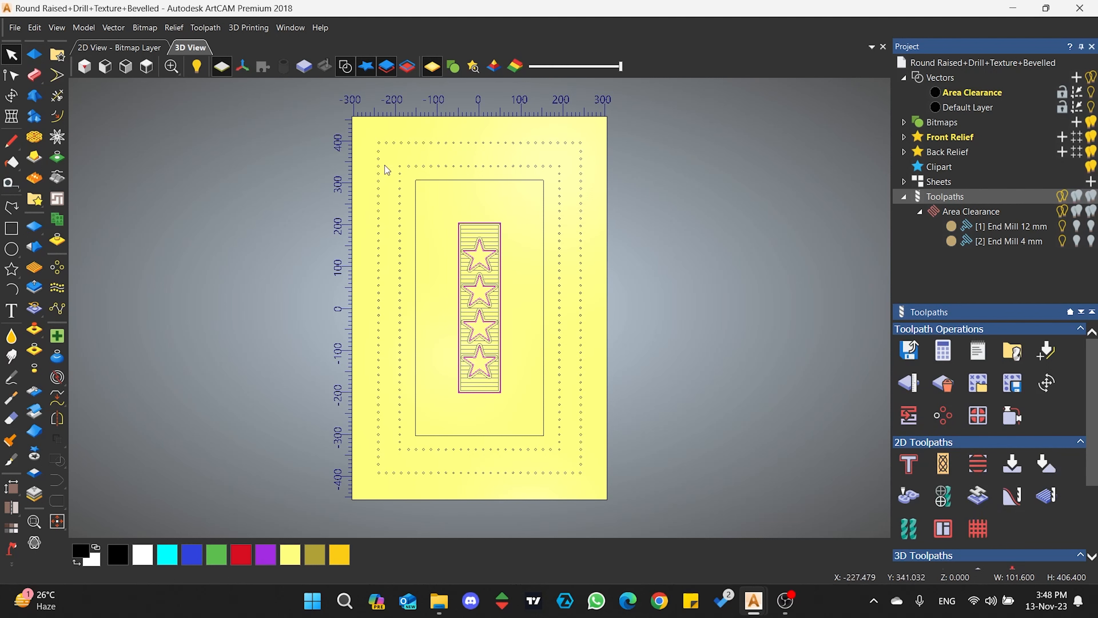
pyautogui.moveTo(365, 129); pyautogui.dragTo(593, 177)
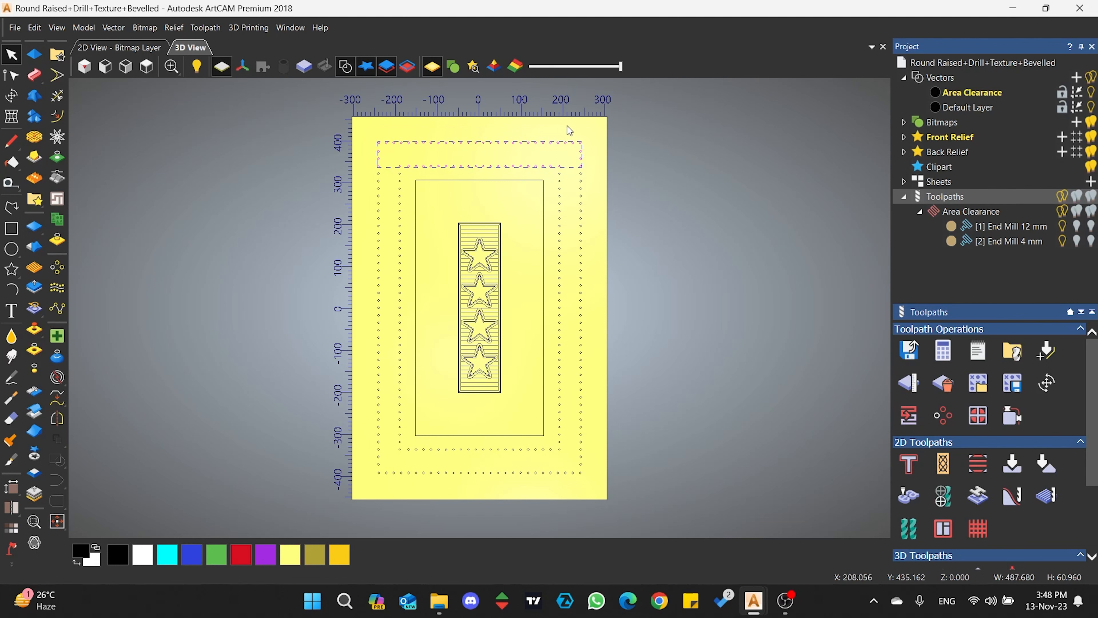
pyautogui.keyDown('shift'); pyautogui.moveTo(552, 129); pyautogui.dragTo(586, 486); pyautogui.keyUp('shift')
pyautogui.keyDown('shift'); pyautogui.moveTo(370, 134); pyautogui.dragTo(403, 483); pyautogui.keyUp('shift')
pyautogui.keyDown('shift'); pyautogui.moveTo(374, 446); pyautogui.dragTo(621, 490); pyautogui.keyUp('shift')
# Start a Drilling toolpath on the selected border circles and set the finish depth to 10 mm.
pyautogui.click(907, 534)
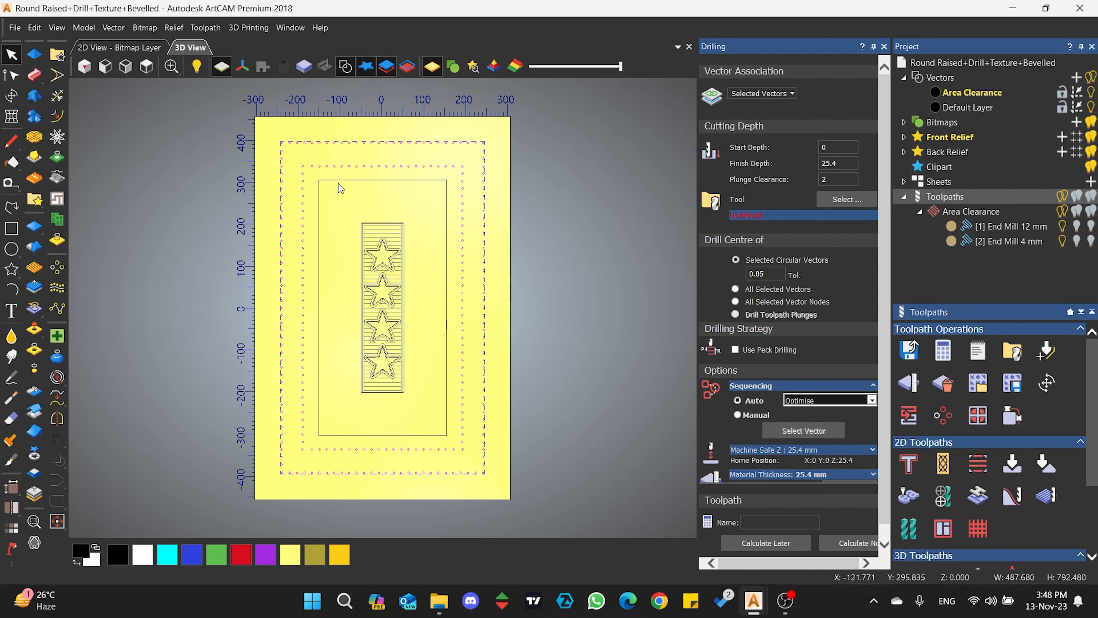
pyautogui.doubleClick(841, 163)
pyautogui.write('10')
pyautogui.click(831, 178)
# Assign the End Mill 6 mm as the drilling tool and set its stepdown to 5 mm.
pyautogui.click(839, 200)
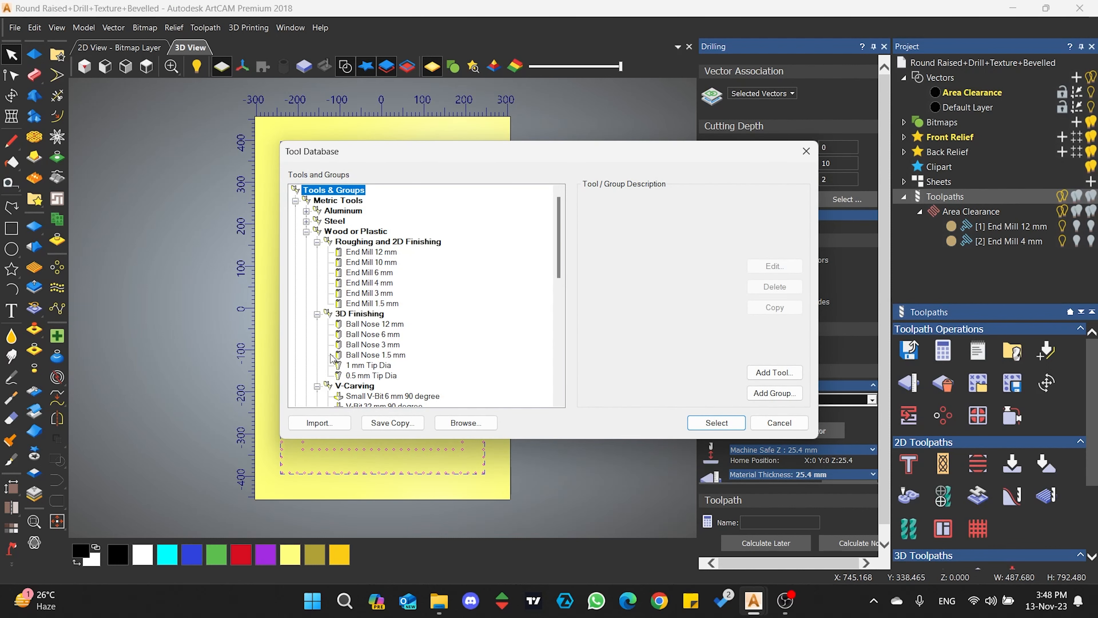
pyautogui.click(375, 272)
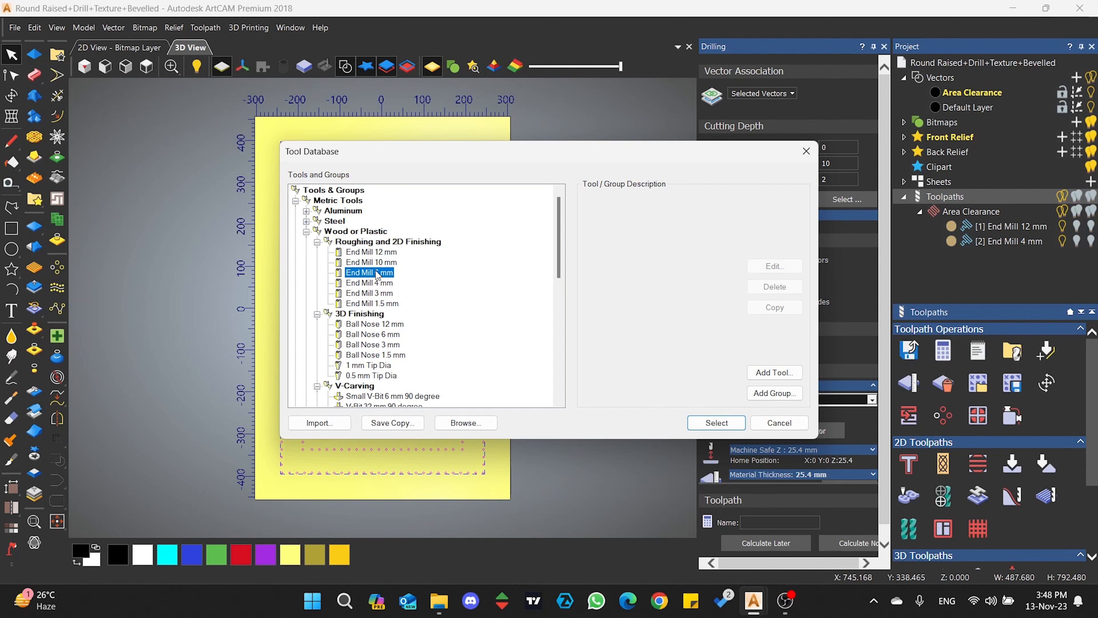
pyautogui.click(717, 422)
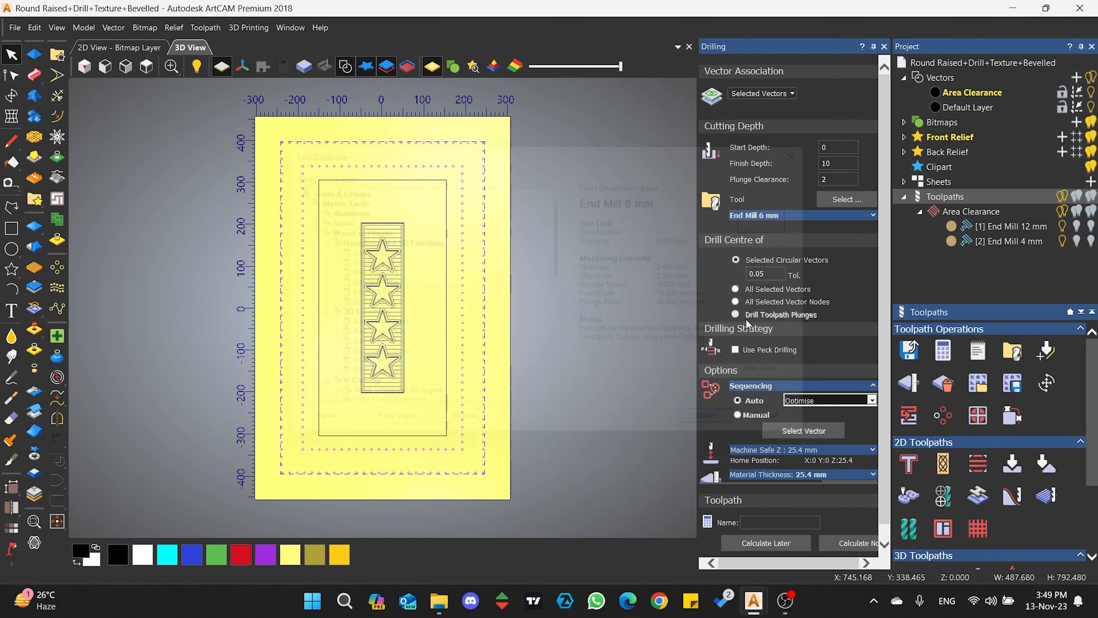
pyautogui.click(816, 216)
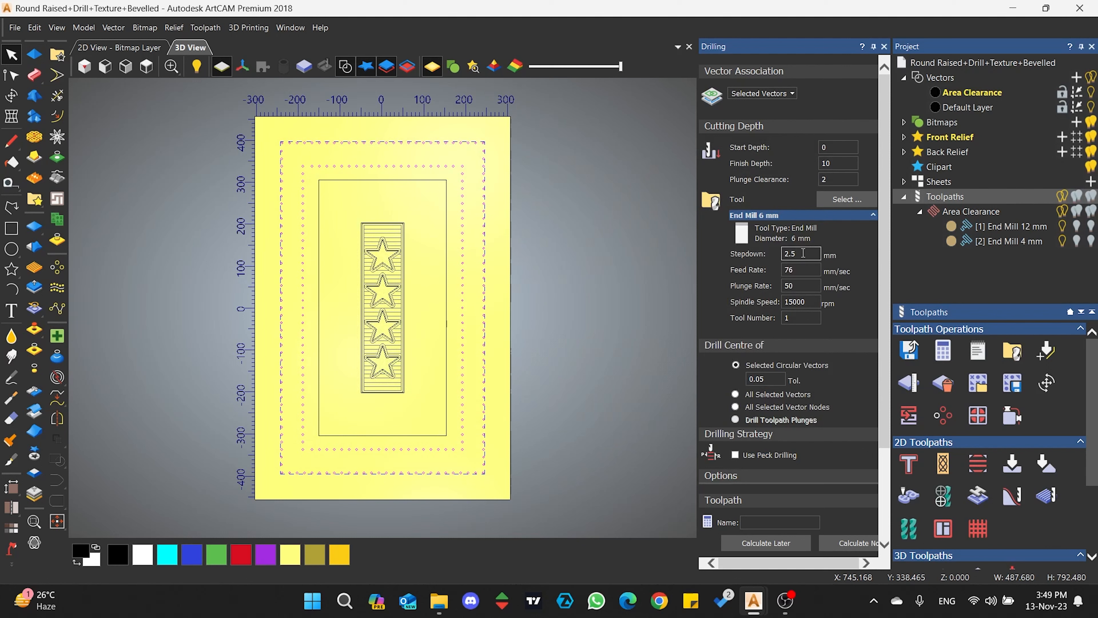
pyautogui.moveTo(803, 253); pyautogui.dragTo(764, 253)
pyautogui.scroll(-2, 765, 287)
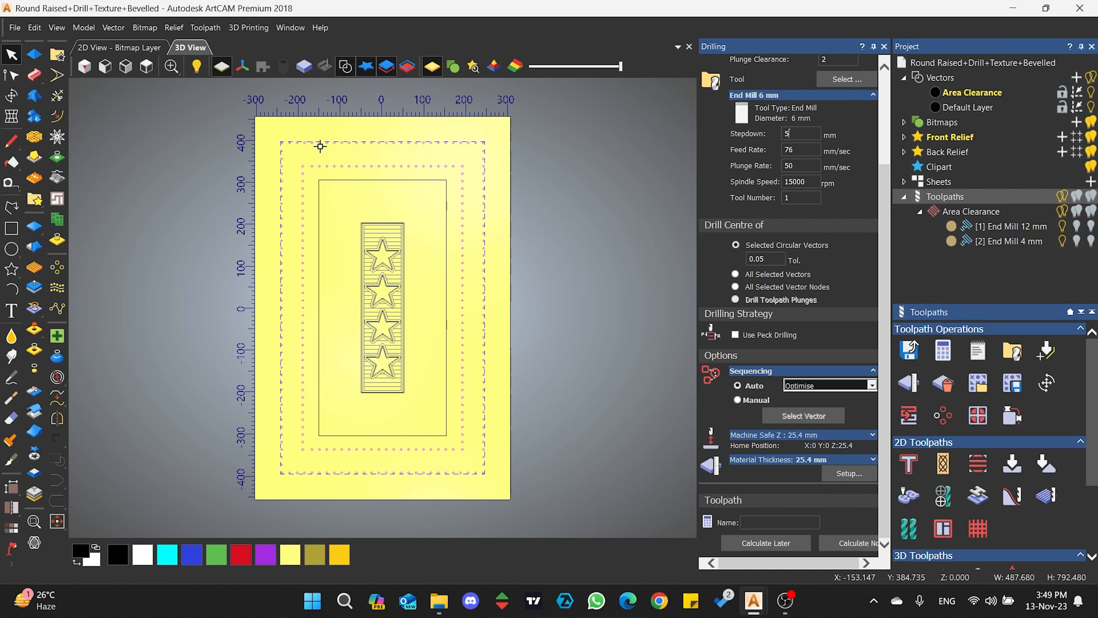
# Try All Selected Vectors and All Selected Vector Nodes as drill centres, examining the previewed drill positions on the border circles up close.
pyautogui.scroll(8, 425, 162)
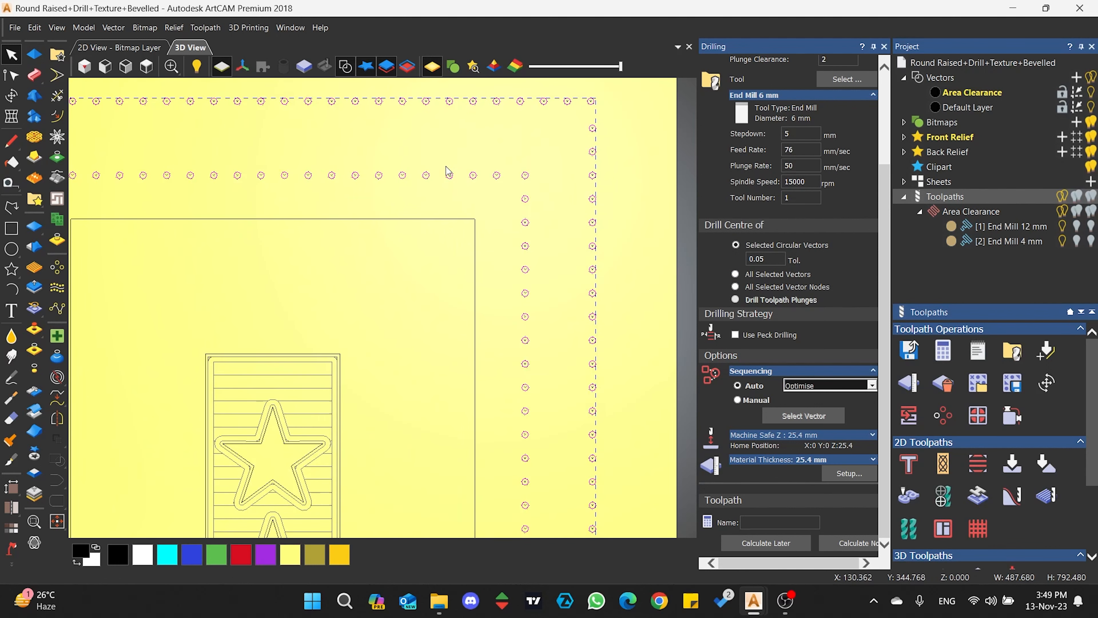
pyautogui.scroll(3, 482, 192)
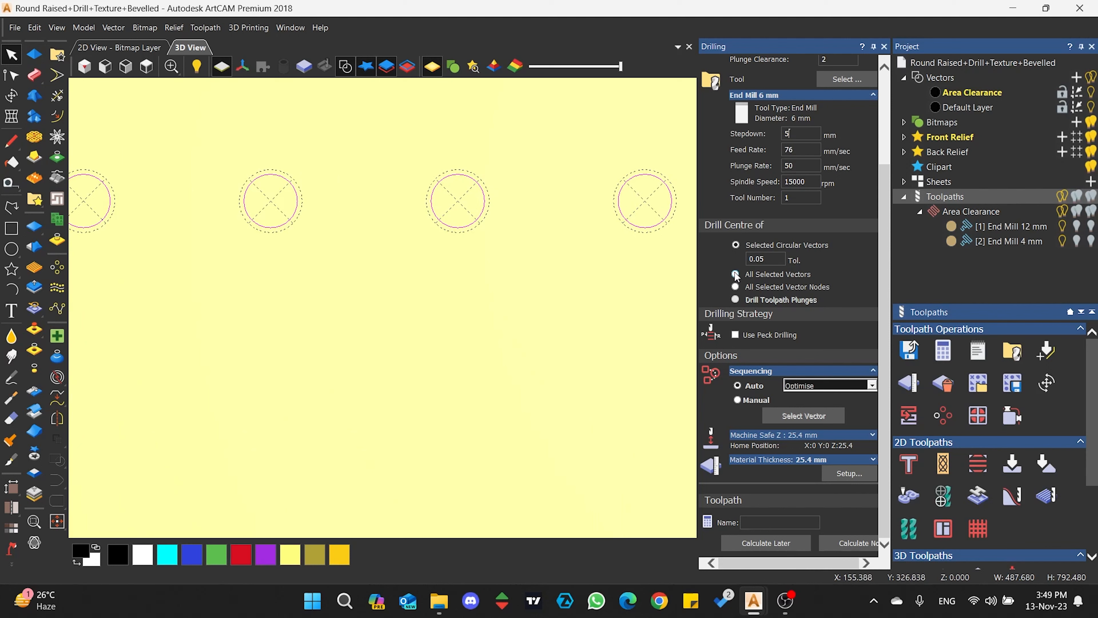
pyautogui.click(736, 274)
pyautogui.click(736, 287)
pyautogui.scroll(-5, 373, 217)
pyautogui.scroll(-2, 426, 256)
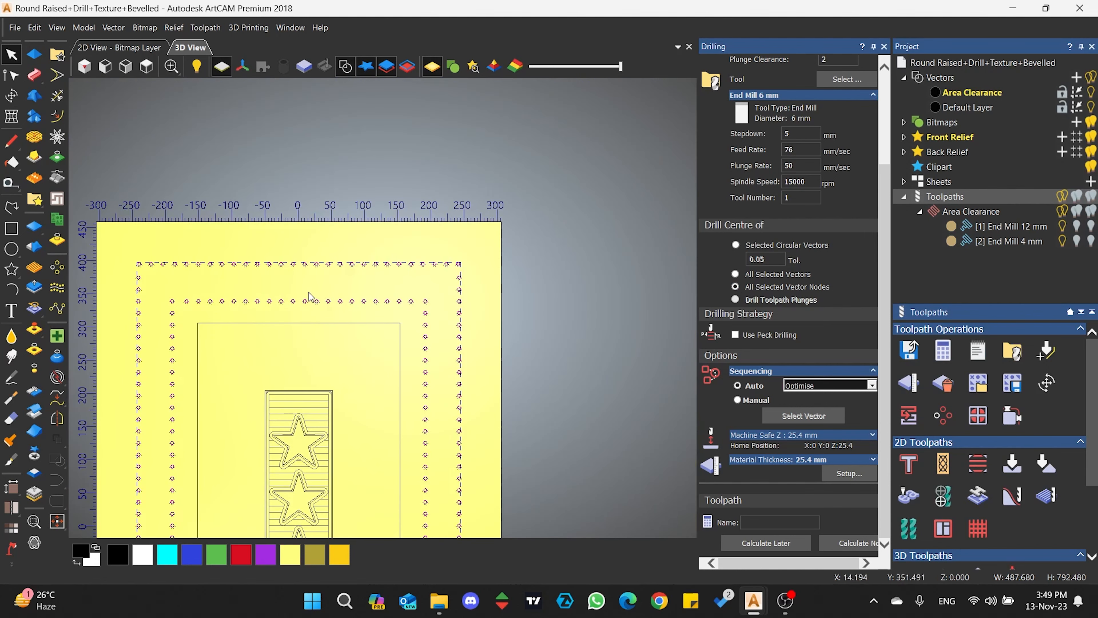
pyautogui.scroll(3, 286, 308)
pyautogui.scroll(4, 378, 277)
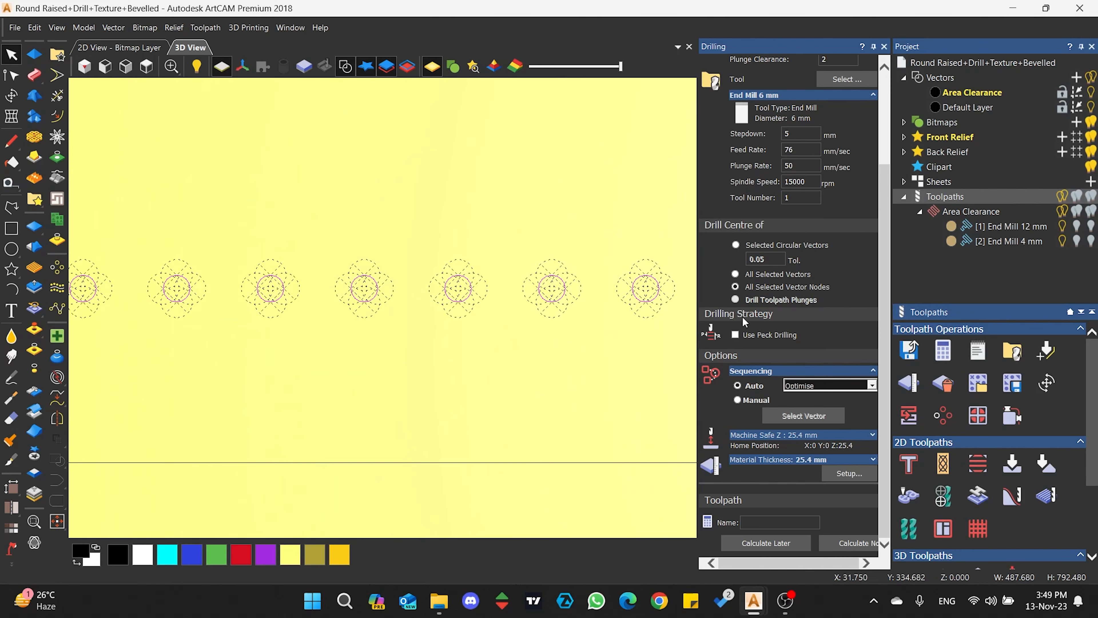
pyautogui.scroll(3, 479, 280)
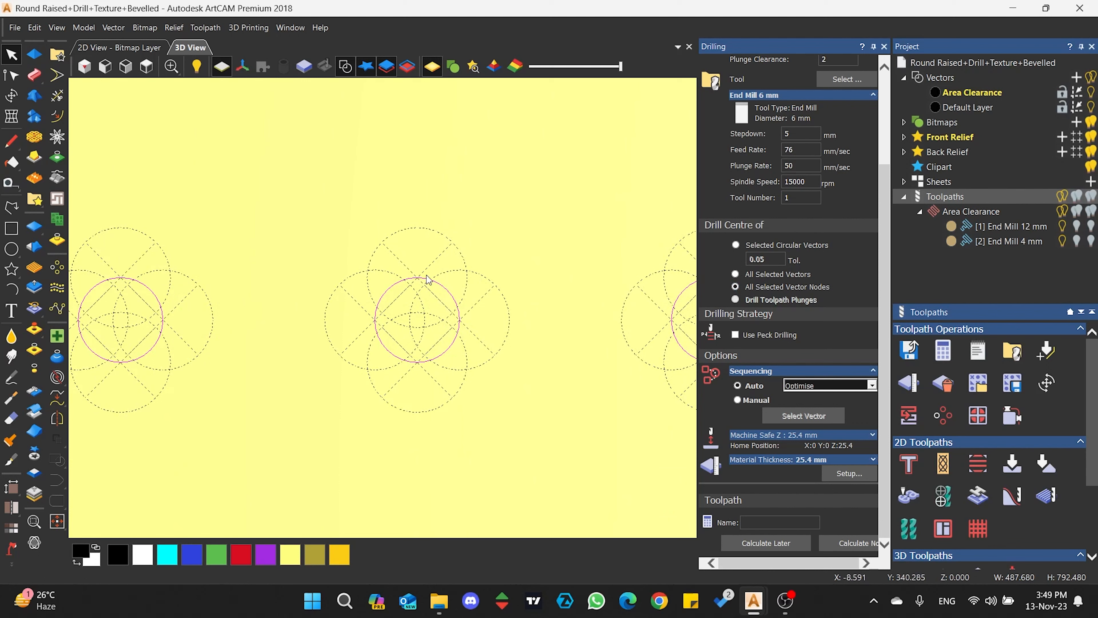
pyautogui.scroll(2, 409, 278)
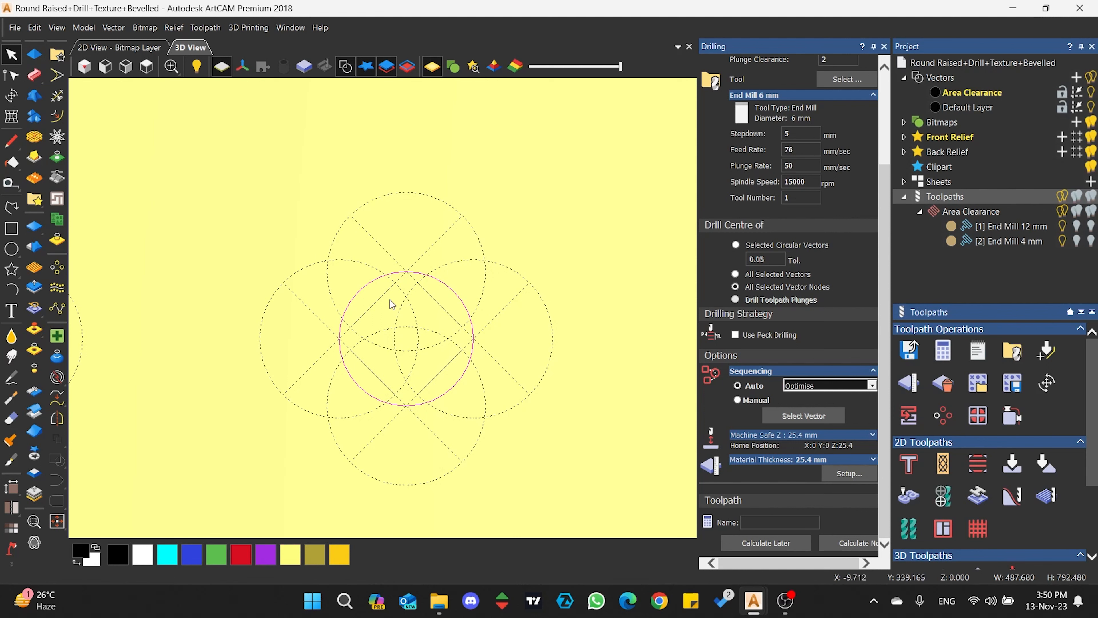
pyautogui.scroll(-8, 420, 293)
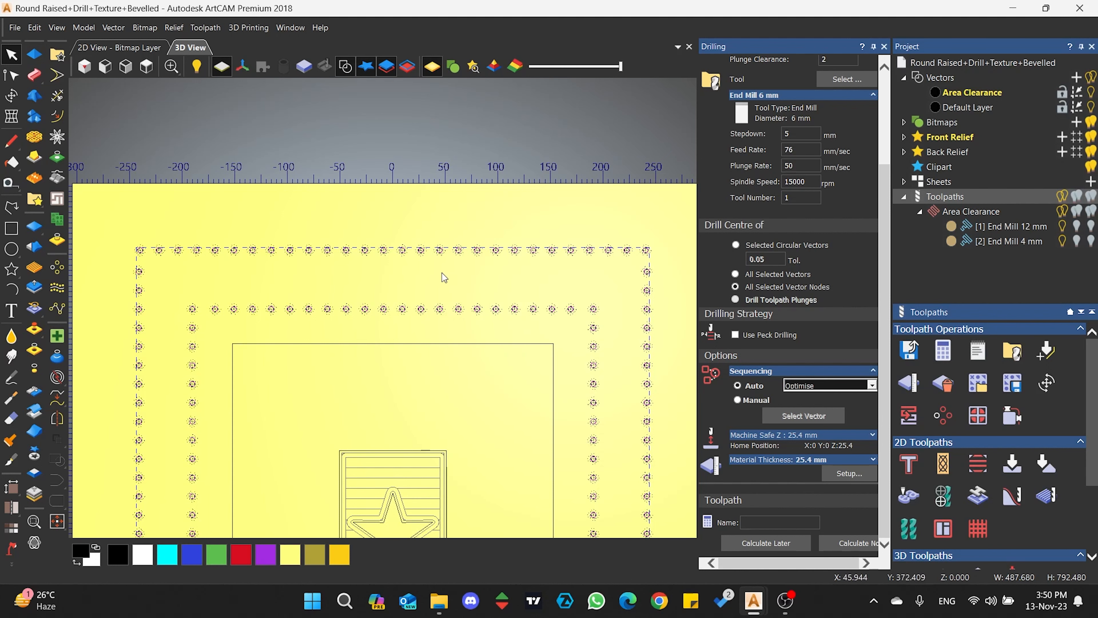
# Preview drilling at the centres of All Selected Vectors and restore the Selected Circular Vectors option.
pyautogui.scroll(3, 440, 269)
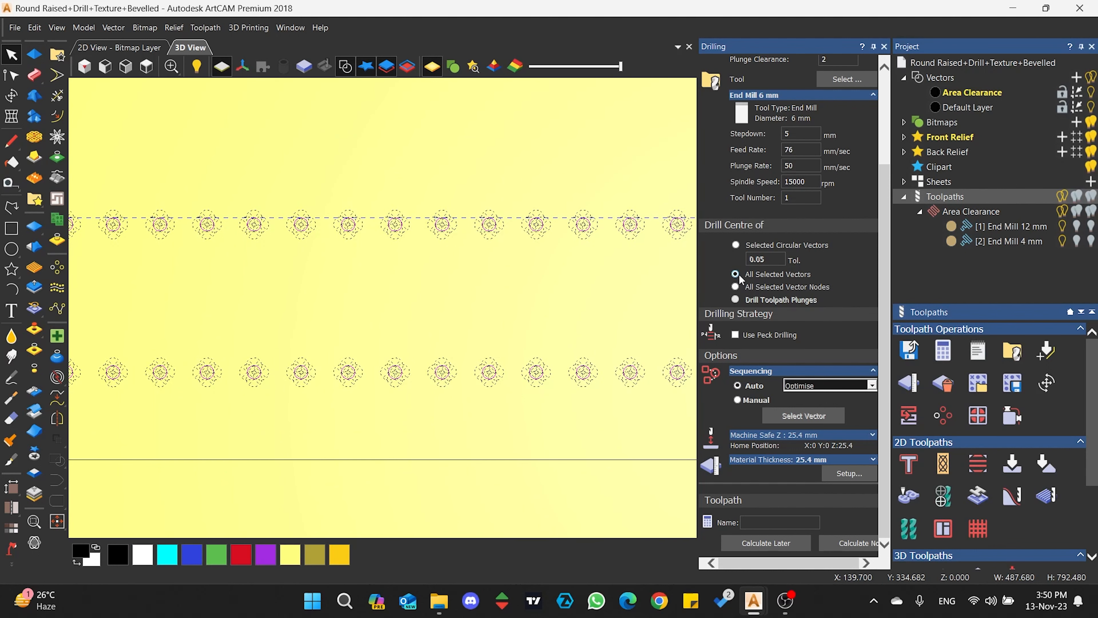
pyautogui.scroll(3, 453, 384)
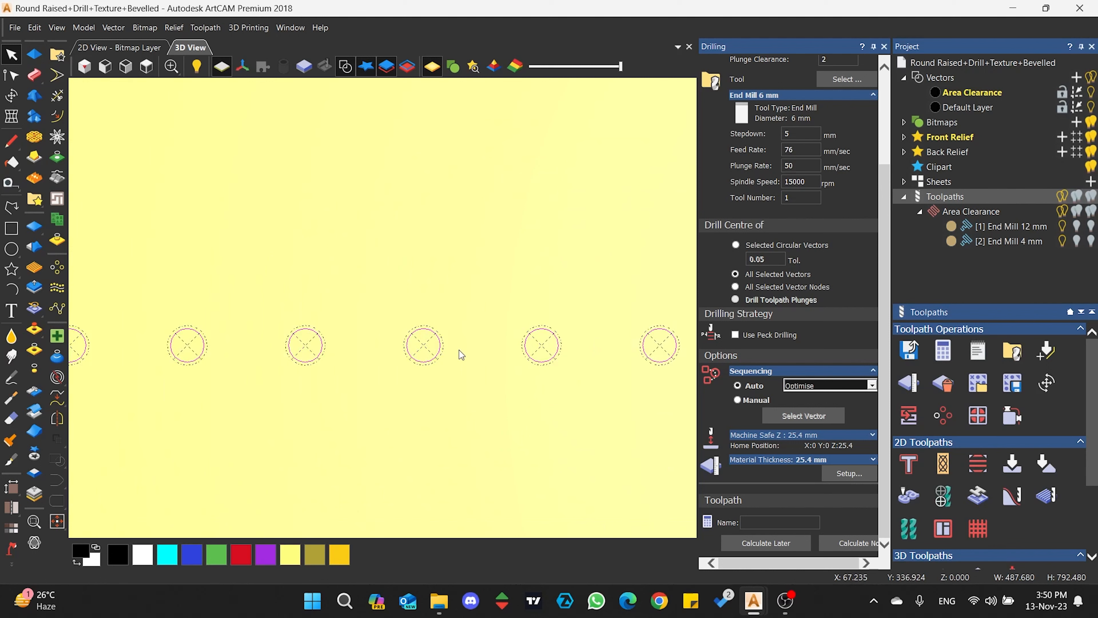
pyautogui.scroll(2, 459, 350)
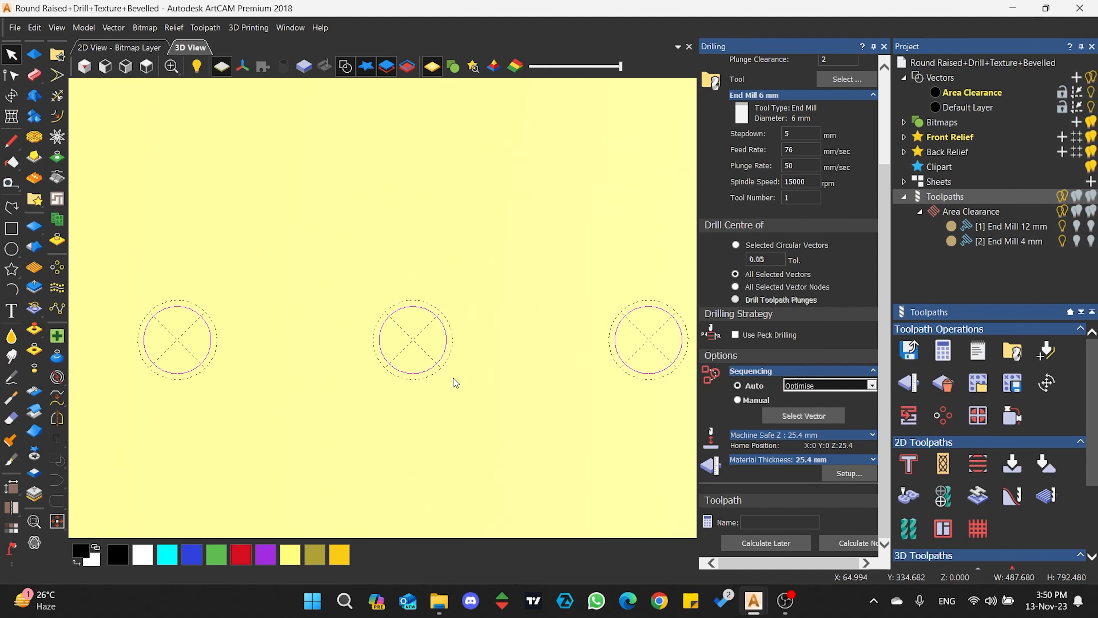
pyautogui.click(736, 244)
# Enable peck drilling for the border holes with a retraction Z of 2.
pyautogui.click(736, 336)
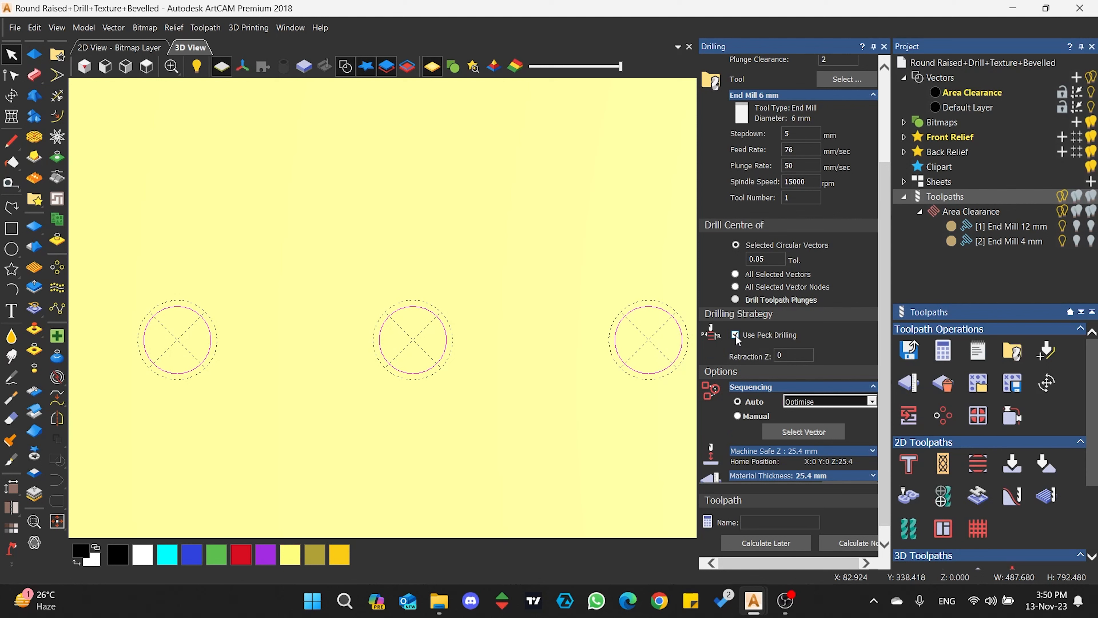
pyautogui.click(736, 336)
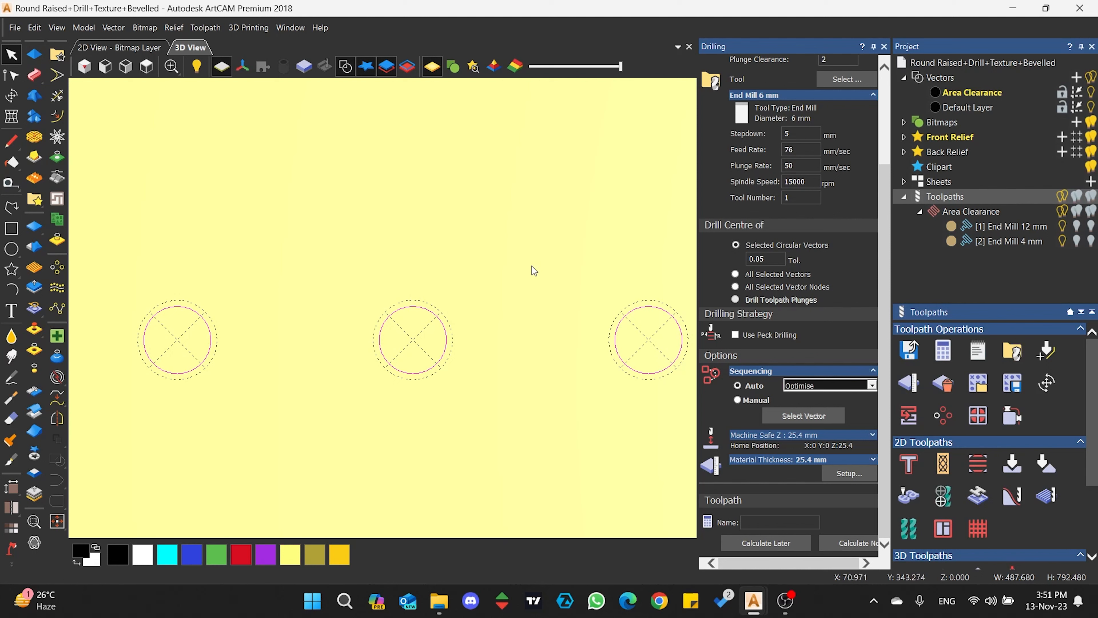
pyautogui.click(736, 335)
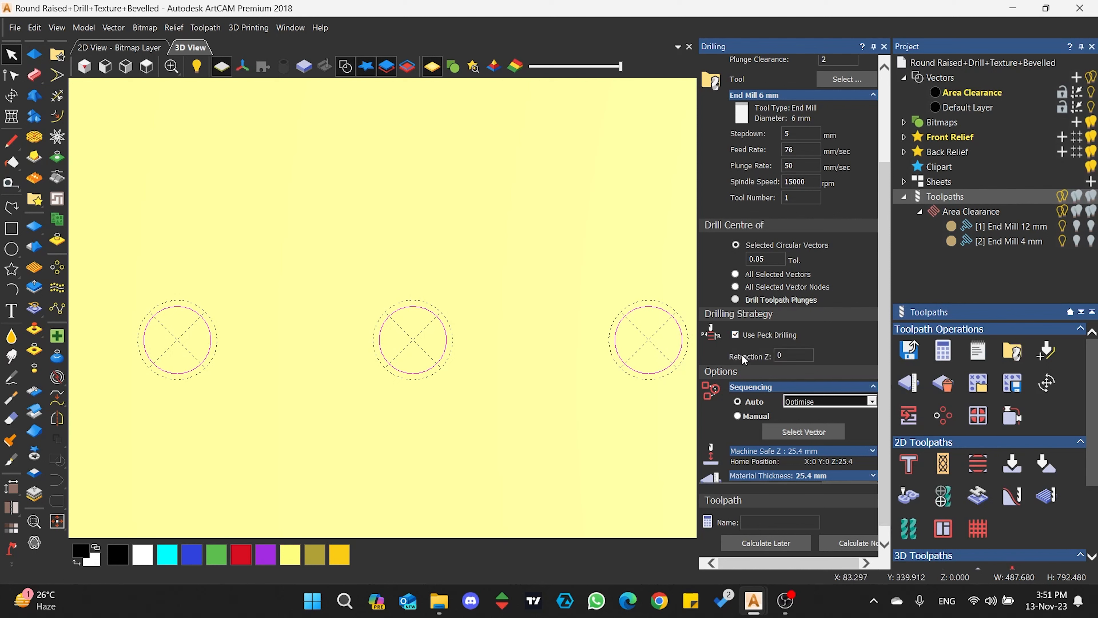
pyautogui.doubleClick(798, 356)
pyautogui.scroll(-1, 827, 413)
pyautogui.scroll(2, 833, 381)
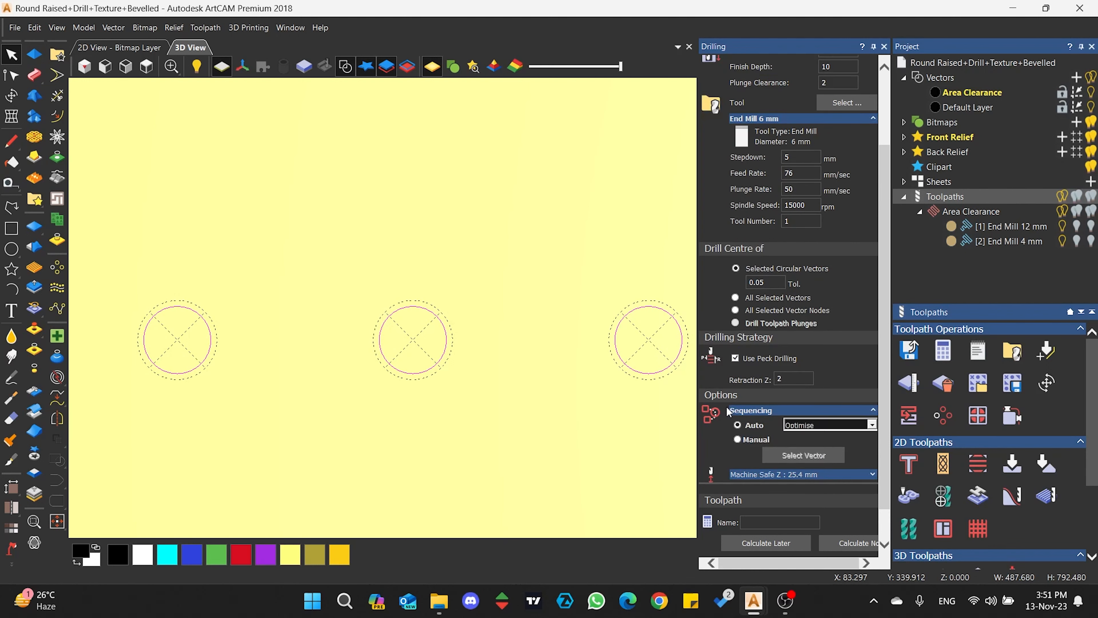
pyautogui.scroll(-2, 730, 412)
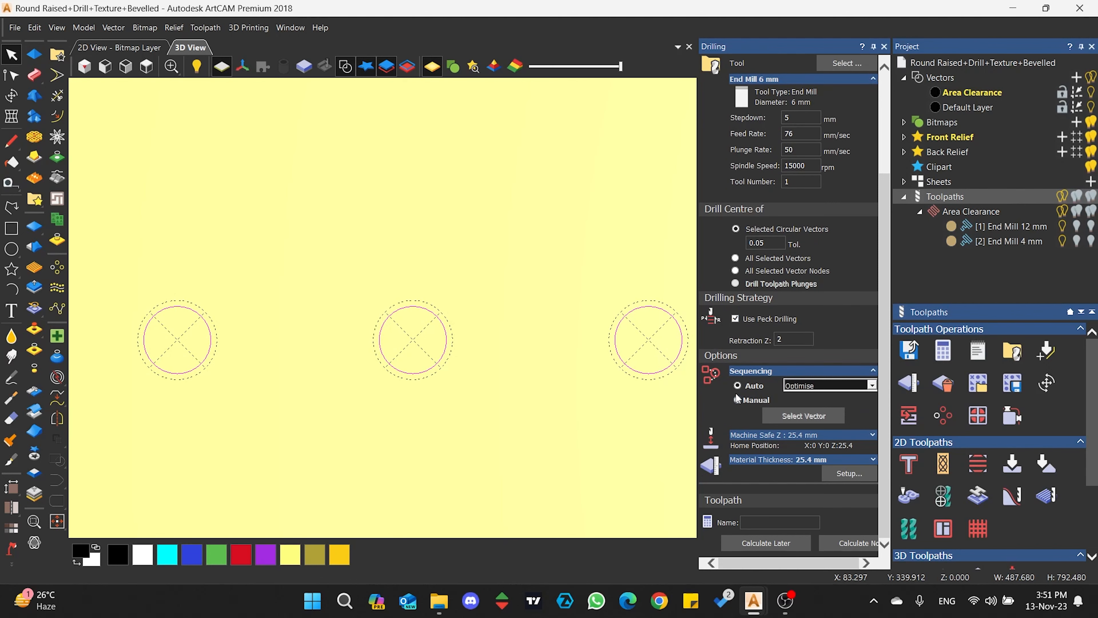
# Review the automatic sequencing choices for the drilling order and keep Optimise.
pyautogui.scroll(-5, 331, 255)
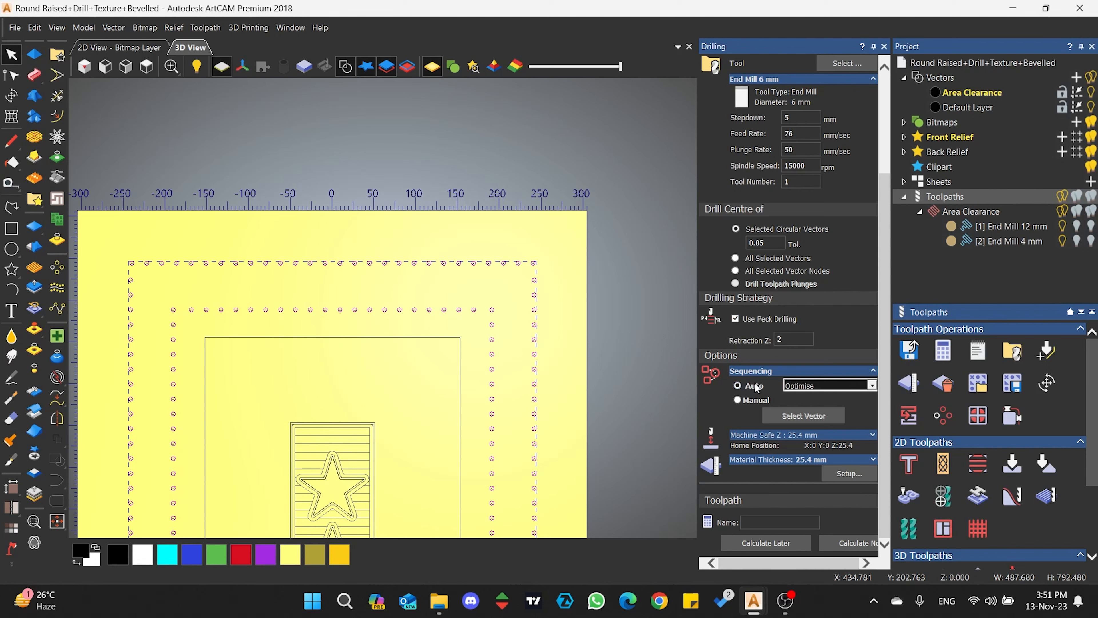
pyautogui.click(871, 386)
pyautogui.click(826, 401)
pyautogui.click(832, 389)
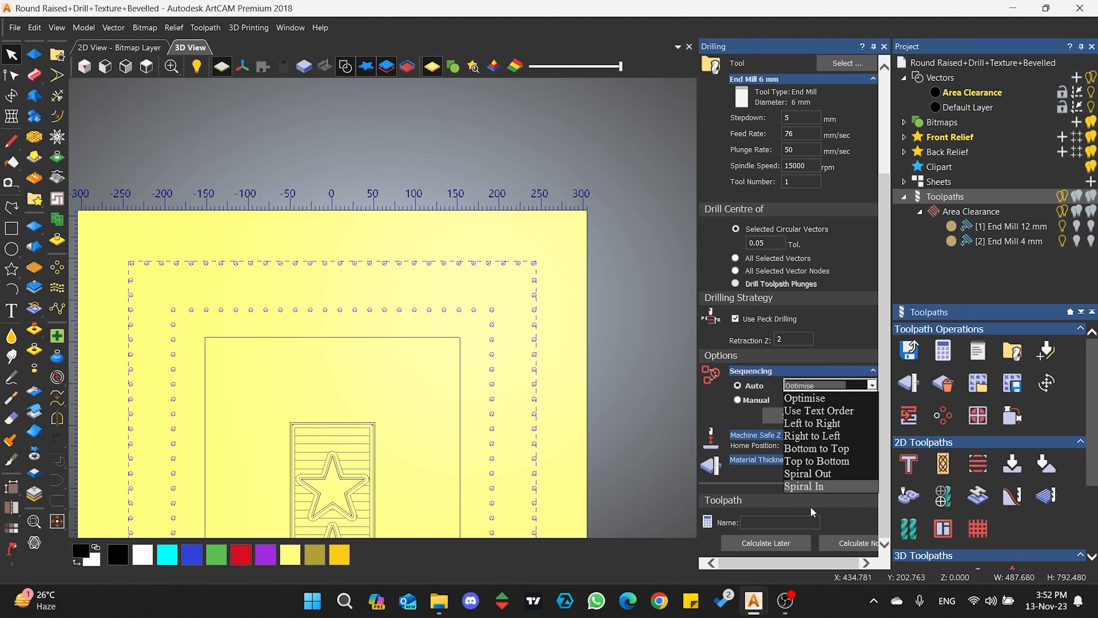
pyautogui.click(831, 386)
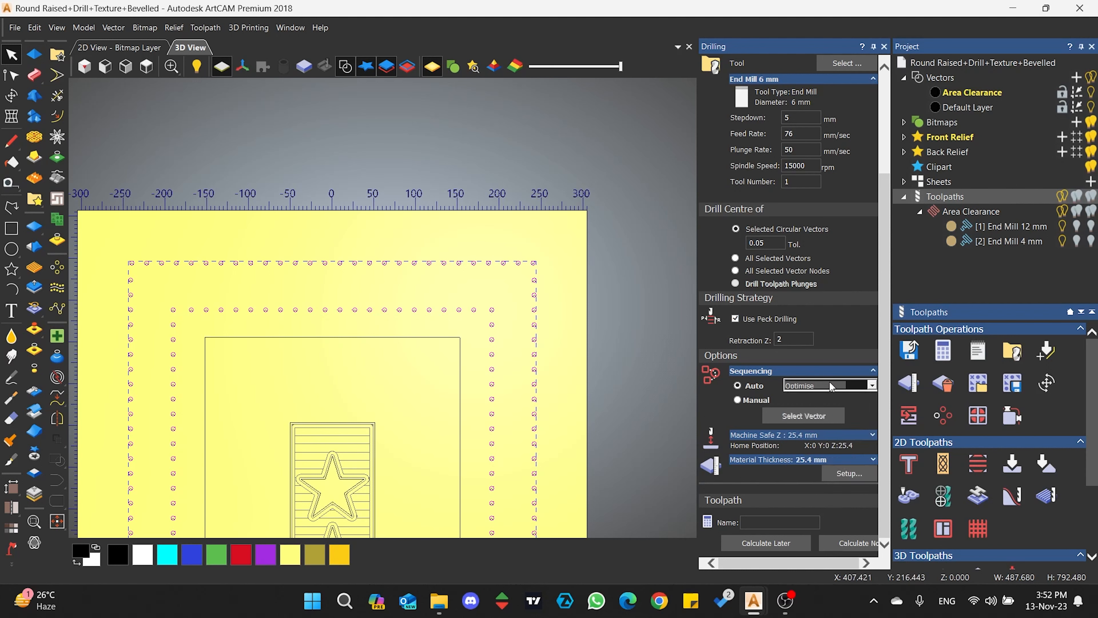
pyautogui.click(815, 386)
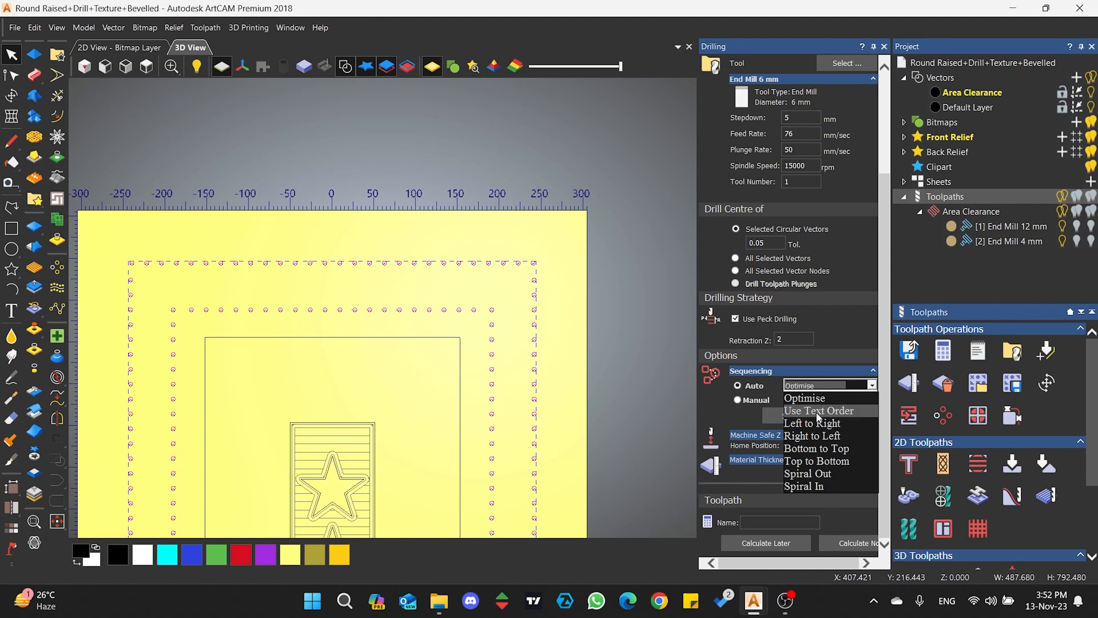
pyautogui.click(821, 385)
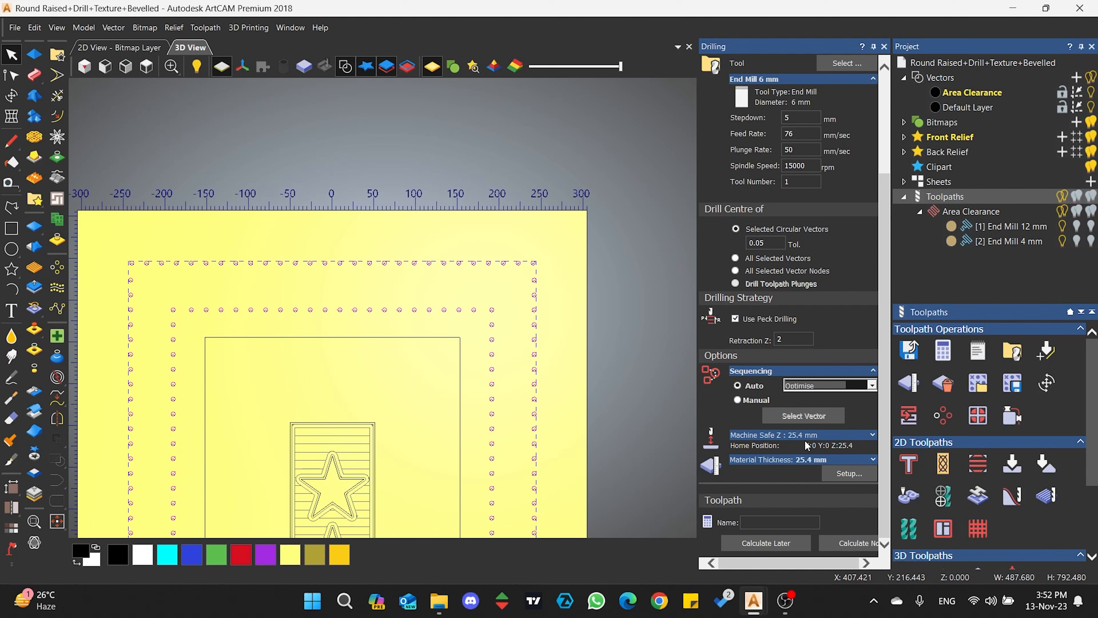
# Name the toolpath Drilling and calculate it immediately.
pyautogui.click(786, 522)
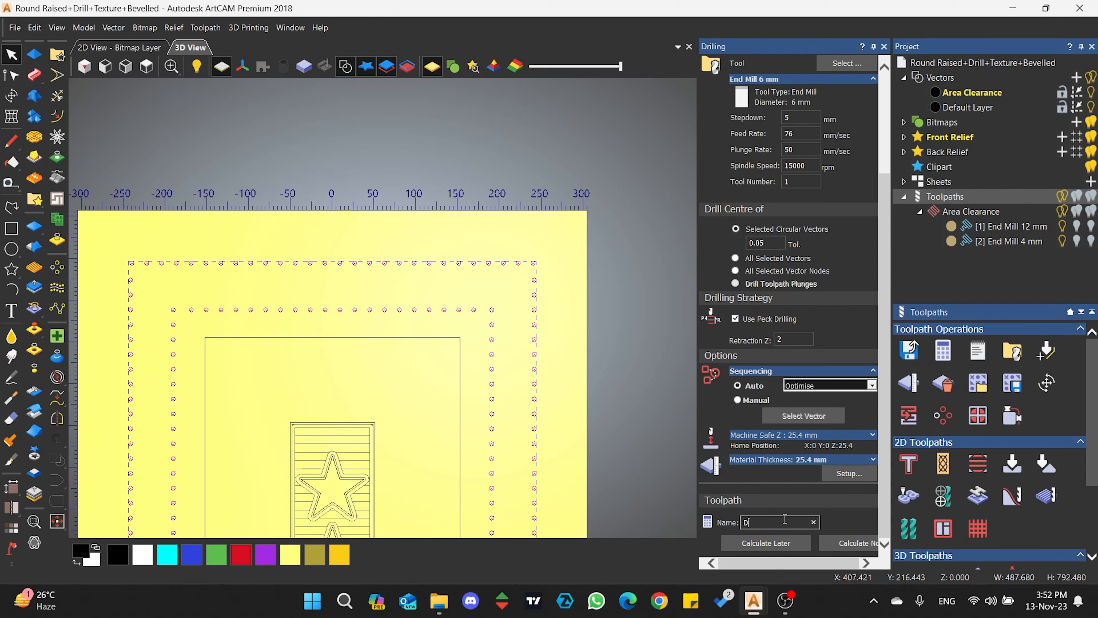
pyautogui.write('Drilling')
pyautogui.click(848, 543)
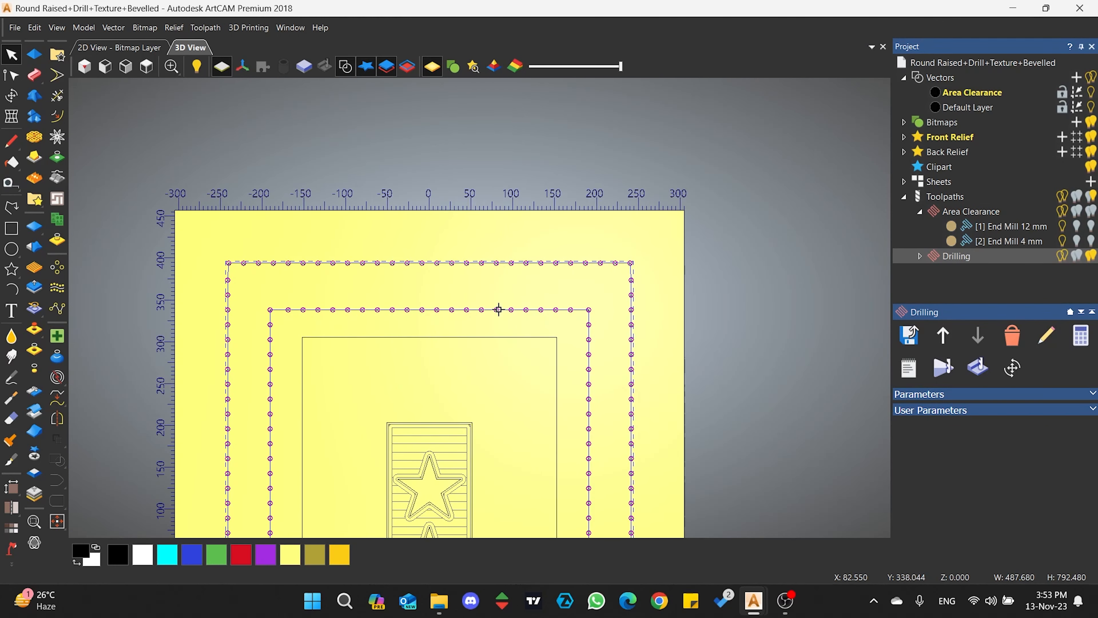
# Examine the plunge moves of the Drilling toolpath around both borders up close and from a low side angle.
pyautogui.scroll(5, 498, 309)
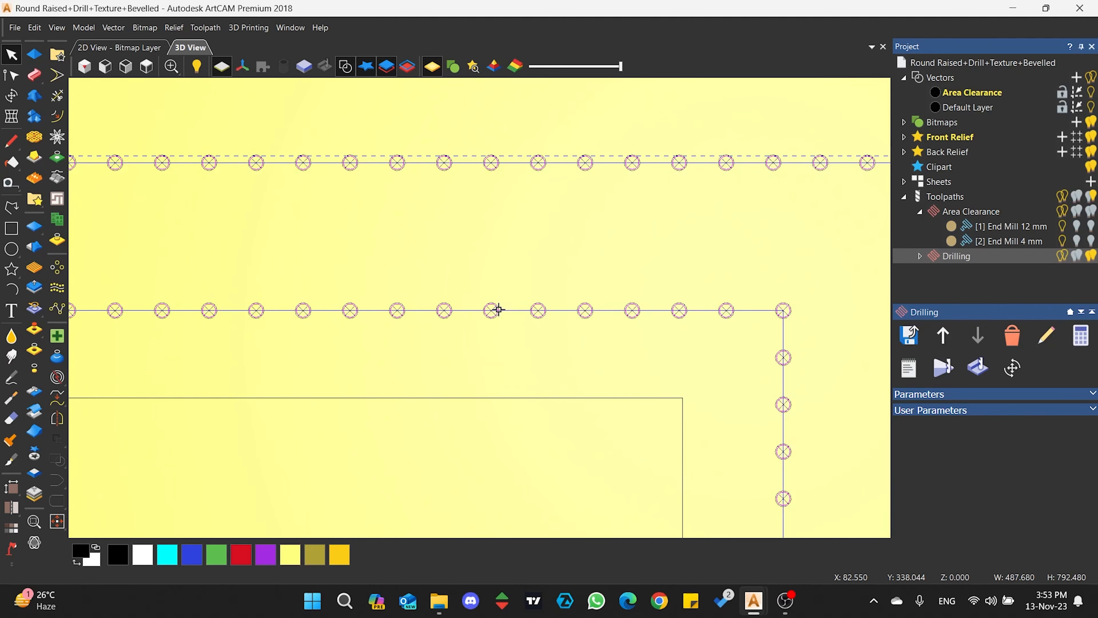
pyautogui.moveTo(392, 405); pyautogui.dragTo(604, 177)
pyautogui.scroll(-1, 578, 240)
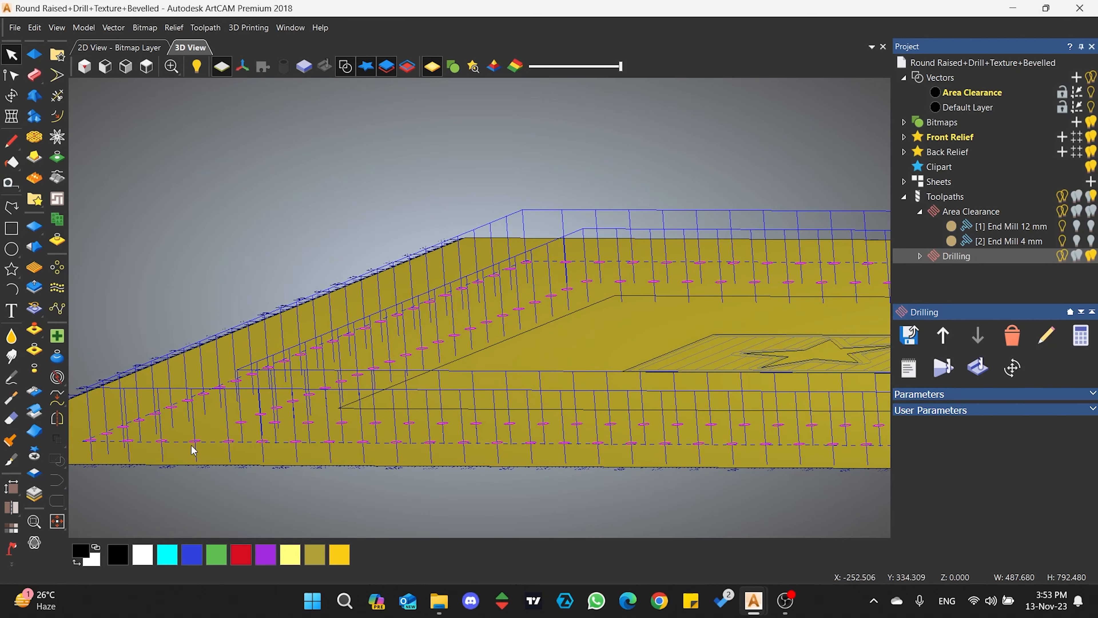
pyautogui.scroll(1, 163, 442)
pyautogui.scroll(-2, 583, 341)
pyautogui.scroll(3, 229, 417)
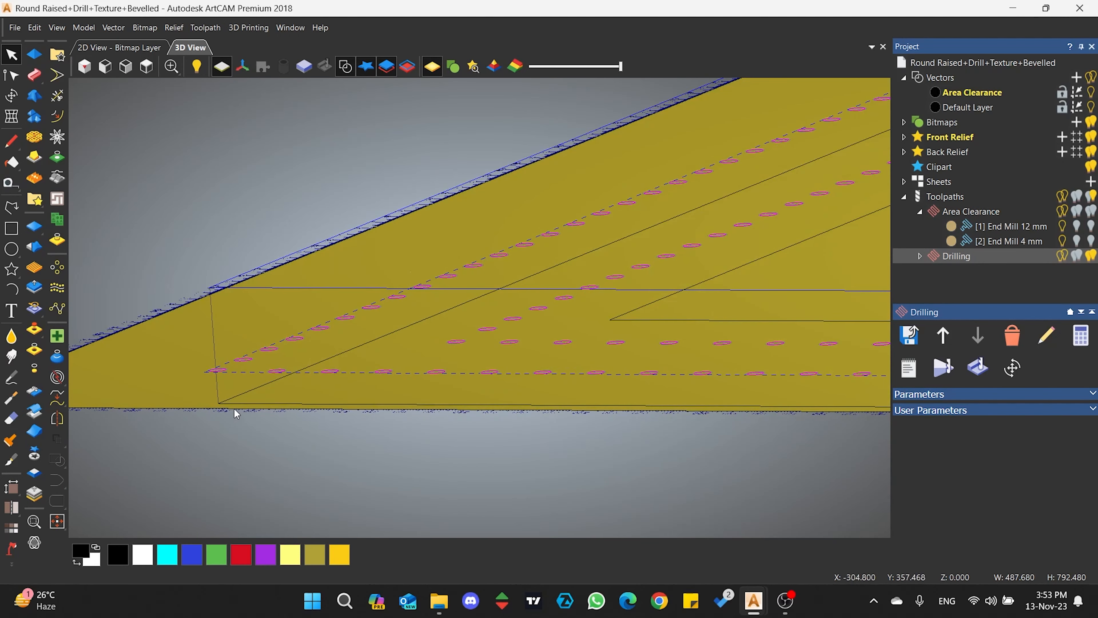
pyautogui.moveTo(341, 365); pyautogui.dragTo(422, 336)
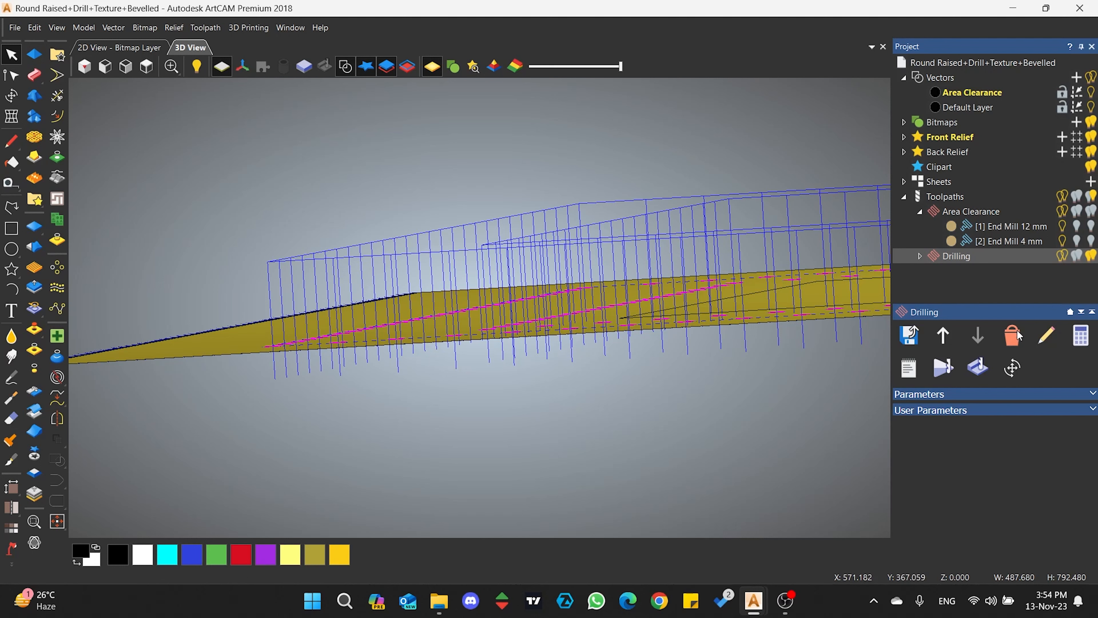
# Dismiss the Drilling toolpath's simulation setup and show the material block in the 3D view to inspect the plunges against it.
pyautogui.click(977, 368)
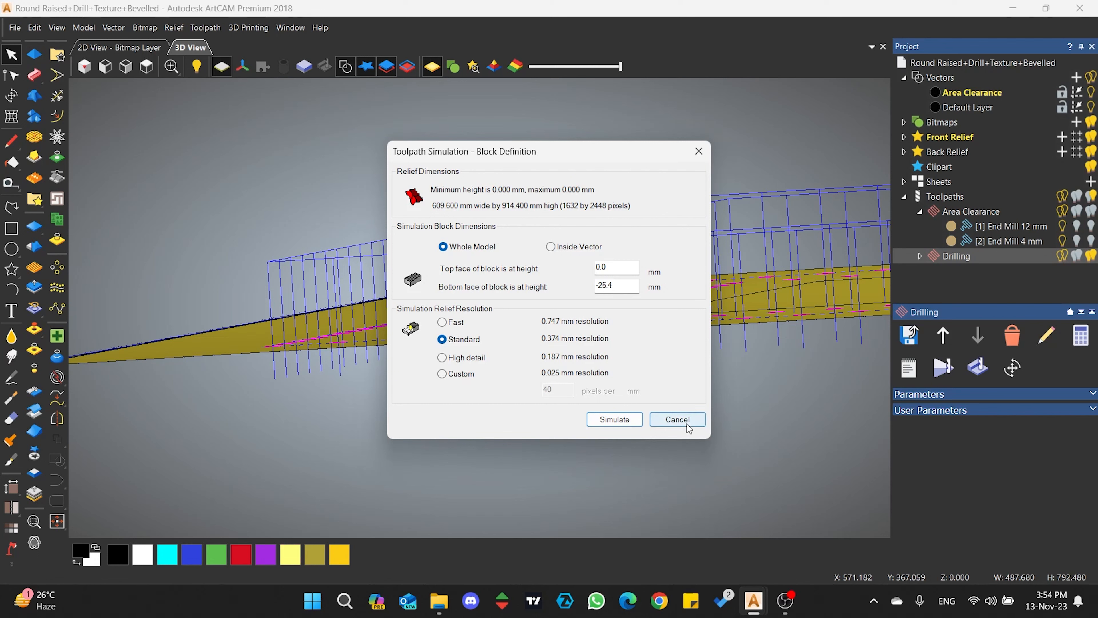
pyautogui.click(678, 419)
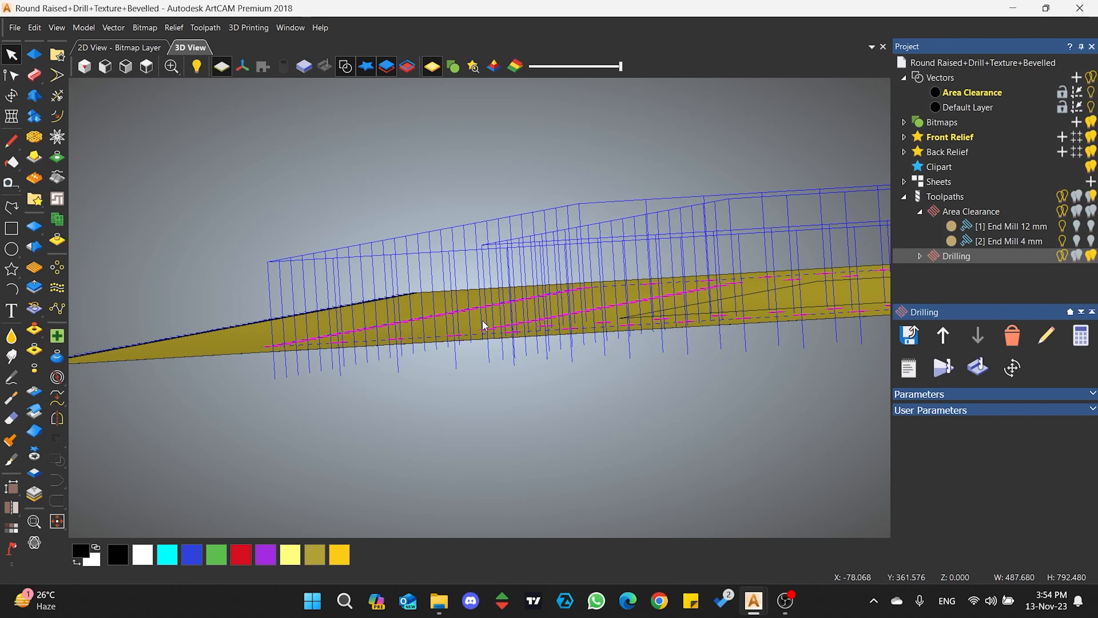
pyautogui.click(305, 66)
pyautogui.moveTo(343, 311); pyautogui.dragTo(358, 255)
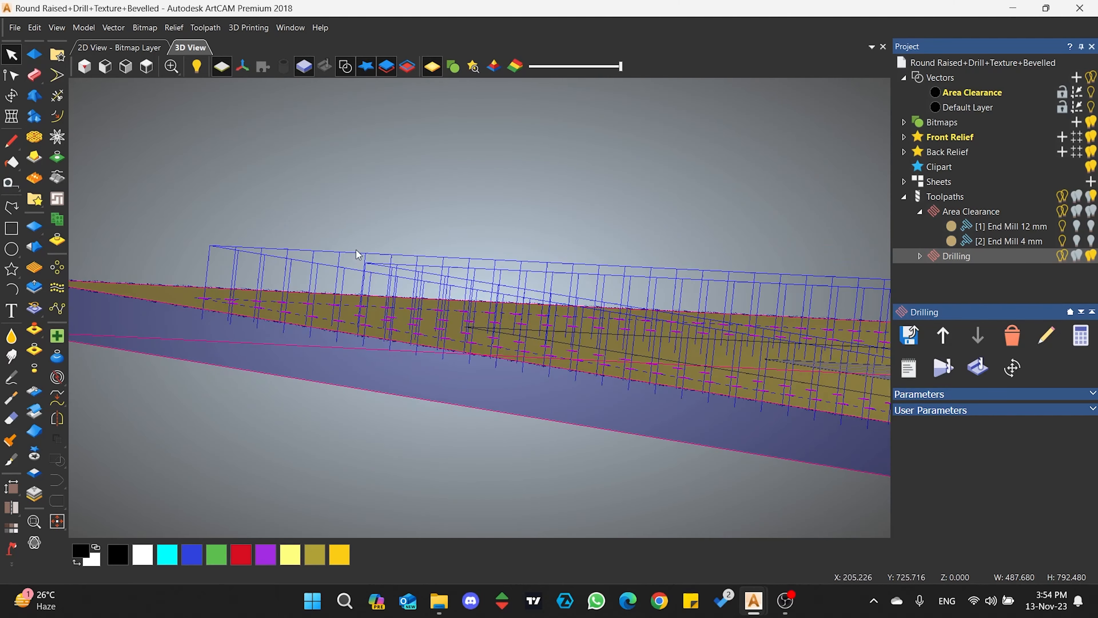
# Hide the Drilling toolpath and the material block, and show the panel's vectors from directly above.
pyautogui.moveTo(277, 330); pyautogui.dragTo(492, 376)
pyautogui.click(1090, 256)
pyautogui.click(304, 66)
pyautogui.click(345, 66)
pyautogui.click(146, 66)
pyautogui.click(945, 196)
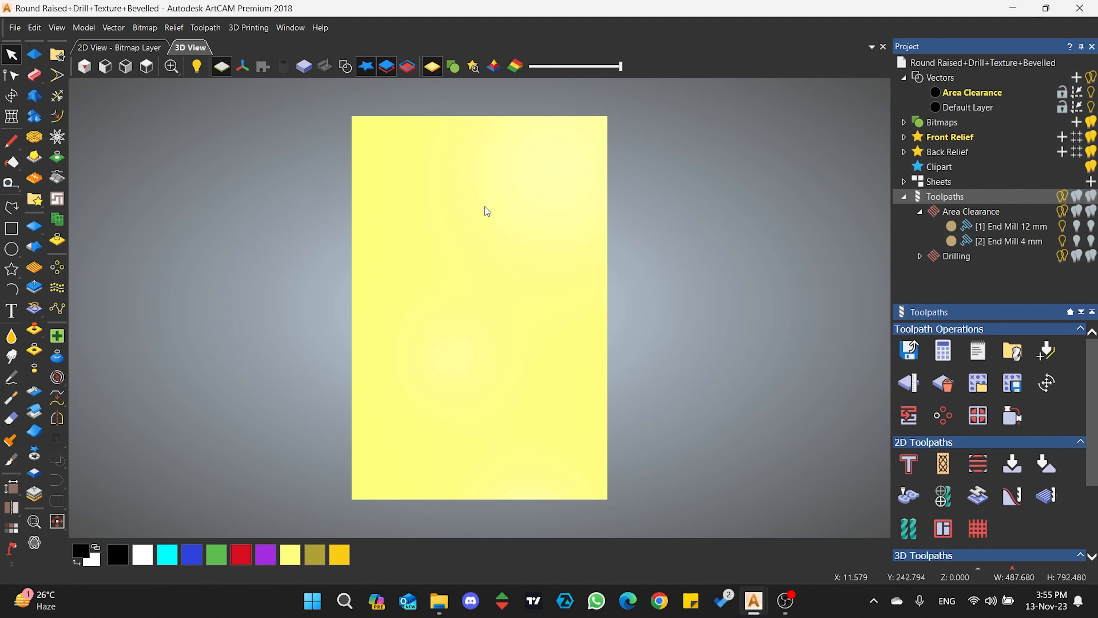
pyautogui.click(345, 67)
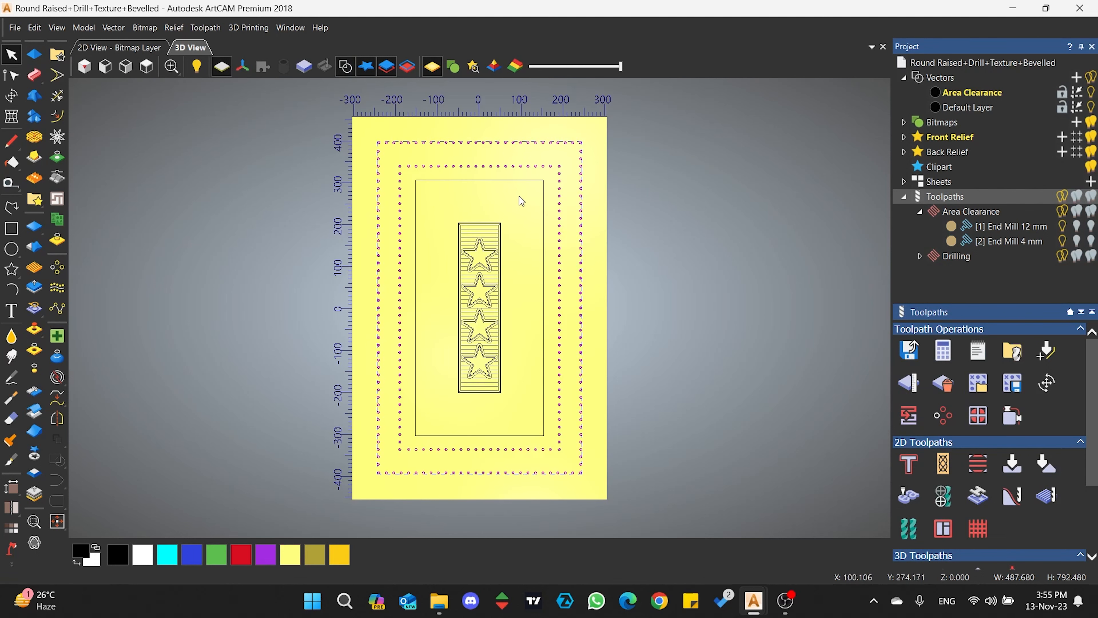
# Select all four star vectors in the panel's central column together.
pyautogui.scroll(3, 484, 256)
pyautogui.click(484, 257)
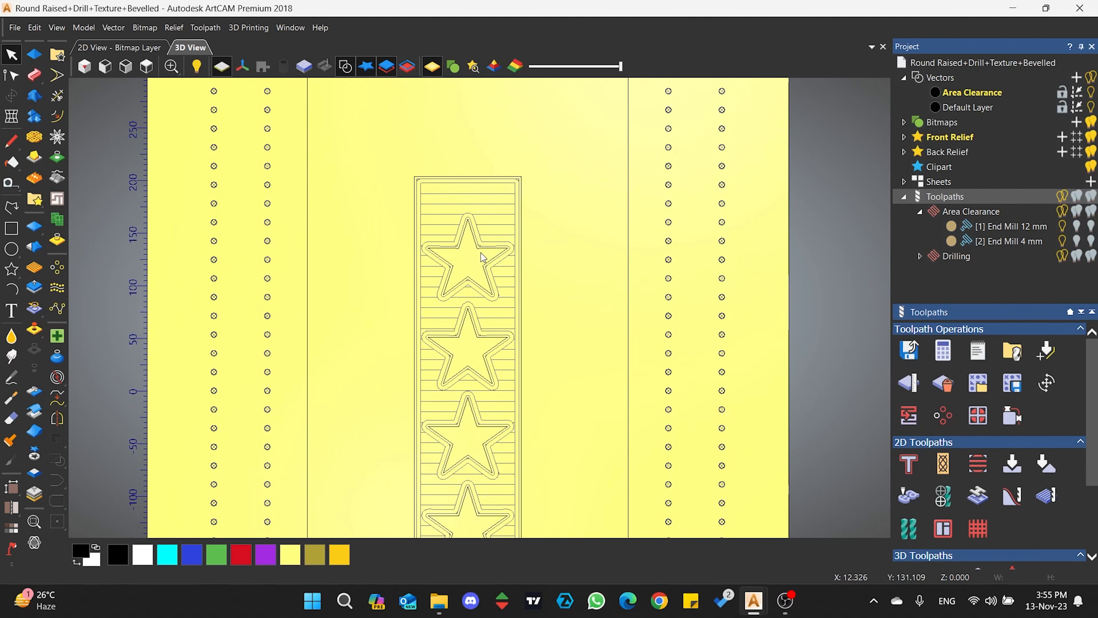
pyautogui.click(462, 245)
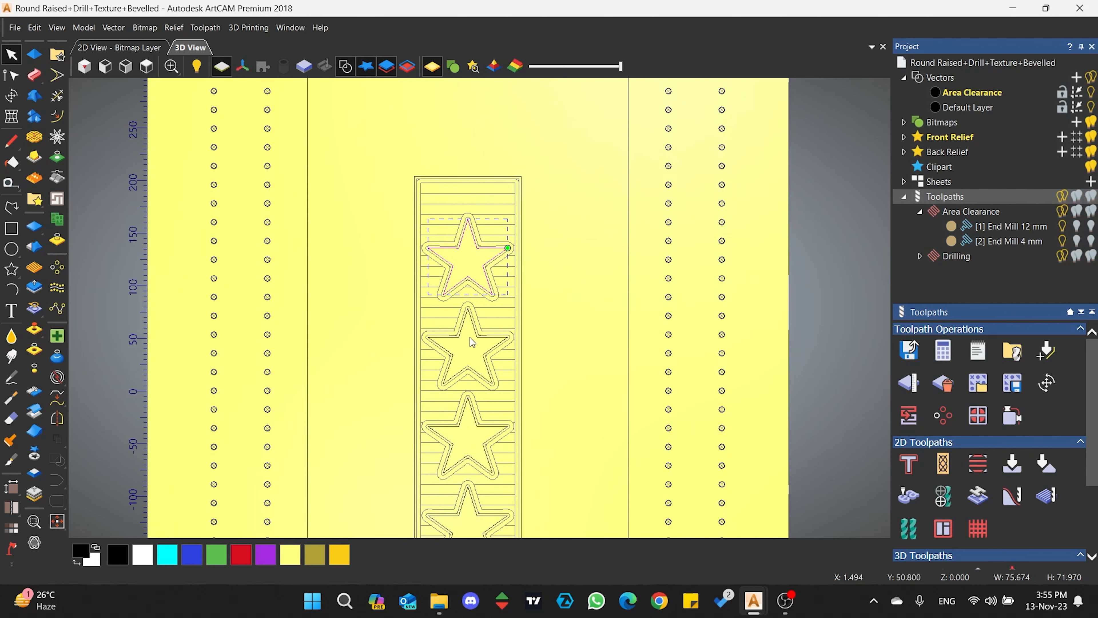
pyautogui.scroll(3, 484, 346)
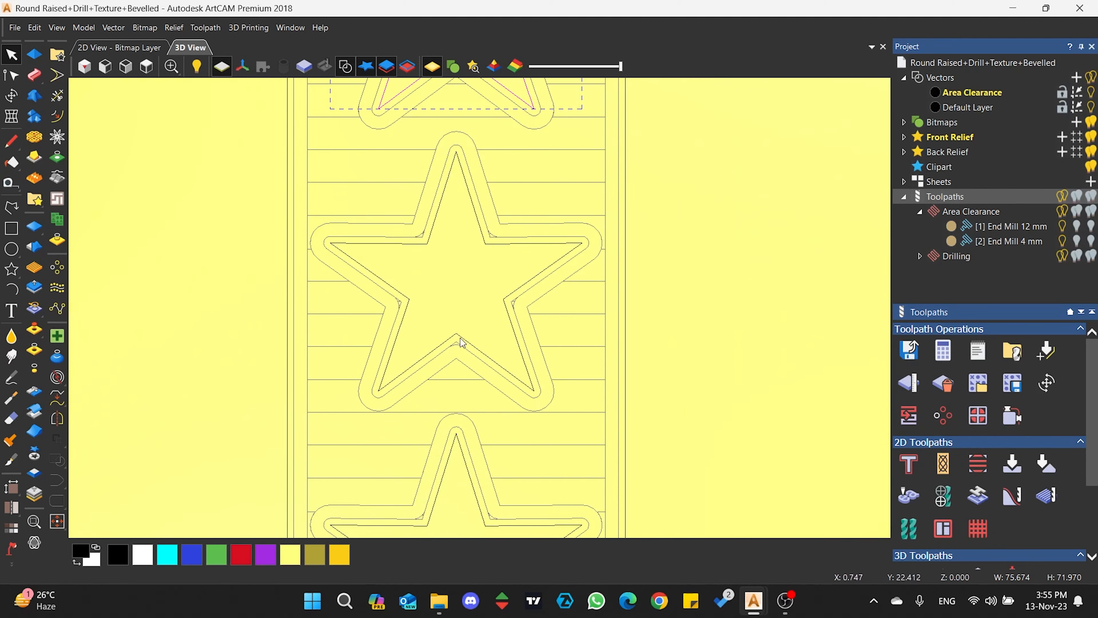
pyautogui.keyDown('shift'); pyautogui.click(429, 246); pyautogui.keyUp('shift')
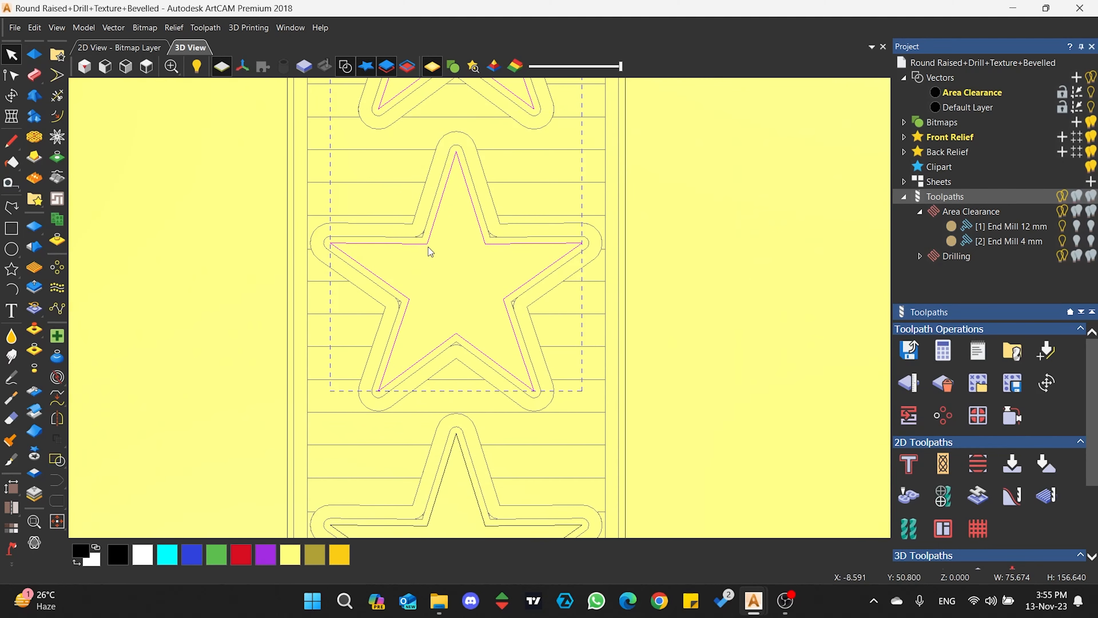
pyautogui.keyDown('shift'); pyautogui.click(453, 448); pyautogui.keyUp('shift')
pyautogui.scroll(-3, 456, 356)
pyautogui.scroll(3, 453, 428)
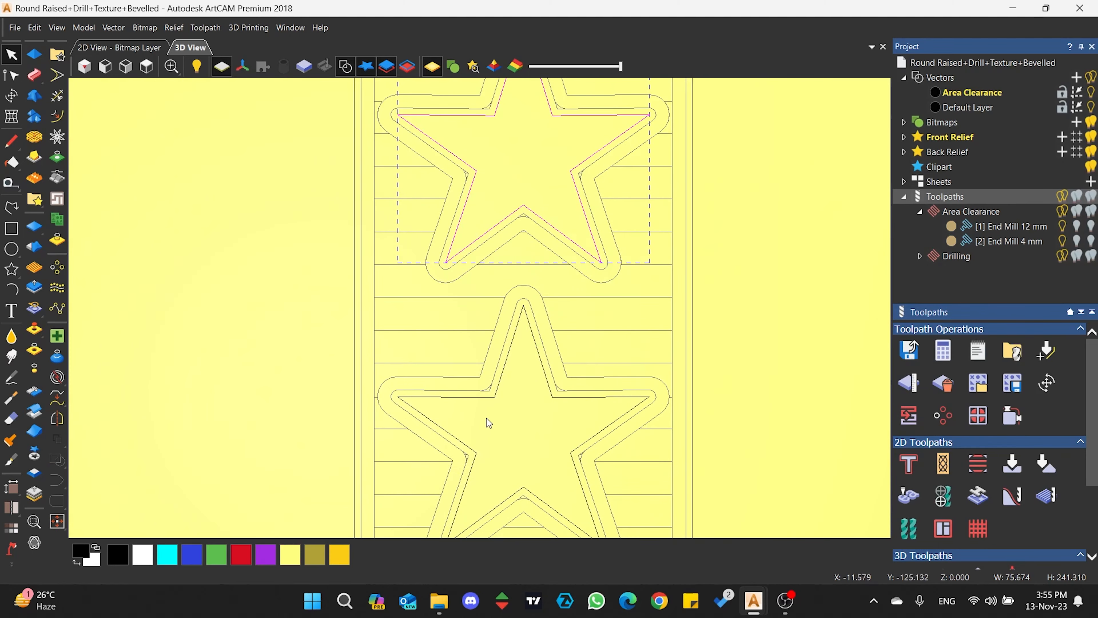
pyautogui.keyDown('shift'); pyautogui.click(495, 395); pyautogui.keyUp('shift')
pyautogui.scroll(-4, 442, 334)
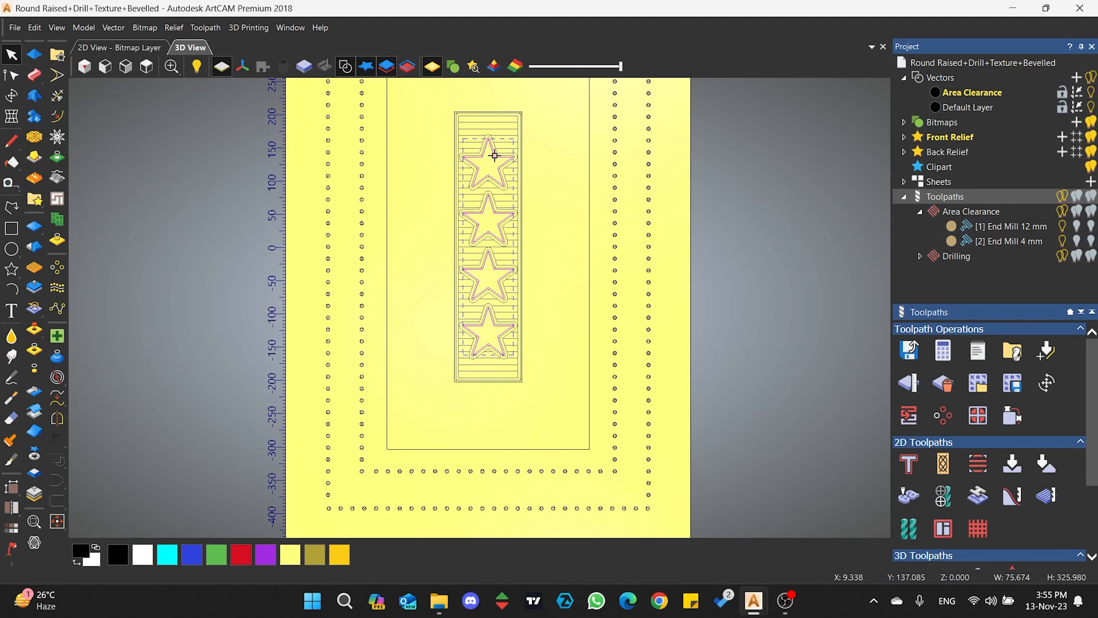
pyautogui.scroll(1, 745, 306)
# Start a Bevel Carving toolpath on the selected vectors with a finish depth of 8 mm.
pyautogui.click(1044, 462)
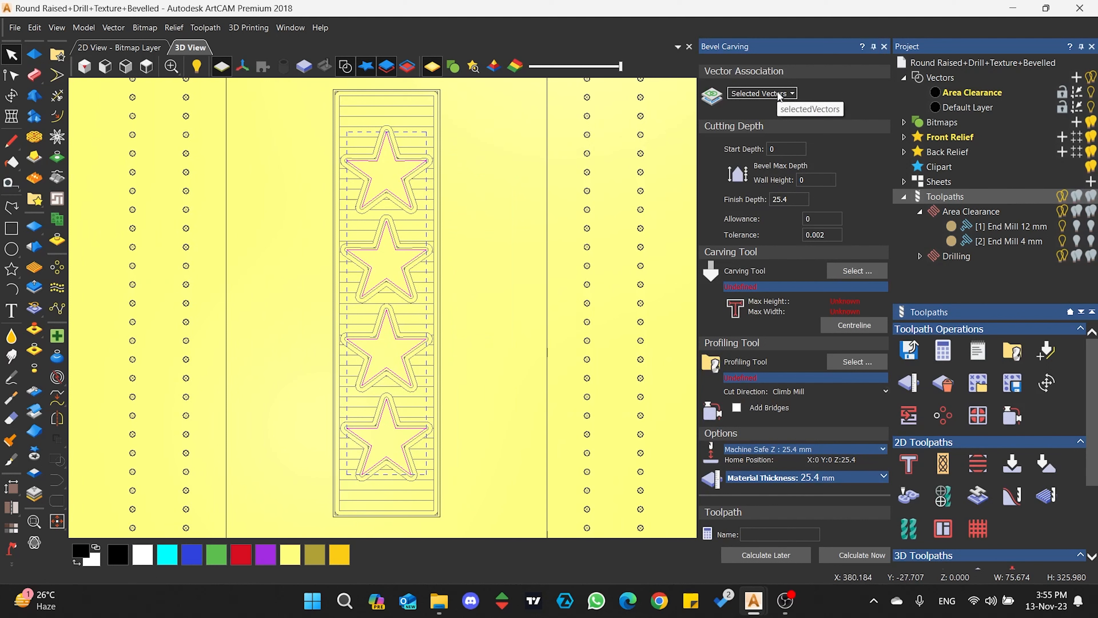
pyautogui.click(779, 95)
pyautogui.click(777, 107)
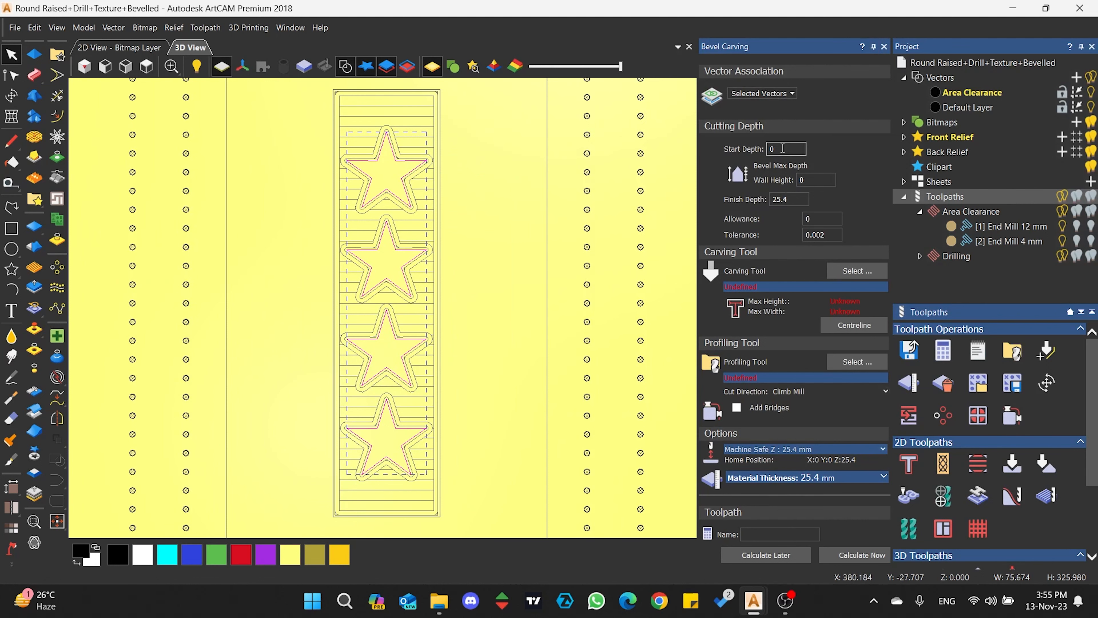
pyautogui.press('Tab')
pyautogui.press('Tab')
pyautogui.write('8')
# Assign the V-Bit 32 mm 90 degree from the V-Carving group as the carving tool.
pyautogui.click(848, 273)
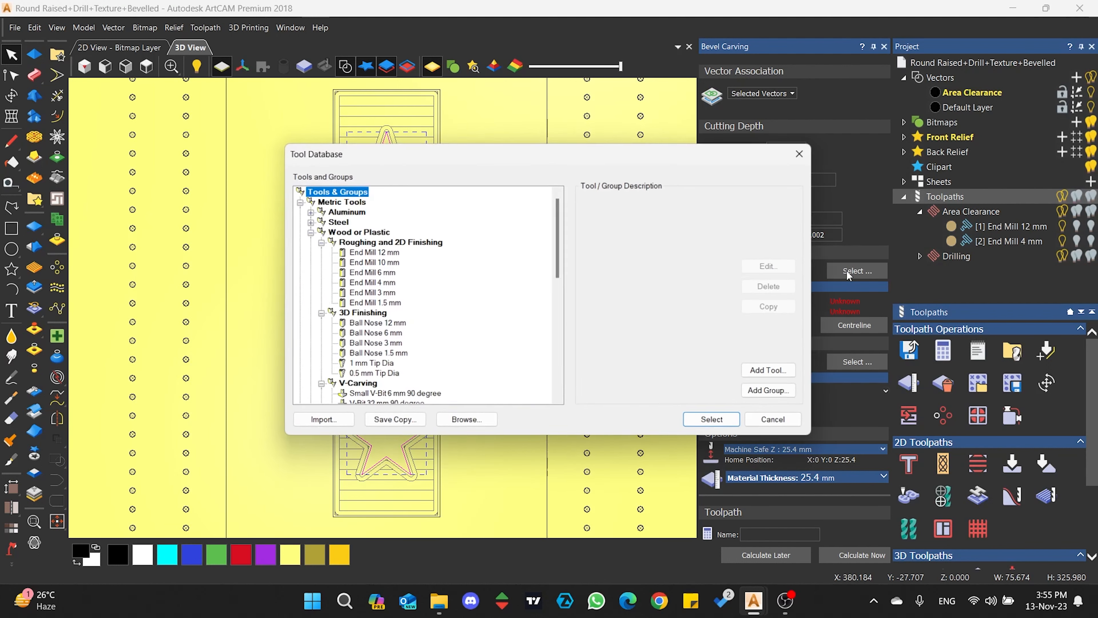
pyautogui.scroll(-2, 424, 336)
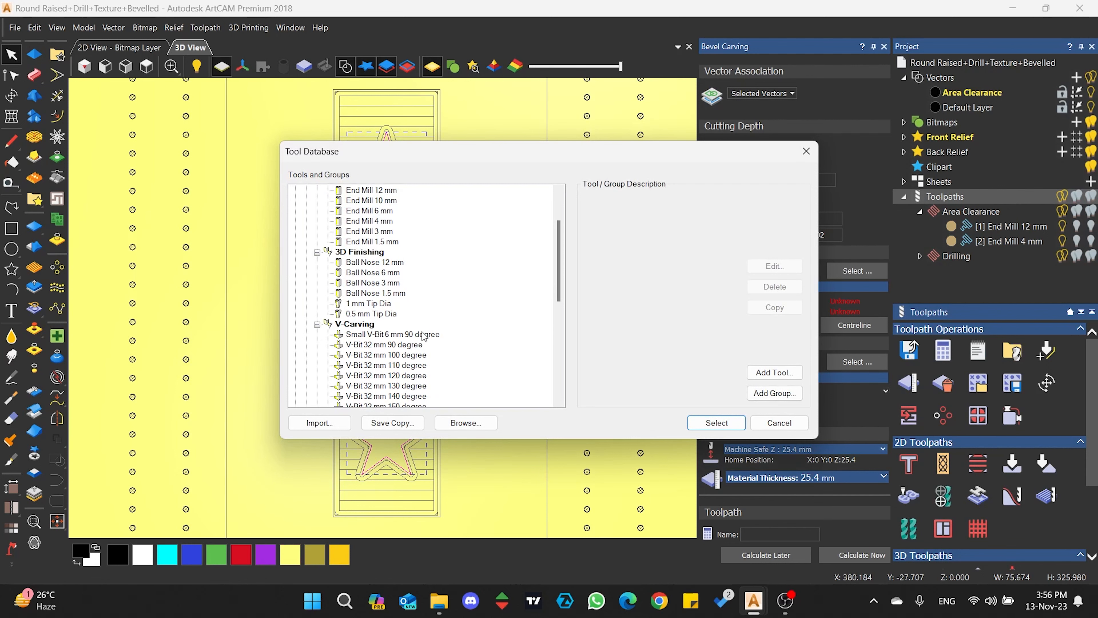
pyautogui.scroll(-1, 424, 337)
pyautogui.click(374, 315)
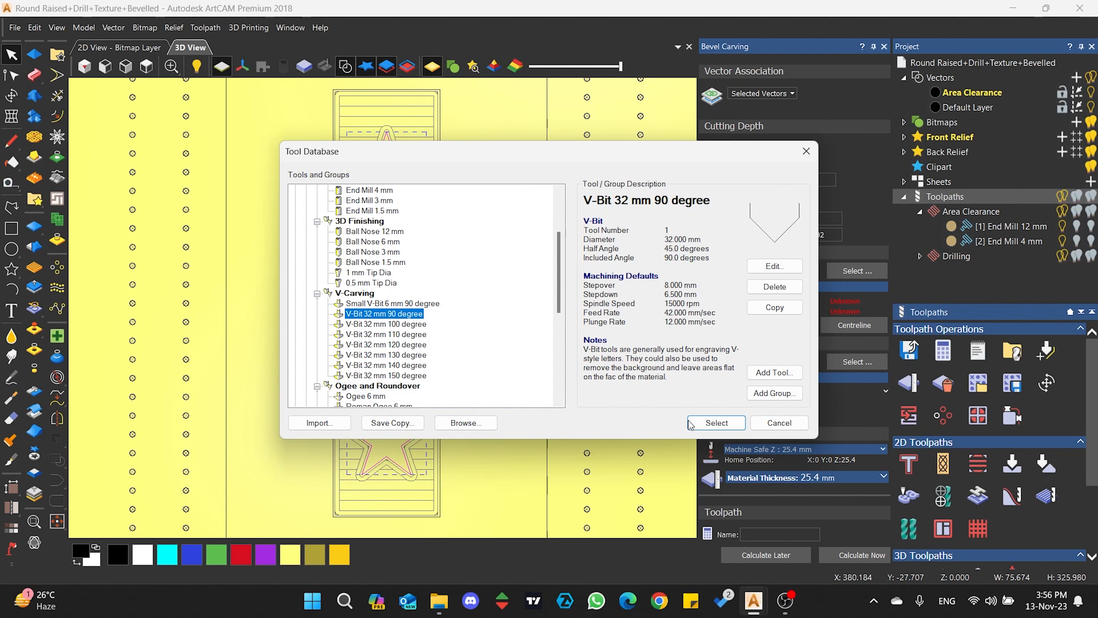
pyautogui.click(708, 423)
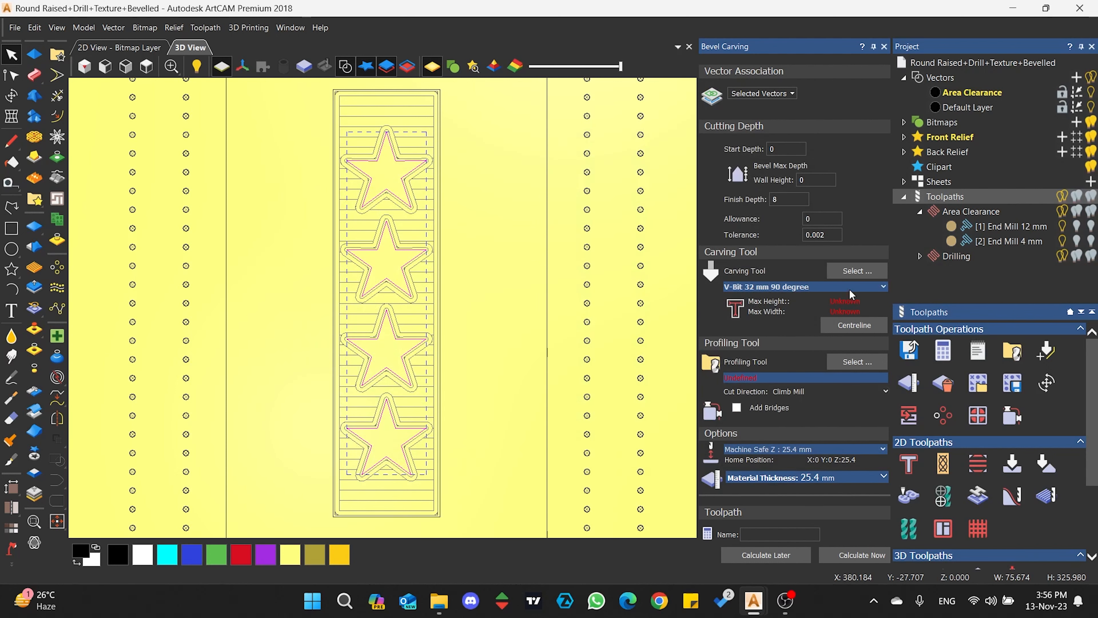
# Generate the stars' centrelines and set the bevel carving's finish depth to 14.829 mm.
pyautogui.click(851, 325)
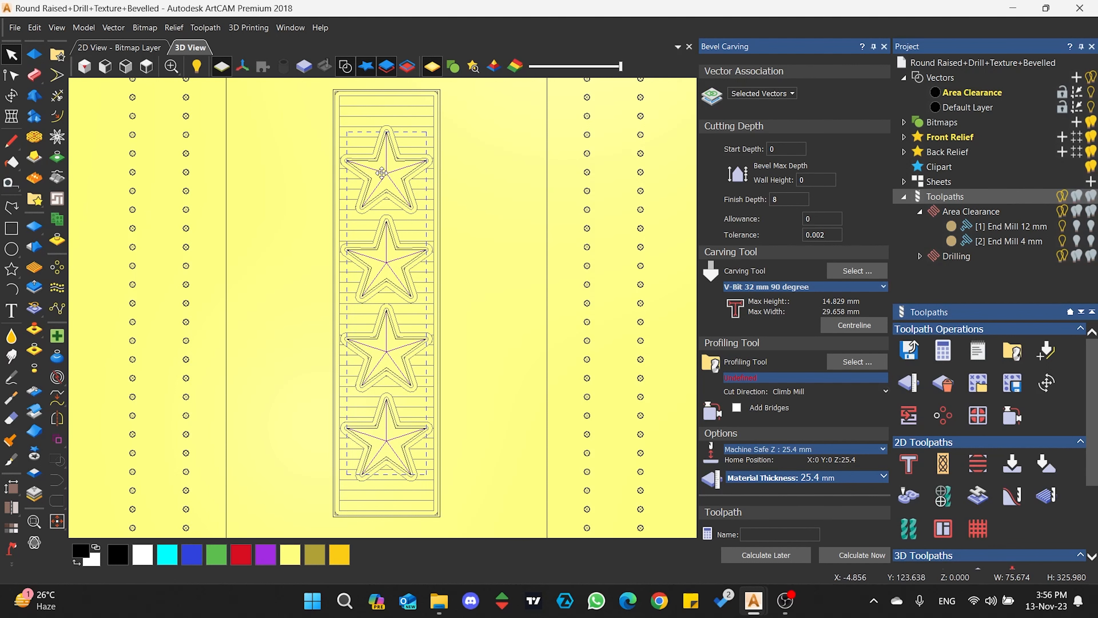
pyautogui.scroll(3, 382, 173)
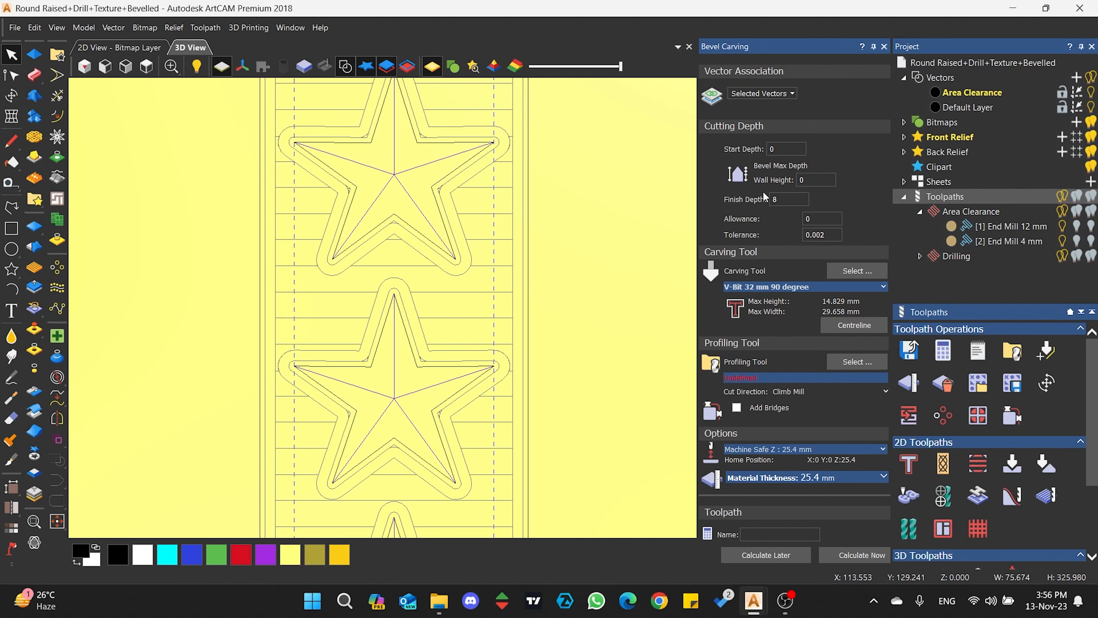
pyautogui.doubleClick(776, 199)
pyautogui.write('14.829')
# Assign the End Mill 4 mm for wood or plastic as the profiling tool.
pyautogui.click(851, 359)
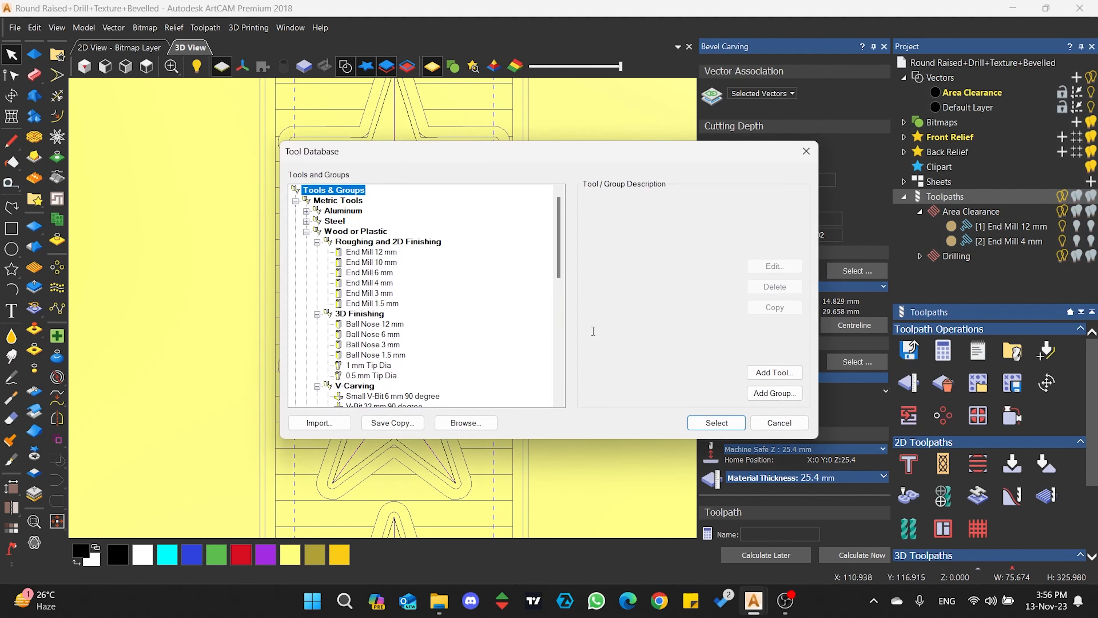
pyautogui.click(373, 284)
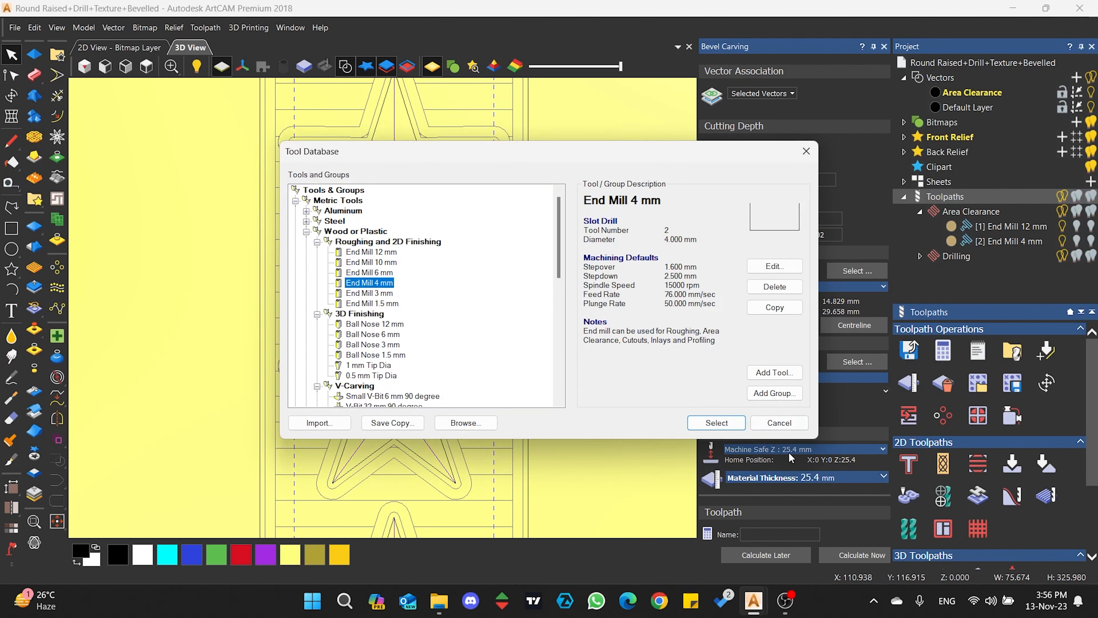
pyautogui.click(716, 422)
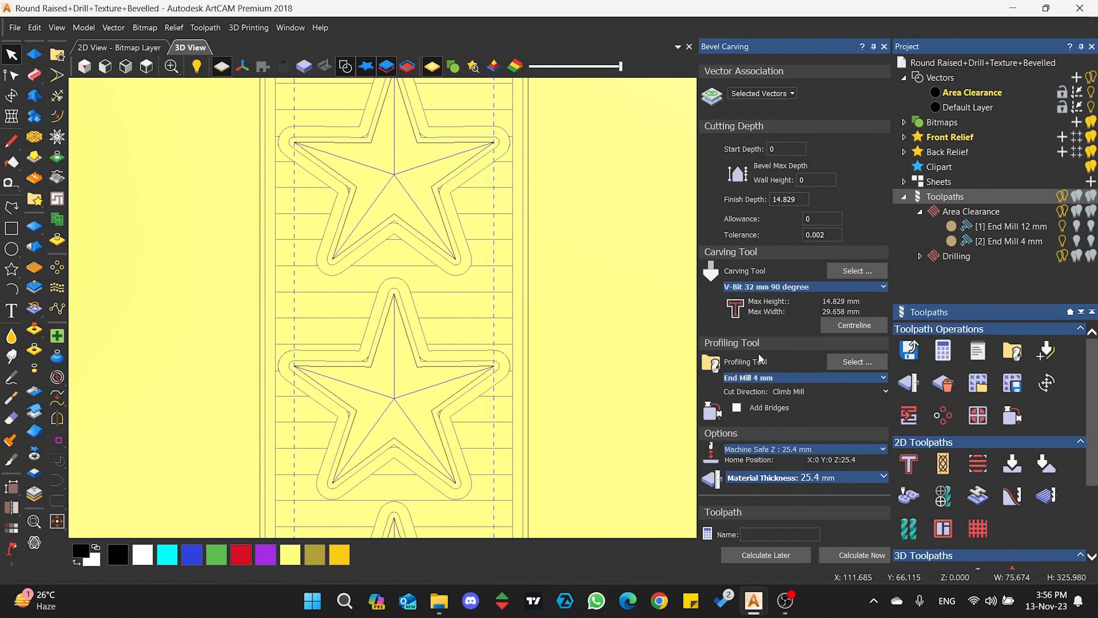
# Set the profiling tool's stepover to 3 mm and its stepdown to 10 mm.
pyautogui.click(793, 378)
pyautogui.scroll(-3, 796, 432)
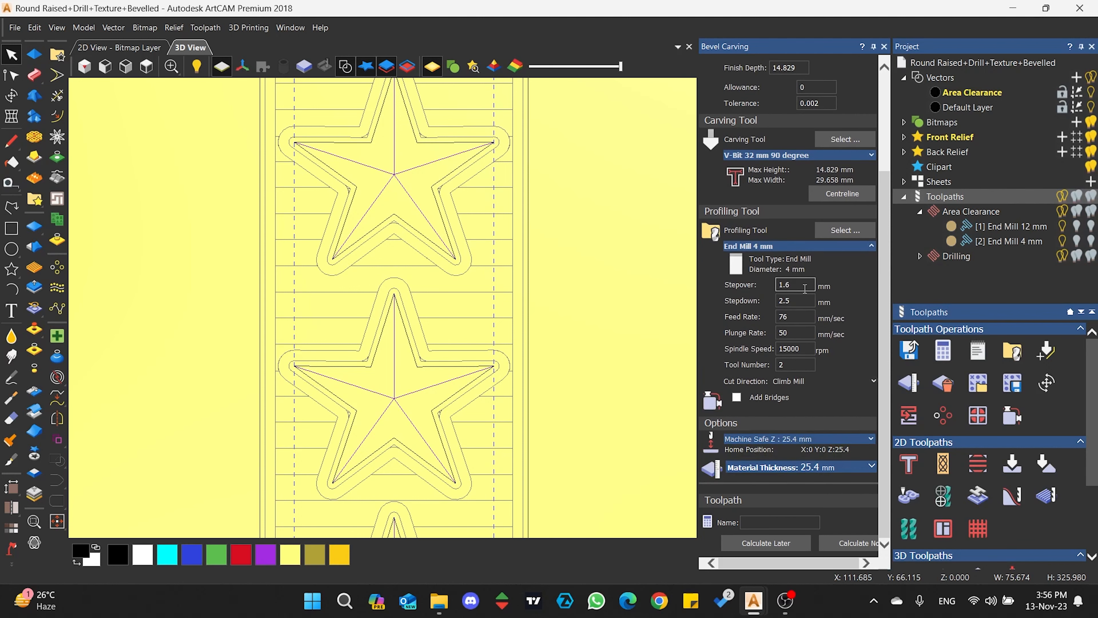
pyautogui.click(796, 301)
pyautogui.moveTo(796, 301); pyautogui.dragTo(742, 304)
pyautogui.moveTo(800, 284); pyautogui.dragTo(758, 303)
pyautogui.write('3')
pyautogui.write('10')
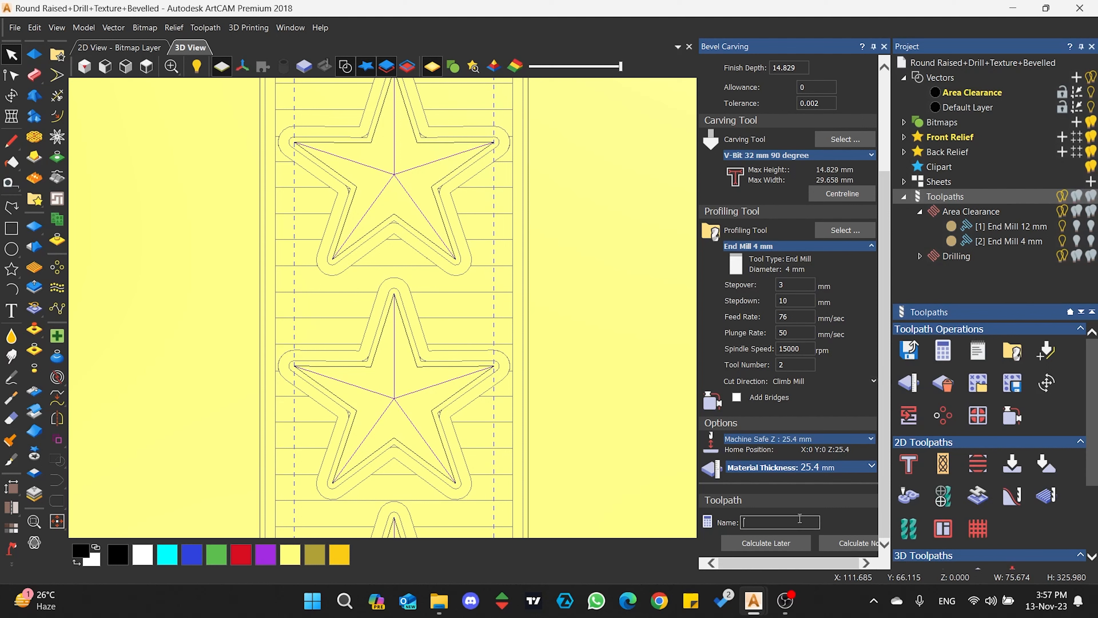
# Name the toolpath Bavel Carving, calculate it immediately and close its settings.
pyautogui.click(800, 522)
pyautogui.write('Bavel Carving')
pyautogui.click(848, 544)
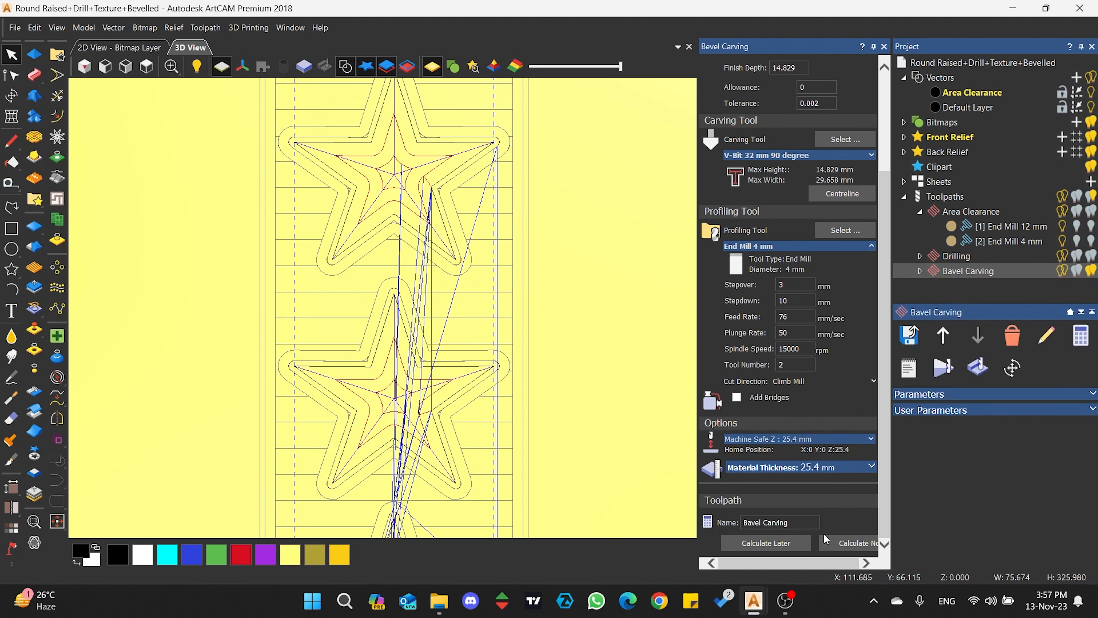
pyautogui.click(884, 46)
# Simulate the Bavel Carving toolpath on the whole model at standard resolution and play the cutting.
pyautogui.scroll(-5, 489, 365)
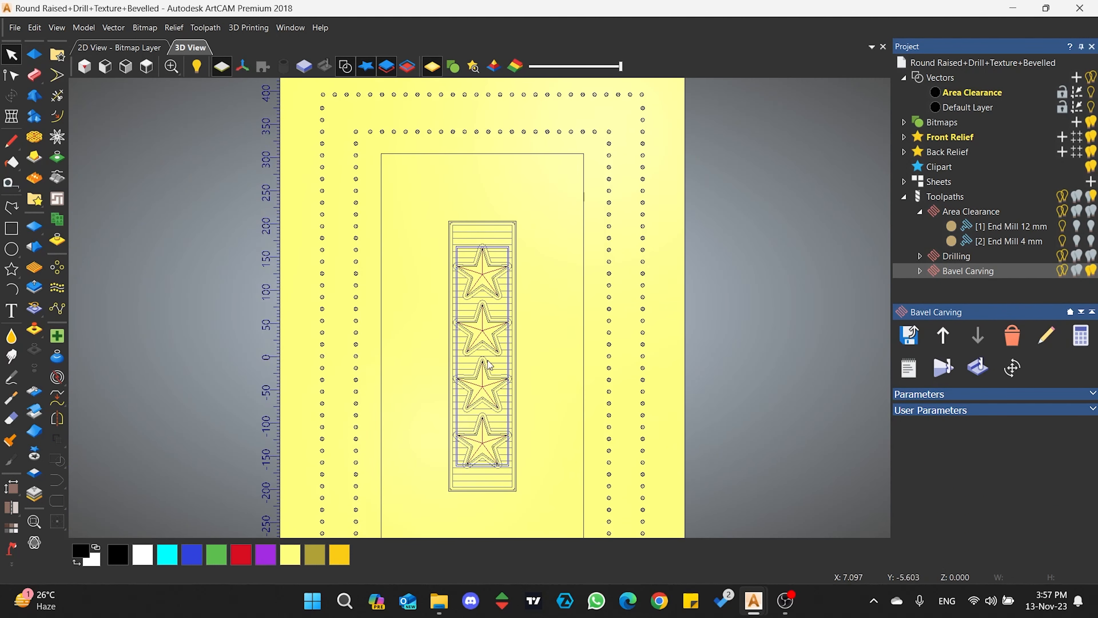
pyautogui.scroll(3, 488, 365)
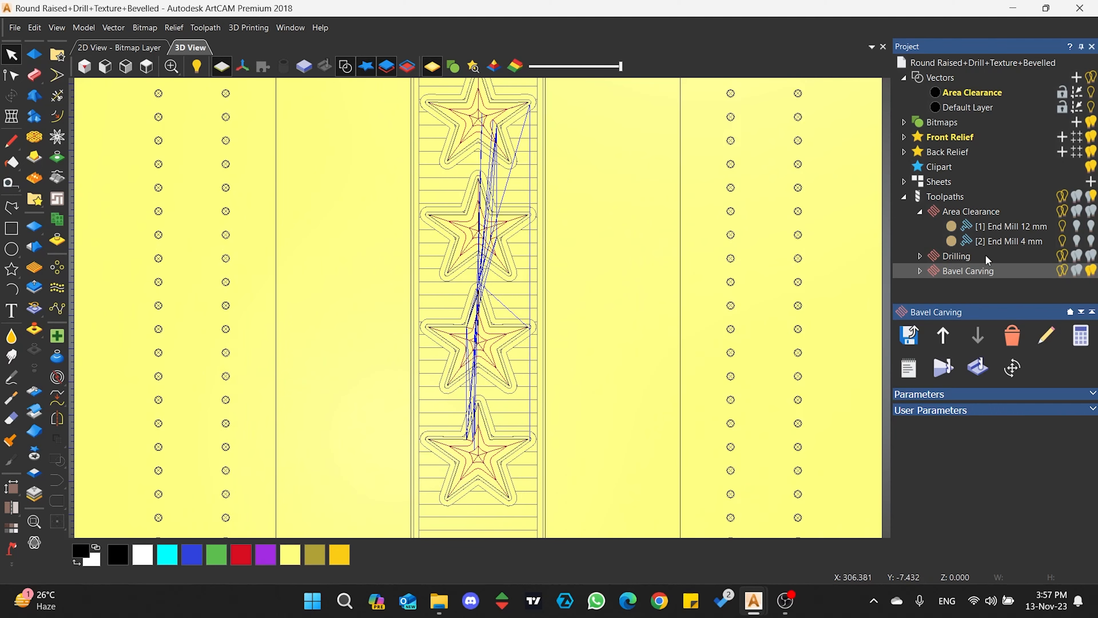
pyautogui.click(943, 367)
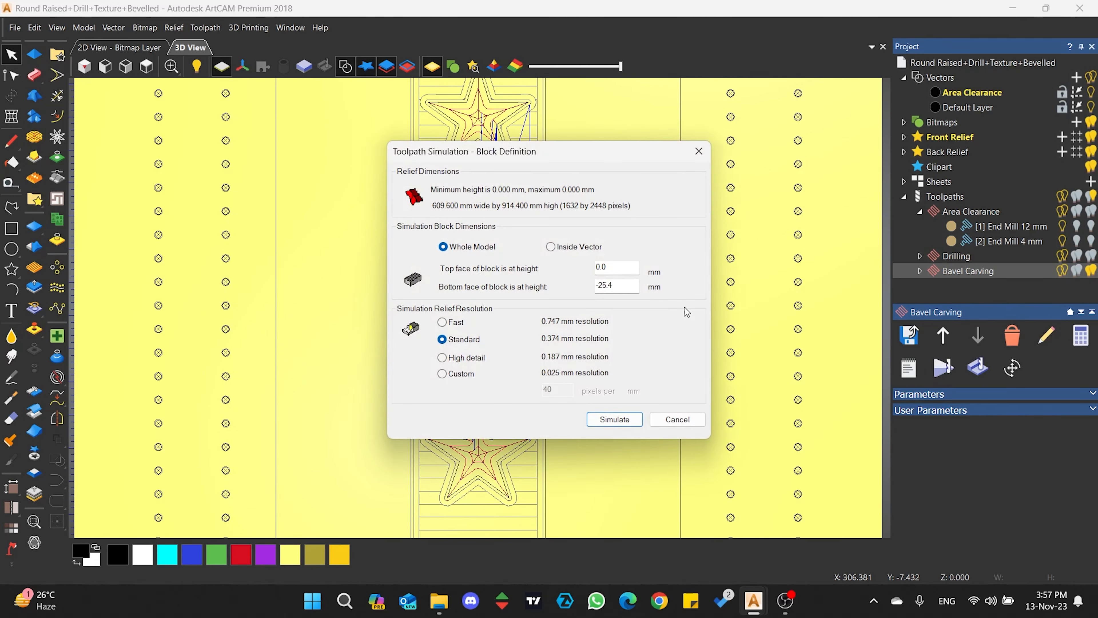
pyautogui.click(610, 421)
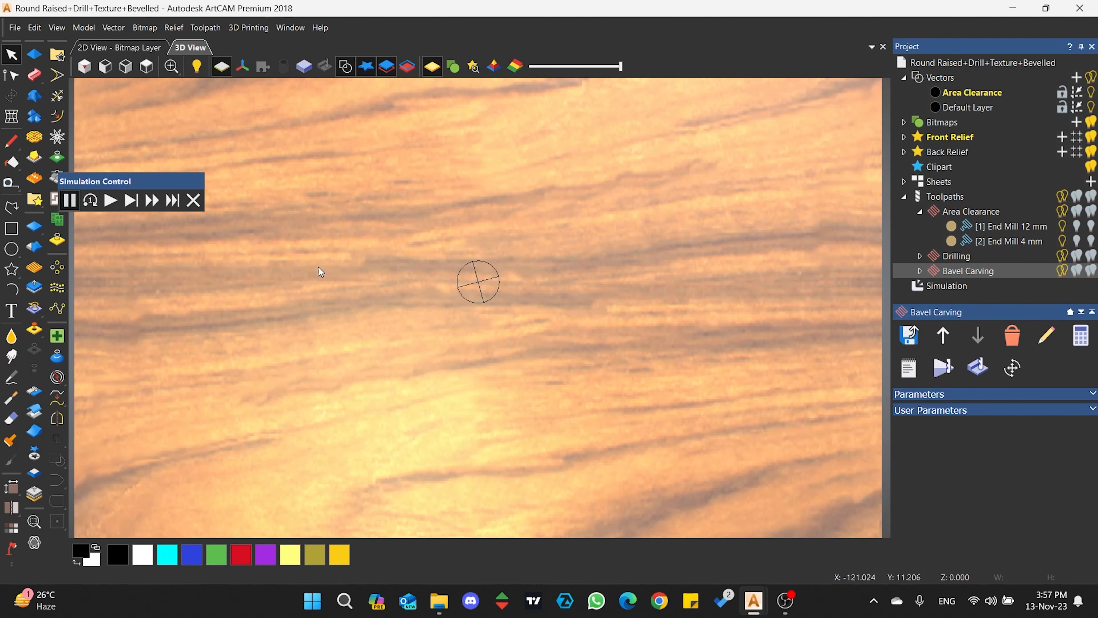
pyautogui.click(111, 199)
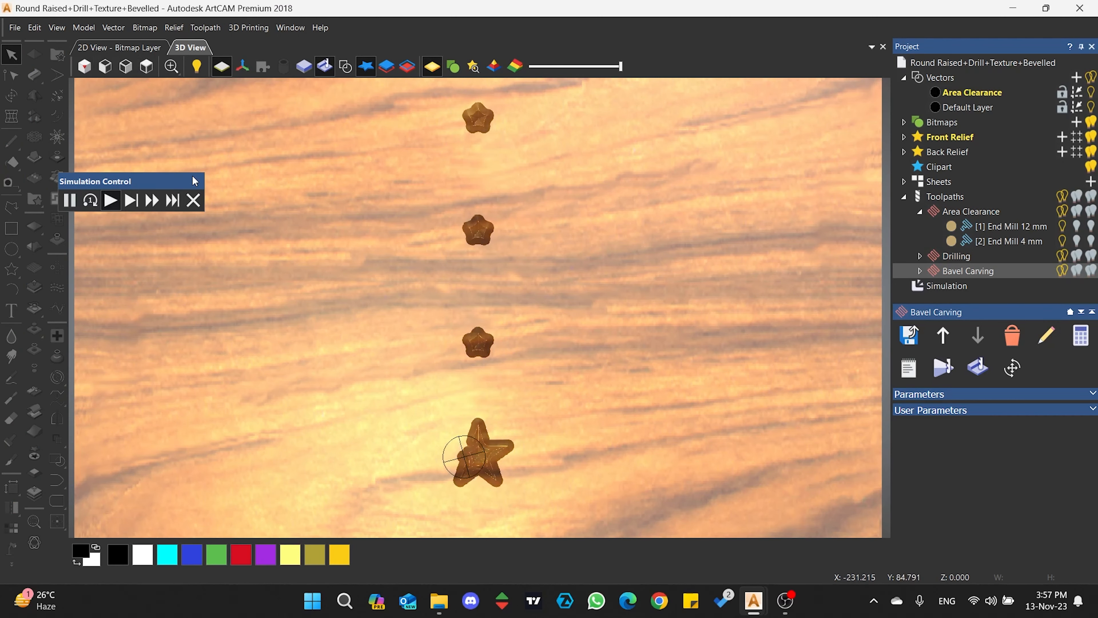
# Examine the simulated bevelled stars in the isometric view, up close and from several angles.
pyautogui.click(84, 66)
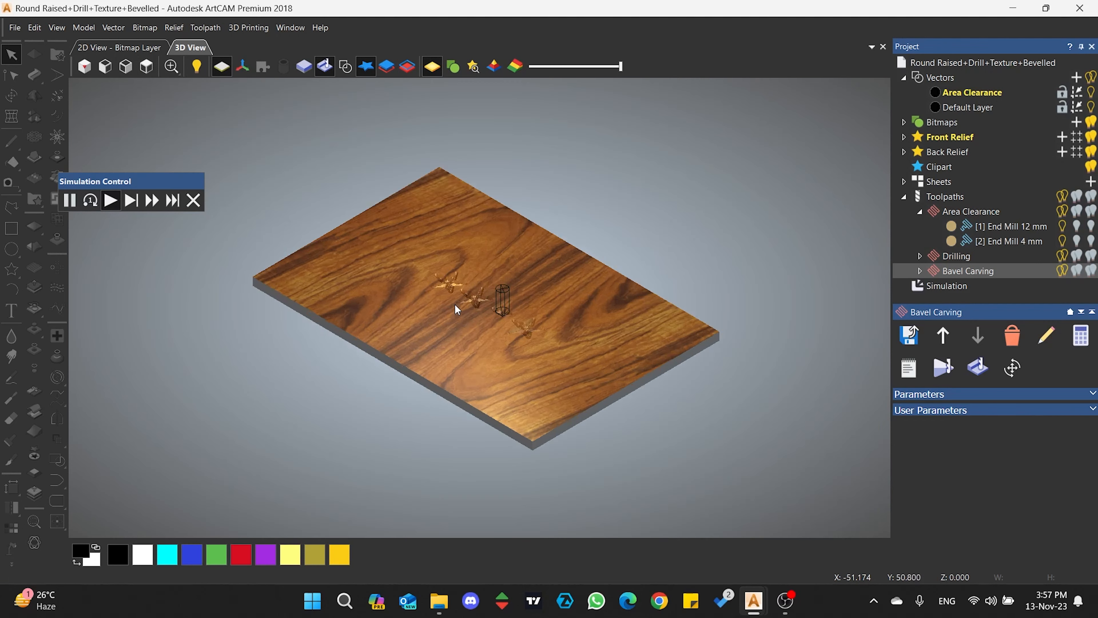
pyautogui.scroll(5, 505, 336)
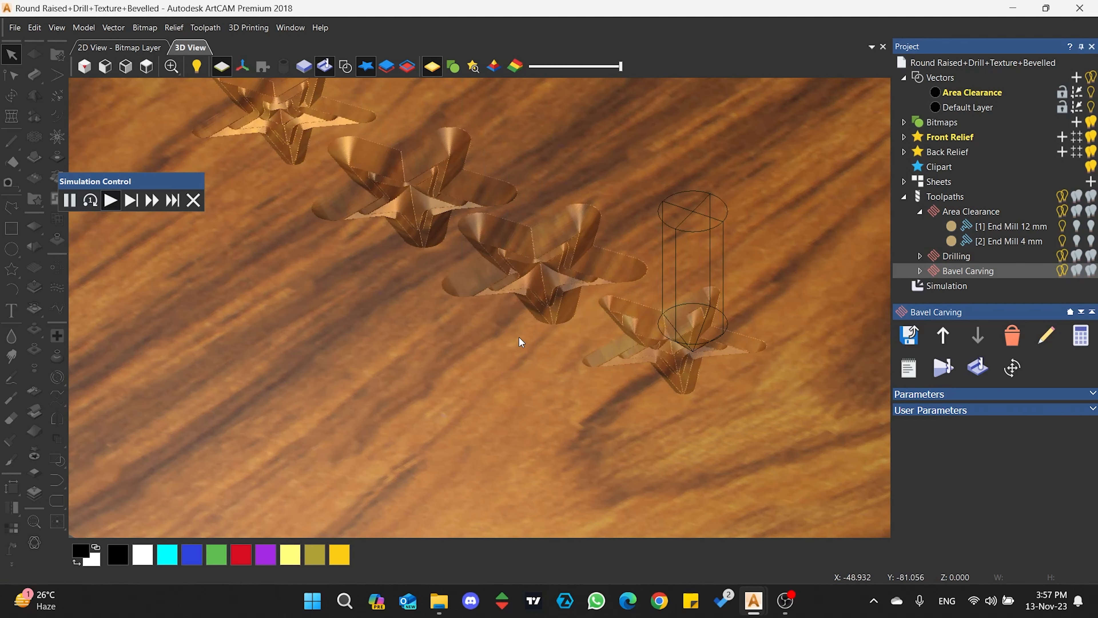
pyautogui.moveTo(519, 337); pyautogui.dragTo(479, 266)
pyautogui.scroll(3, 427, 257)
pyautogui.scroll(1, 478, 266)
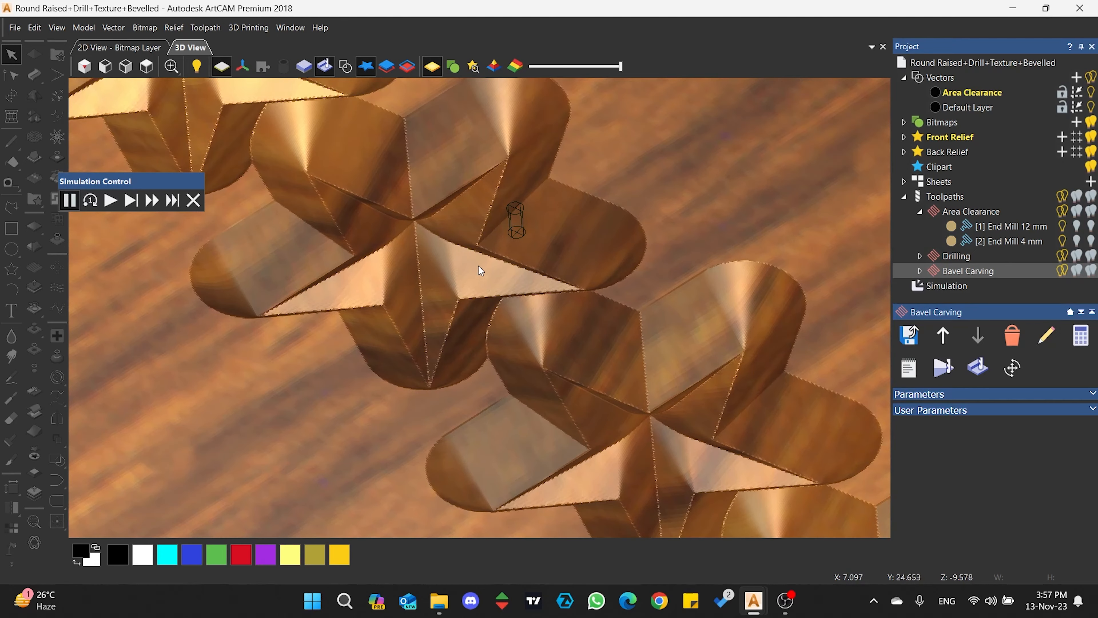
pyautogui.scroll(1, 413, 238)
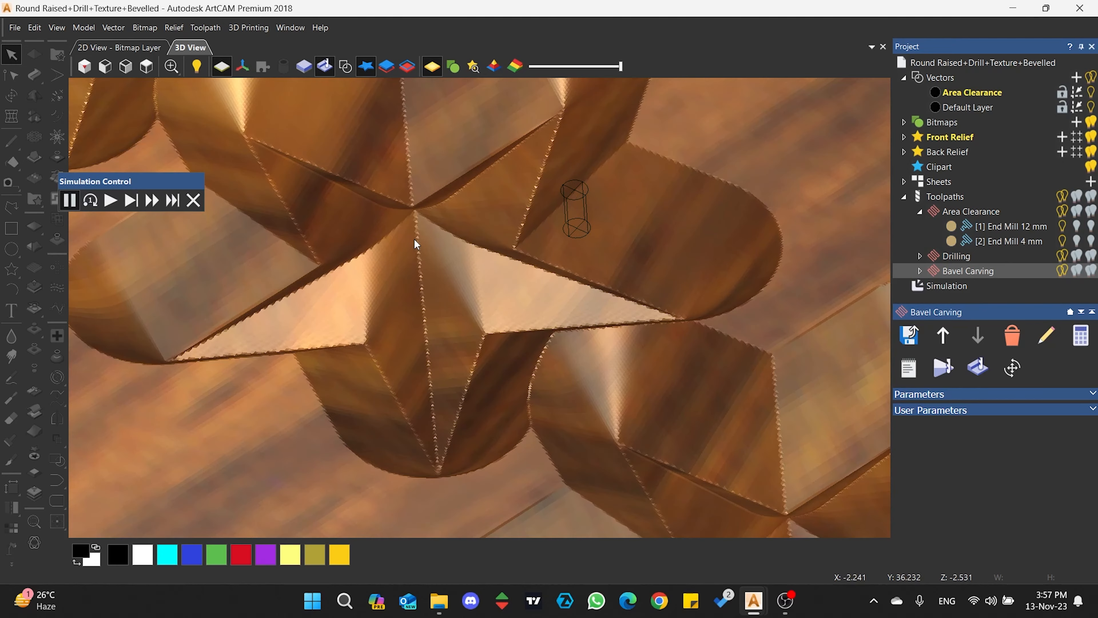
pyautogui.moveTo(552, 278); pyautogui.dragTo(546, 318)
pyautogui.scroll(-3, 554, 311)
pyautogui.scroll(1, 516, 237)
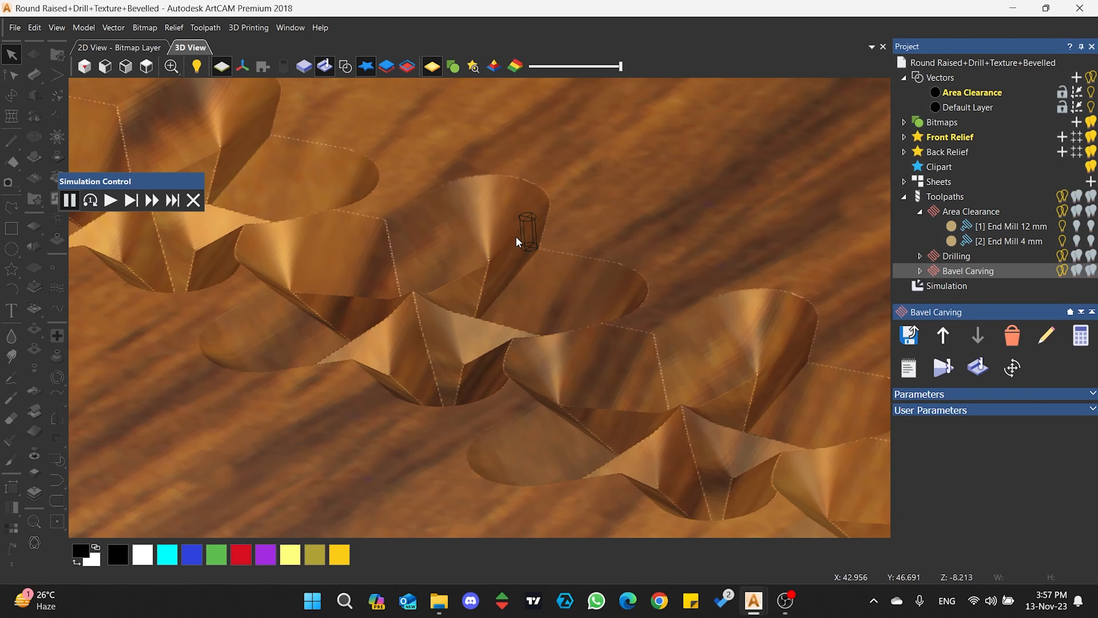
pyautogui.moveTo(516, 236); pyautogui.dragTo(573, 250)
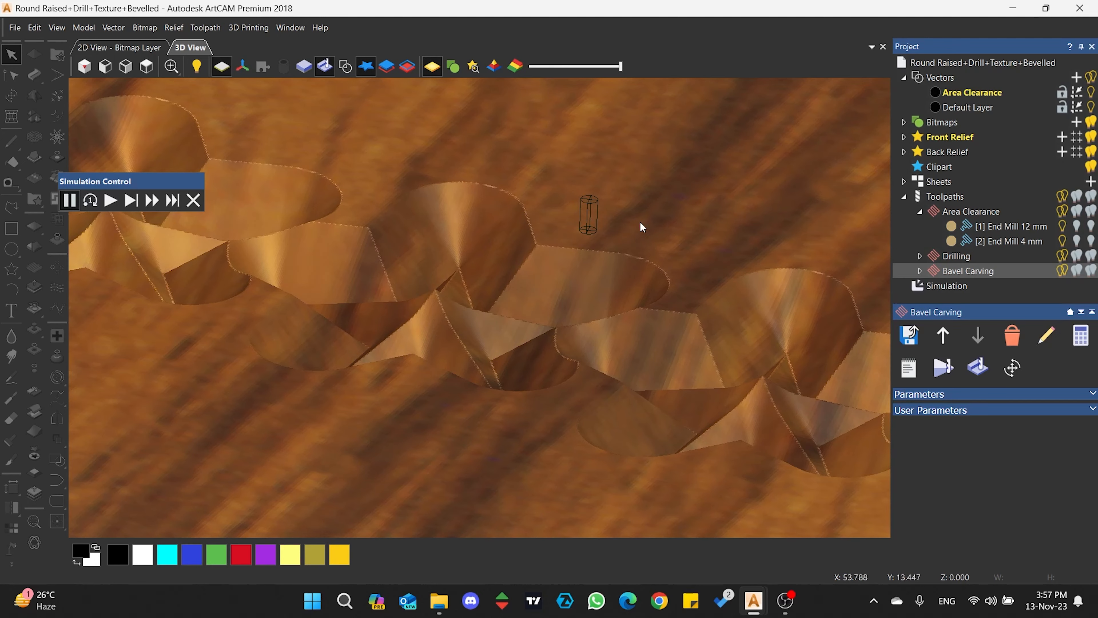
pyautogui.moveTo(685, 246); pyautogui.dragTo(608, 330)
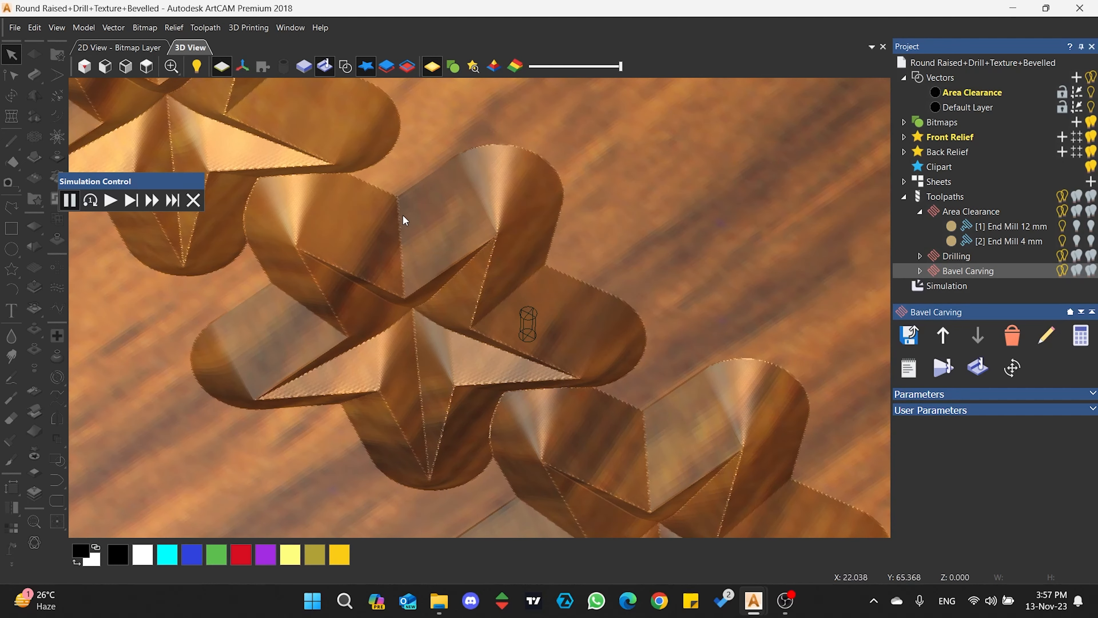
pyautogui.scroll(-2, 492, 230)
pyautogui.scroll(1, 528, 382)
pyautogui.scroll(1, 544, 335)
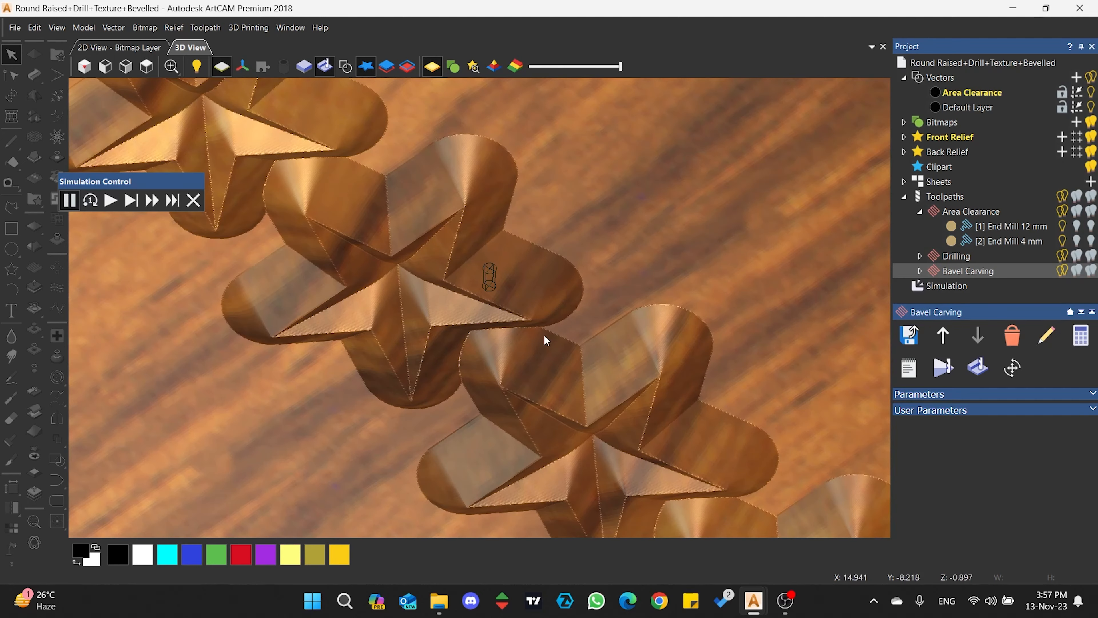
# Run the Bavel Carving simulation to its end and display the vectors over the carved stars in plan view.
pyautogui.moveTo(544, 335); pyautogui.dragTo(479, 307)
pyautogui.click(152, 201)
pyautogui.scroll(-3, 479, 308)
pyautogui.click(345, 66)
pyautogui.click(150, 67)
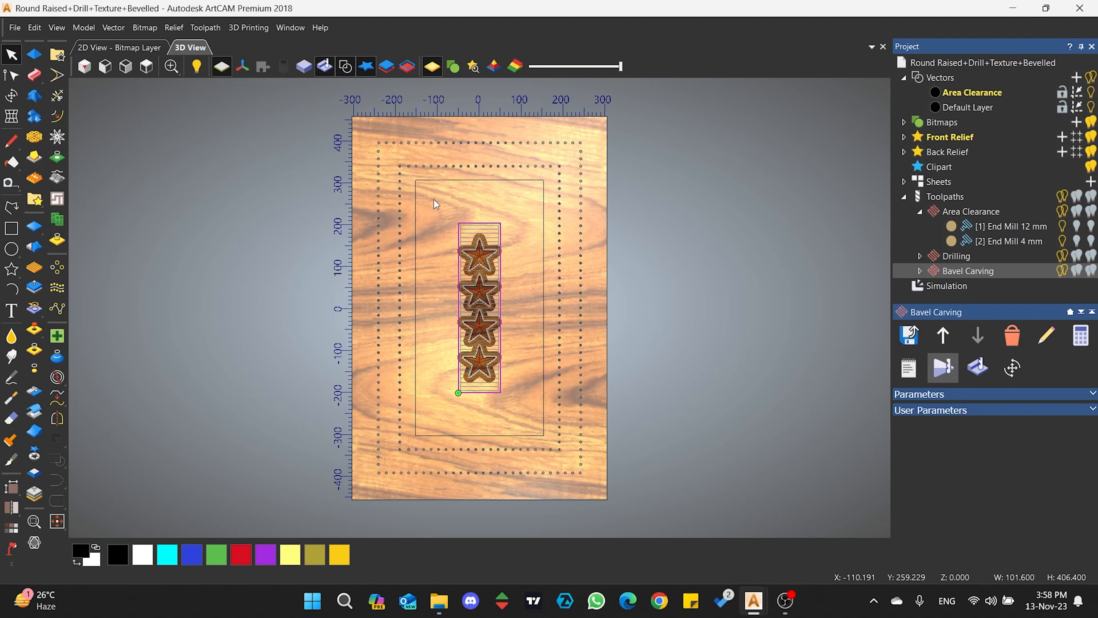
pyautogui.scroll(3, 481, 245)
pyautogui.scroll(2, 483, 250)
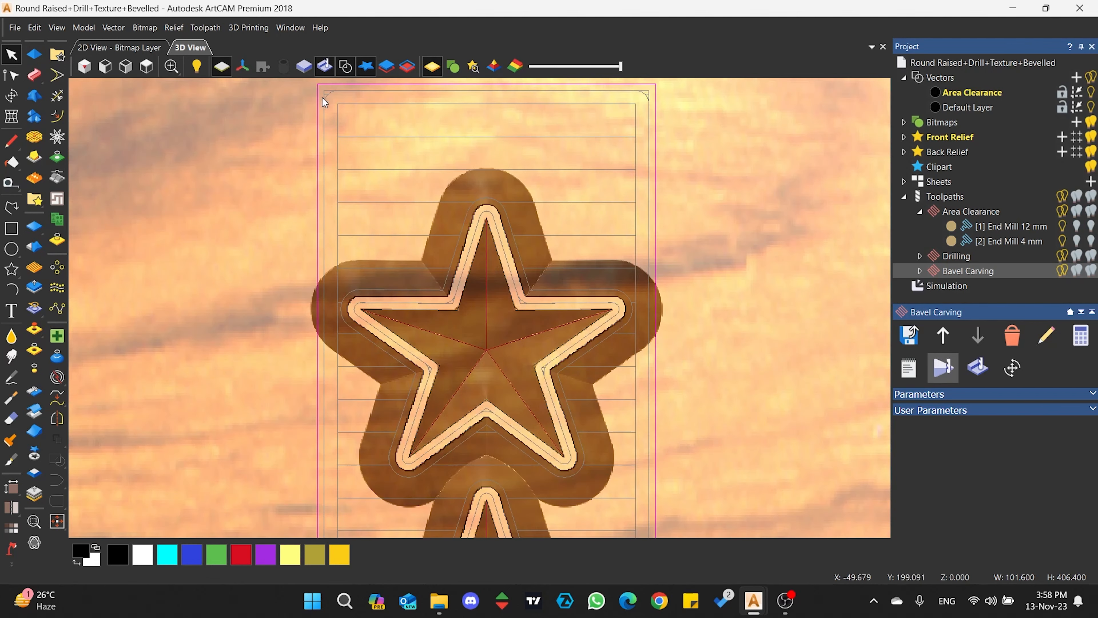
# Set the Area Clearance toolpath's 4 mm end mill to 3 mm stepover and 10 mm stepdown, recalculate it immediately and close its settings.
pyautogui.doubleClick(970, 211)
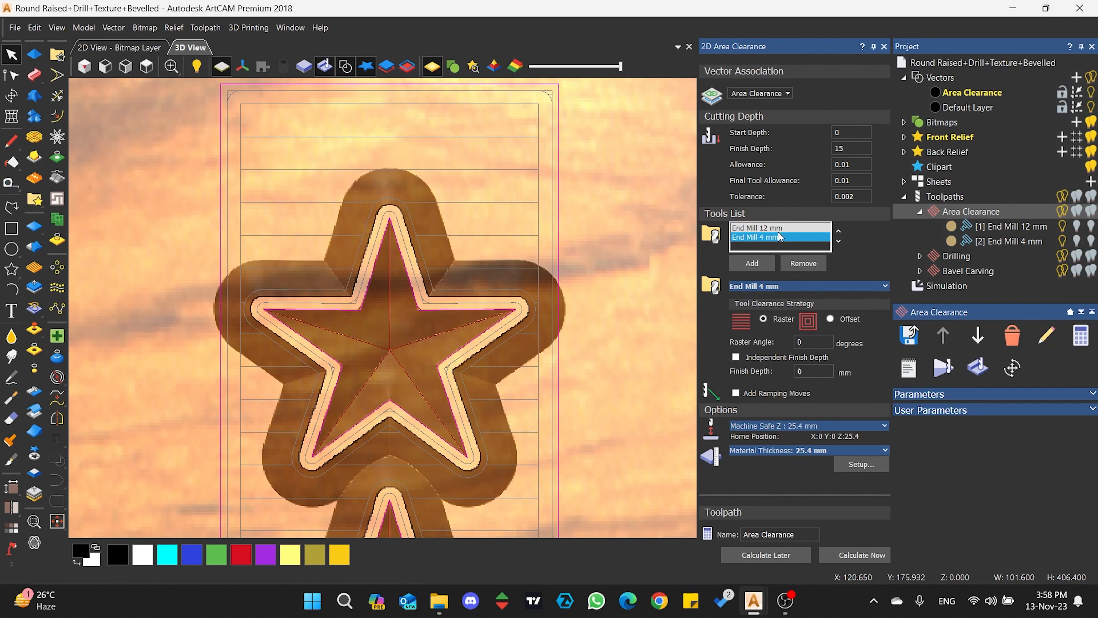
pyautogui.click(801, 286)
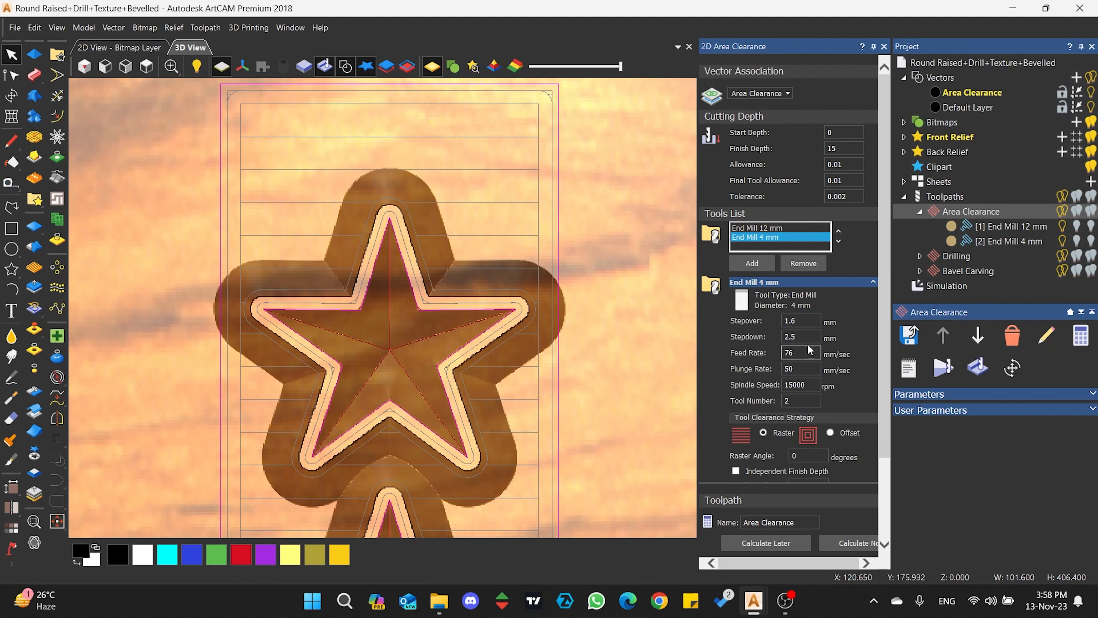
pyautogui.doubleClick(799, 321)
pyautogui.write('3')
pyautogui.press('Tab')
pyautogui.write('10')
pyautogui.scroll(-3, 759, 374)
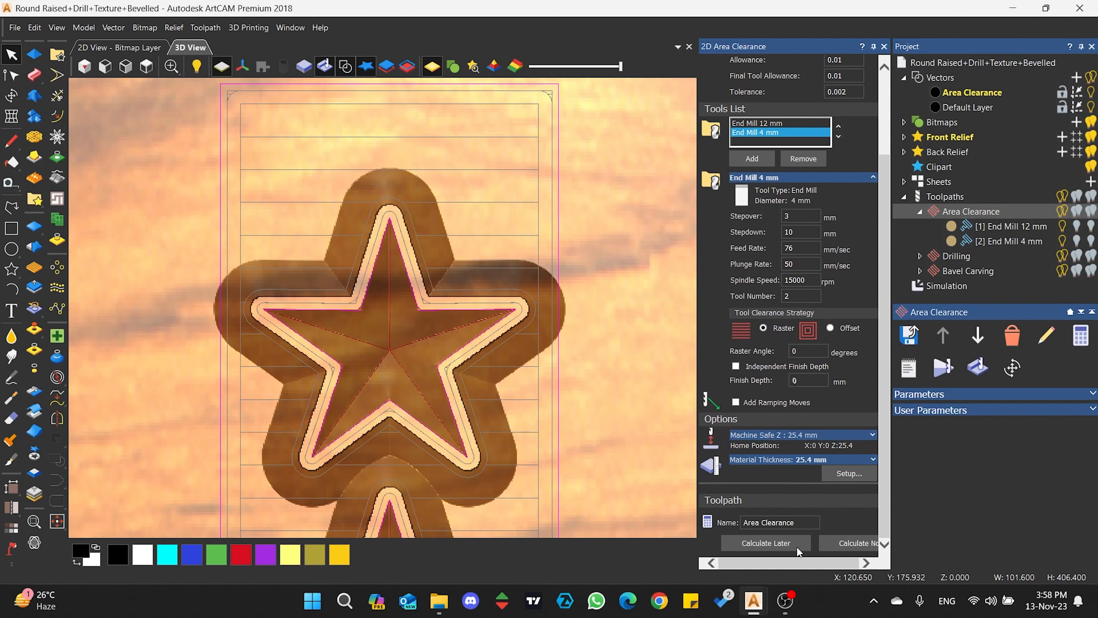
pyautogui.click(837, 543)
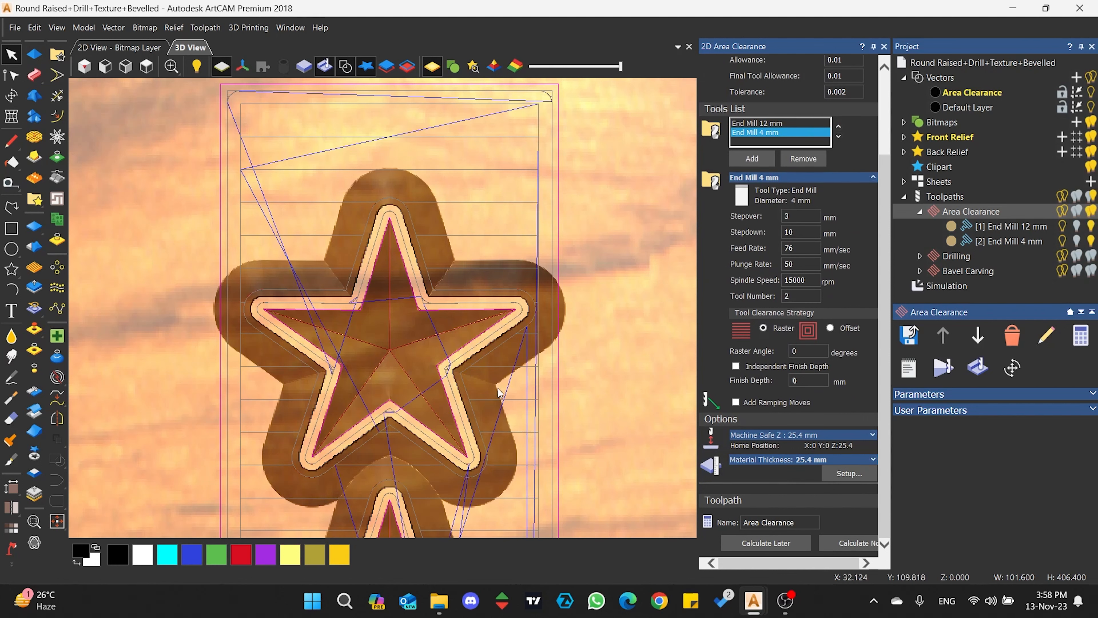
pyautogui.click(883, 48)
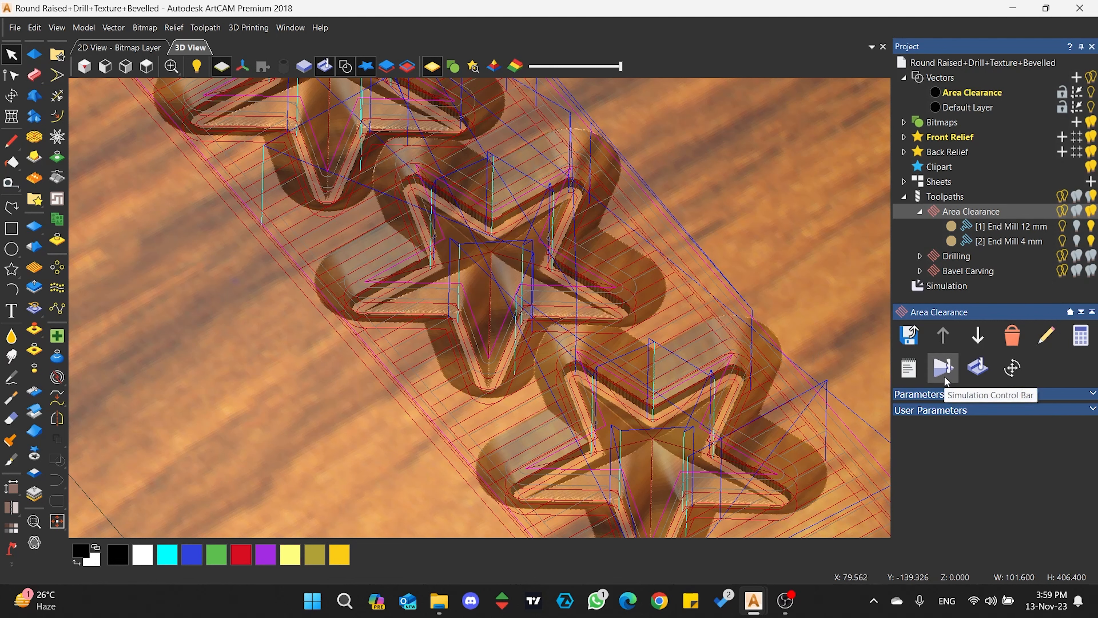
# Simulate the Area Clearance toolpath on the carved panel, playing the cutting and resuming it after the pause.
pyautogui.click(944, 367)
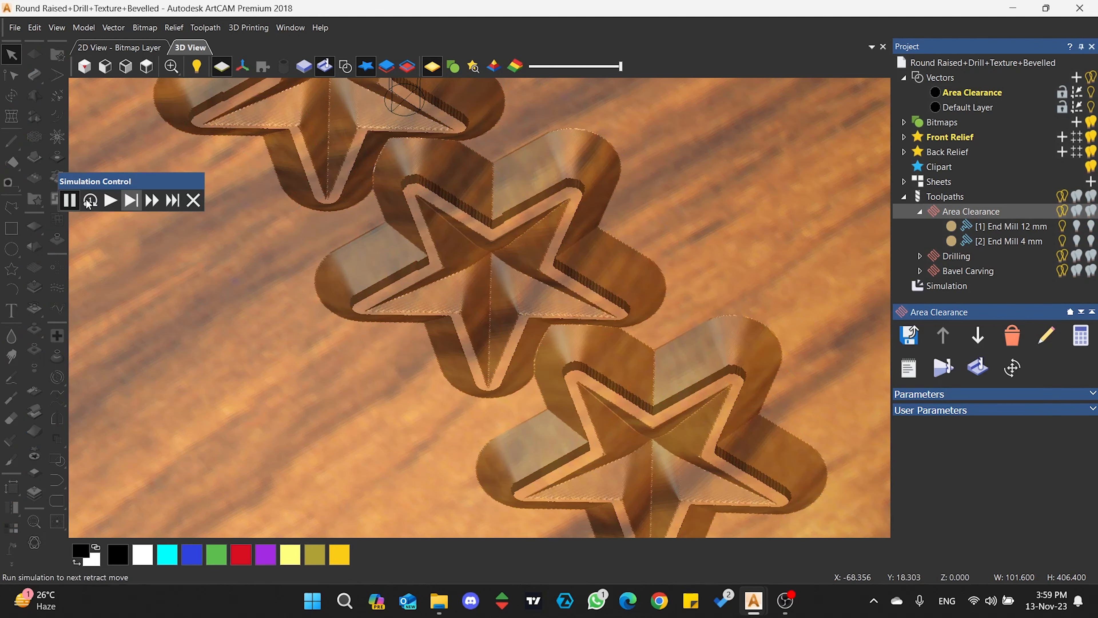
pyautogui.click(111, 201)
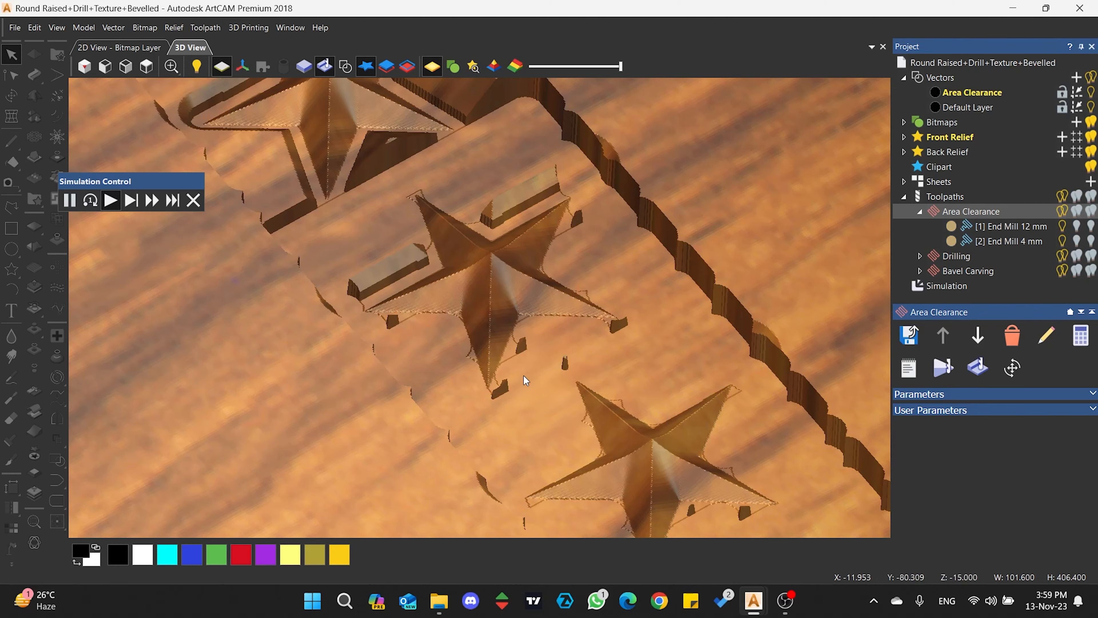
pyautogui.scroll(-3, 523, 376)
pyautogui.scroll(-3, 524, 376)
pyautogui.scroll(2, 424, 179)
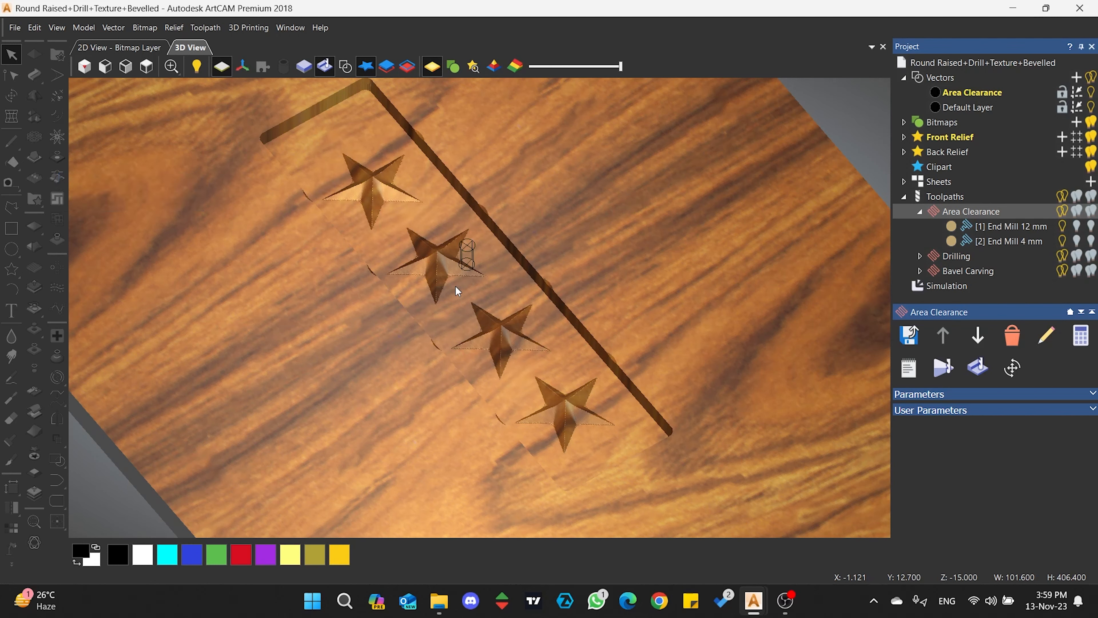
pyautogui.scroll(5, 451, 271)
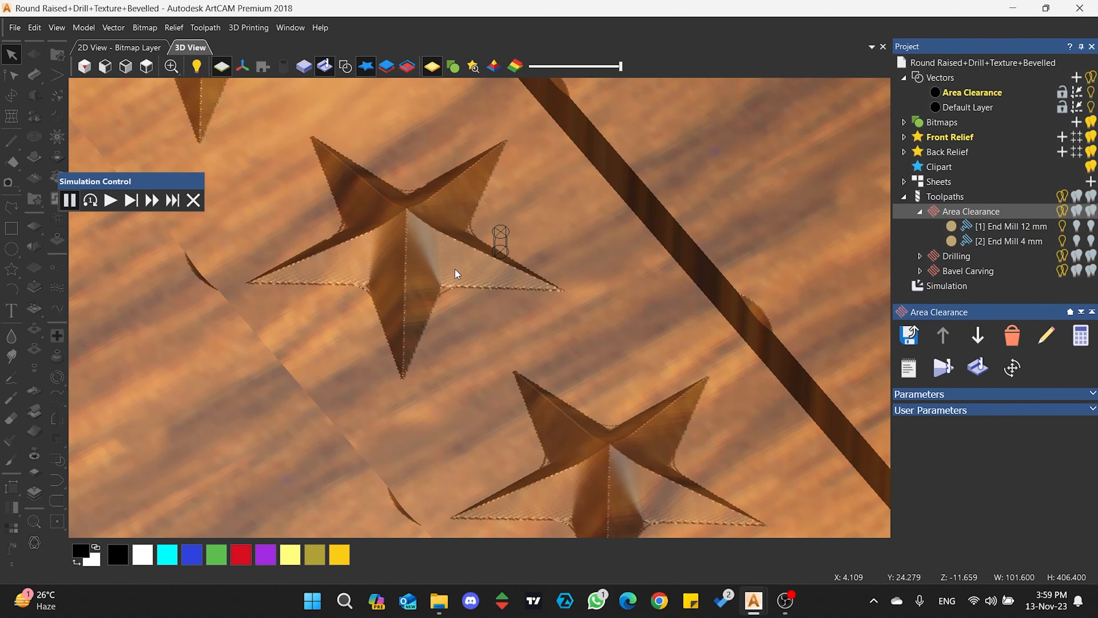
pyautogui.moveTo(465, 259); pyautogui.dragTo(468, 341)
pyautogui.scroll(4, 451, 282)
pyautogui.scroll(-4, 449, 273)
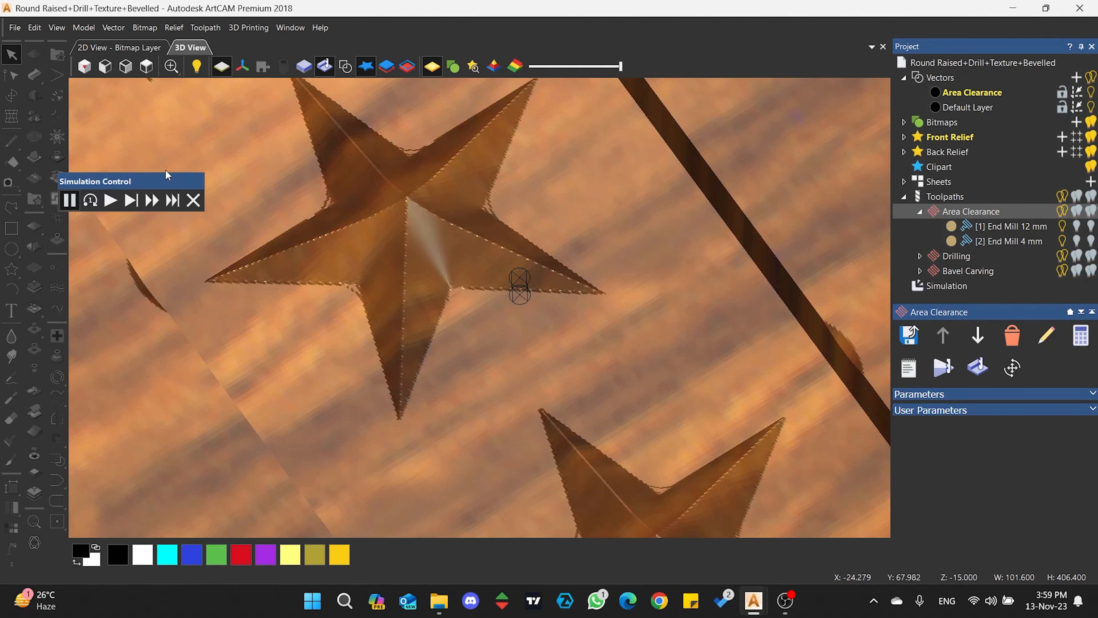
pyautogui.click(117, 202)
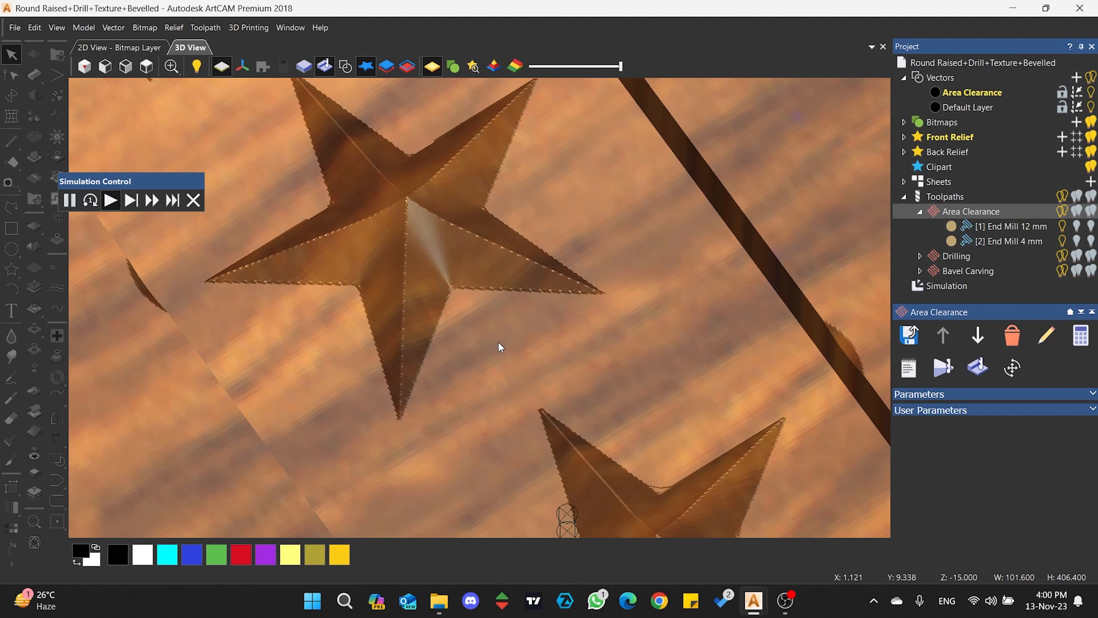
# Examine the area clearance result around the four bevelled stars, from above and from several tilted angles.
pyautogui.scroll(-5, 501, 347)
pyautogui.scroll(4, 540, 389)
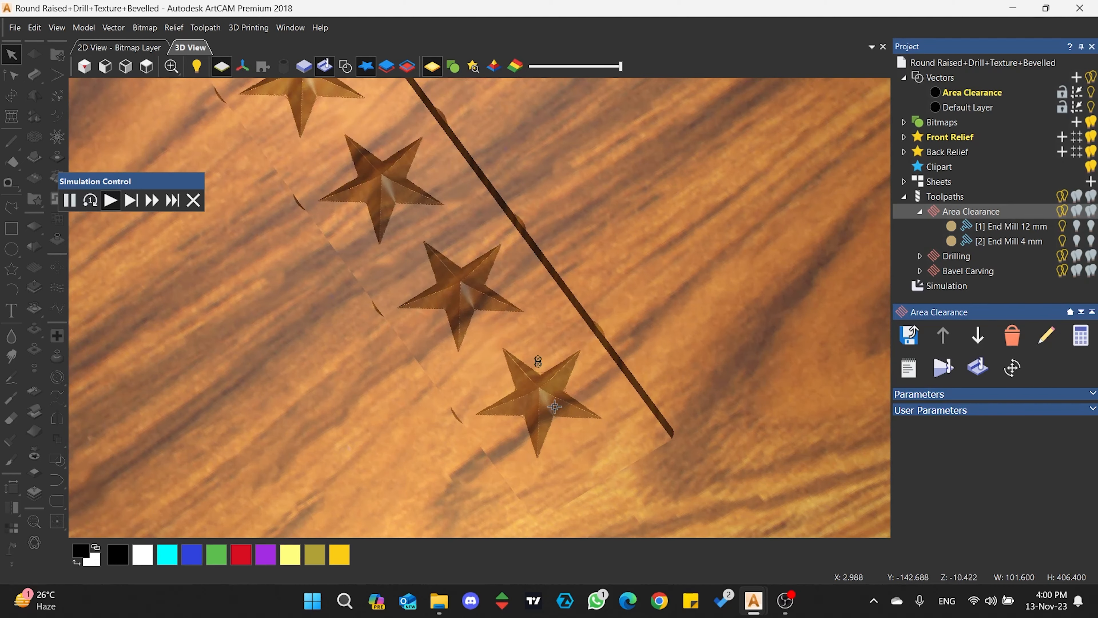
pyautogui.scroll(-2, 500, 423)
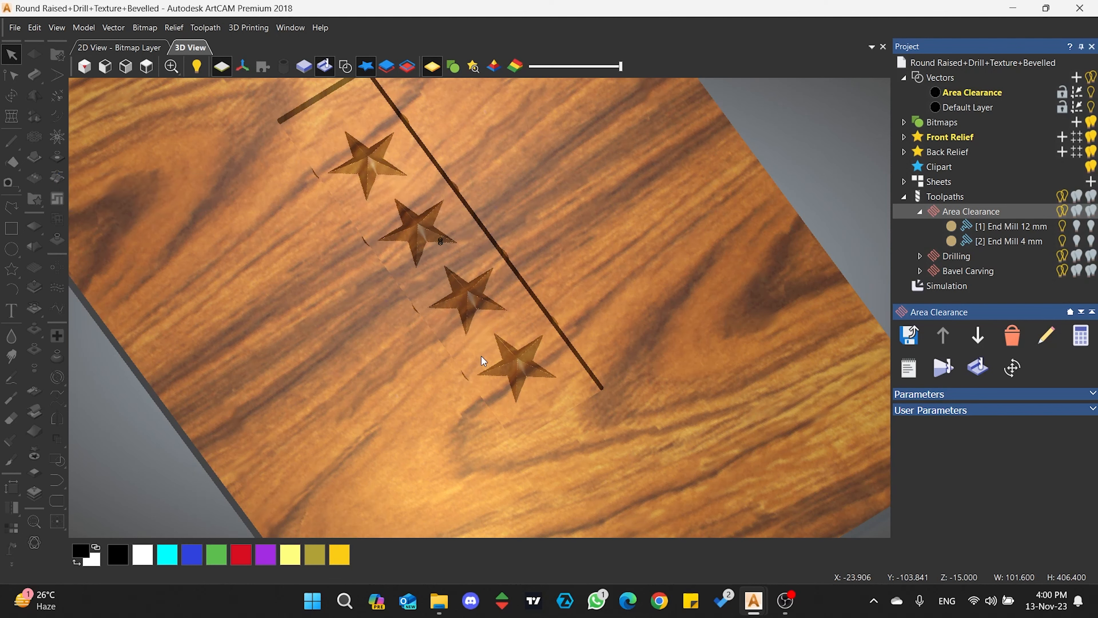
pyautogui.click(146, 66)
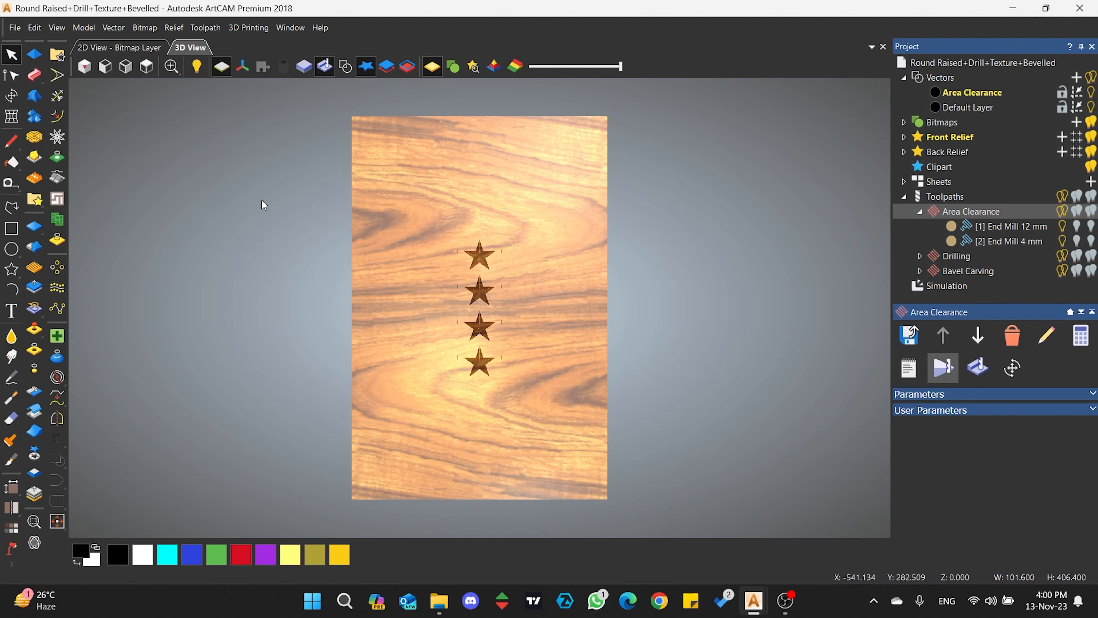
pyautogui.scroll(5, 485, 349)
pyautogui.moveTo(385, 348); pyautogui.dragTo(570, 390)
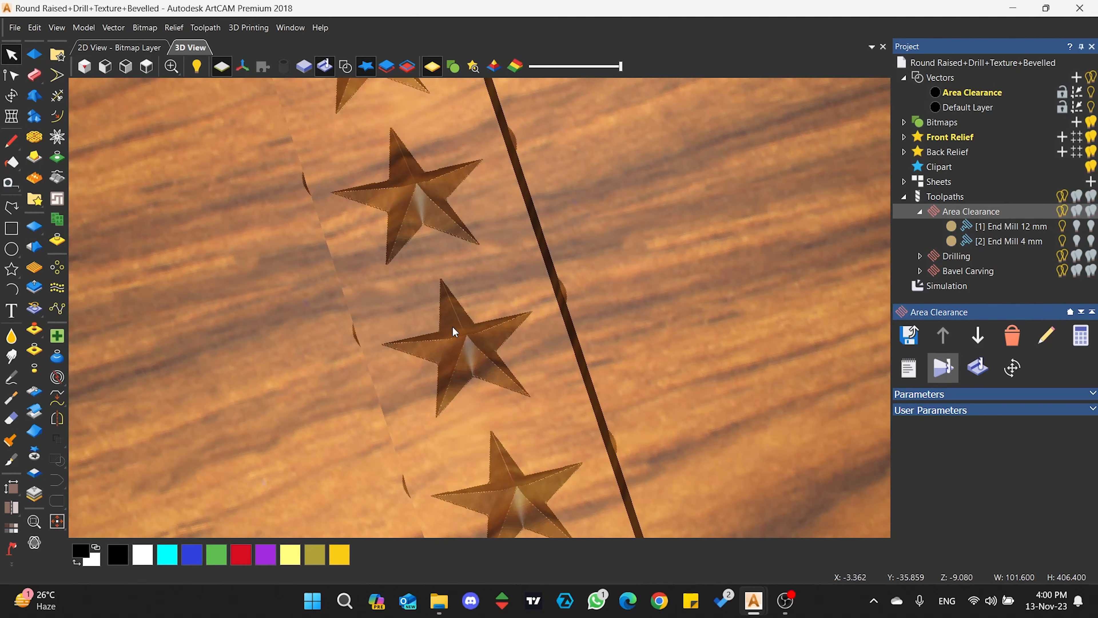
pyautogui.moveTo(377, 315); pyautogui.dragTo(505, 312)
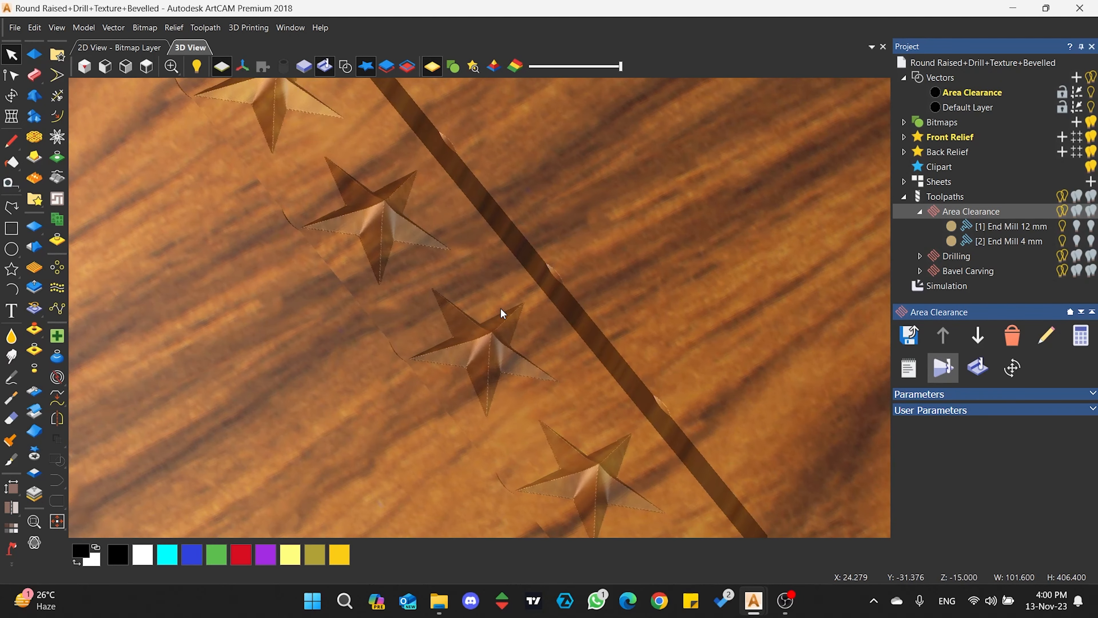
pyautogui.click(139, 65)
pyautogui.scroll(3, 512, 326)
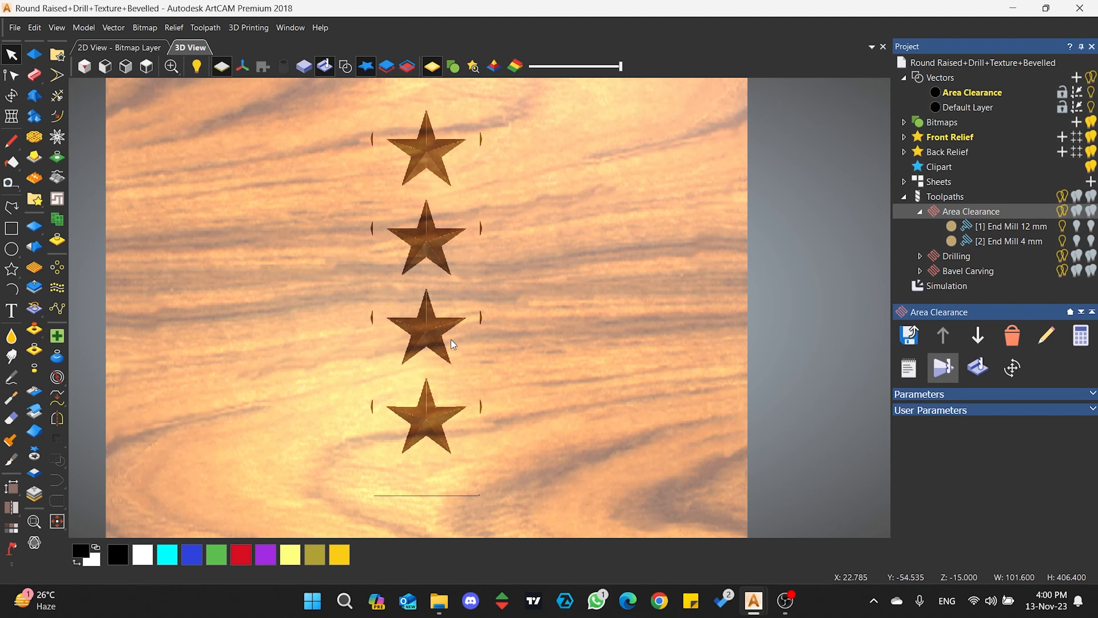
# Delete the existing simulation of the panel and return to the toolpath operations.
pyautogui.click(920, 211)
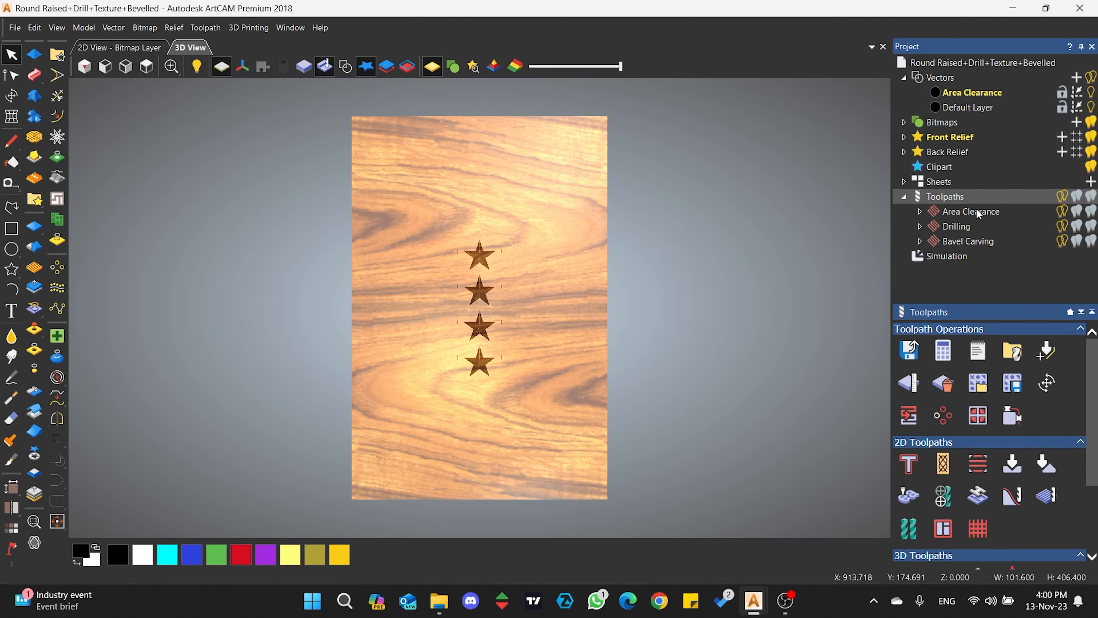
pyautogui.click(941, 256)
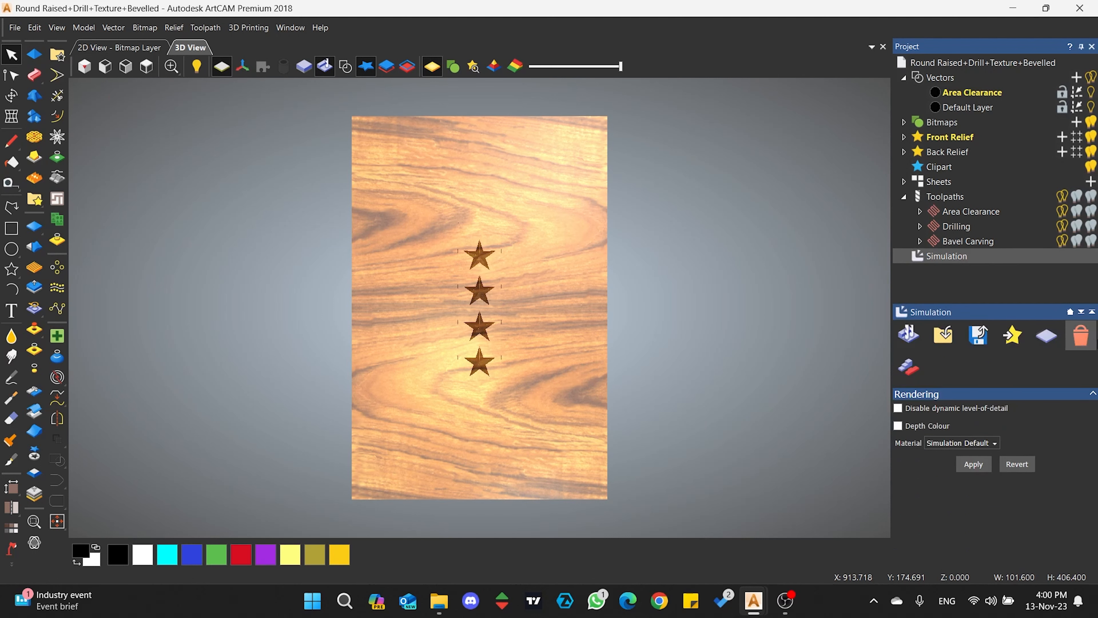
pyautogui.click(1083, 339)
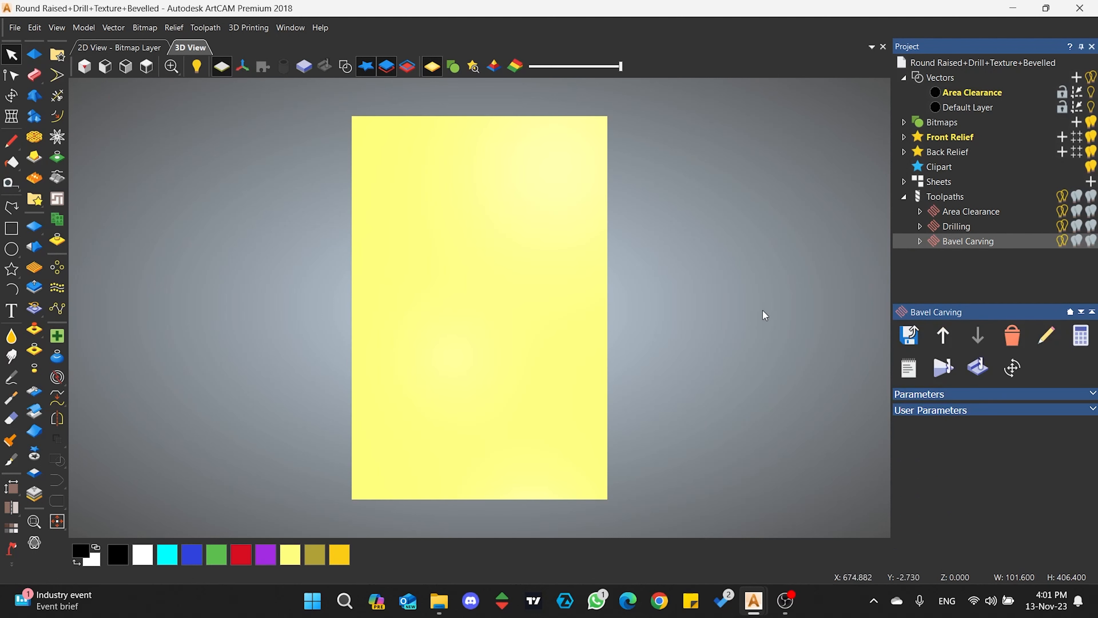
pyautogui.click(967, 203)
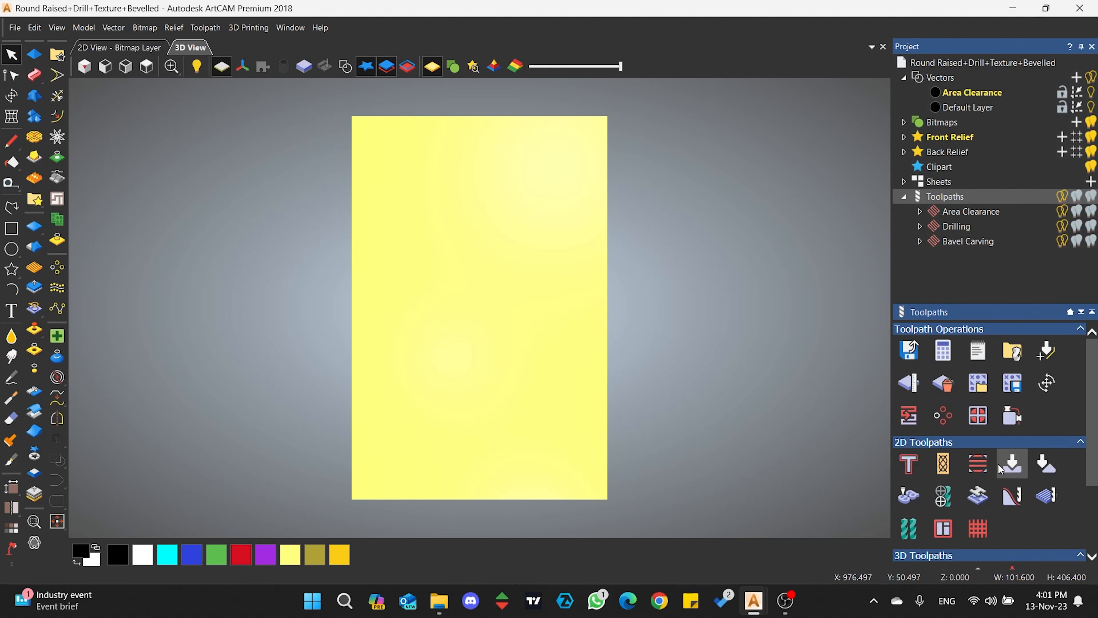
# Show the vectors in the 3D view and hide the 2D previews of the Area Clearance, Drilling and Bavel Carving toolpaths.
pyautogui.click(345, 66)
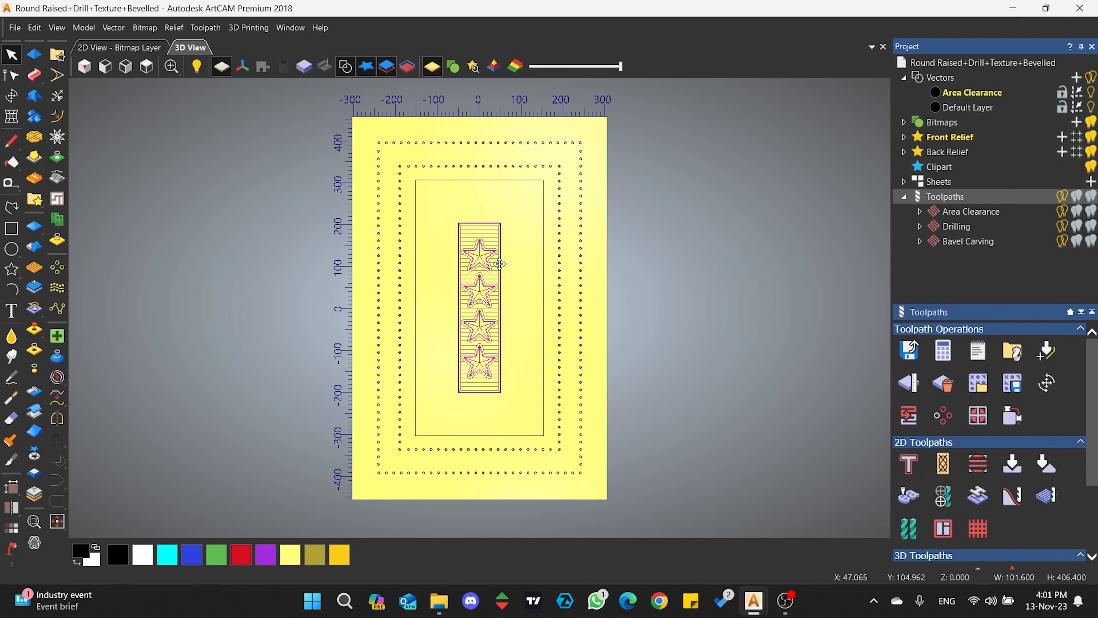
pyautogui.scroll(3, 494, 262)
pyautogui.click(587, 166)
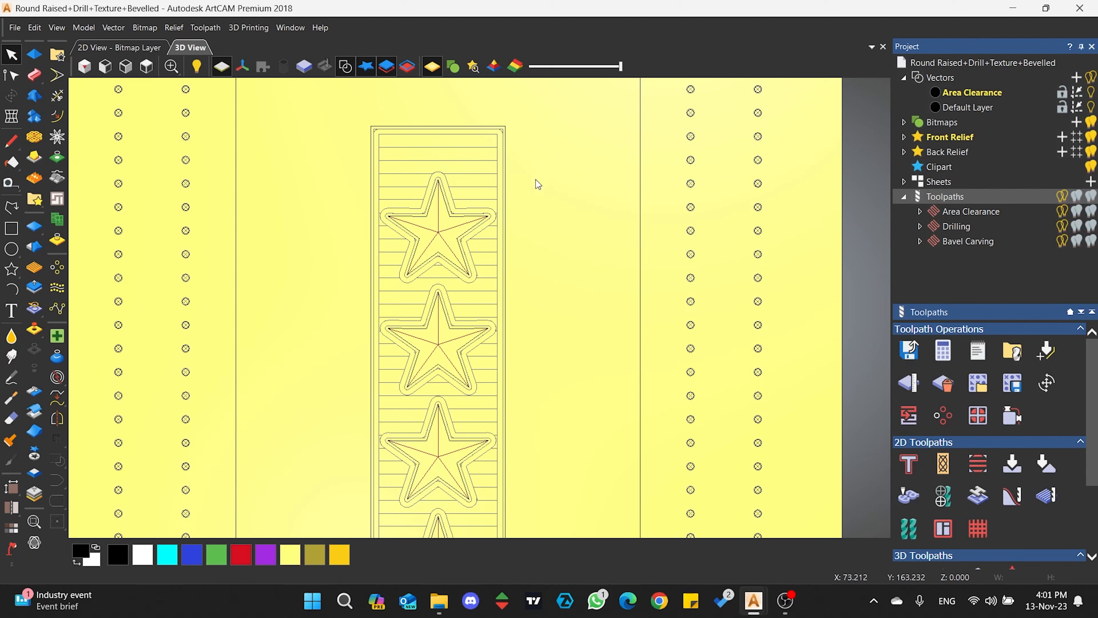
pyautogui.click(1063, 212)
pyautogui.click(1062, 226)
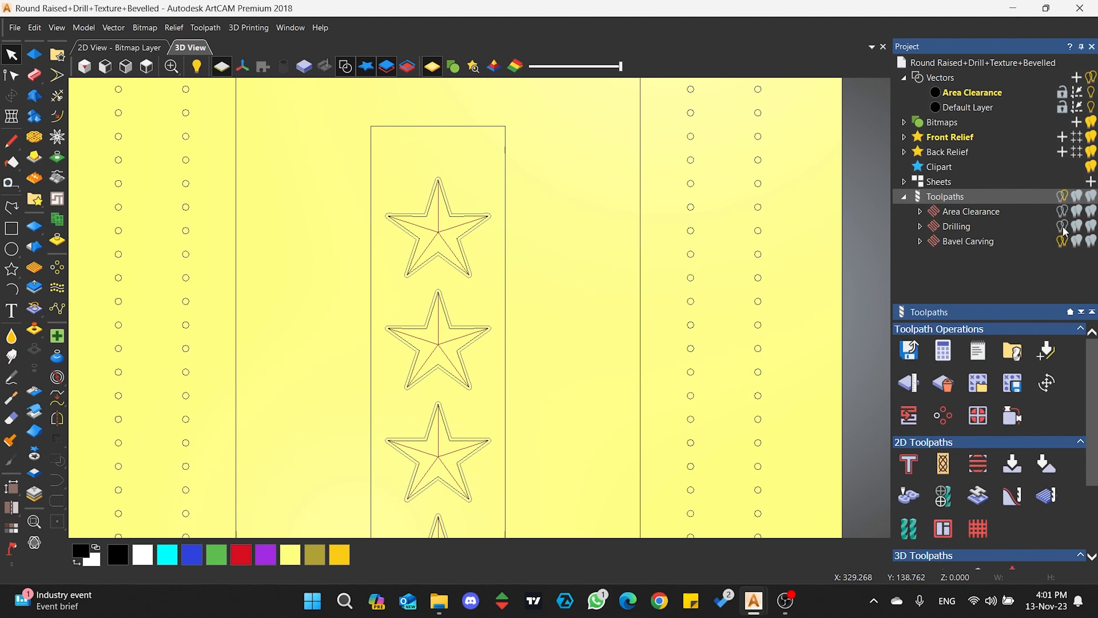
pyautogui.click(1062, 243)
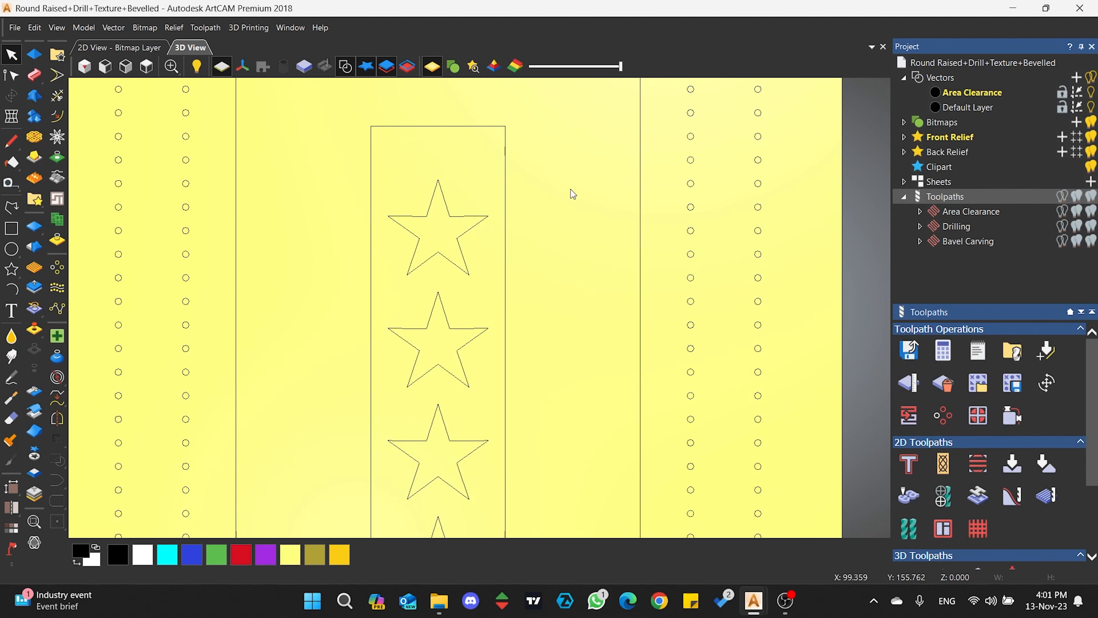
# Start a V-Bit Carving toolpath and select only the four star vectors, without their surrounding rectangle.
pyautogui.scroll(-2, 441, 172)
pyautogui.scroll(1, 447, 448)
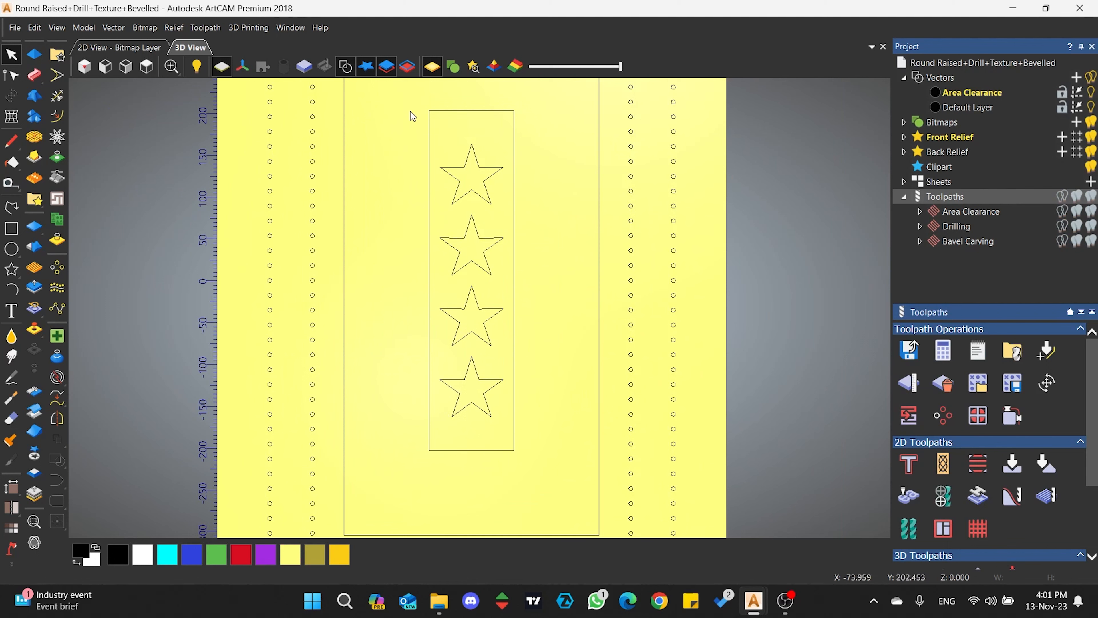
pyautogui.moveTo(415, 102); pyautogui.dragTo(522, 462)
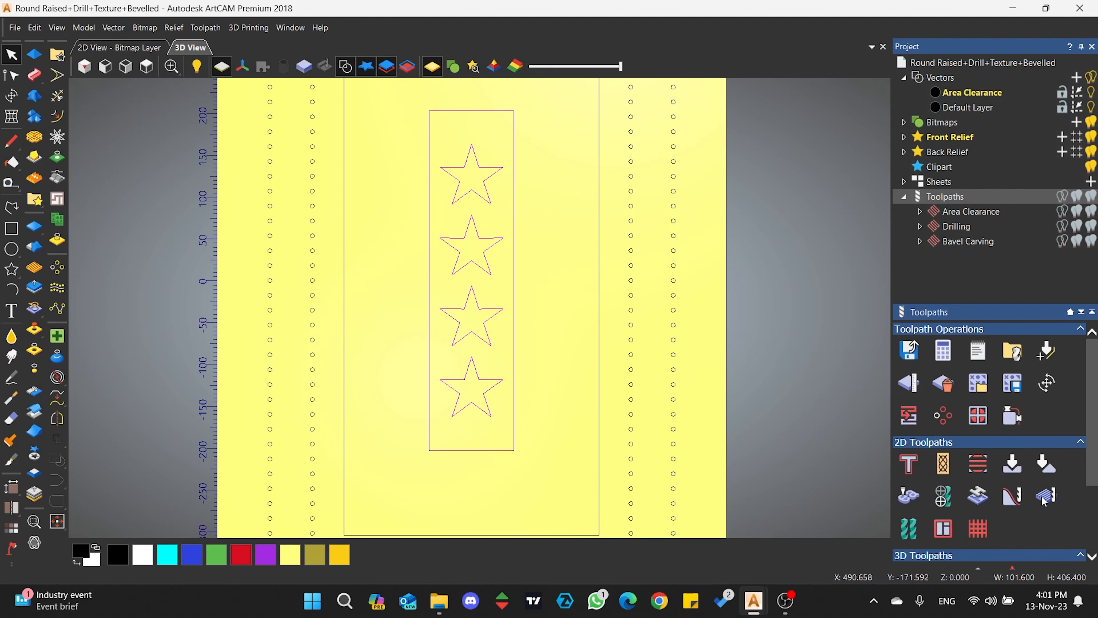
pyautogui.click(1013, 464)
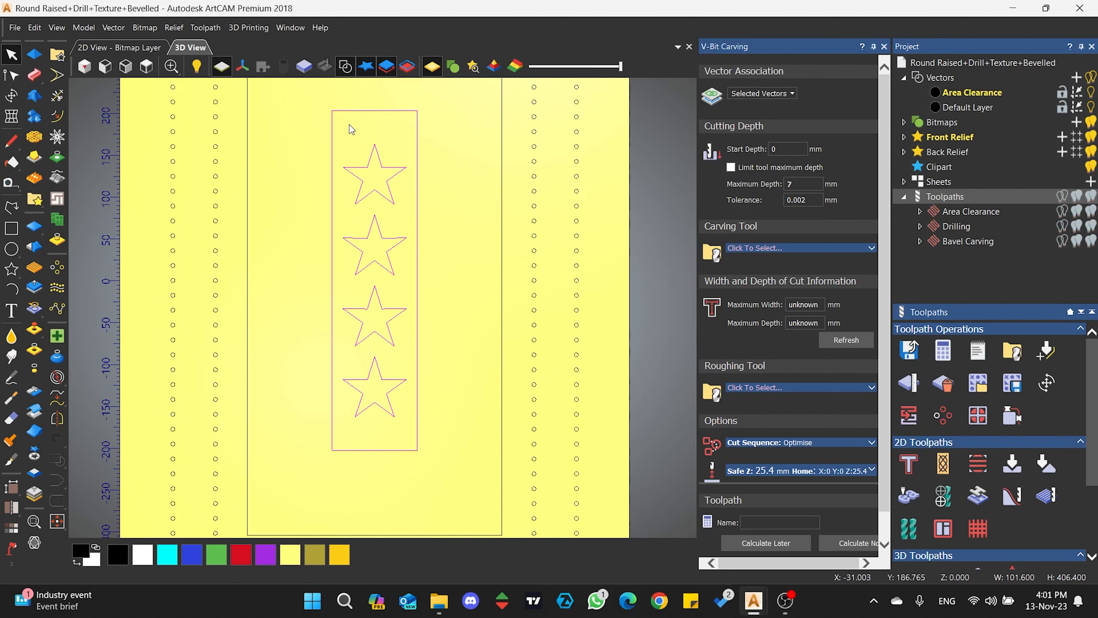
pyautogui.moveTo(316, 122); pyautogui.dragTo(454, 416)
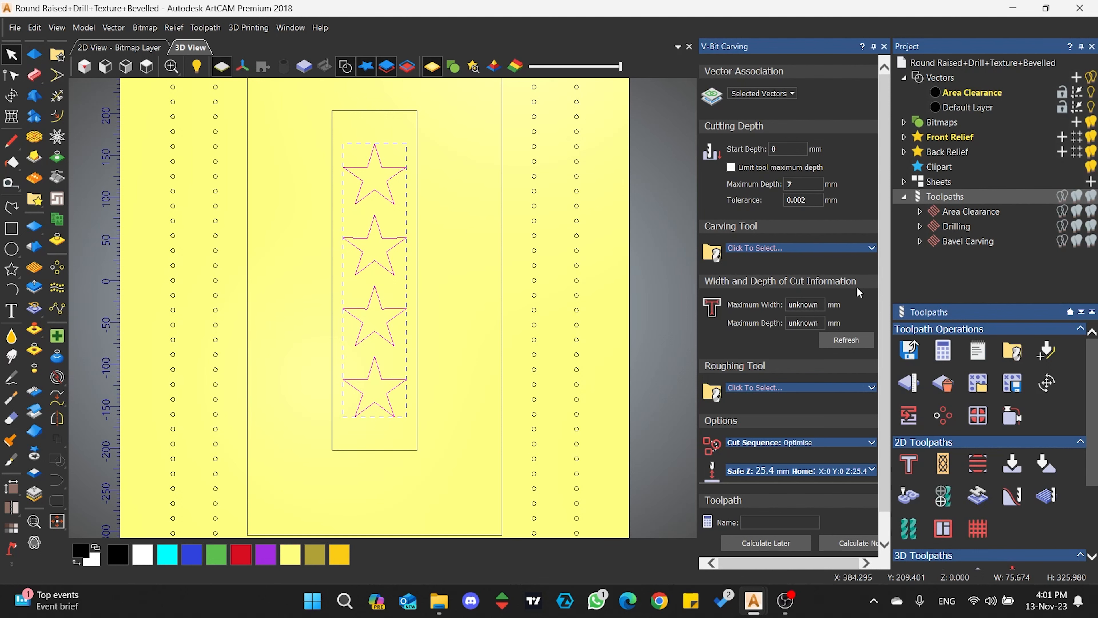
# Choose the V-Bit 32 mm 90 degree as the carving tool and refresh the width and depth of cut information.
pyautogui.click(861, 248)
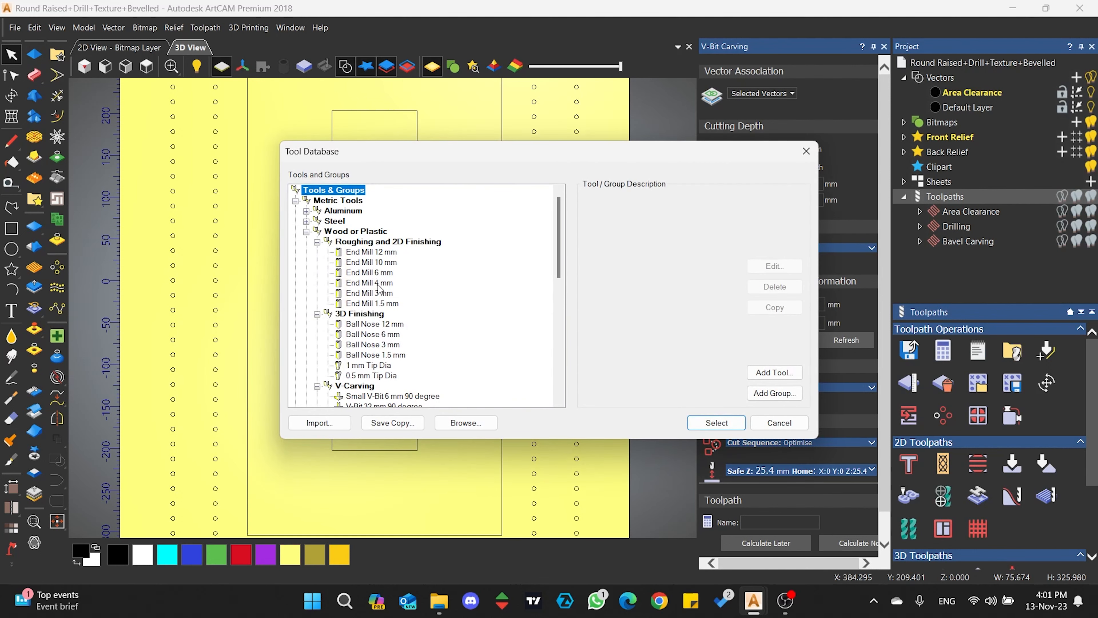
pyautogui.scroll(-5, 383, 348)
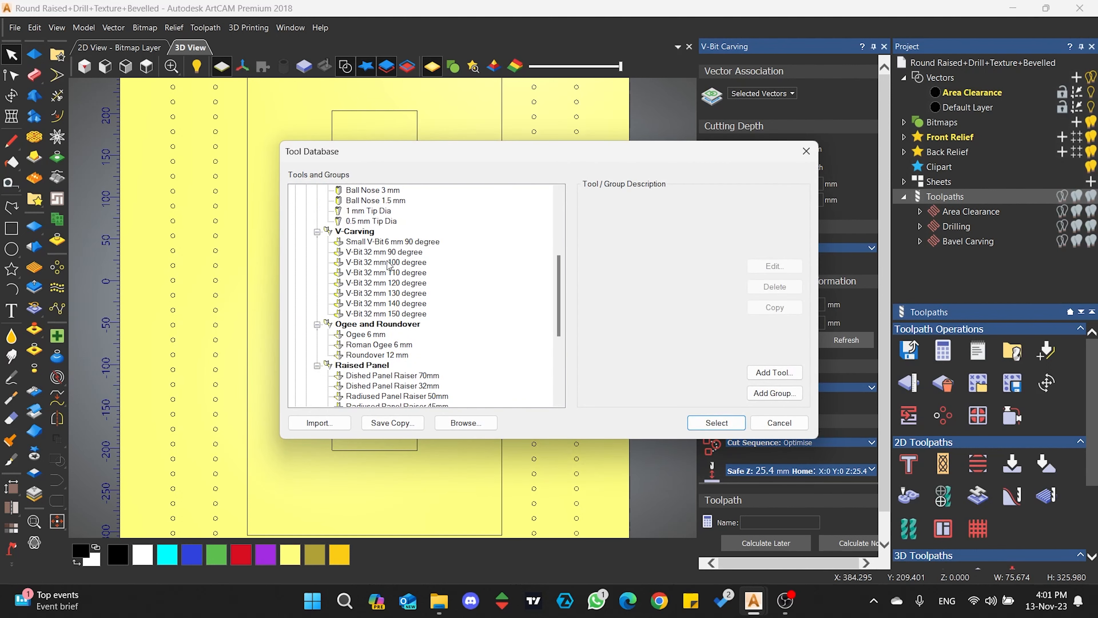
pyautogui.click(385, 252)
pyautogui.click(717, 422)
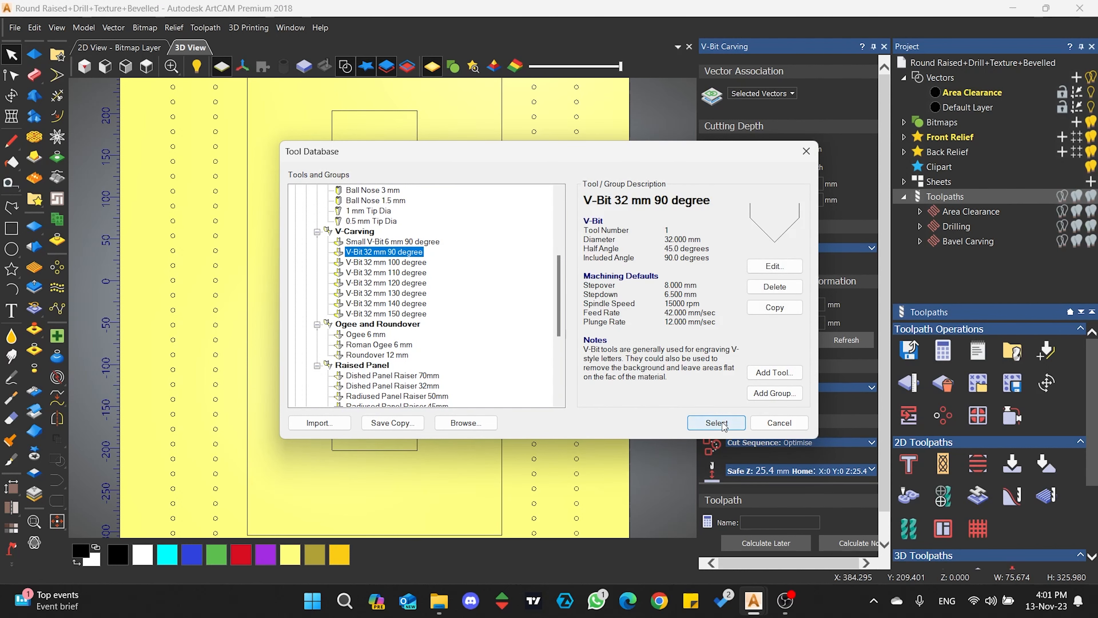
pyautogui.click(847, 339)
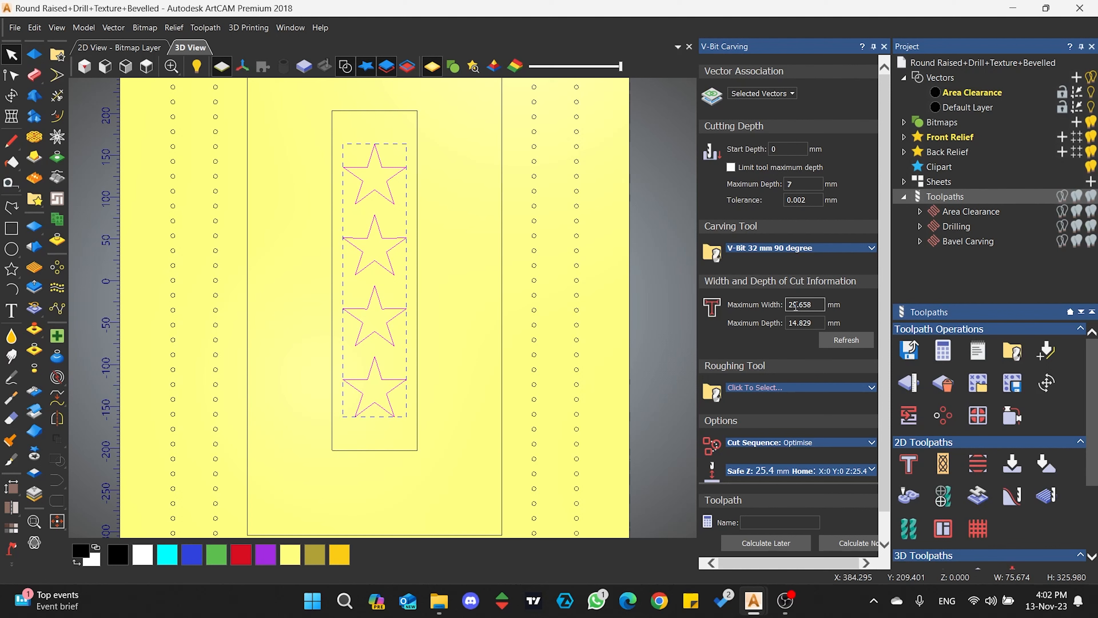
# Replace the V-Bit Carving toolpath's carving tool with the V-Bit 32 mm 120 degree.
pyautogui.click(854, 245)
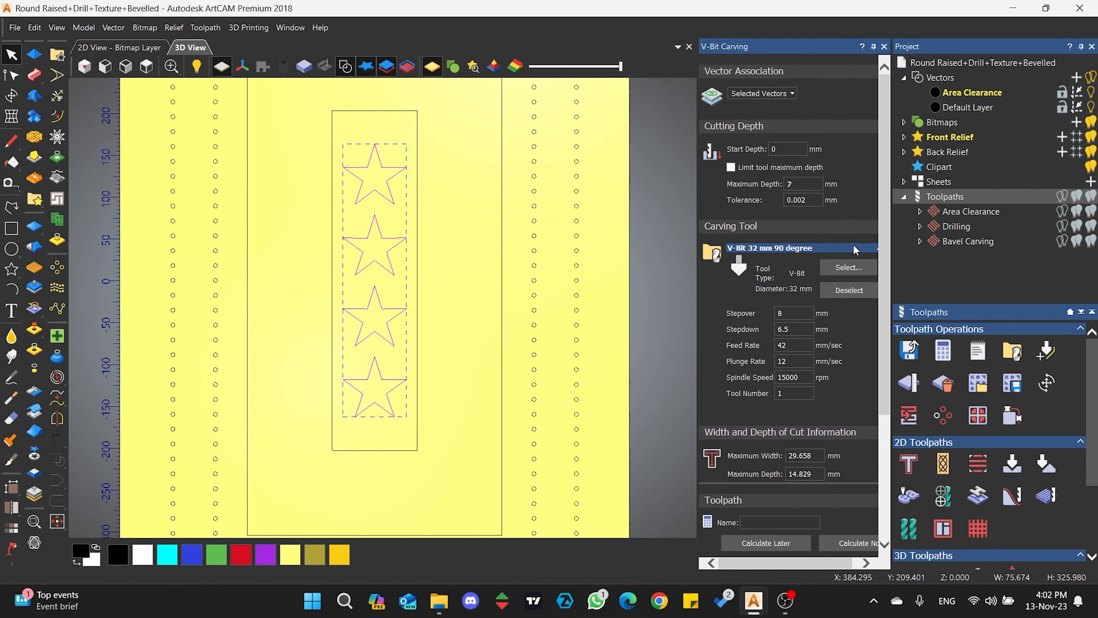
pyautogui.click(848, 287)
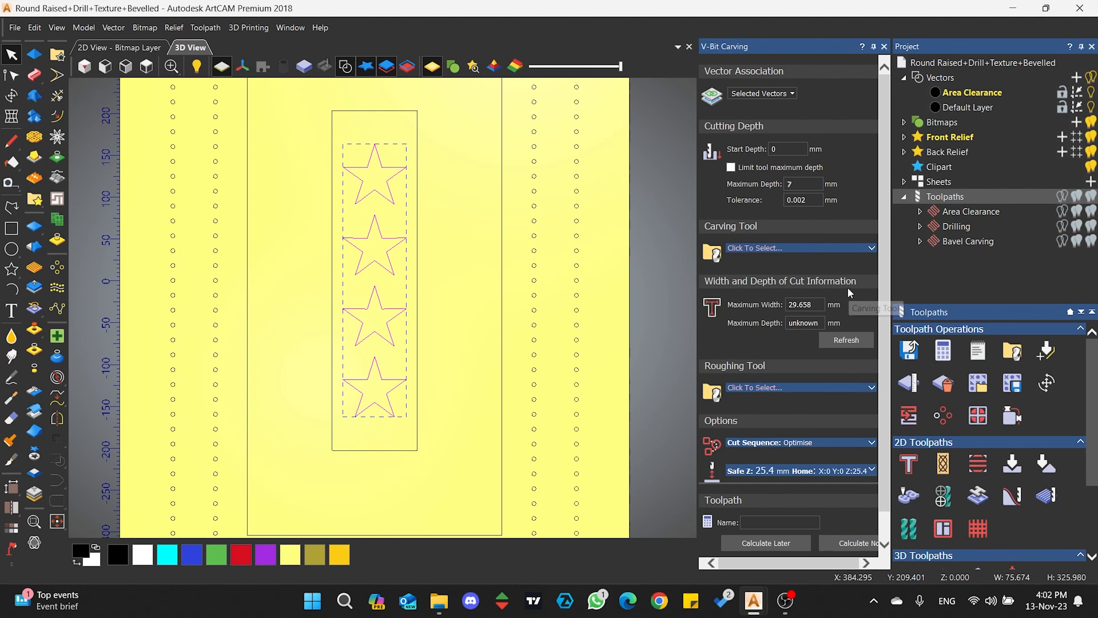
pyautogui.click(833, 249)
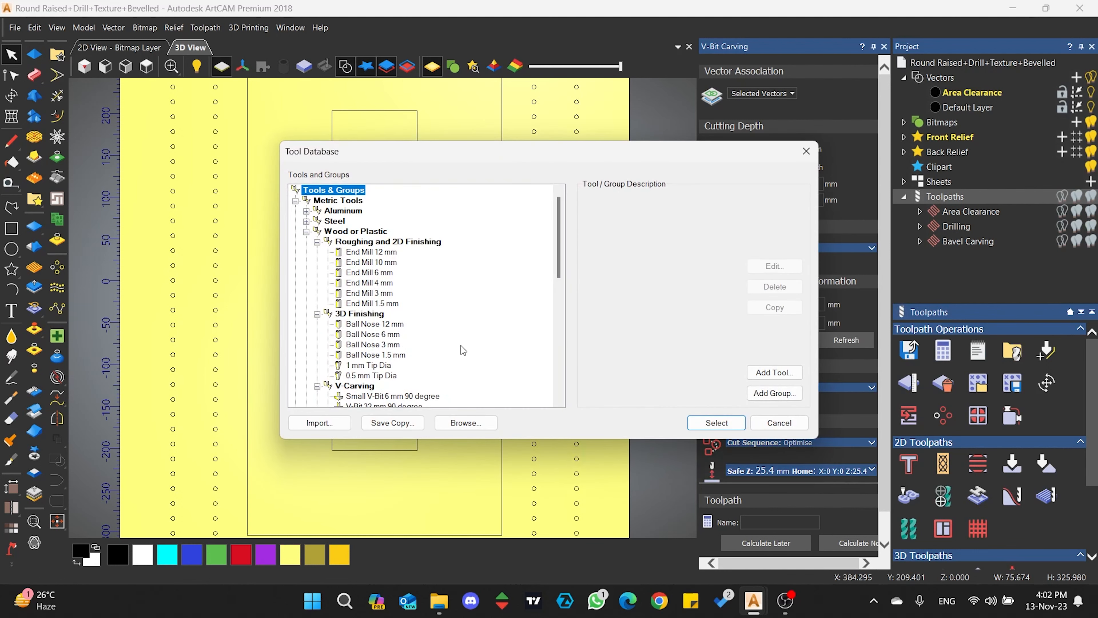
pyautogui.scroll(-5, 461, 345)
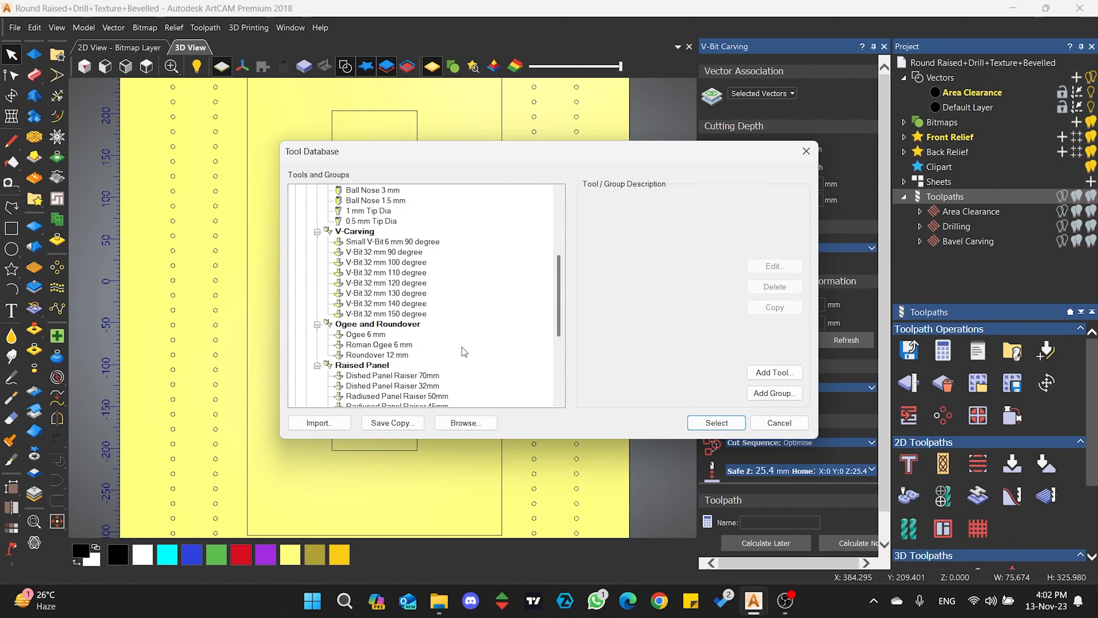
pyautogui.click(397, 283)
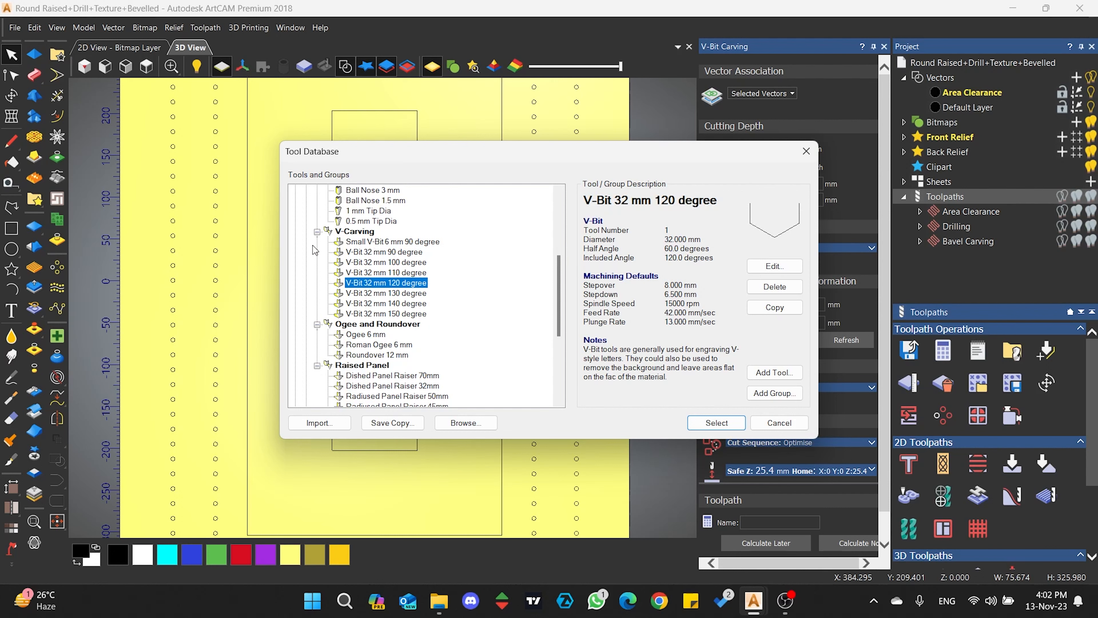
pyautogui.click(385, 252)
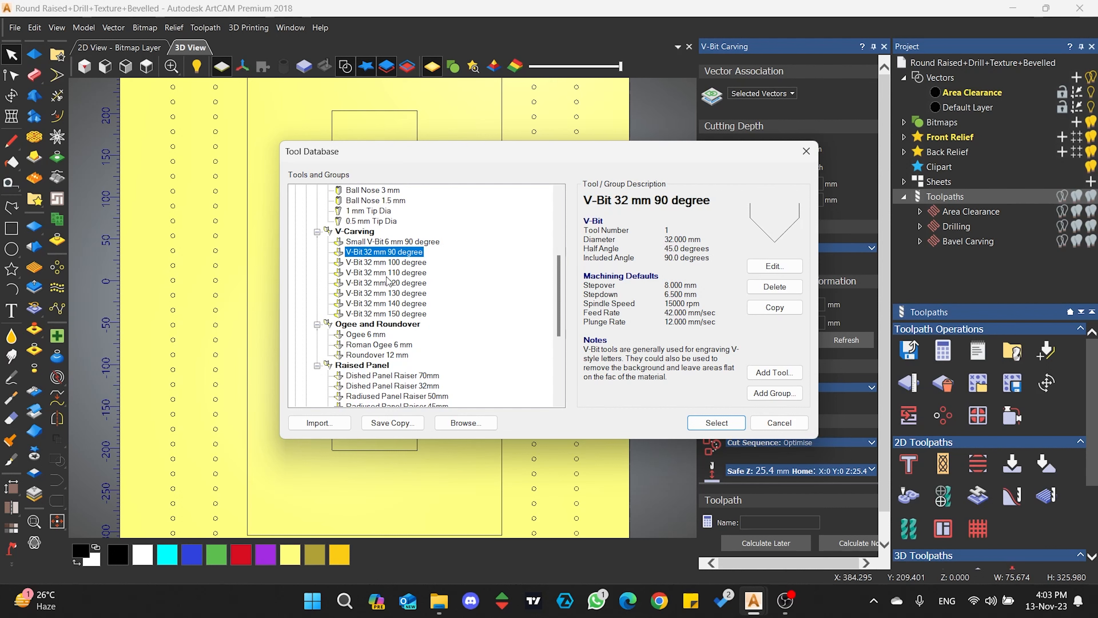
pyautogui.click(392, 282)
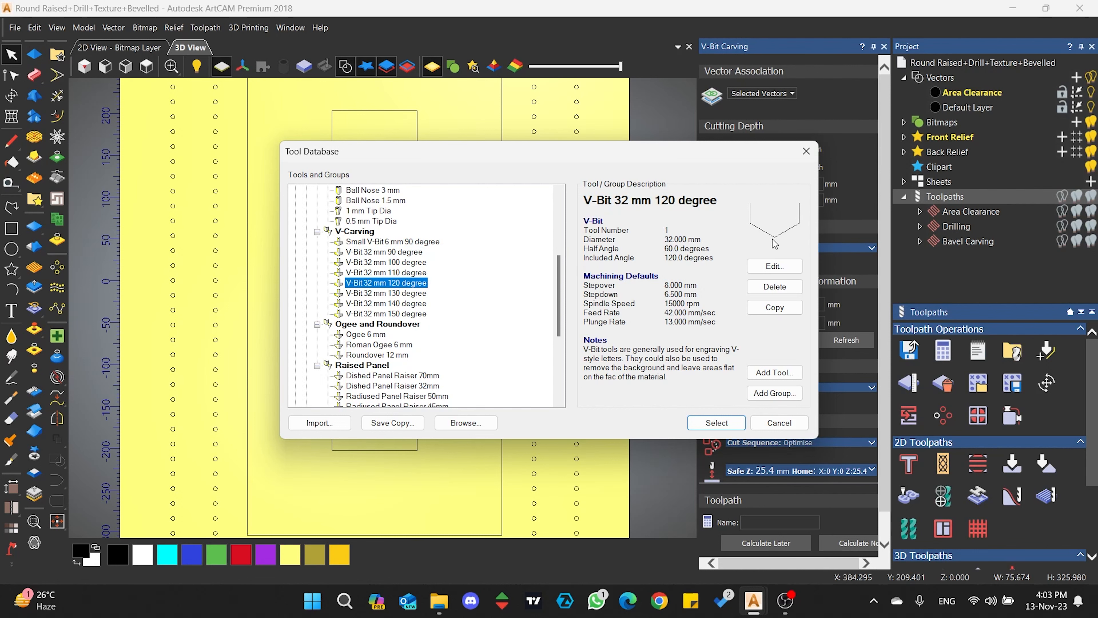
pyautogui.click(728, 424)
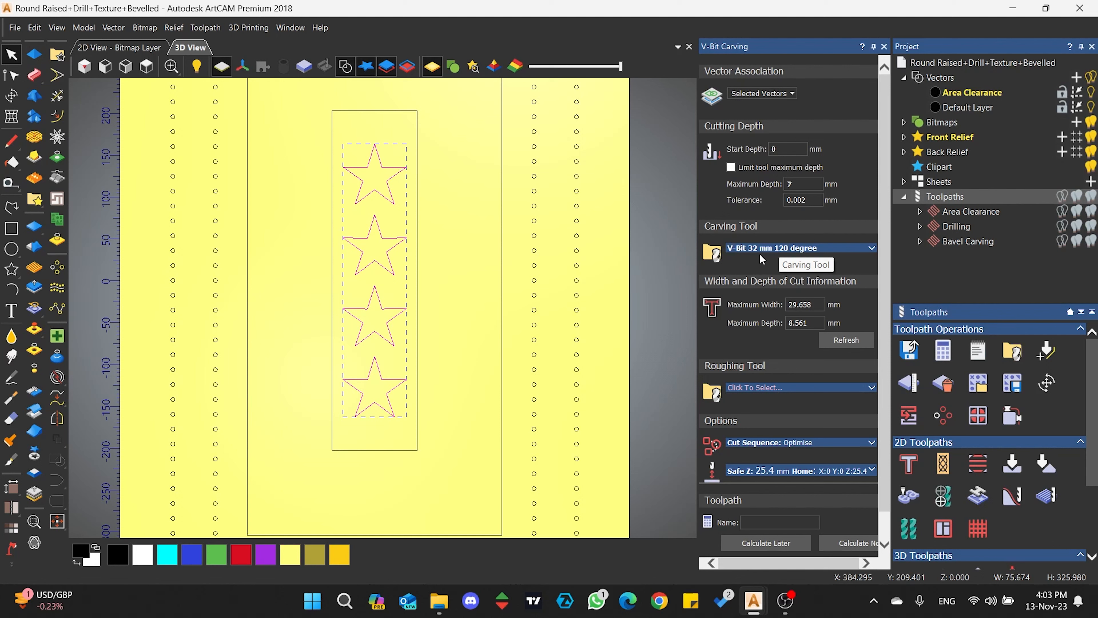
# Set both the stepdown and the stepover of the V-bit carving tool to 10 mm.
pyautogui.click(796, 248)
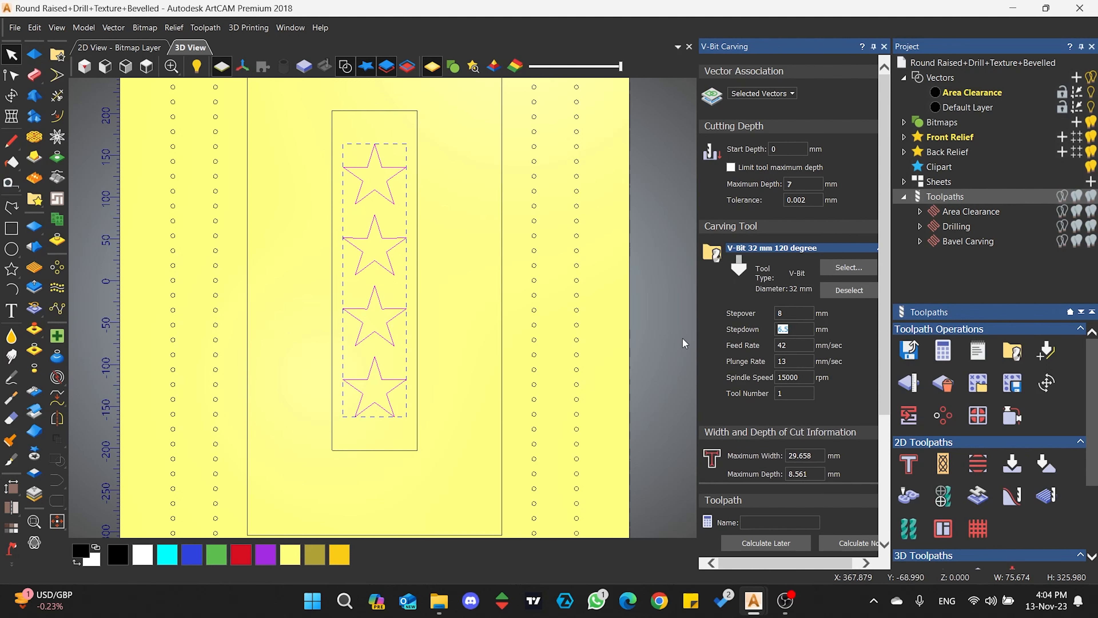
pyautogui.write('10')
pyautogui.hotkey('shift', 'Tab')
pyautogui.write('10')
pyautogui.scroll(-4, 808, 373)
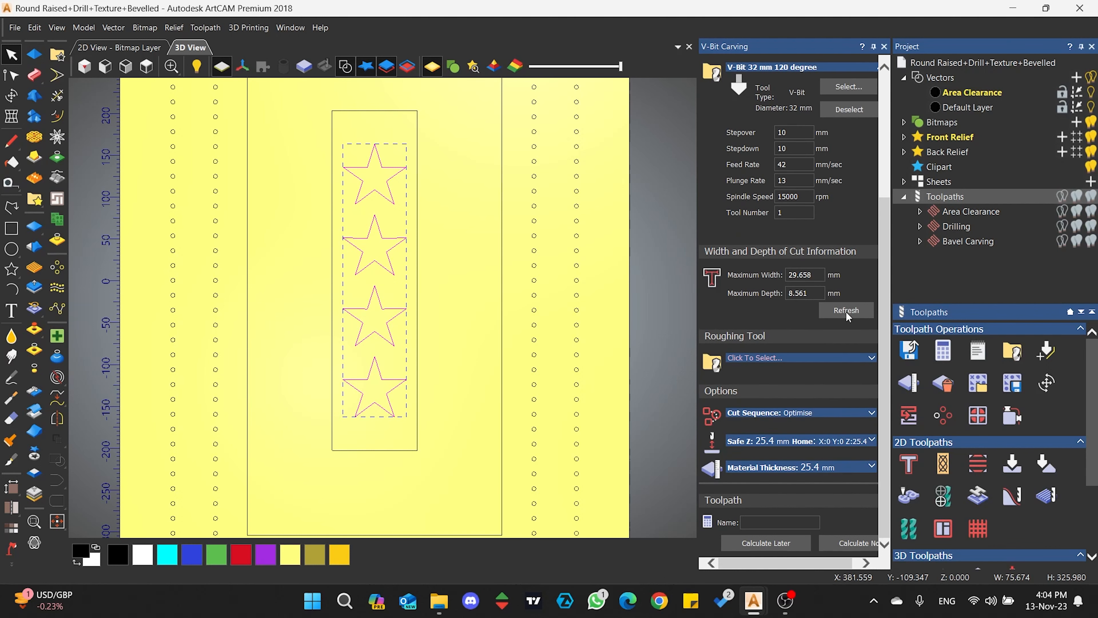
pyautogui.click(807, 362)
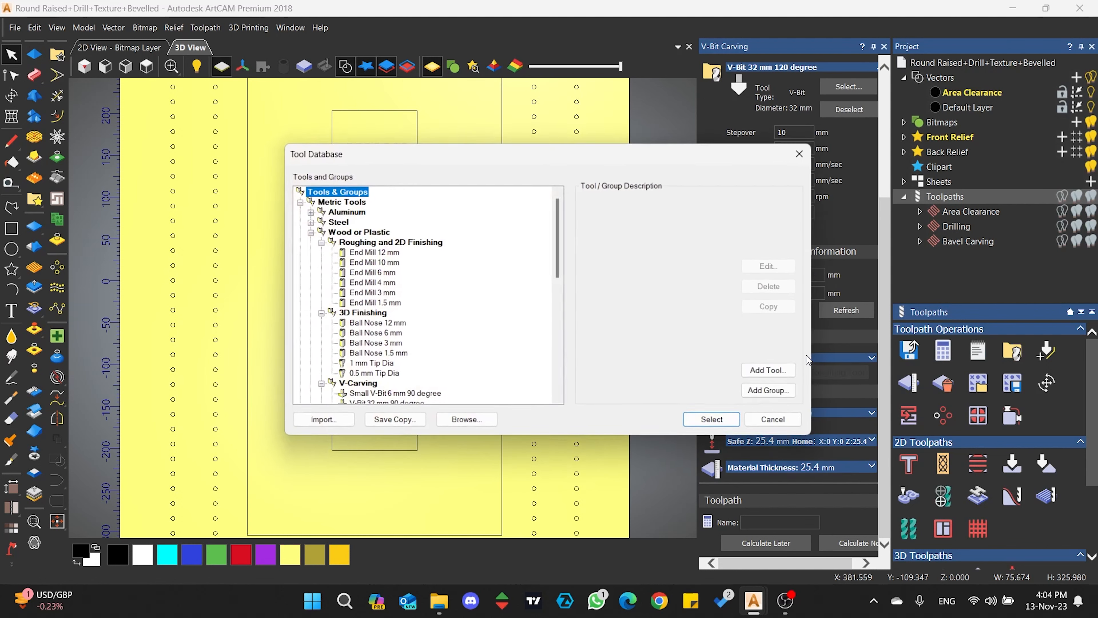
pyautogui.click(779, 422)
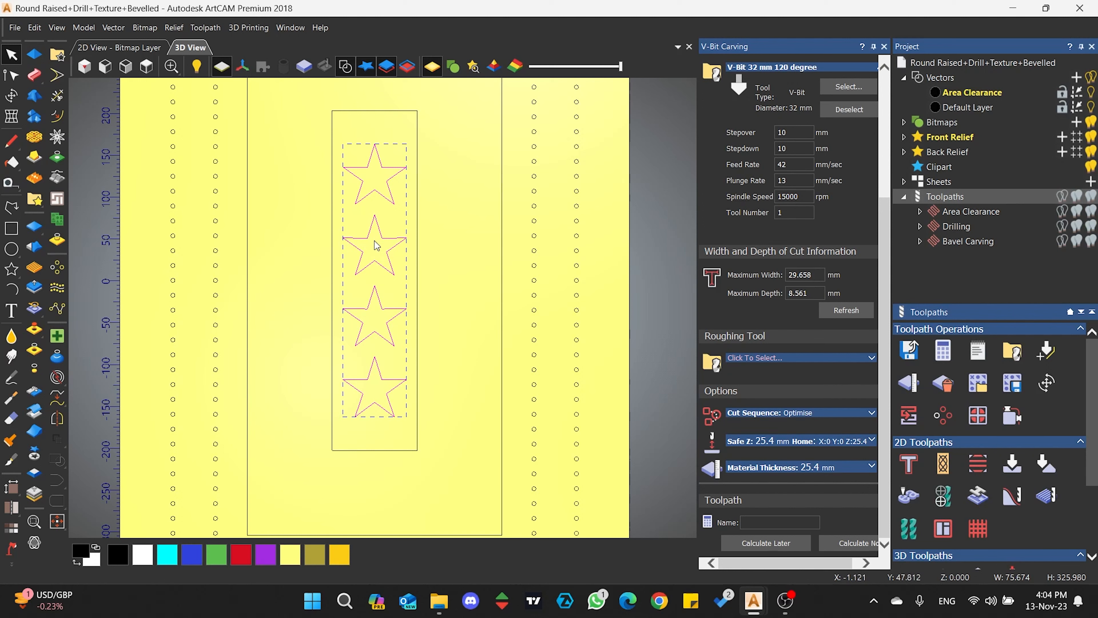
pyautogui.scroll(3, 795, 196)
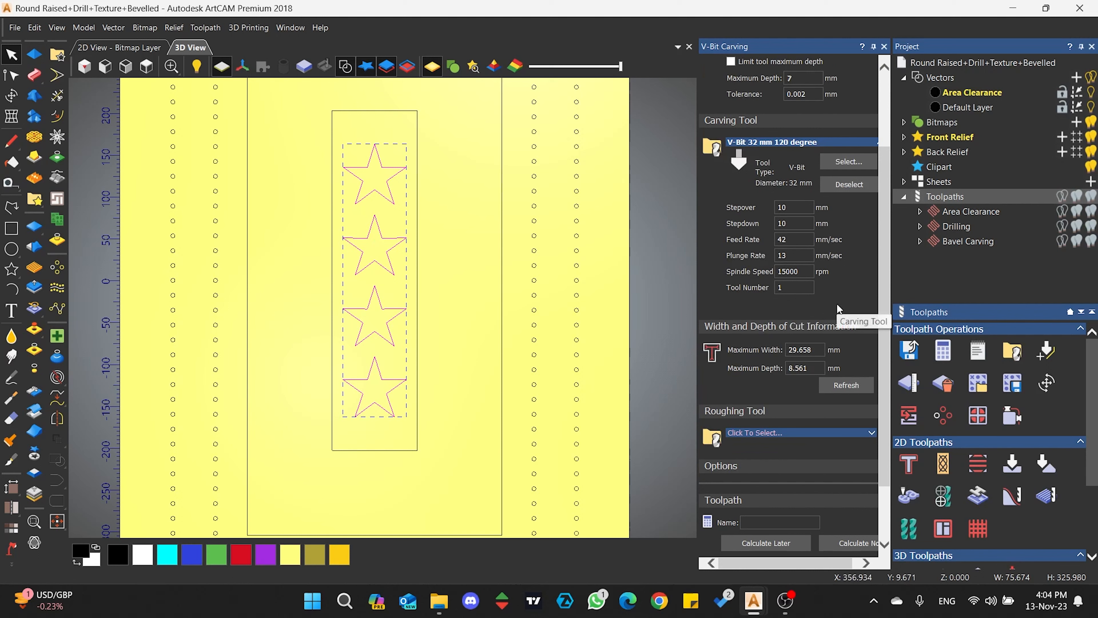
pyautogui.scroll(-3, 833, 310)
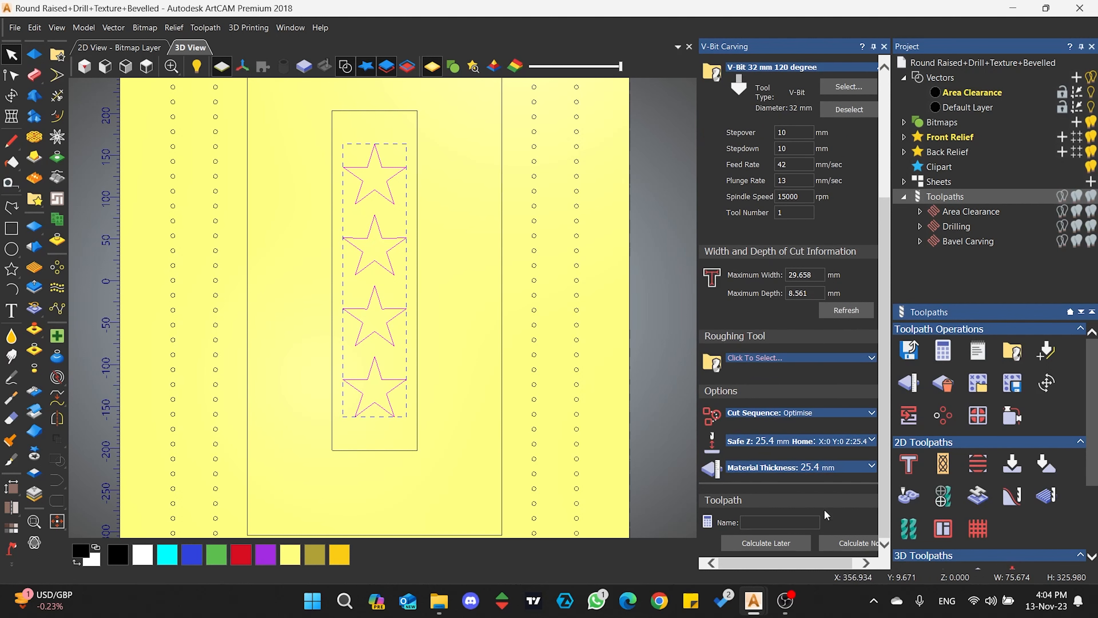
# Name the star carving toolpath V-Bit, calculate it immediately and close the V-Bit Carving settings.
pyautogui.click(790, 522)
pyautogui.write('V-Bit')
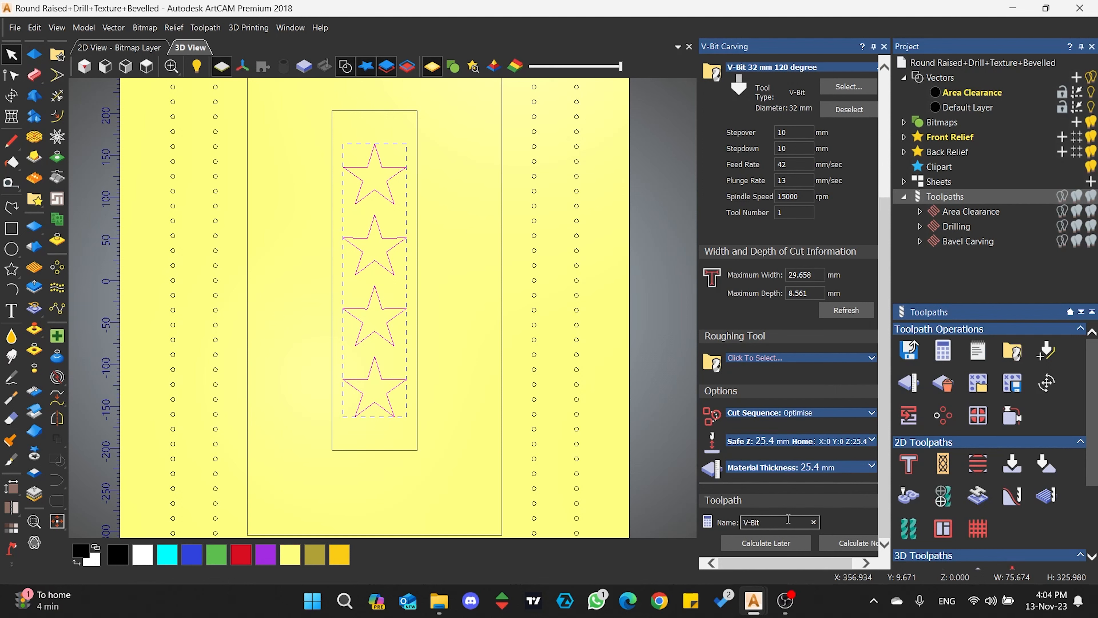
pyautogui.click(854, 543)
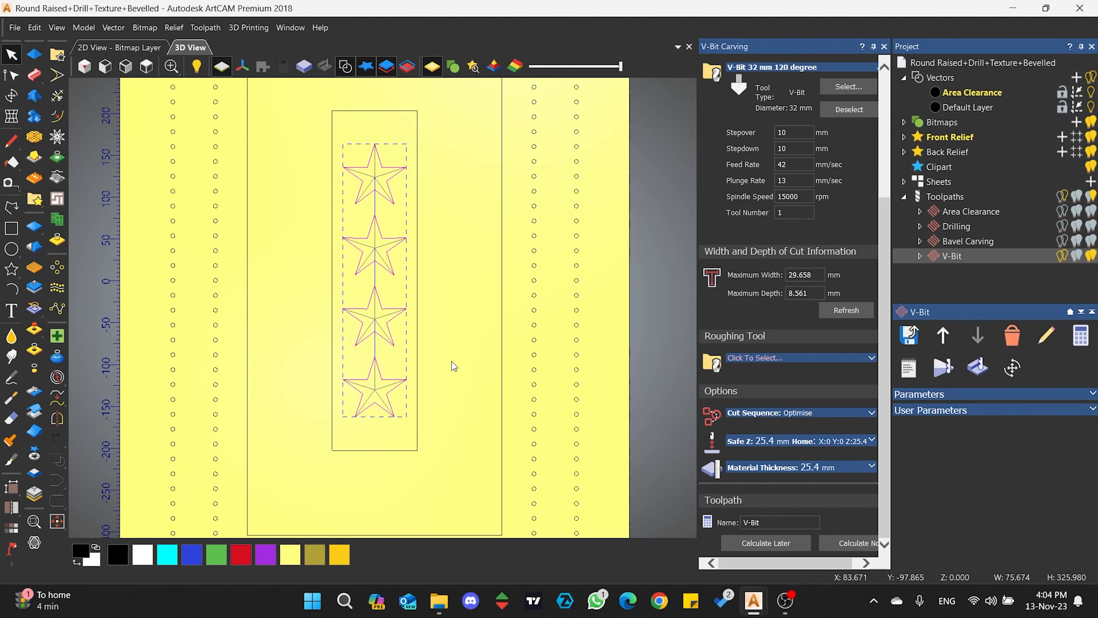
pyautogui.click(884, 46)
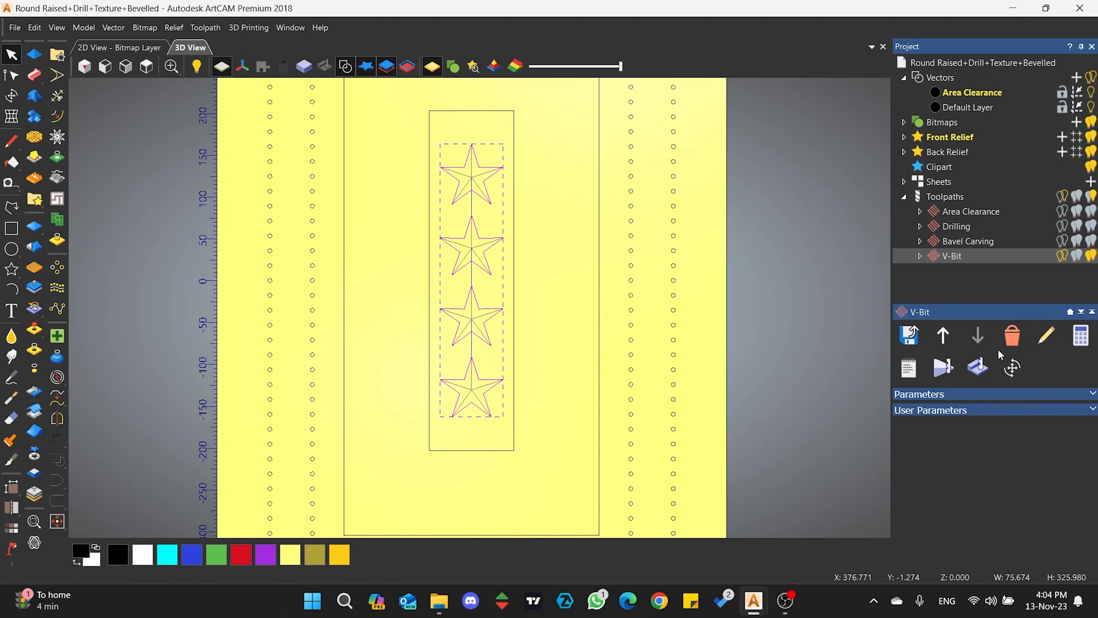
# Simulate the V-Bit toolpath on the whole model block at standard relief resolution.
pyautogui.click(944, 367)
pyautogui.click(591, 418)
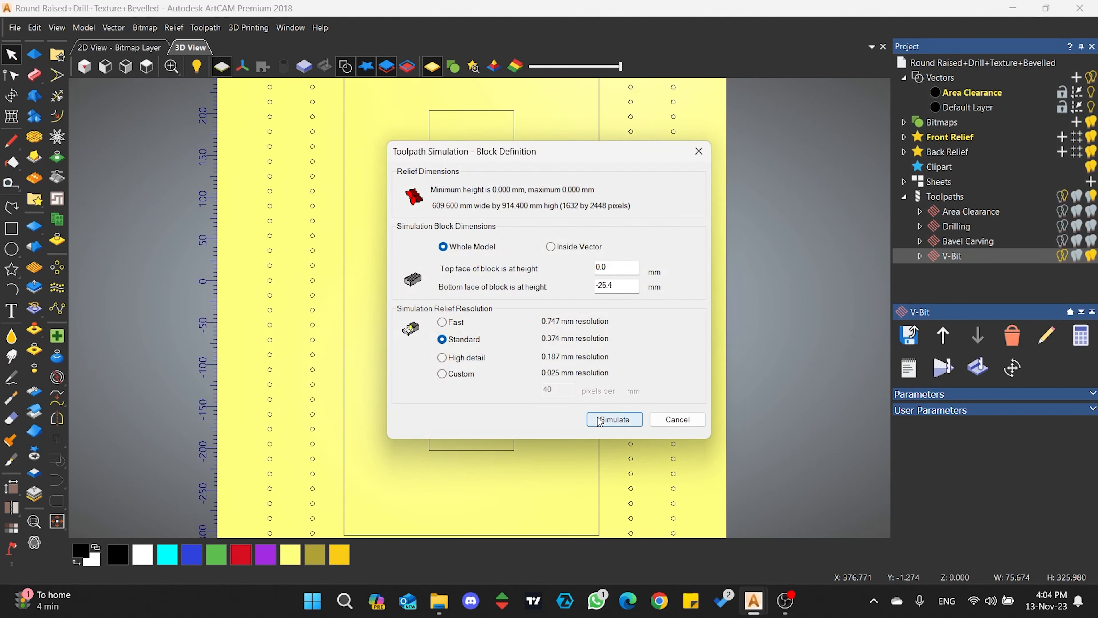
pyautogui.click(110, 200)
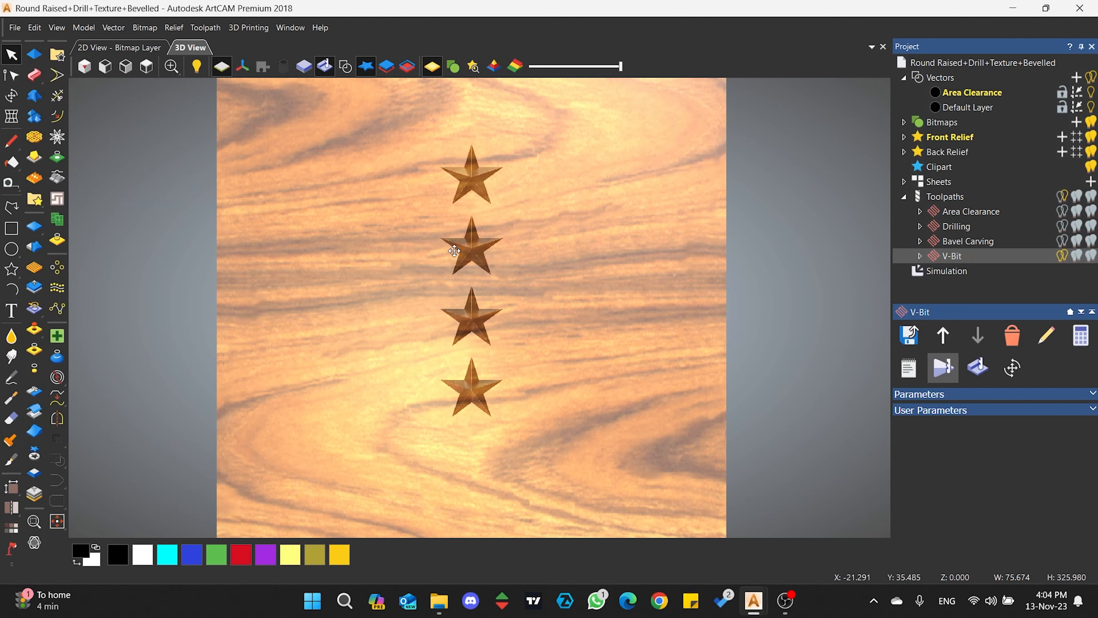
# Examine the simulated star carvings up close and from several viewing angles.
pyautogui.scroll(3, 454, 250)
pyautogui.moveTo(451, 267); pyautogui.dragTo(542, 247)
pyautogui.scroll(4, 454, 255)
pyautogui.scroll(-4, 542, 247)
pyautogui.scroll(3, 539, 408)
pyautogui.moveTo(539, 408); pyautogui.dragTo(608, 333)
pyautogui.scroll(-4, 607, 334)
pyautogui.moveTo(480, 174); pyautogui.dragTo(418, 361)
pyautogui.click(146, 66)
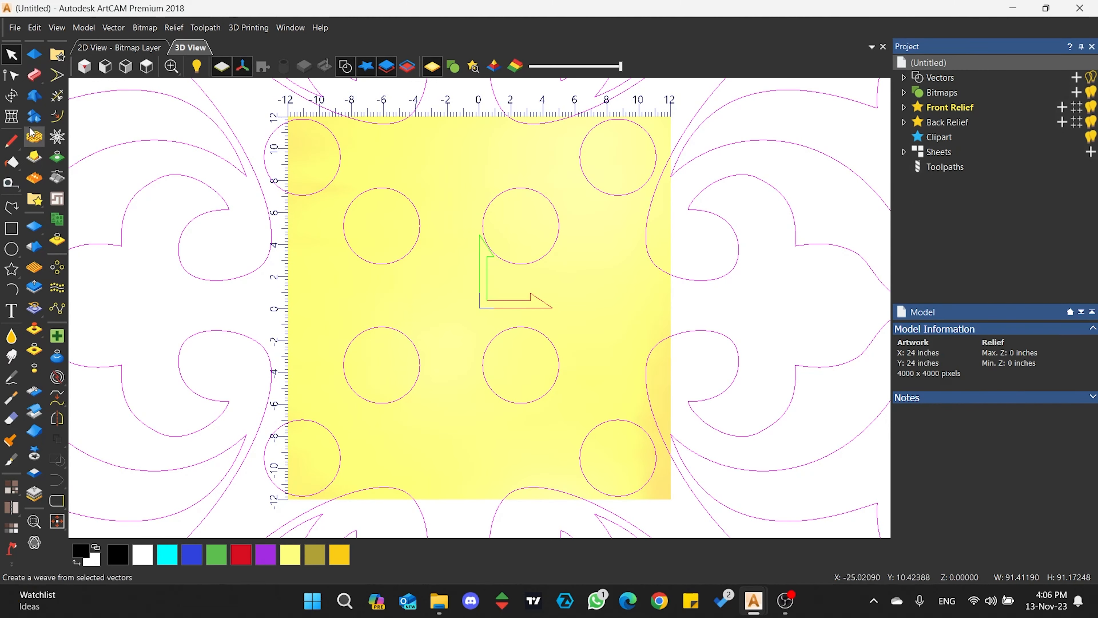
# Scale the oversized floral ornament vectors down to about 18.5 inches wide and high and centre them in the model.
pyautogui.click(11, 101)
pyautogui.scroll(-4, 343, 288)
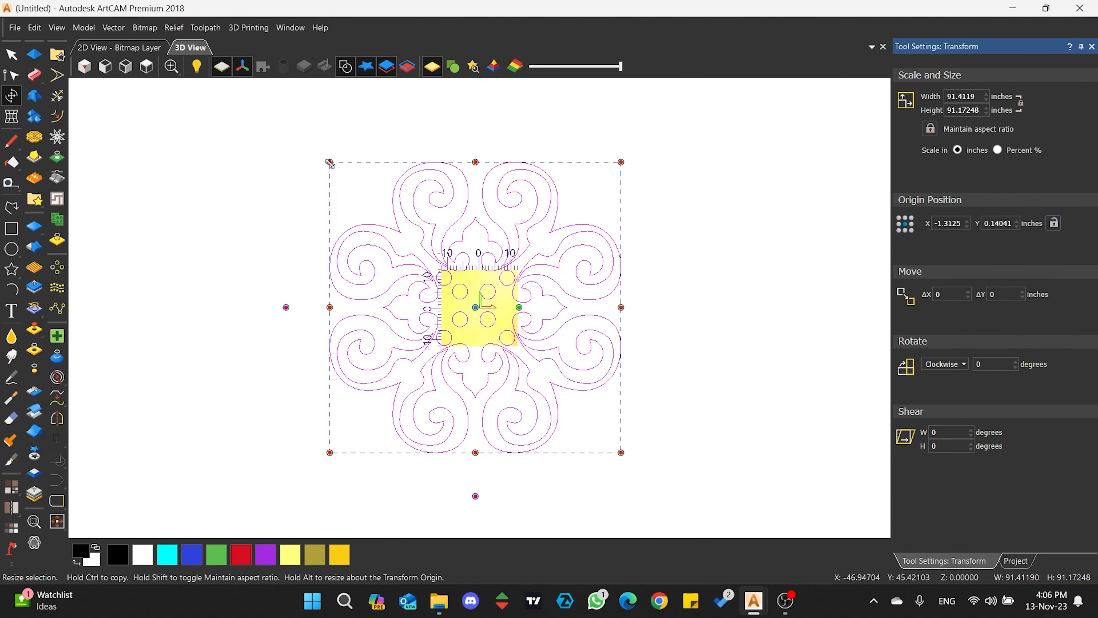
pyautogui.moveTo(330, 162); pyautogui.dragTo(445, 280)
pyautogui.scroll(5, 481, 298)
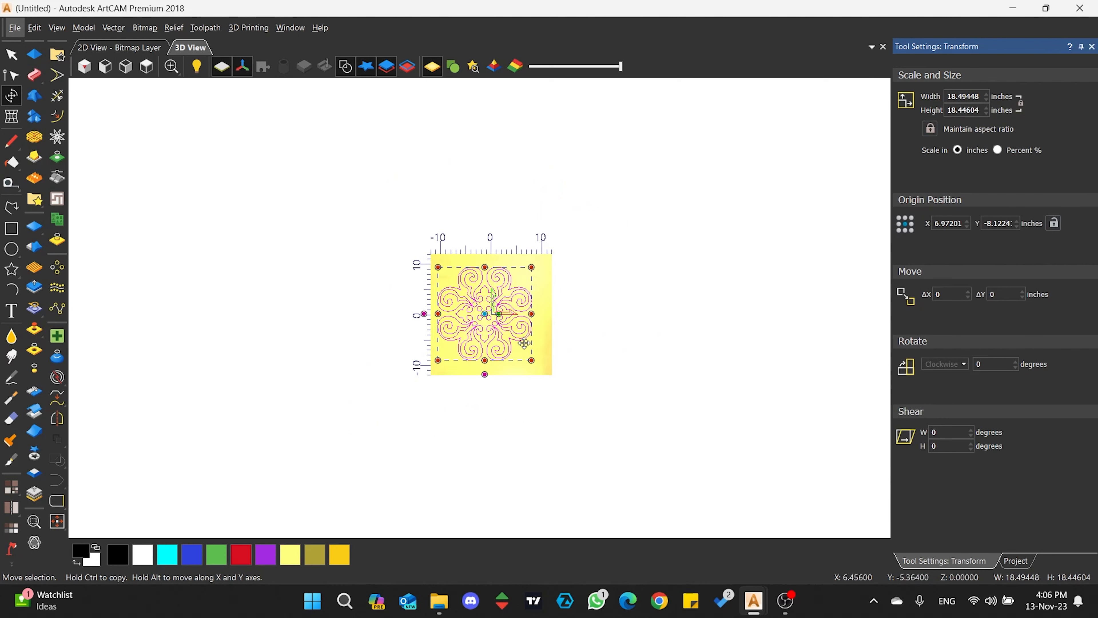
pyautogui.click(57, 522)
pyautogui.scroll(2, 503, 342)
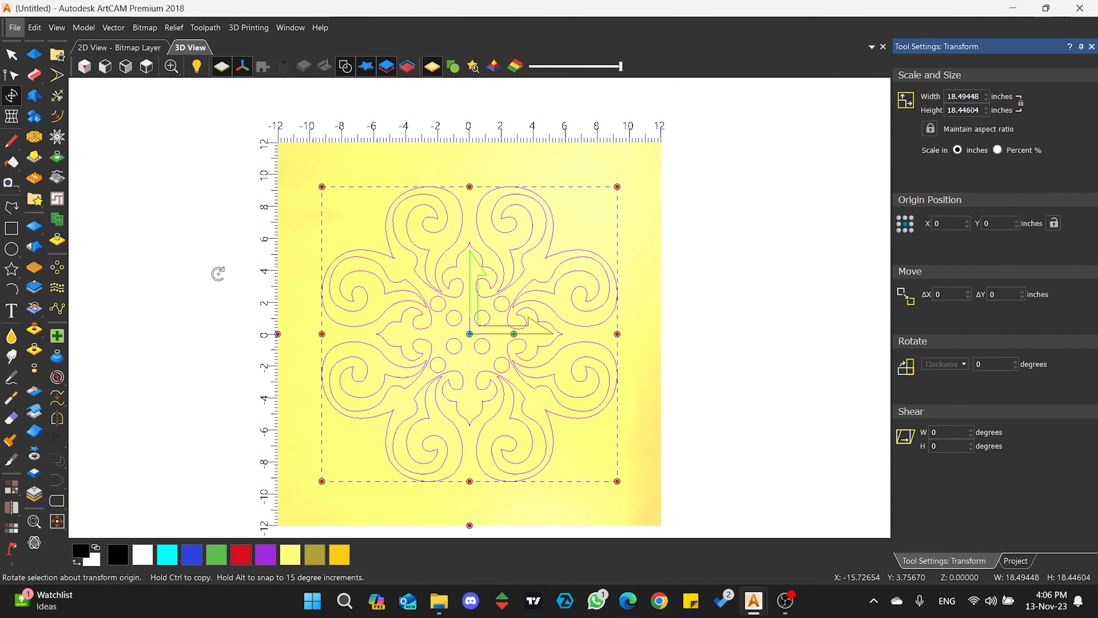
pyautogui.click(218, 275)
# Change the model size units from inches to millimetres.
pyautogui.click(11, 487)
pyautogui.click(32, 487)
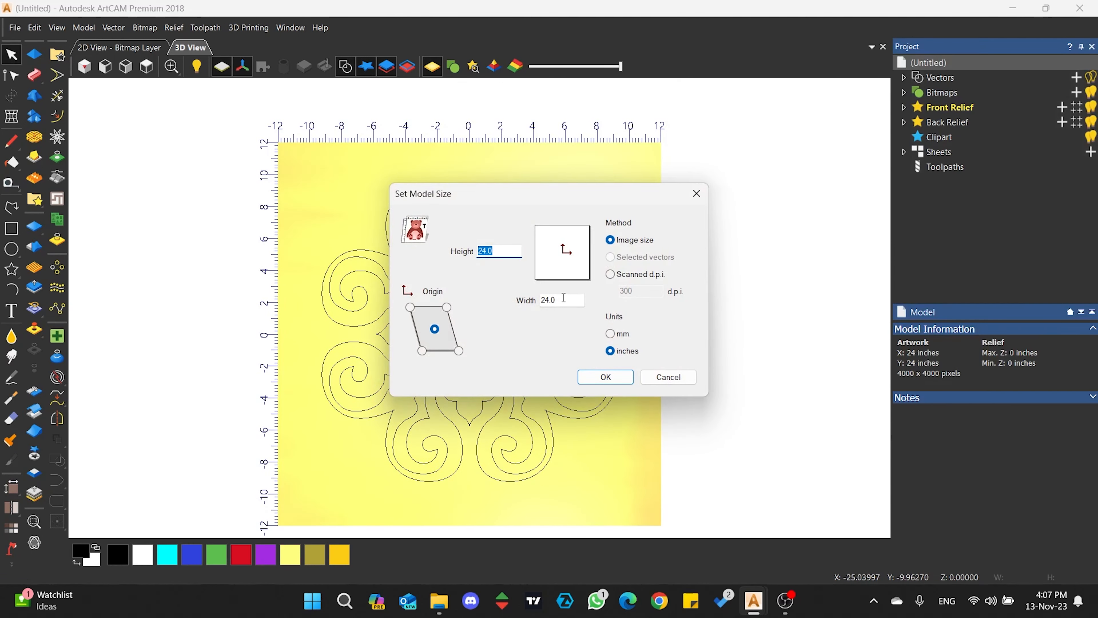
pyautogui.click(609, 333)
pyautogui.press('Return')
# Join the two petal outlines in the ornament's upper-right quarter into one vector.
pyautogui.scroll(2, 653, 246)
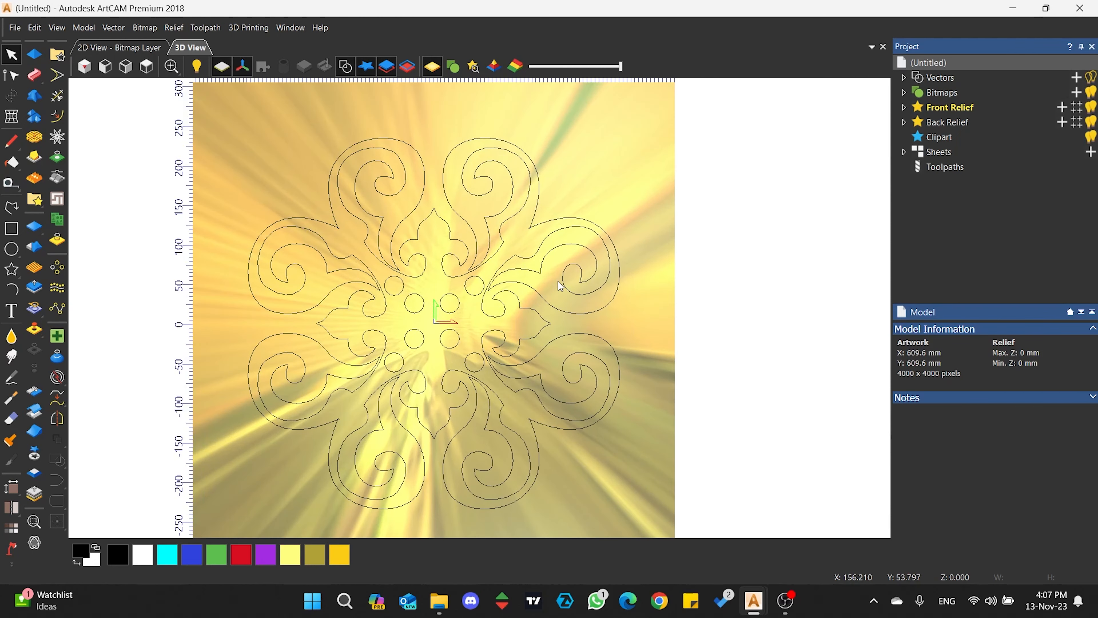
pyautogui.click(475, 225)
pyautogui.keyDown('shift'); pyautogui.click(541, 221); pyautogui.keyUp('shift')
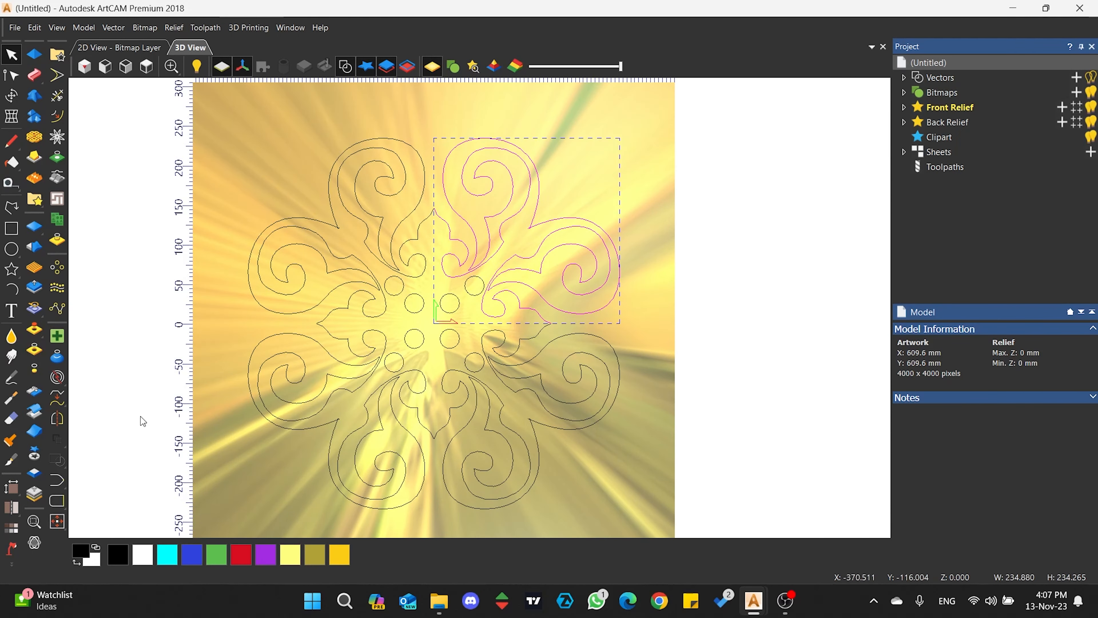
# Try to separate and delete the overlapping outlines at the notch between the two upper-right petals, and undo the changes.
pyautogui.scroll(5, 541, 222)
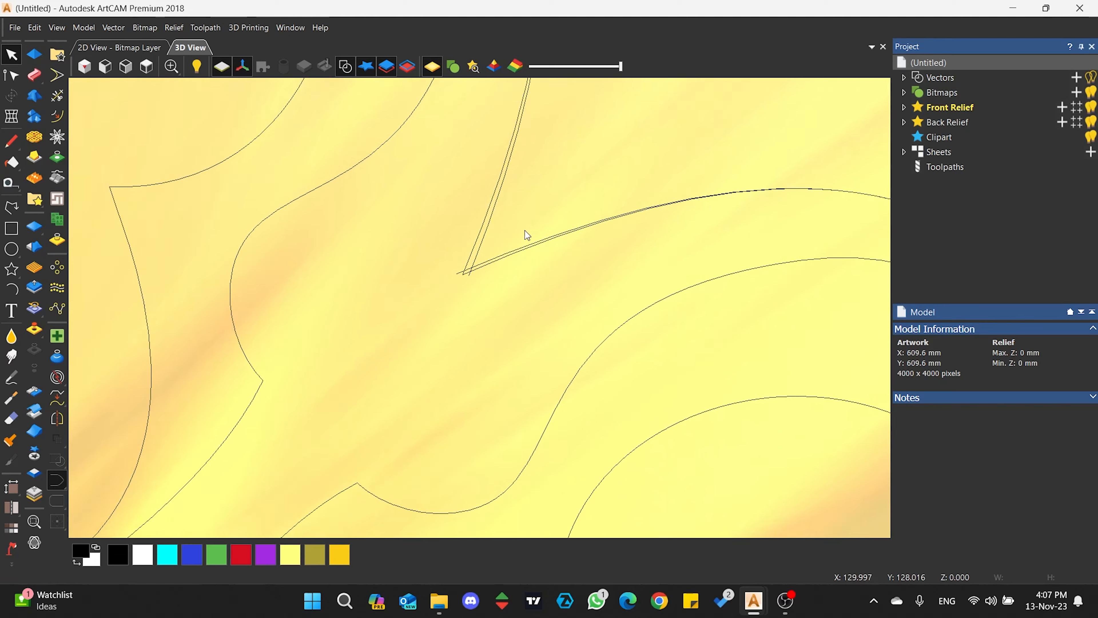
pyautogui.click(483, 263)
pyautogui.click(482, 238)
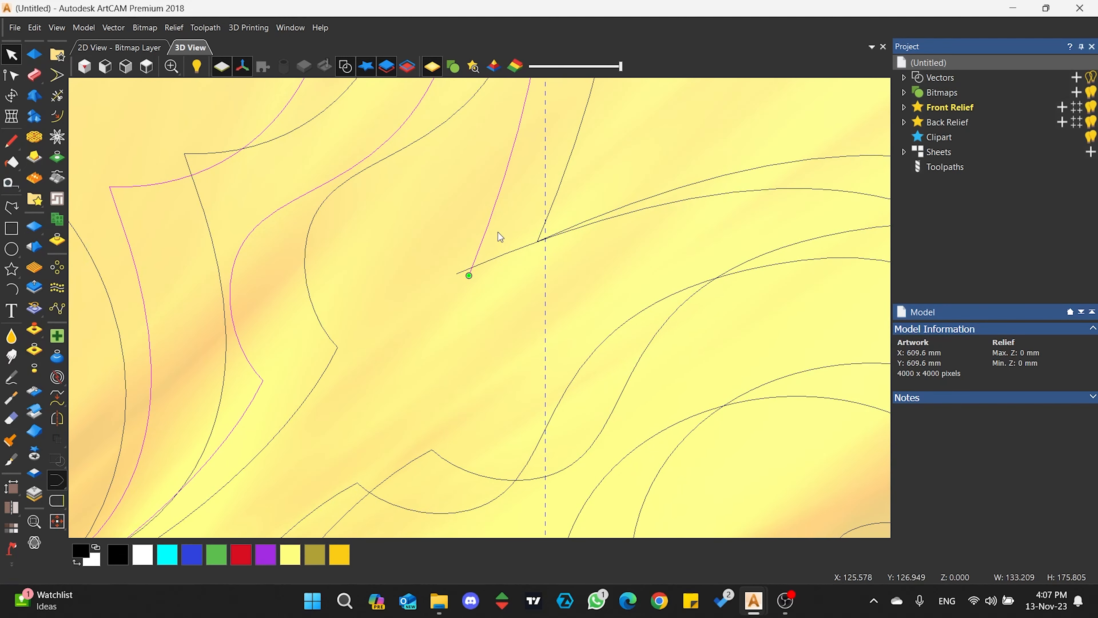
pyautogui.keyDown('shift'); pyautogui.click(466, 270); pyautogui.keyUp('shift')
pyautogui.press('Delete')
pyautogui.hotkey('ctrl', 'z')
pyautogui.hotkey('ctrl', 'z')
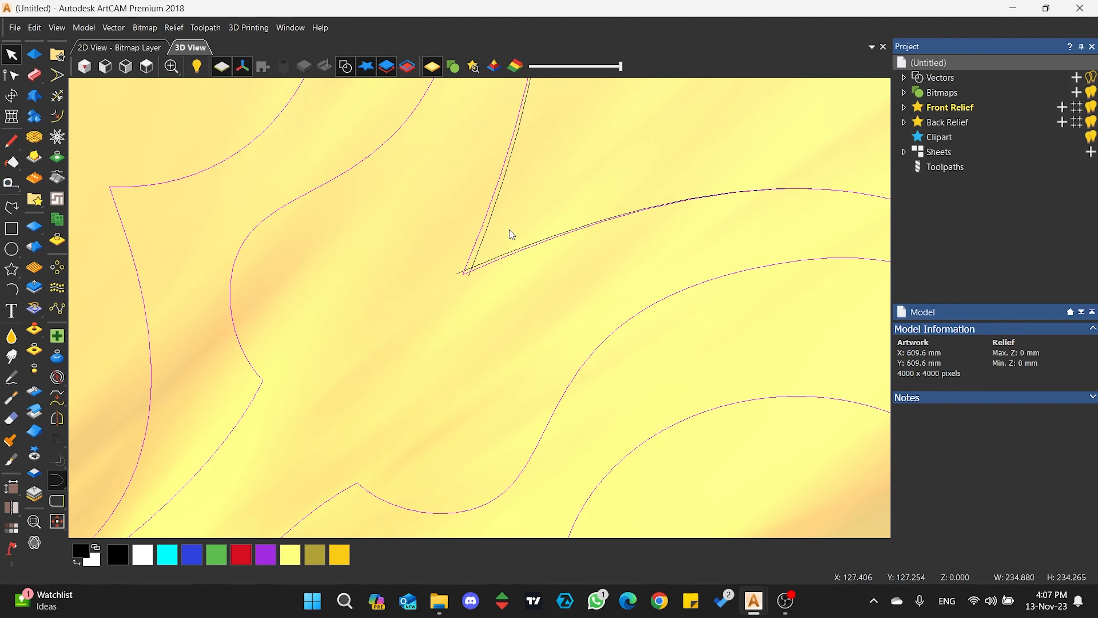
# Delete the duplicate petal outline overlapping the joined vector on the ornament's upper-right side.
pyautogui.scroll(-5, 481, 306)
pyautogui.scroll(1, 409, 485)
pyautogui.scroll(-2, 450, 240)
pyautogui.click(504, 339)
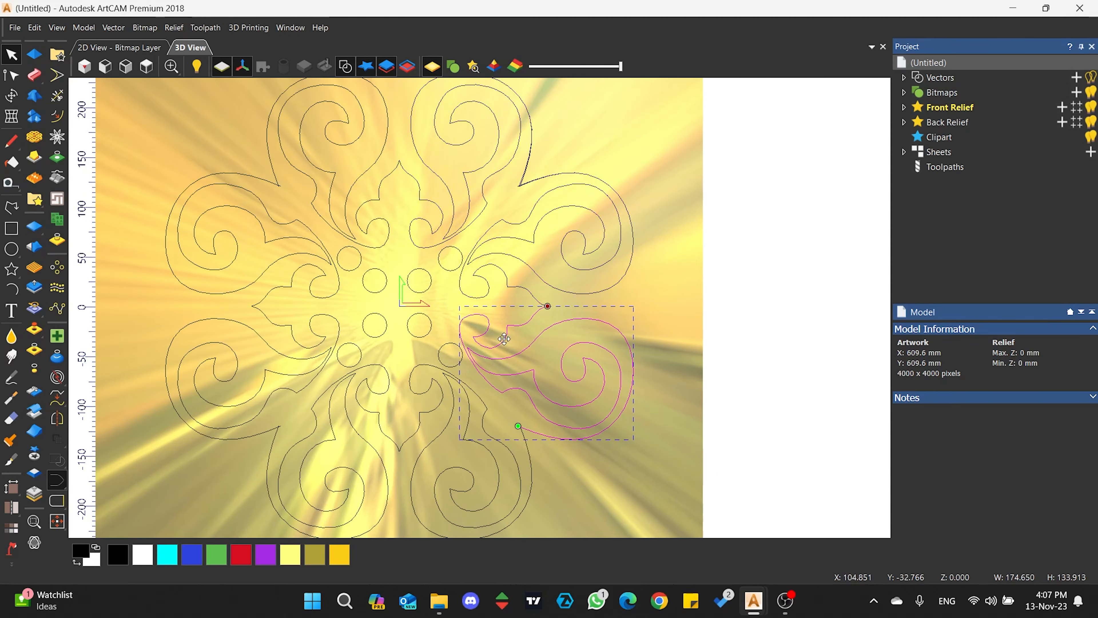
pyautogui.keyDown('shift'); pyautogui.click(519, 289); pyautogui.keyUp('shift')
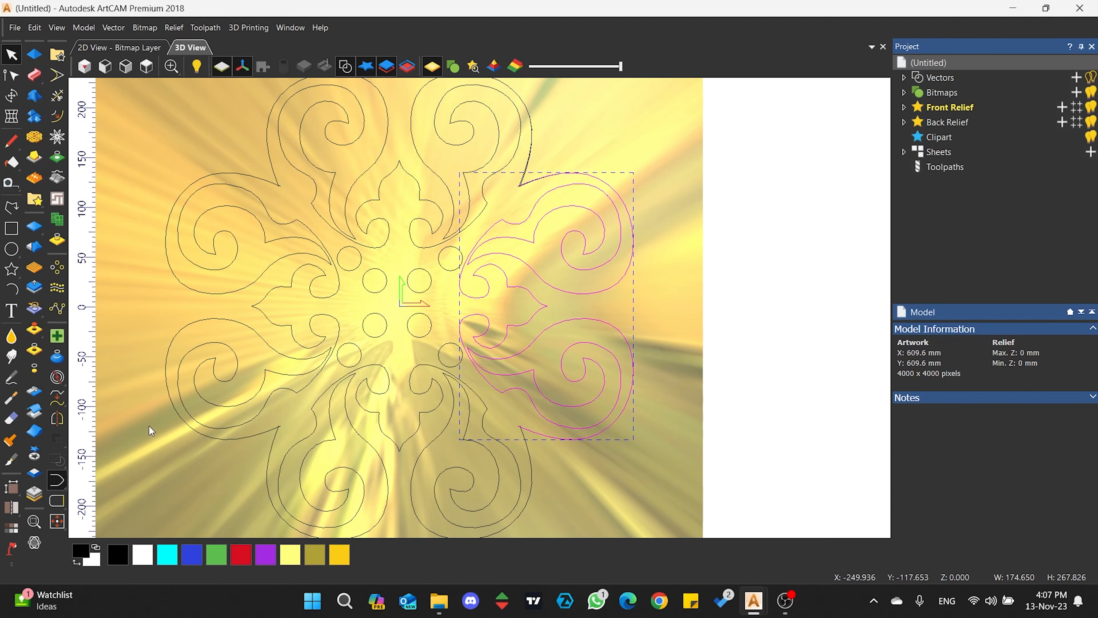
pyautogui.click(521, 295)
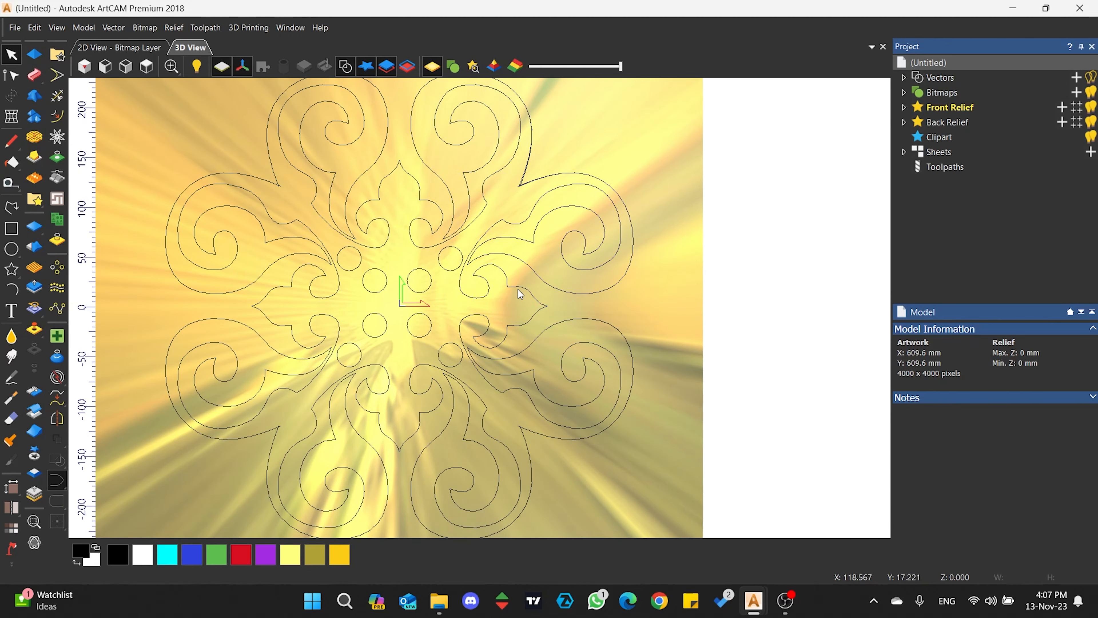
pyautogui.press('Delete')
# Join the upper-right ornament outline with the two lower-right petal outlines into one continuous vector.
pyautogui.click(518, 287)
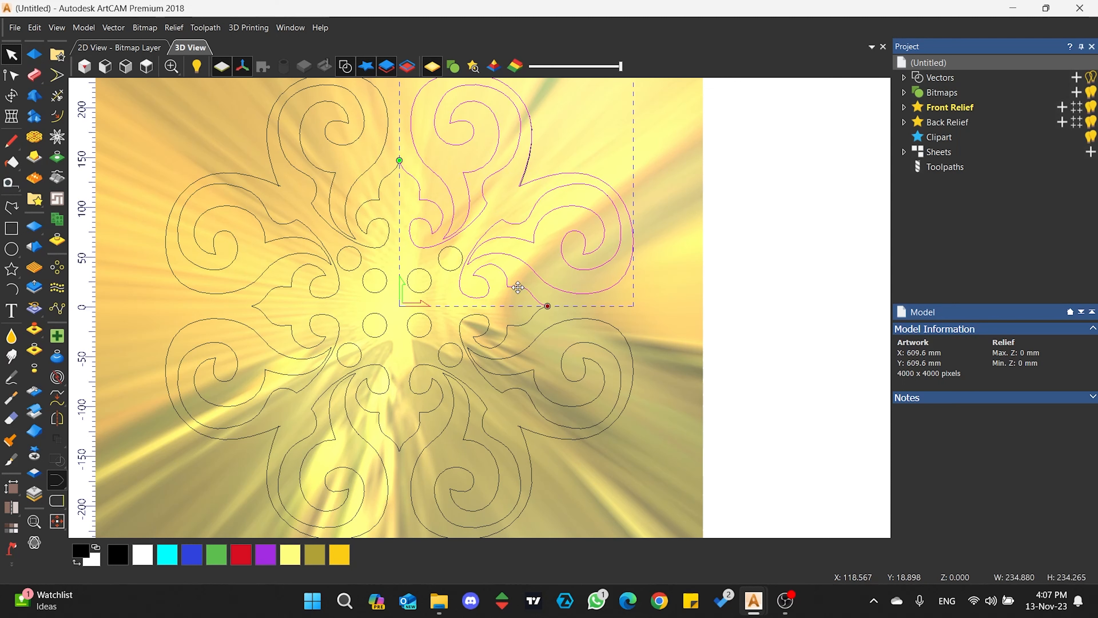
pyautogui.click(510, 331)
pyautogui.keyDown('shift'); pyautogui.click(528, 452); pyautogui.keyUp('shift')
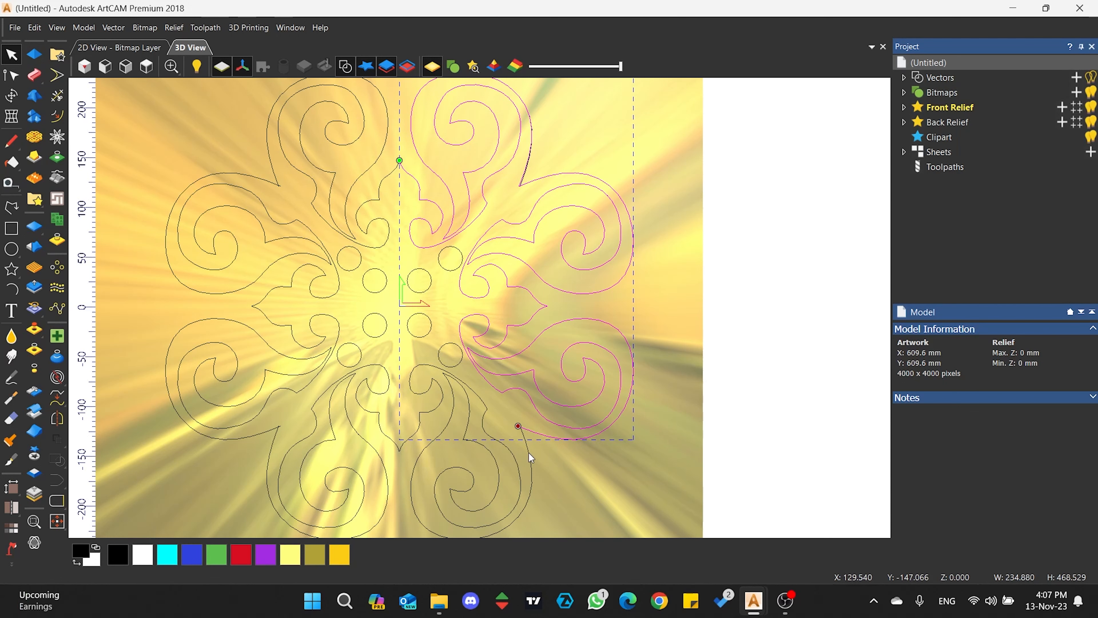
pyautogui.scroll(-1, 475, 312)
pyautogui.scroll(1, 401, 474)
pyautogui.click(57, 479)
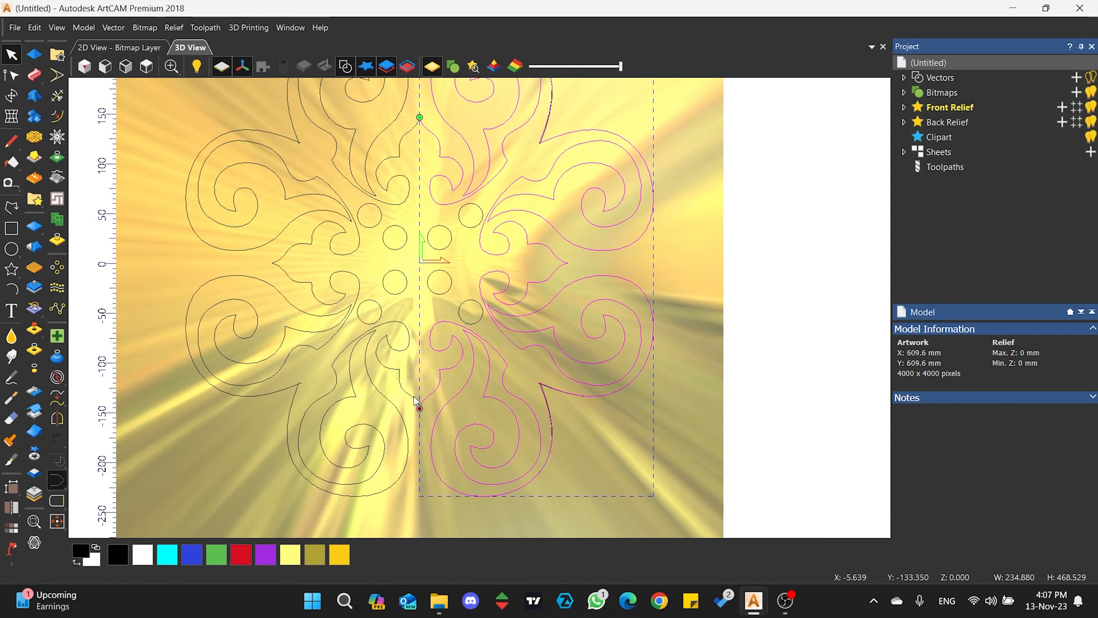
# Join the remaining petal outlines on the ornament's left half with the right-half outline into one continuous vector.
pyautogui.click(139, 475)
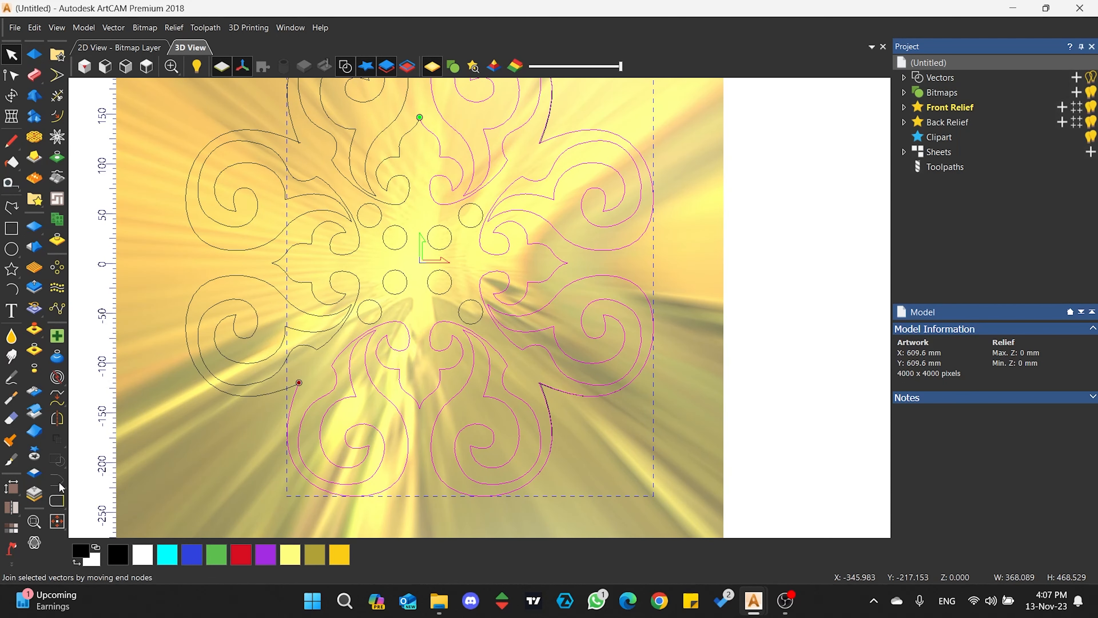
pyautogui.keyDown('shift'); pyautogui.click(301, 347); pyautogui.keyUp('shift')
pyautogui.click(57, 479)
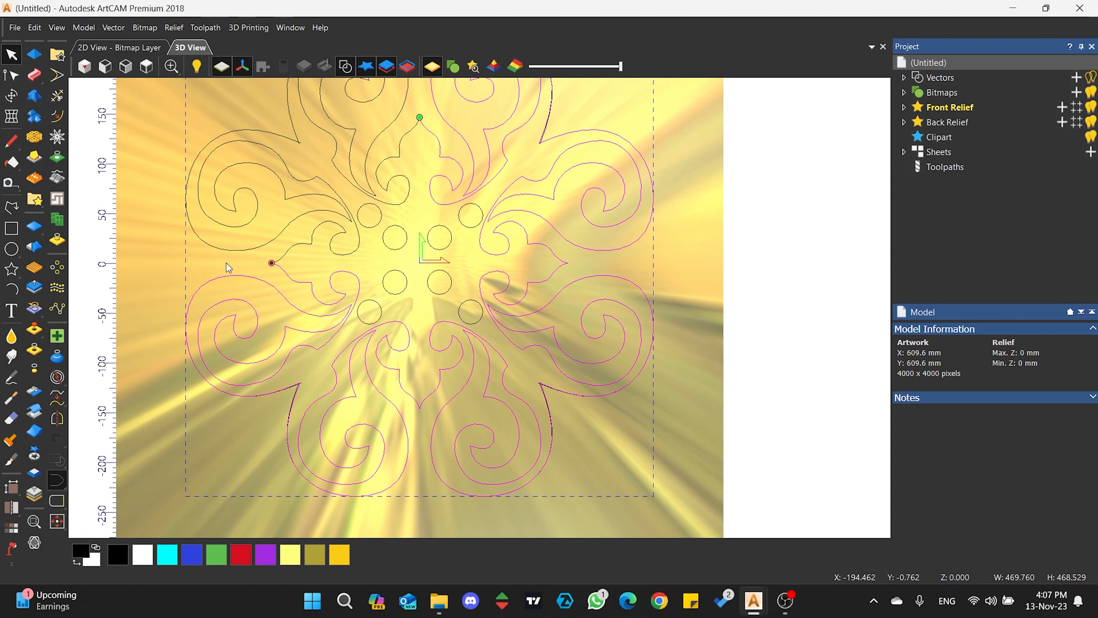
pyautogui.keyDown('shift'); pyautogui.click(230, 250); pyautogui.keyUp('shift')
pyautogui.click(56, 479)
pyautogui.keyDown('shift'); pyautogui.click(293, 117); pyautogui.keyUp('shift')
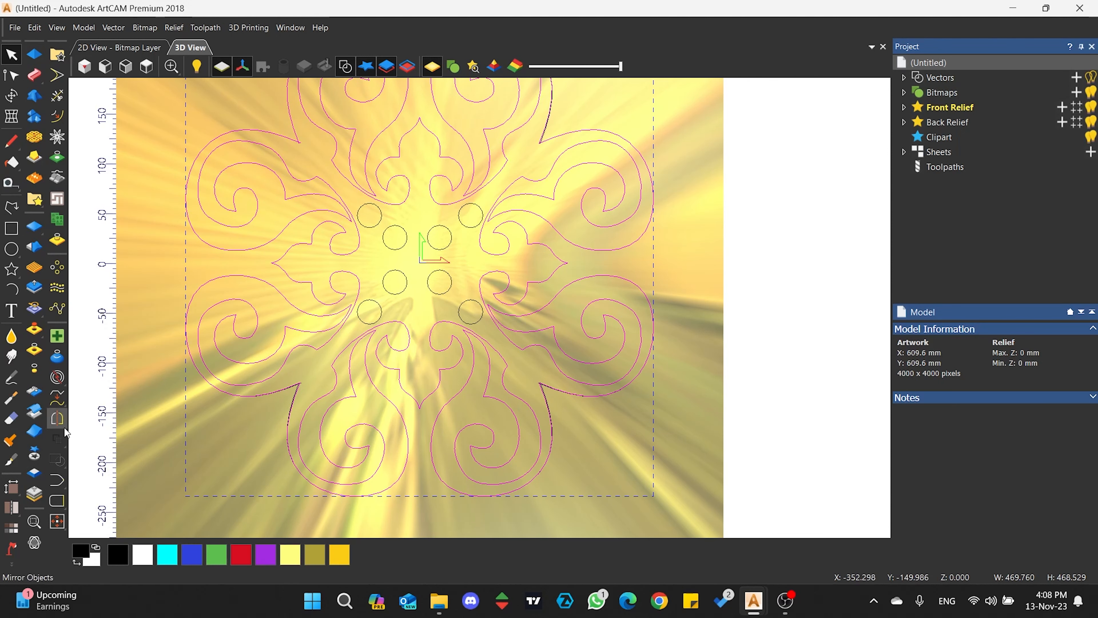
pyautogui.click(57, 479)
# Close the joined outline where its end nodes meet at the notch between the two upper-left petals.
pyautogui.scroll(-1, 358, 294)
pyautogui.scroll(4, 380, 271)
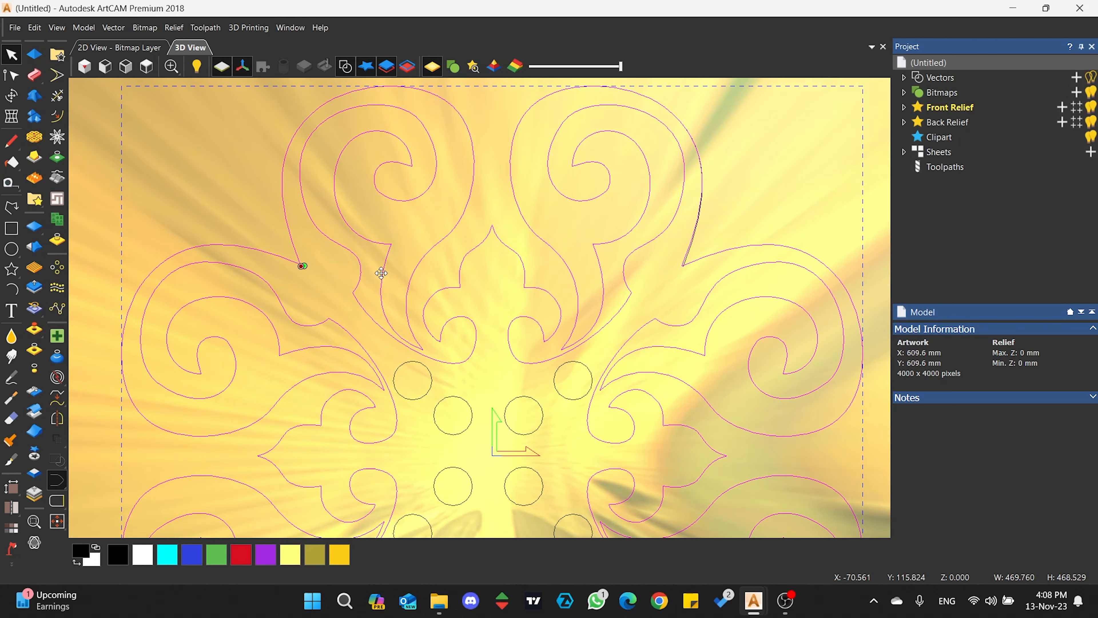
pyautogui.scroll(2, 346, 277)
pyautogui.moveTo(58, 503); pyautogui.dragTo(122, 502)
pyautogui.scroll(-6, 465, 198)
pyautogui.scroll(-4, 466, 198)
pyautogui.scroll(4, 505, 346)
pyautogui.scroll(-3, 503, 346)
pyautogui.scroll(2, 513, 371)
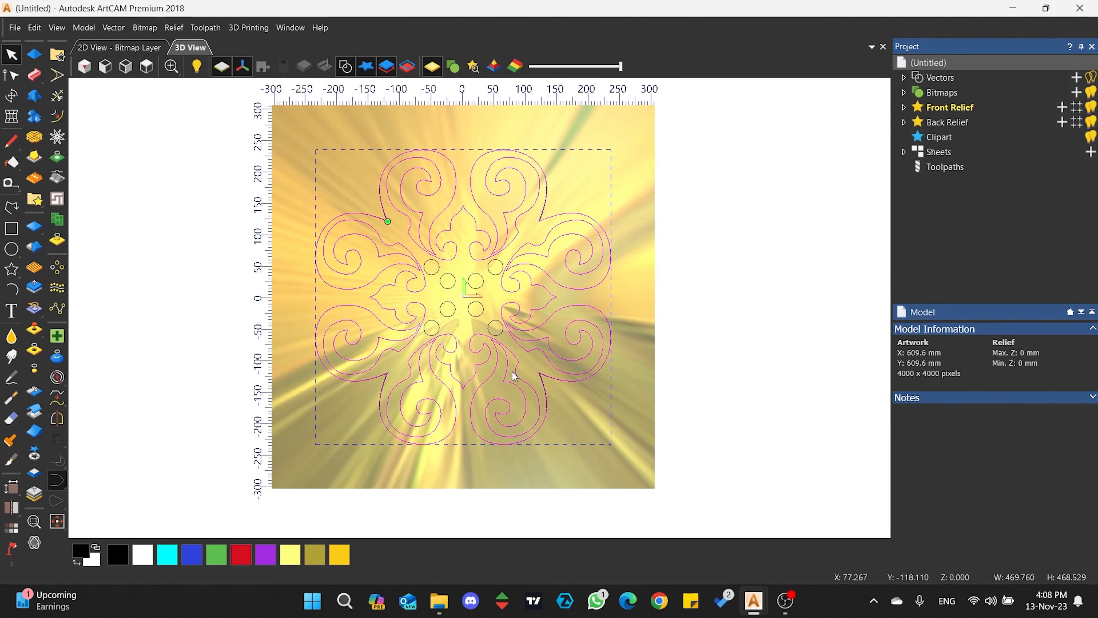
# Select all closed vectors of the ornament, including the circles, with Vector Doctor.
pyautogui.click(366, 240)
pyautogui.click(56, 335)
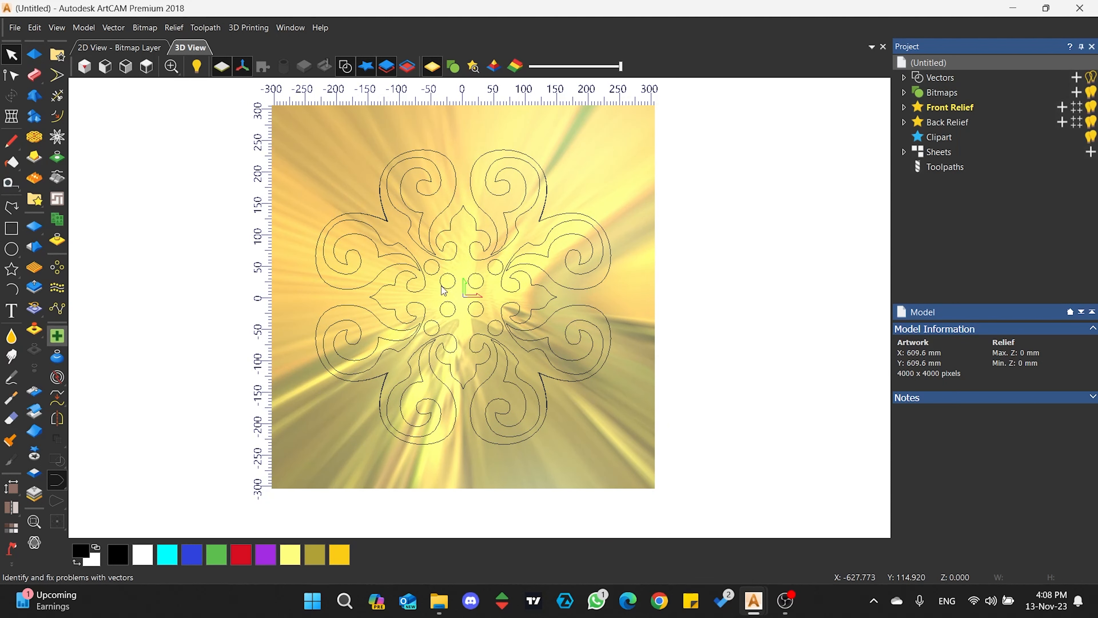
pyautogui.click(714, 193)
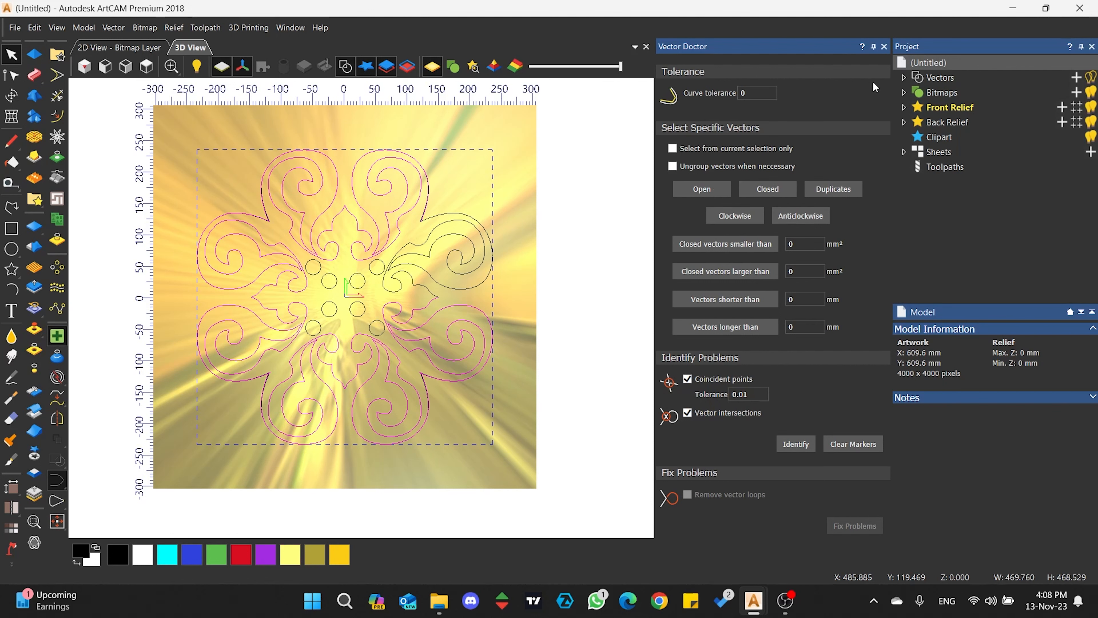
pyautogui.press('Escape')
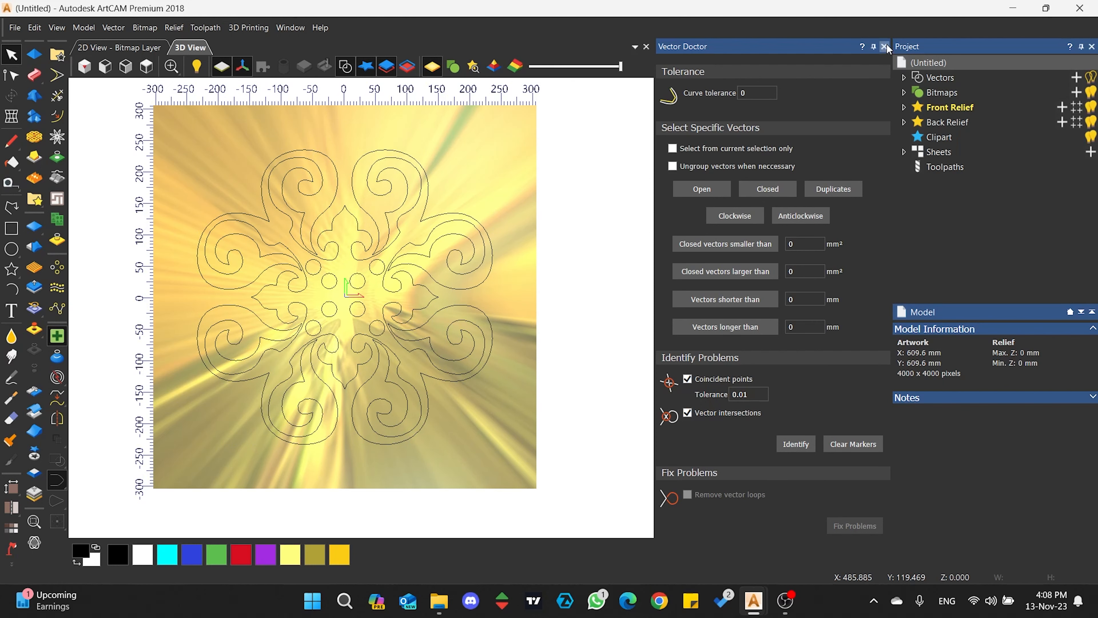
pyautogui.click(782, 192)
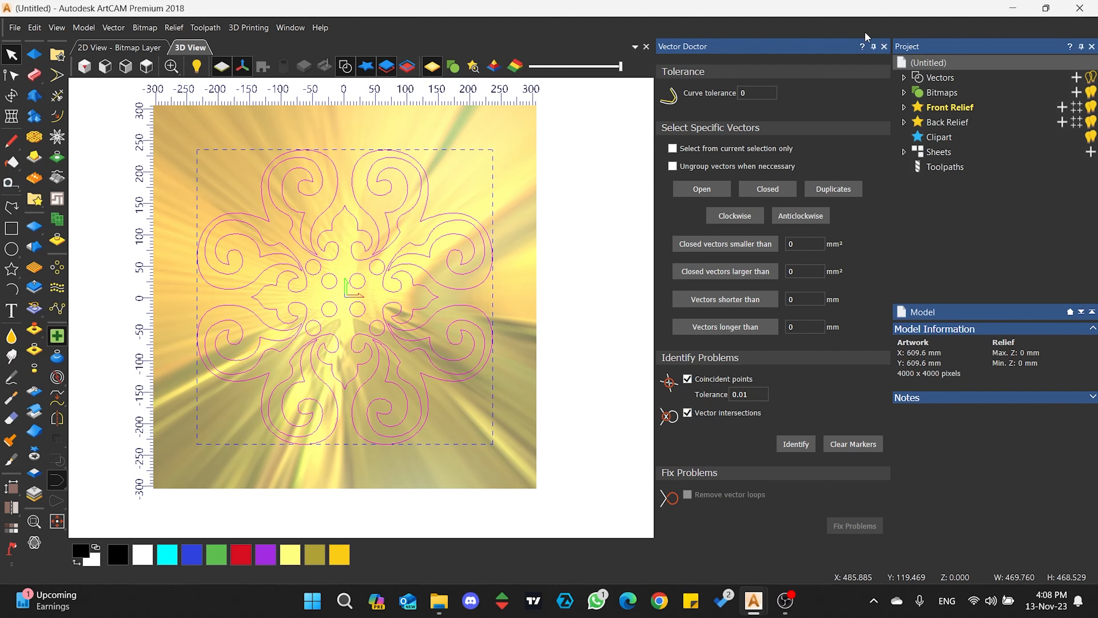
pyautogui.click(885, 46)
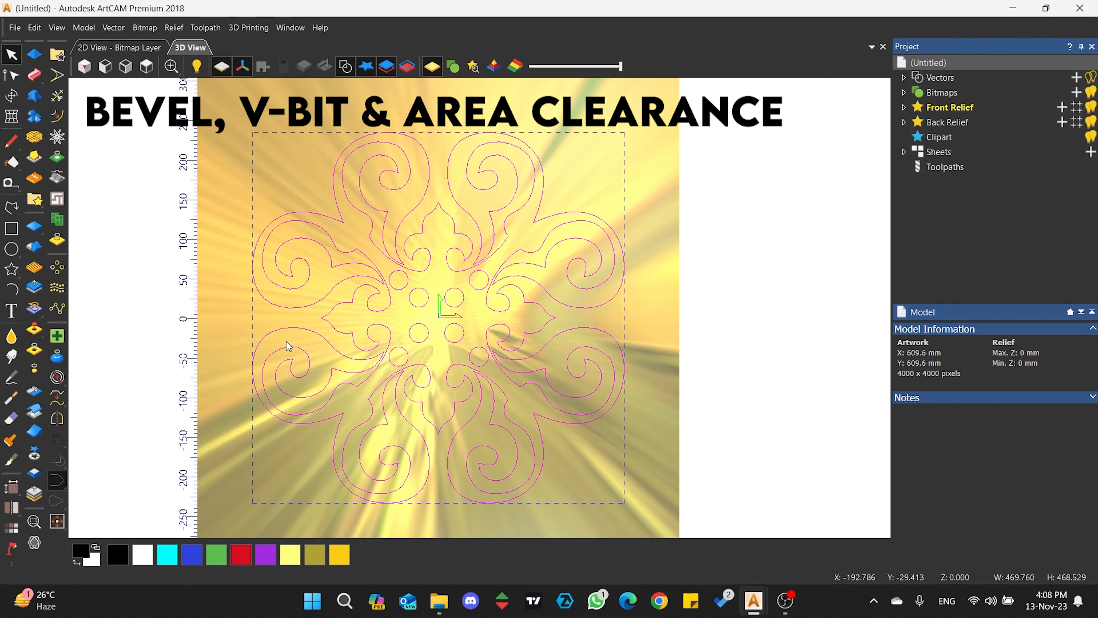
# Start a V-Bit Carving toolpath for the selected vectors with the V-Bit 32 mm 120 degree tool and refresh its maximum cut width and depth.
pyautogui.click(920, 169)
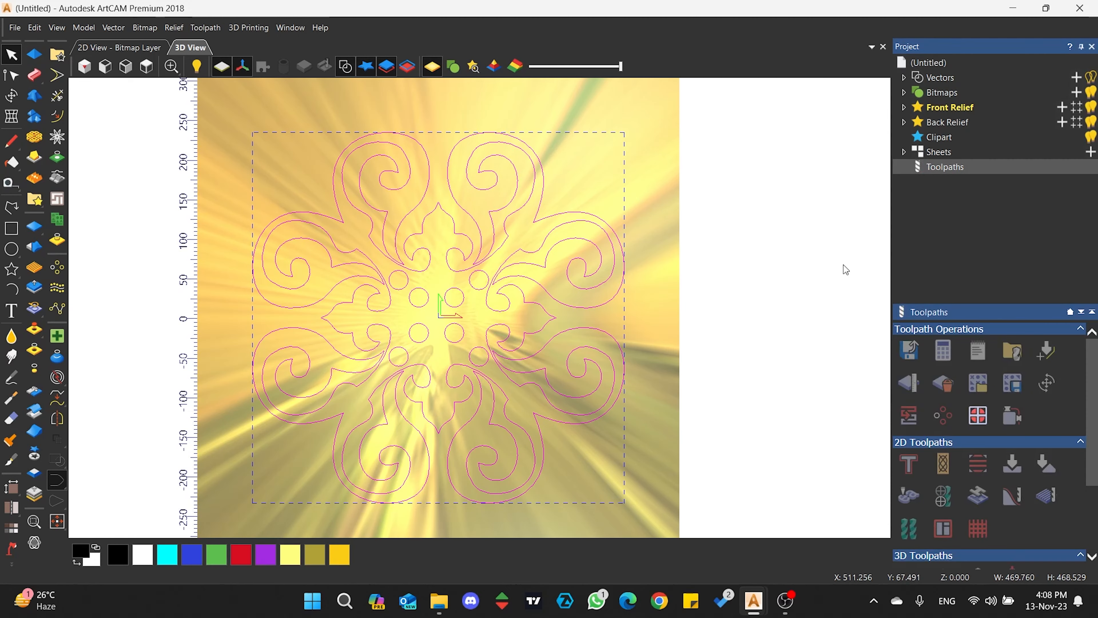
pyautogui.click(1015, 472)
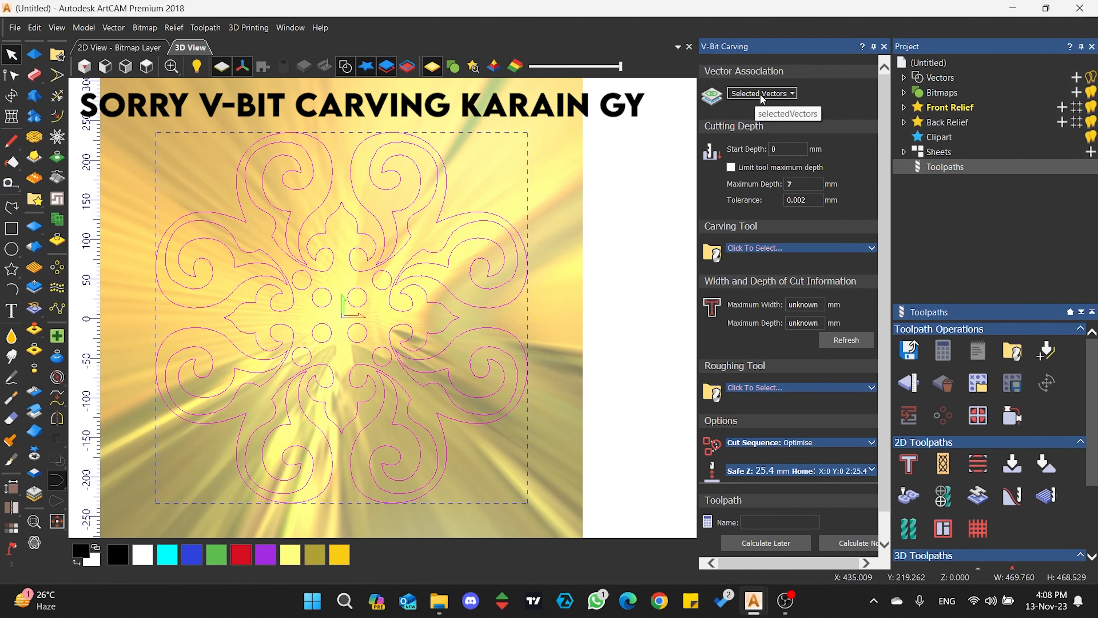
pyautogui.click(856, 248)
pyautogui.scroll(-7, 392, 376)
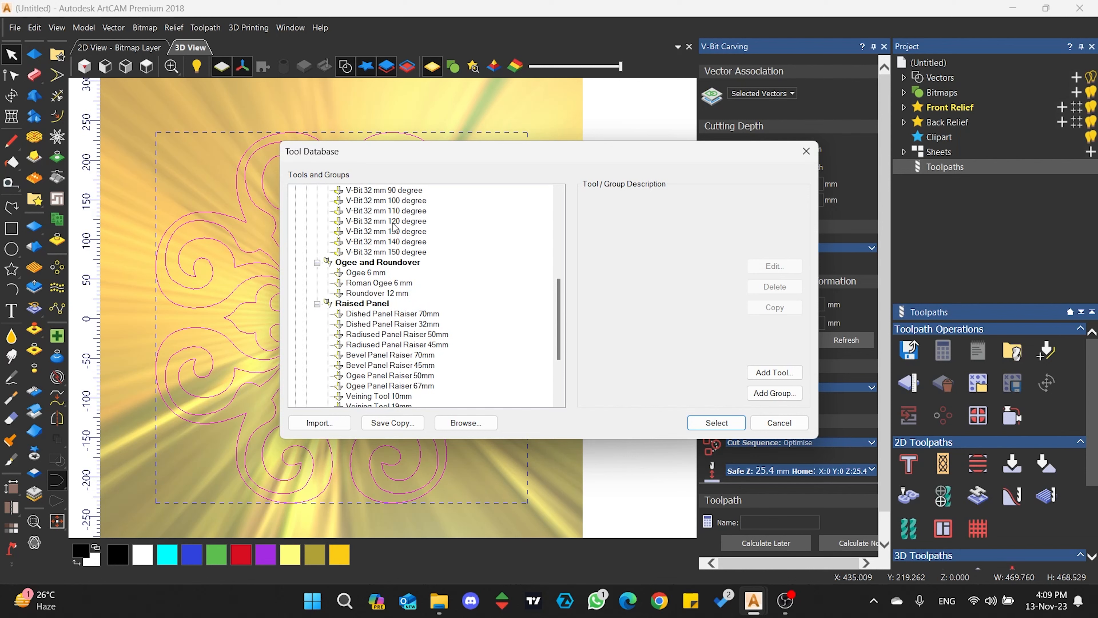
pyautogui.click(394, 221)
pyautogui.click(717, 423)
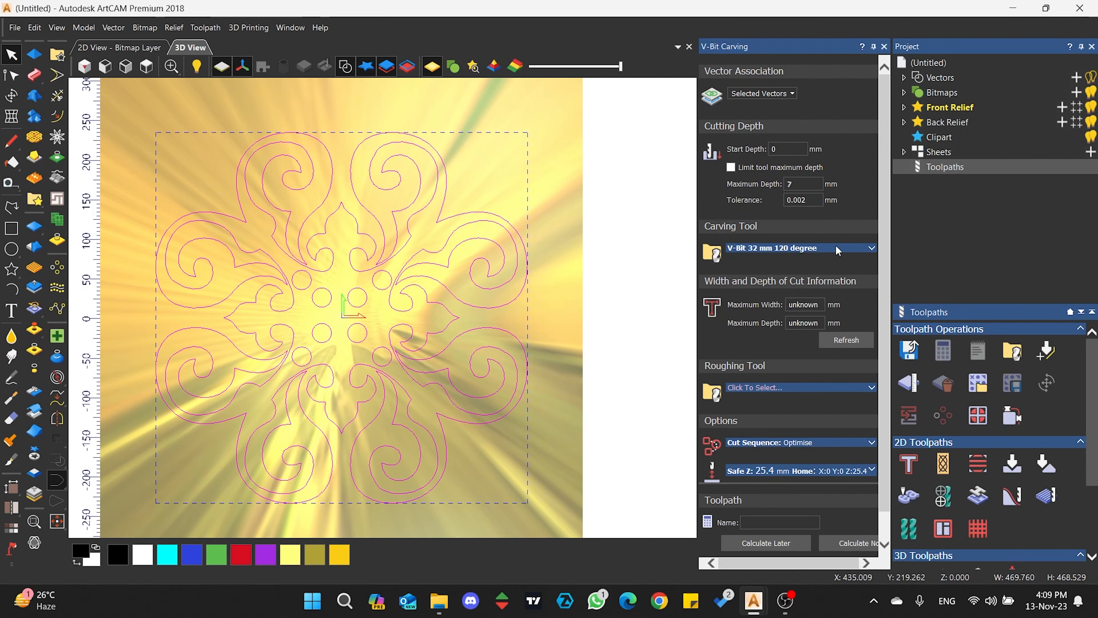
pyautogui.click(844, 341)
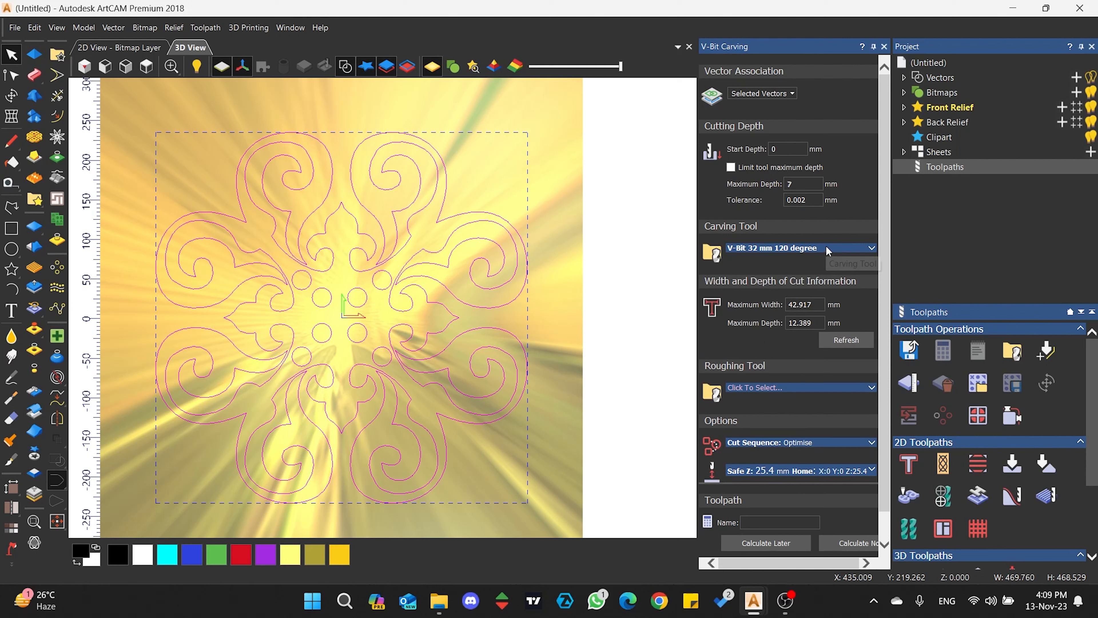
# Set the carving tool's stepover and stepdown to 12 mm.
pyautogui.moveTo(824, 248)
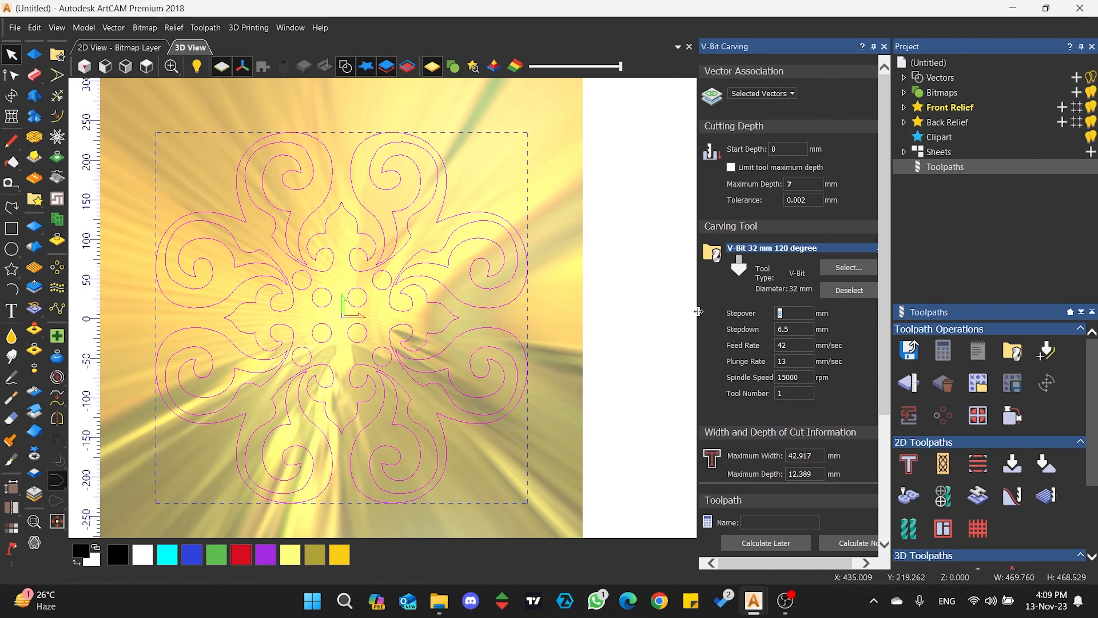
pyautogui.write('12')
pyautogui.press('Tab')
pyautogui.write('1')
pyautogui.scroll(-4, 733, 368)
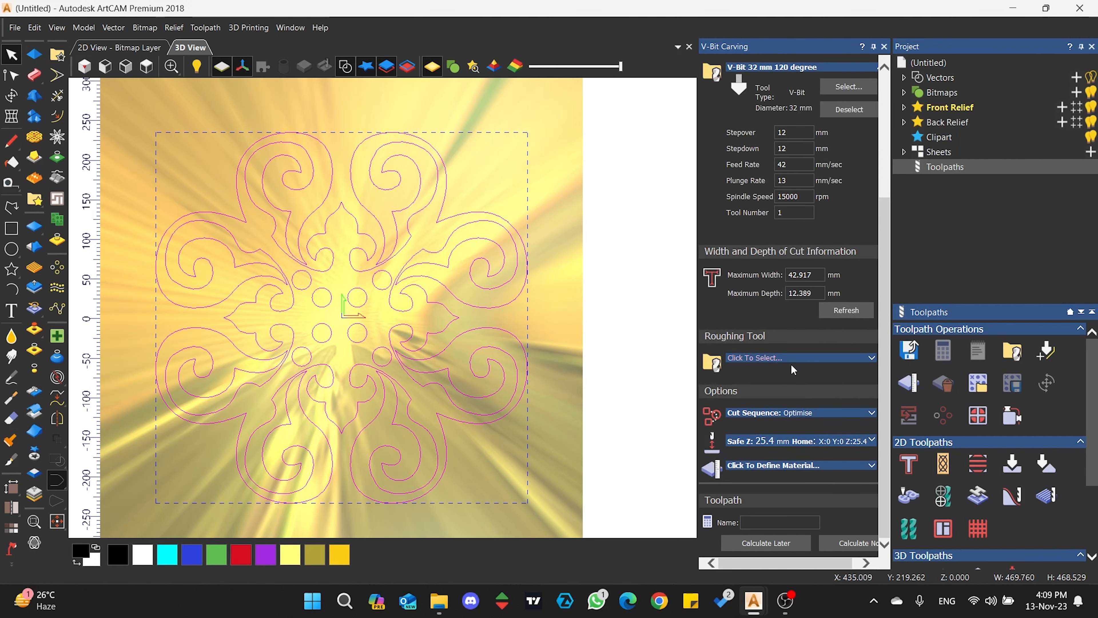
# Leave the roughing tool unselected and define the material with a thickness of 25.4 mm.
pyautogui.click(799, 359)
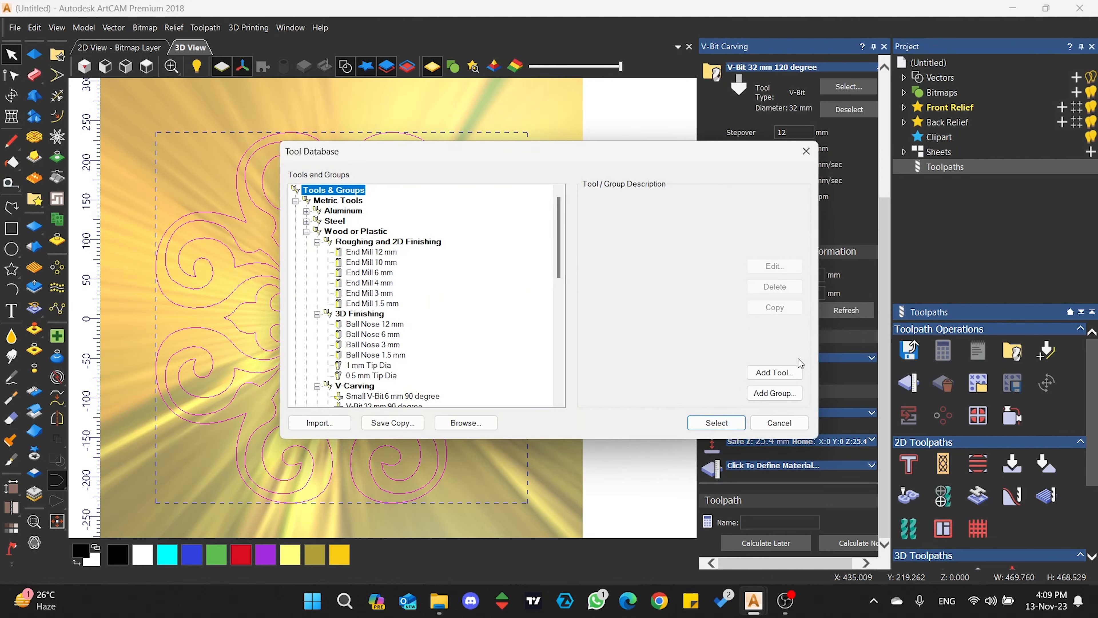
pyautogui.click(780, 423)
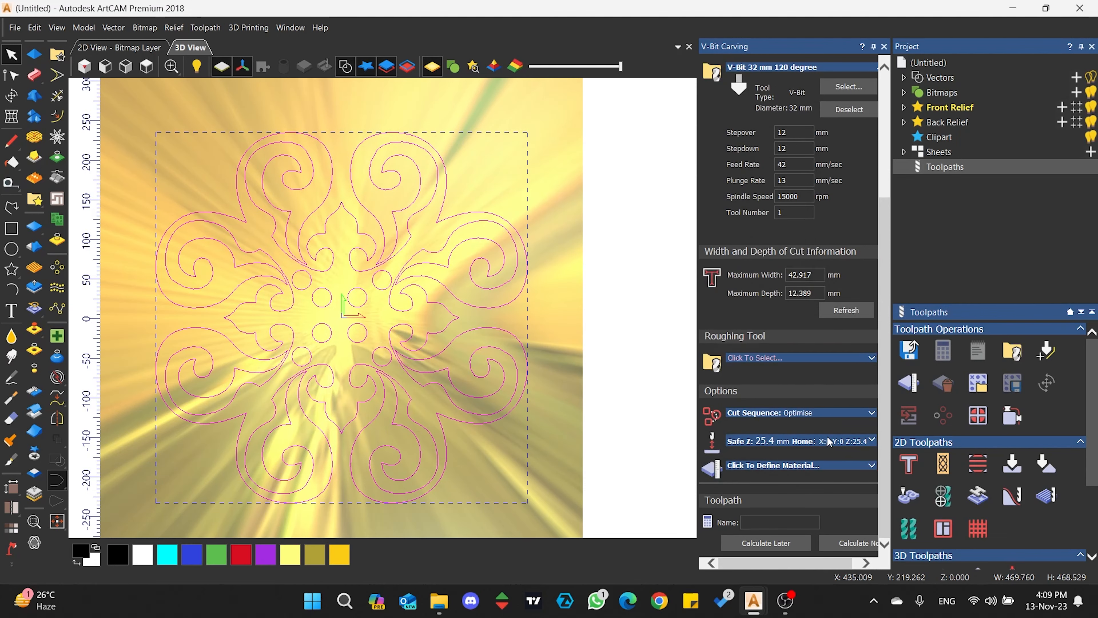
pyautogui.click(843, 465)
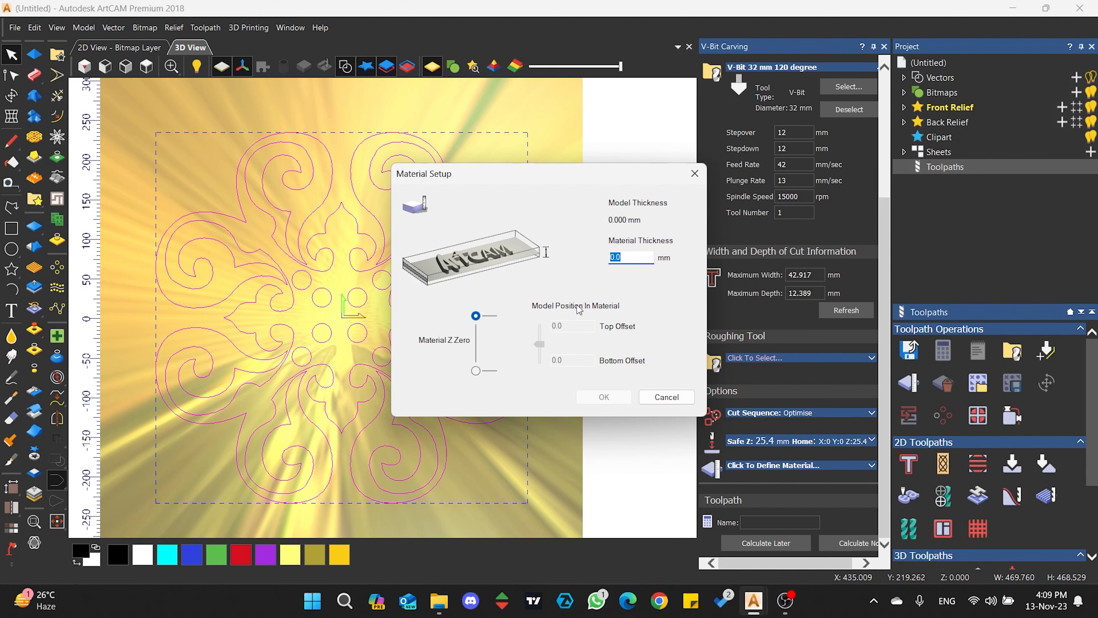
pyautogui.write('25.4')
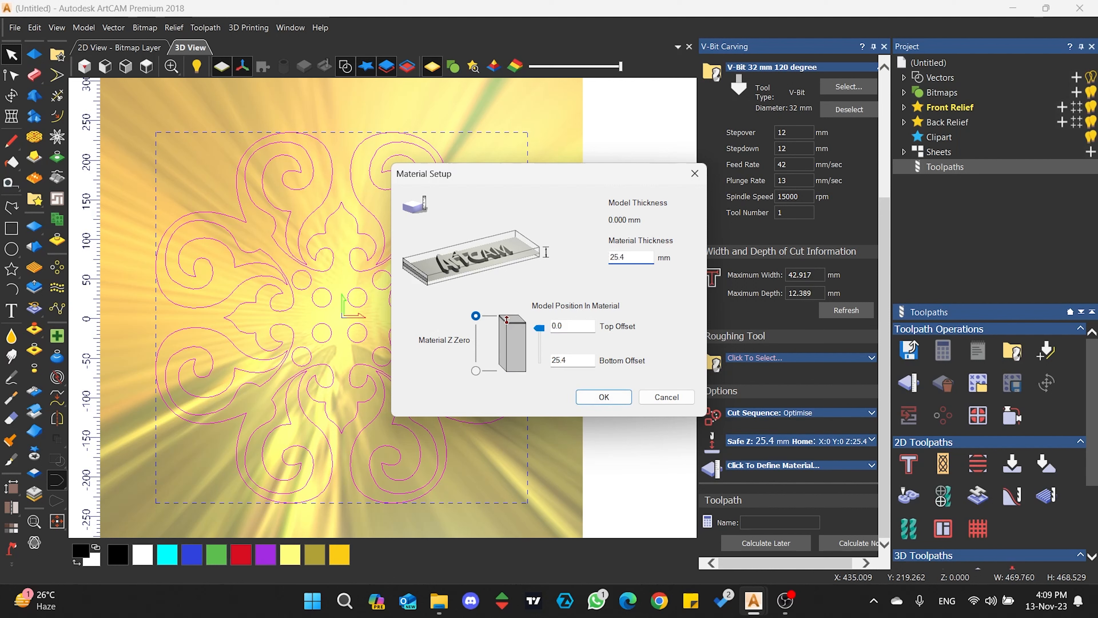
pyautogui.click(612, 397)
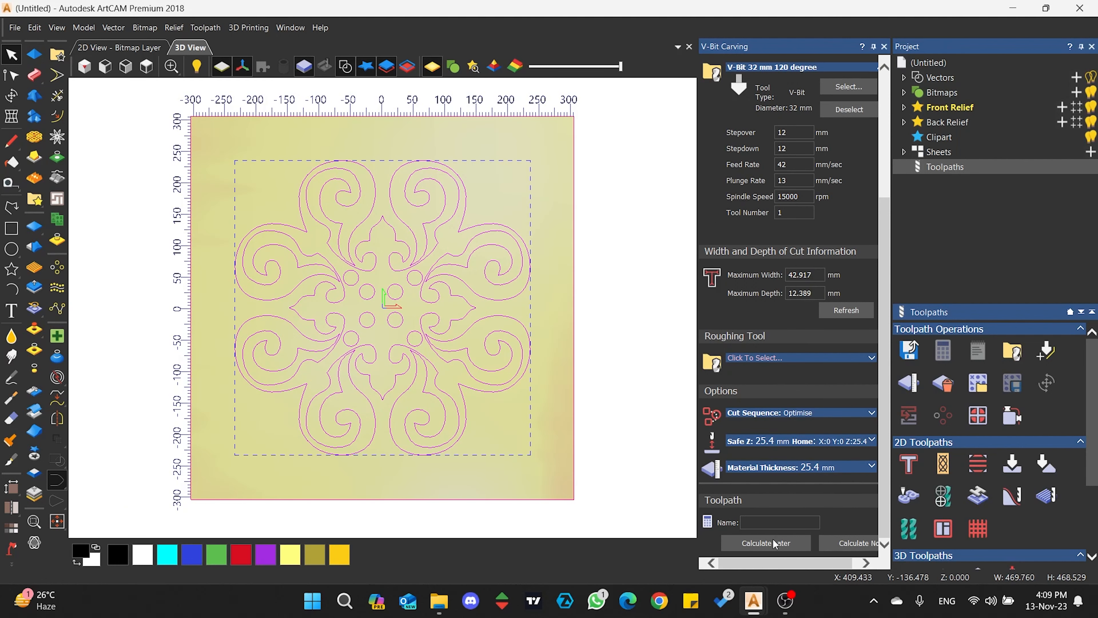
# Name the toolpath V-Bit Carving, calculate it immediately and close its settings.
pyautogui.click(791, 520)
pyautogui.write('V-Bit Carving')
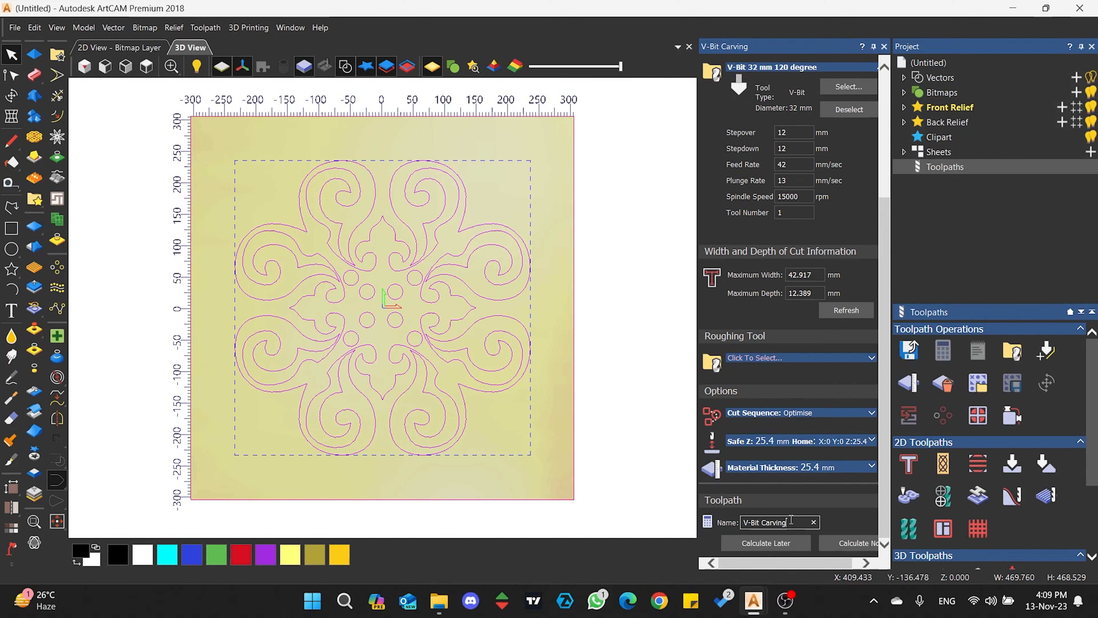
pyautogui.click(843, 545)
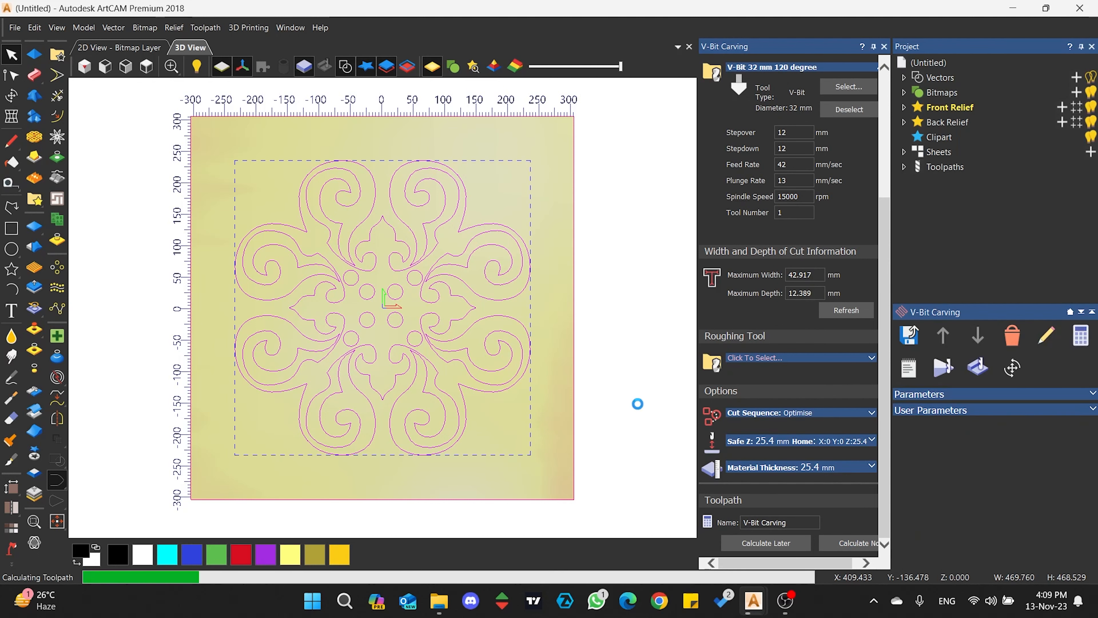
pyautogui.click(885, 46)
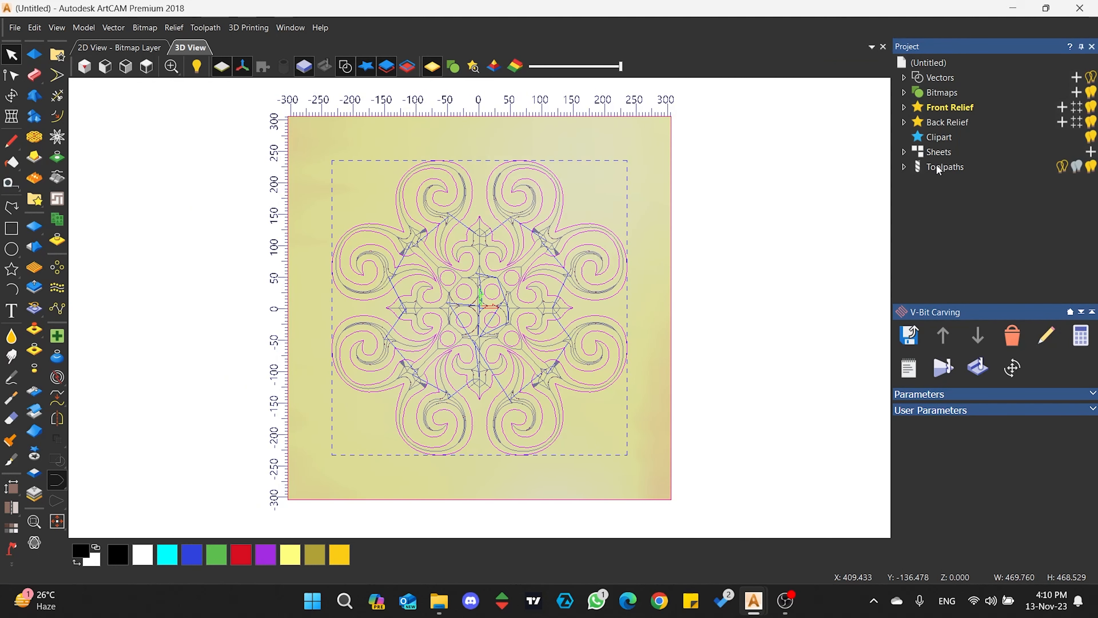
# Start a simulation of the V-Bit Carving toolpath for the whole model at standard resolution.
pyautogui.click(937, 167)
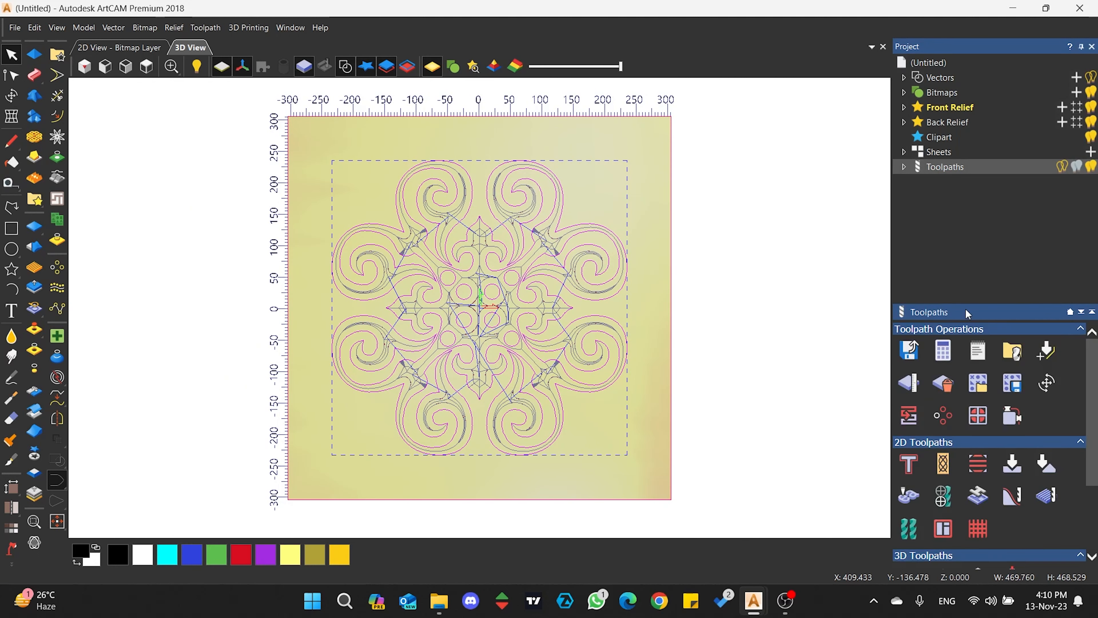
pyautogui.click(904, 167)
pyautogui.click(950, 182)
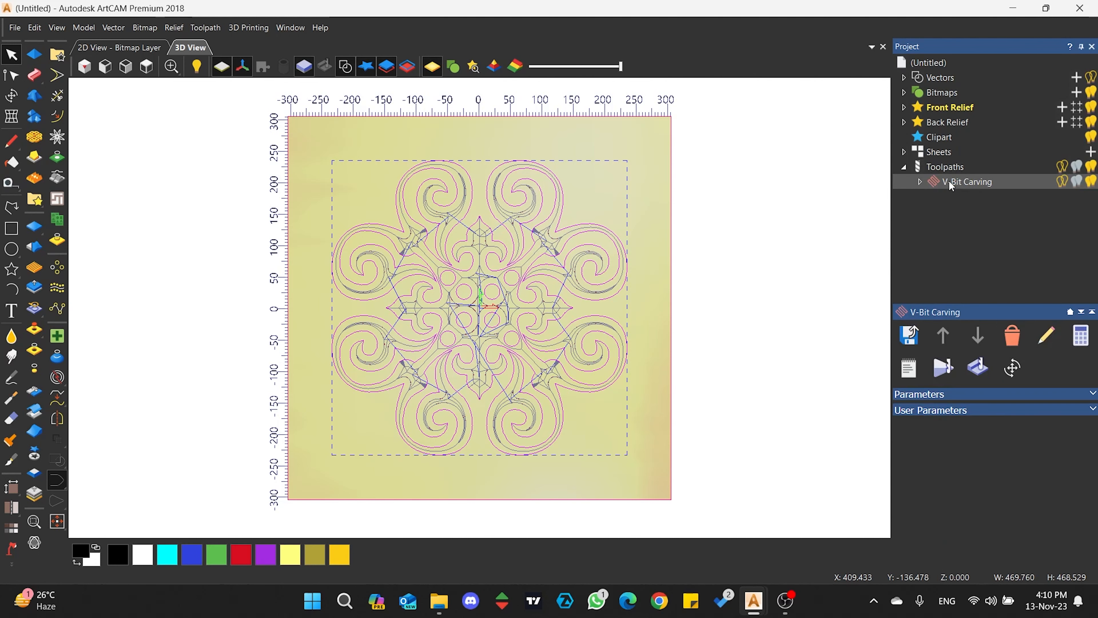
pyautogui.click(944, 367)
pyautogui.click(614, 420)
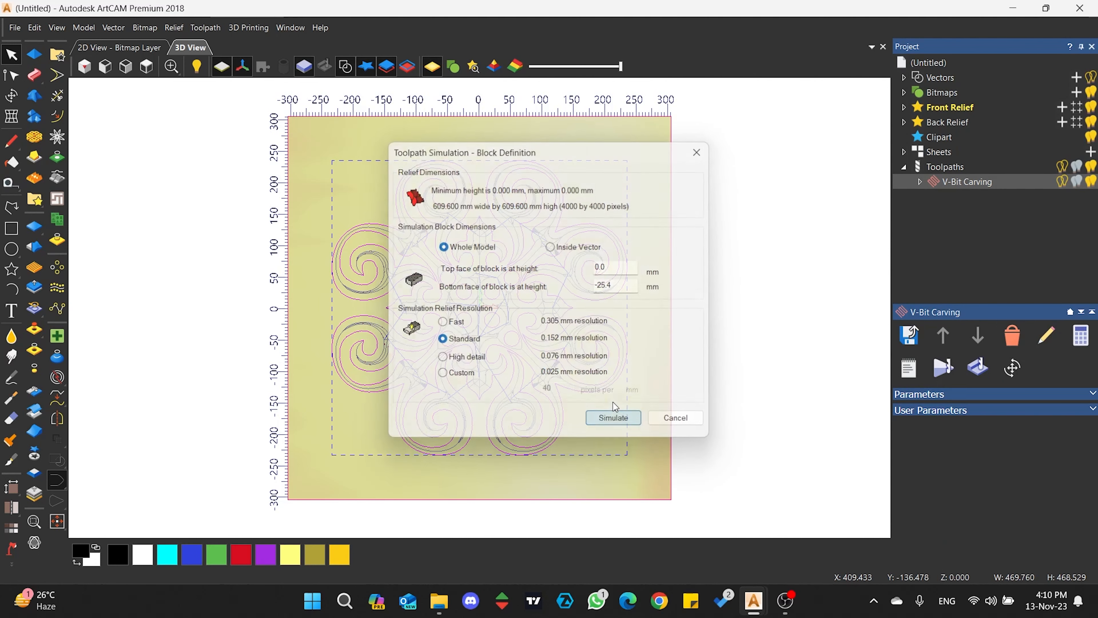
# Run the carving simulation at fast speed in isometric view and examine the carved ornament's bevels up close.
pyautogui.click(84, 66)
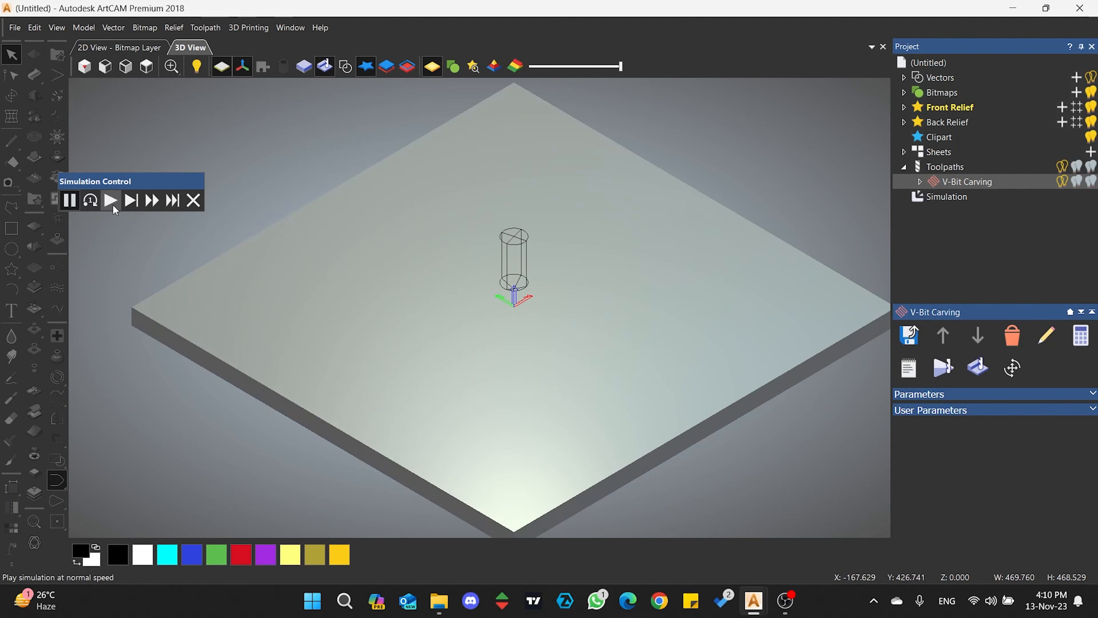
pyautogui.click(112, 202)
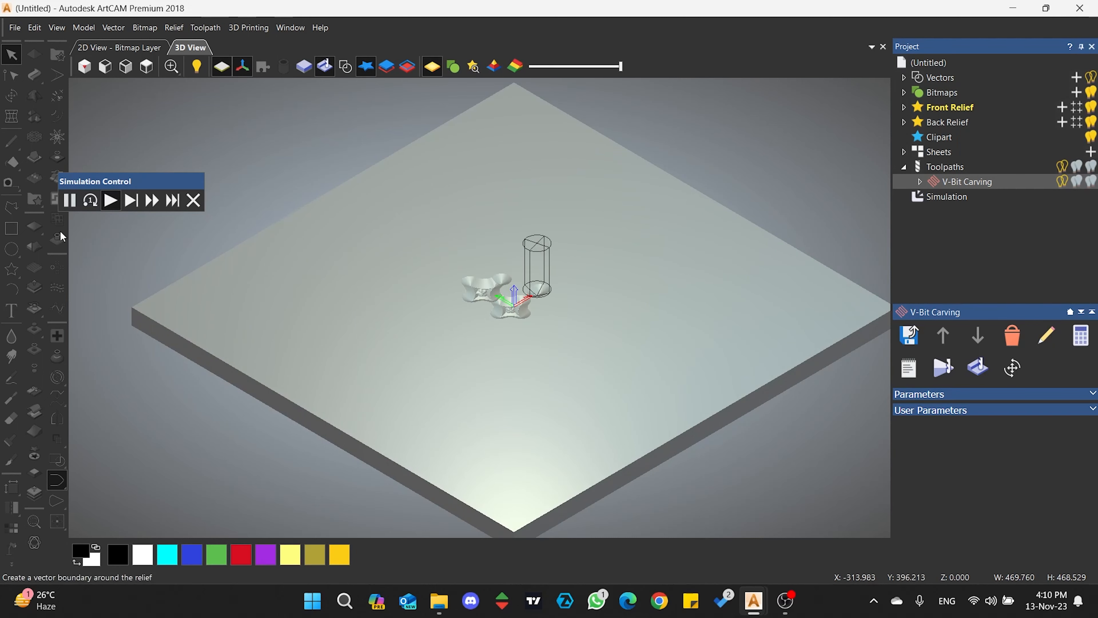
pyautogui.click(152, 200)
pyautogui.scroll(3, 611, 375)
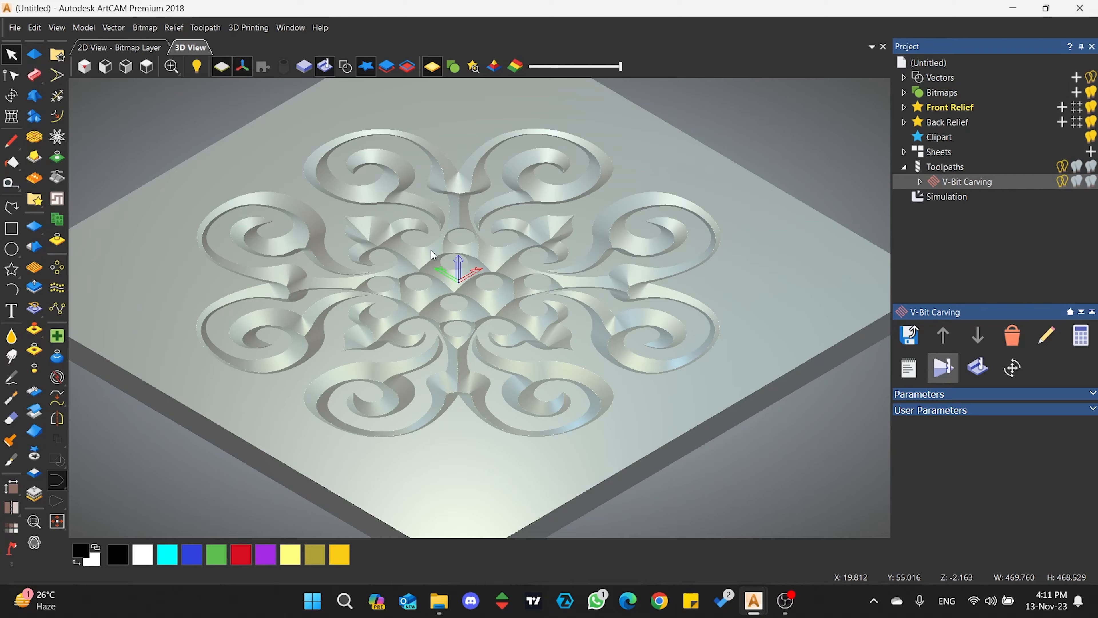
pyautogui.scroll(5, 444, 262)
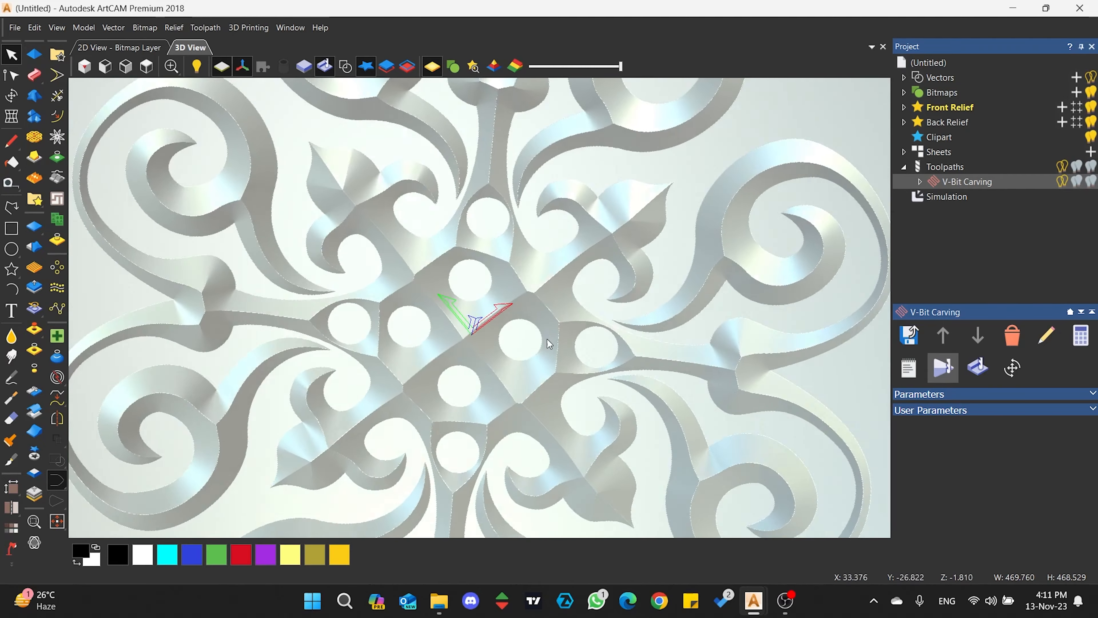
pyautogui.moveTo(547, 338); pyautogui.dragTo(445, 197)
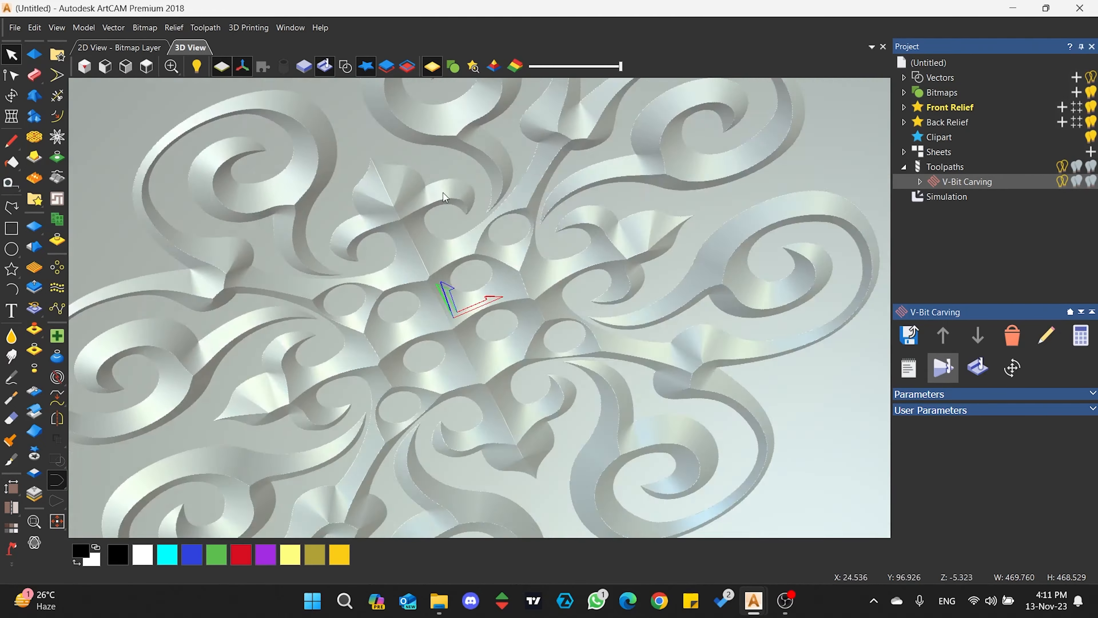
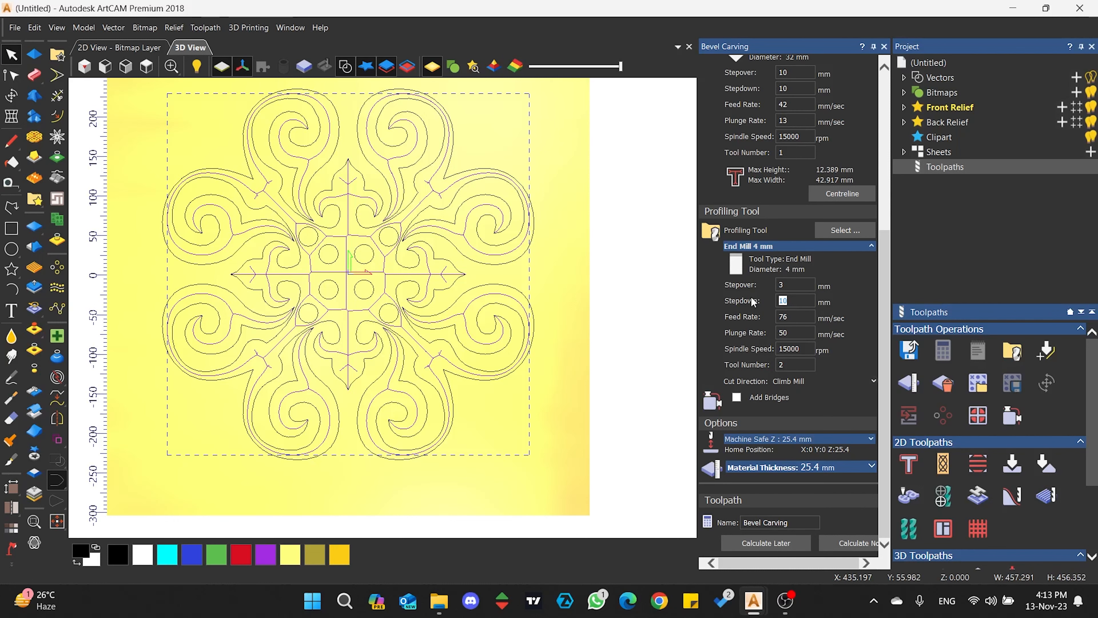
# Set the 4 mm profiling end mill's stepdown to 13 mm and calculate the Bevel Carving toolpath, accepting the depth warnings.
pyautogui.write('12')
pyautogui.write('3')
pyautogui.click(837, 544)
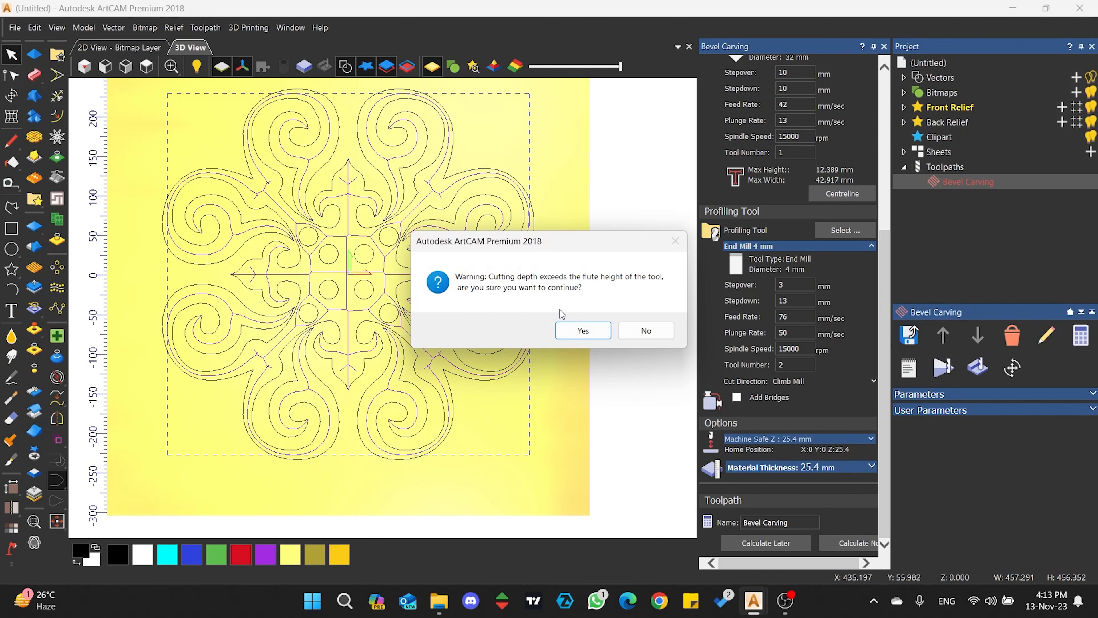
pyautogui.click(582, 330)
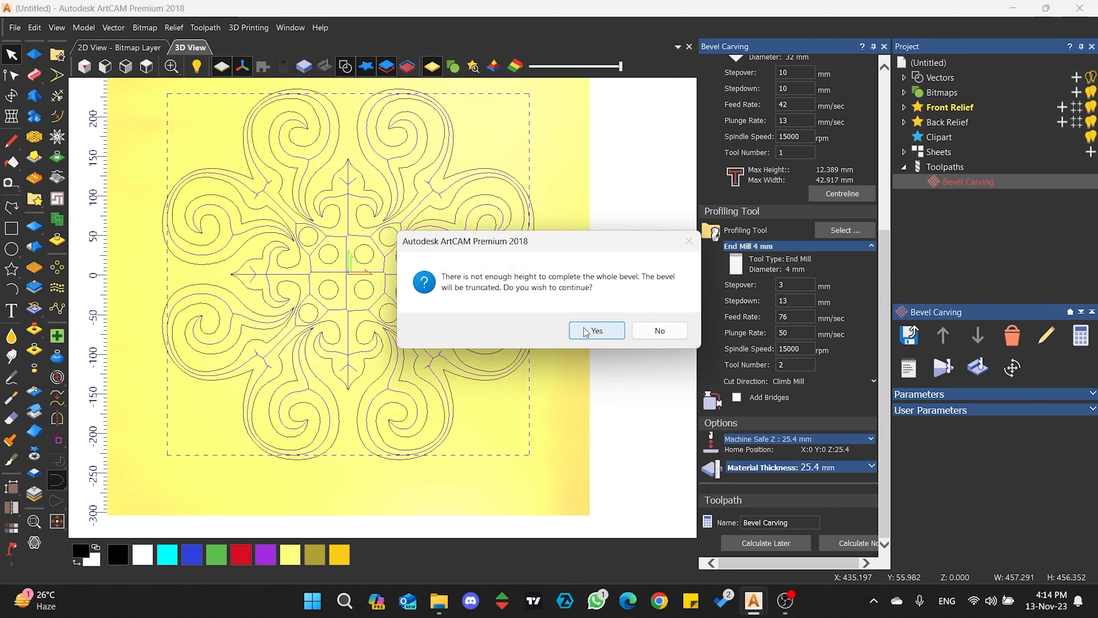
pyautogui.click(597, 330)
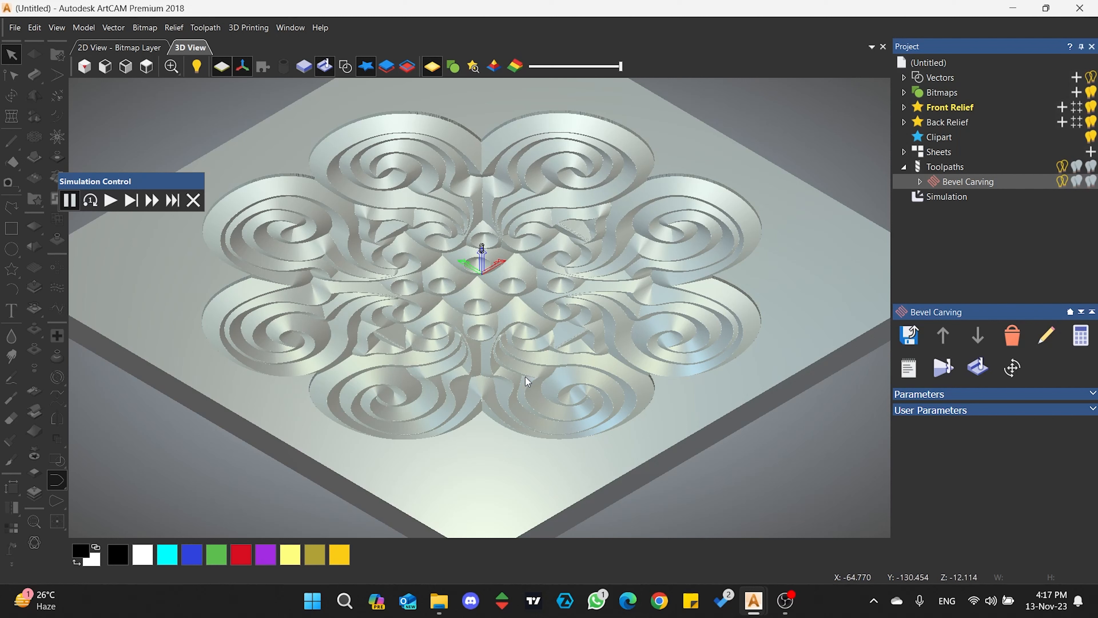
# Run the Bevel Carving simulation at fast speed and examine the carved ornament's central bevels up close.
pyautogui.click(111, 202)
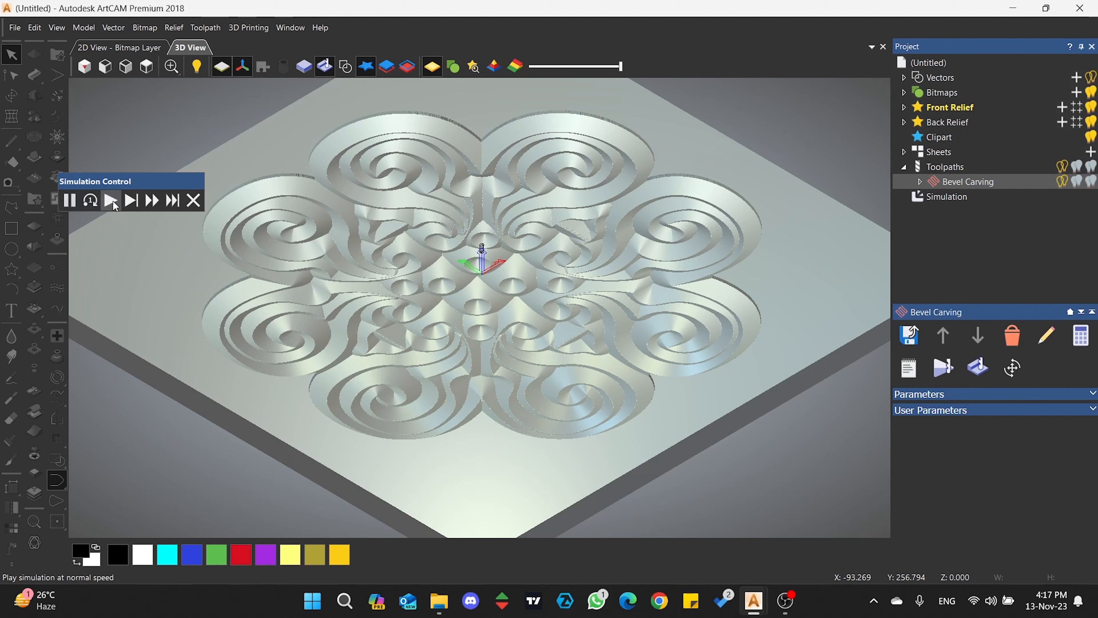
pyautogui.click(144, 201)
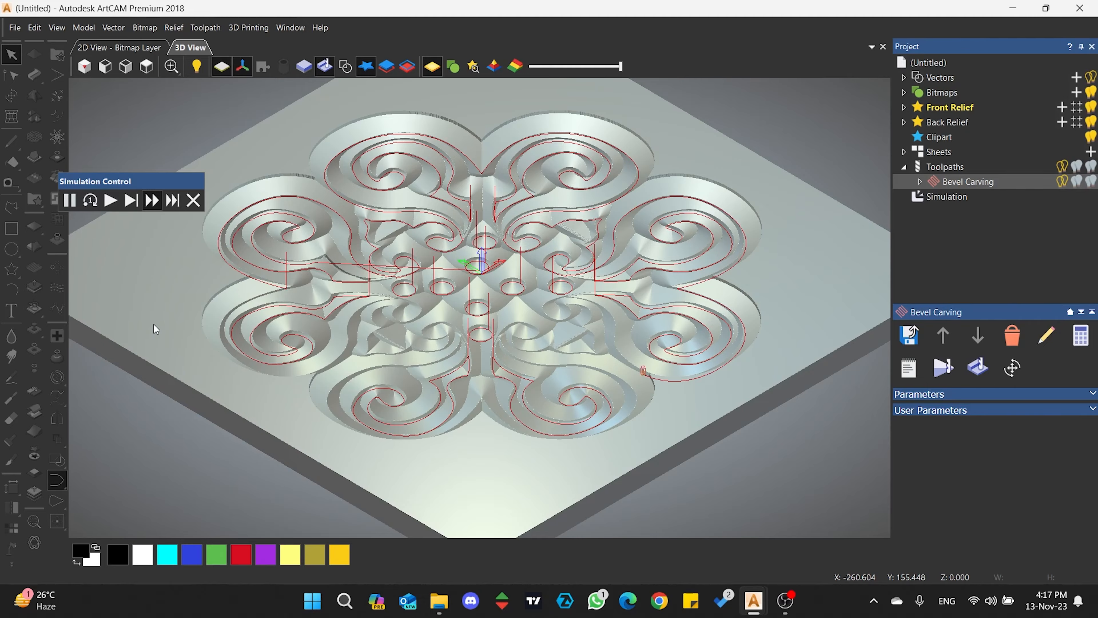
pyautogui.scroll(3, 468, 341)
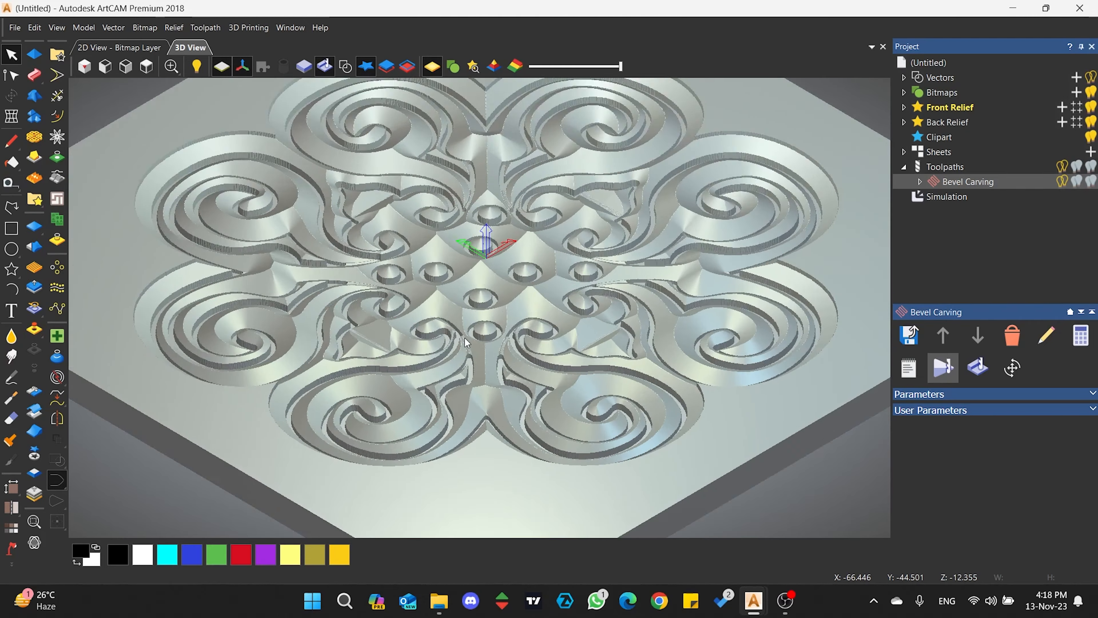
pyautogui.moveTo(454, 255); pyautogui.dragTo(435, 314)
pyautogui.scroll(2, 498, 355)
pyautogui.scroll(2, 498, 356)
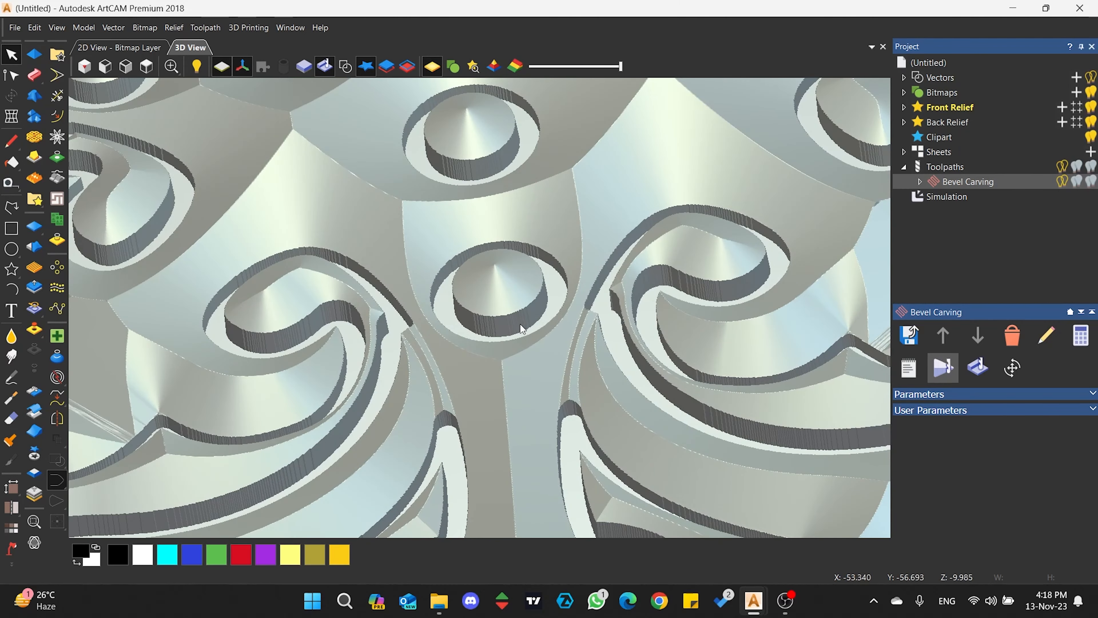
pyautogui.scroll(-1, 510, 305)
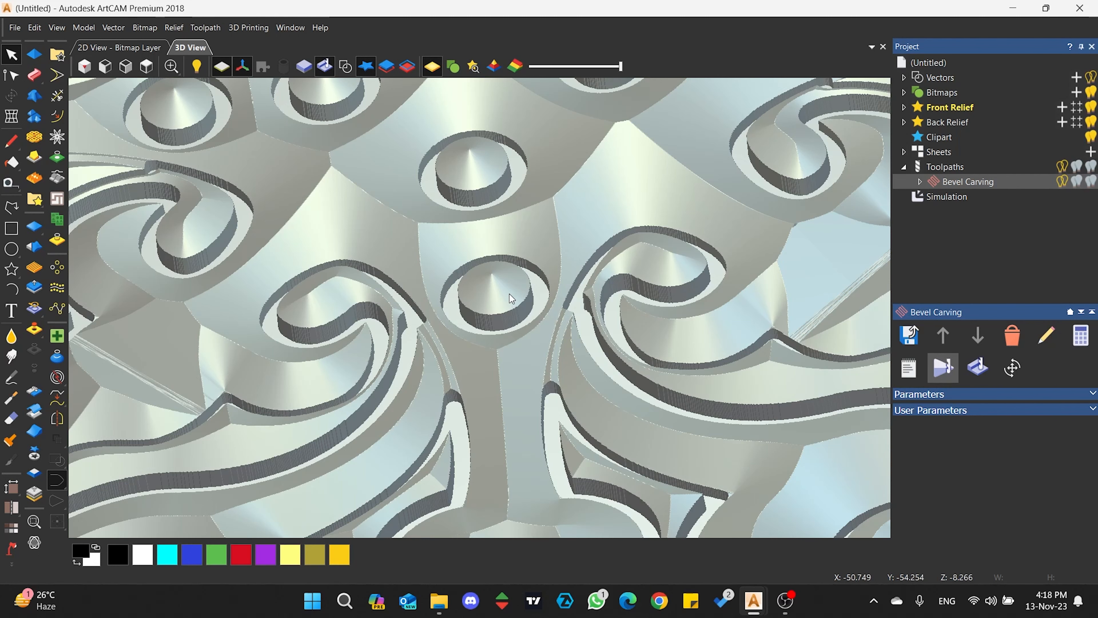
pyautogui.scroll(-5, 510, 303)
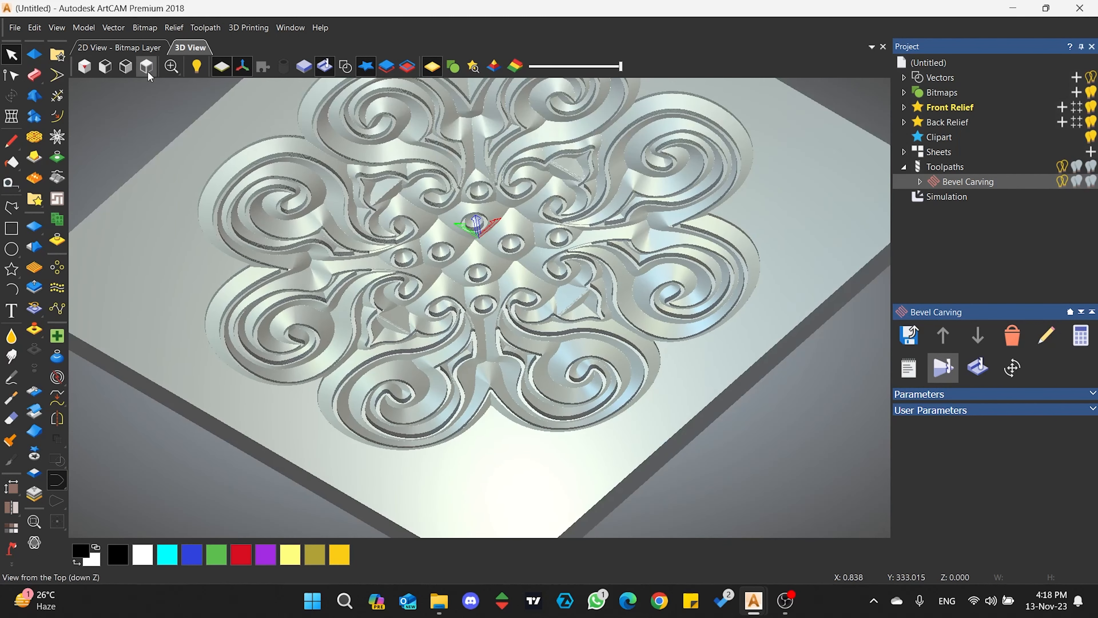
# In top view with vectors shown, draw a rectangle about 566 by 540 mm around the whole ornament.
pyautogui.click(147, 66)
pyautogui.click(345, 66)
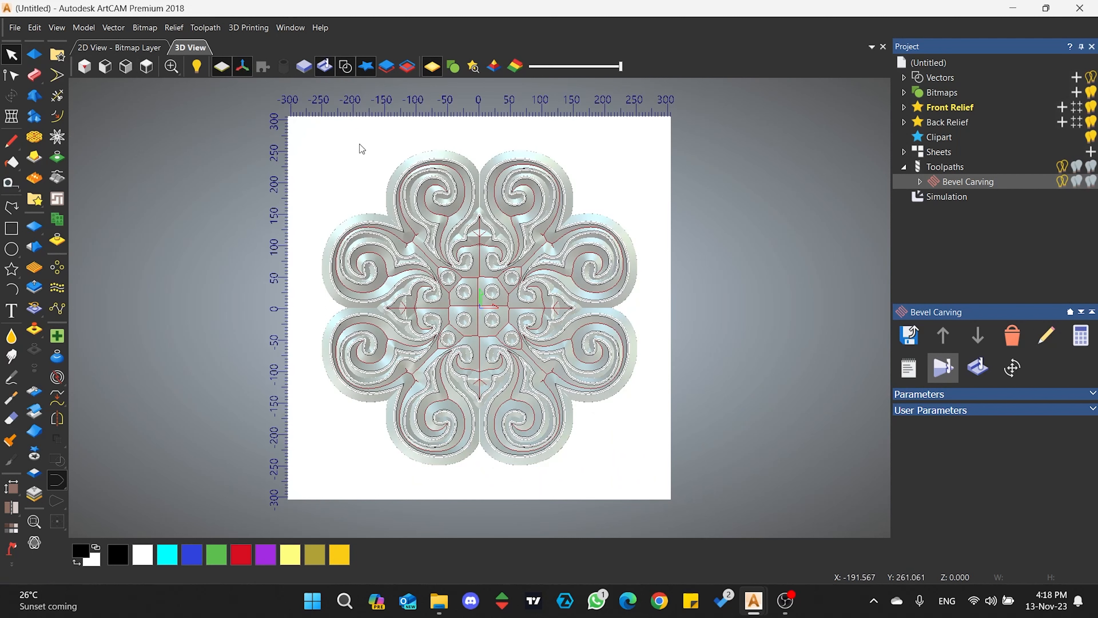
pyautogui.click(11, 228)
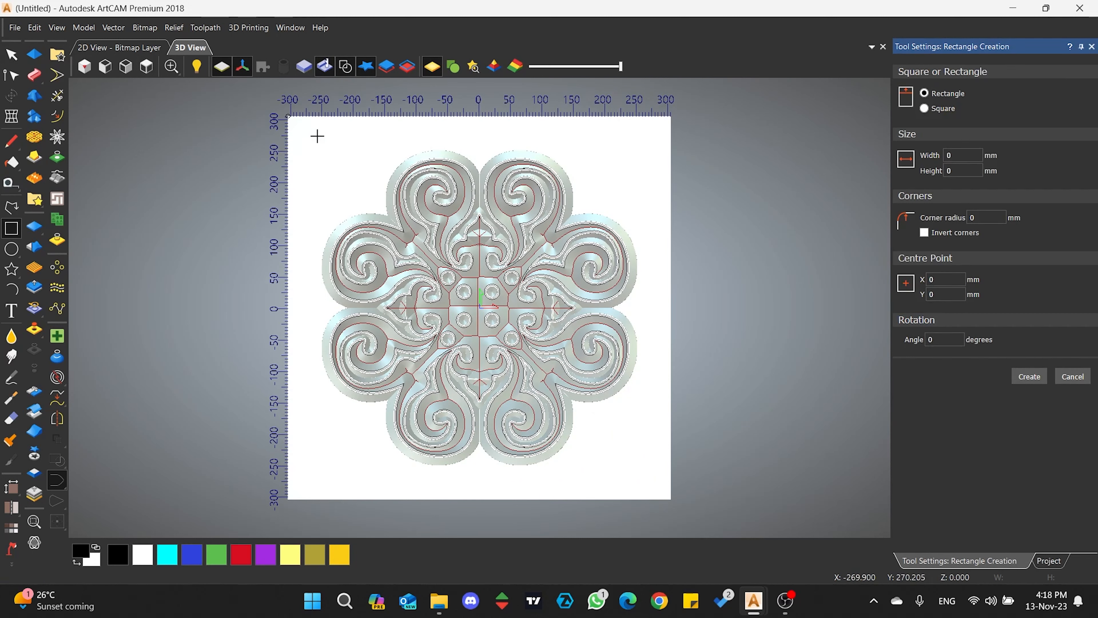
pyautogui.moveTo(303, 140); pyautogui.dragTo(659, 479)
pyautogui.press('Return')
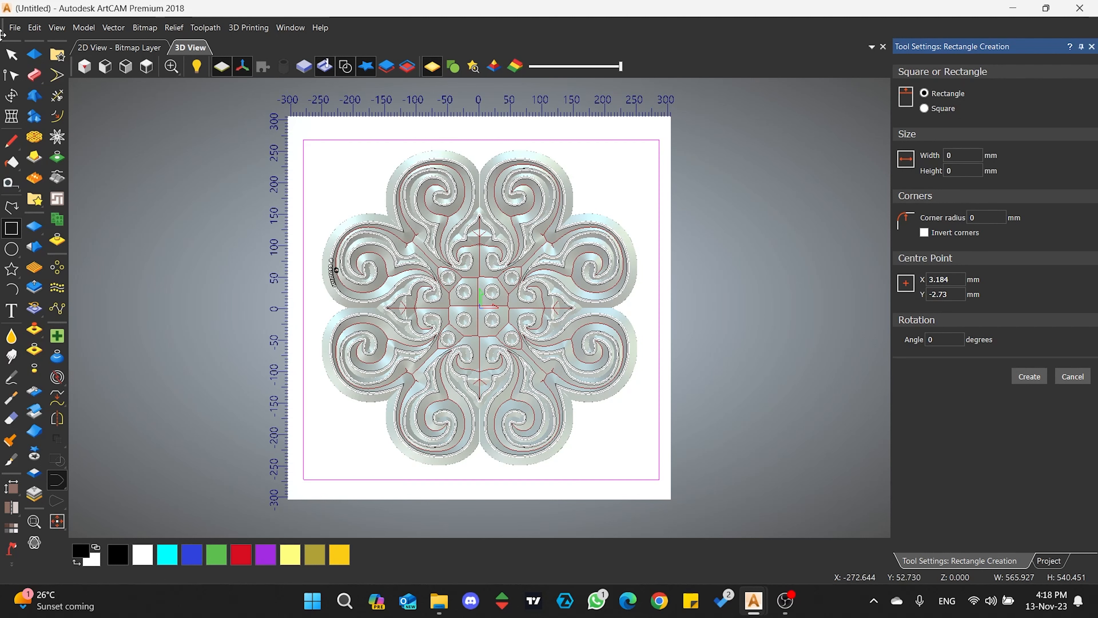
pyautogui.click(11, 55)
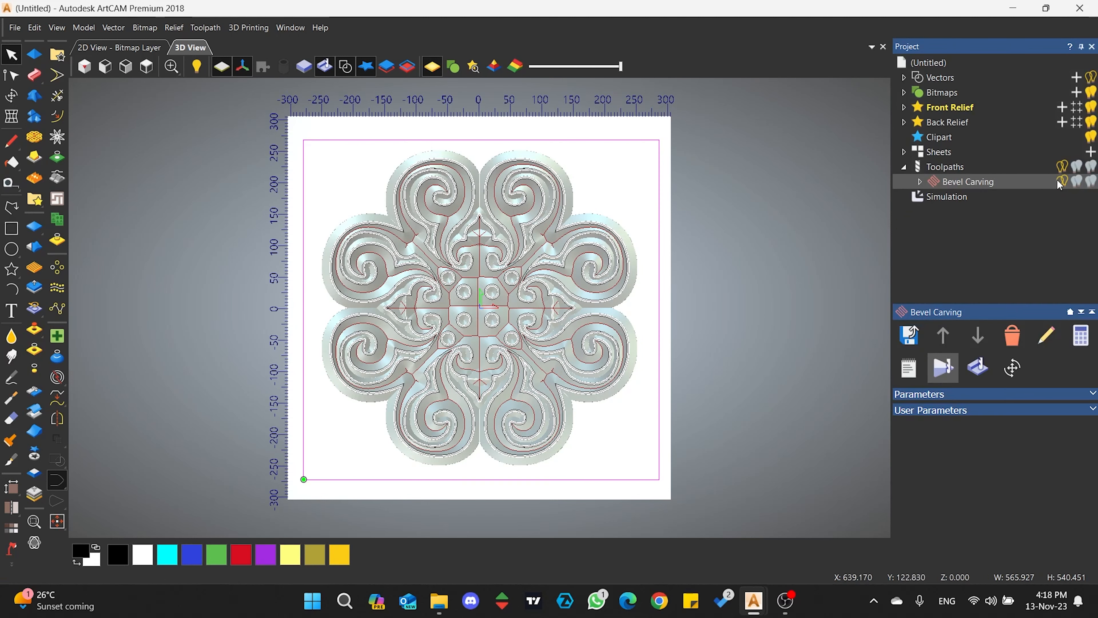
# Hide the Bevel Carving toolpath and start a 2D Area Clearance of all vectors with finish depth 15.839, using End Mill 6 mm and End Mill 4 mm.
pyautogui.click(1057, 180)
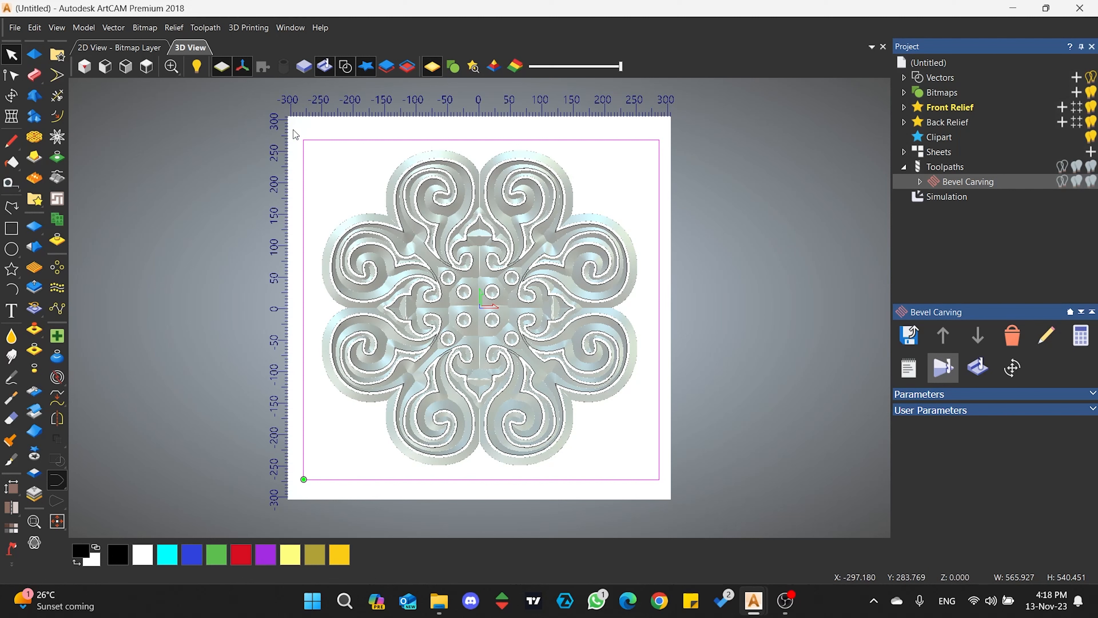
pyautogui.moveTo(295, 134); pyautogui.dragTo(725, 529)
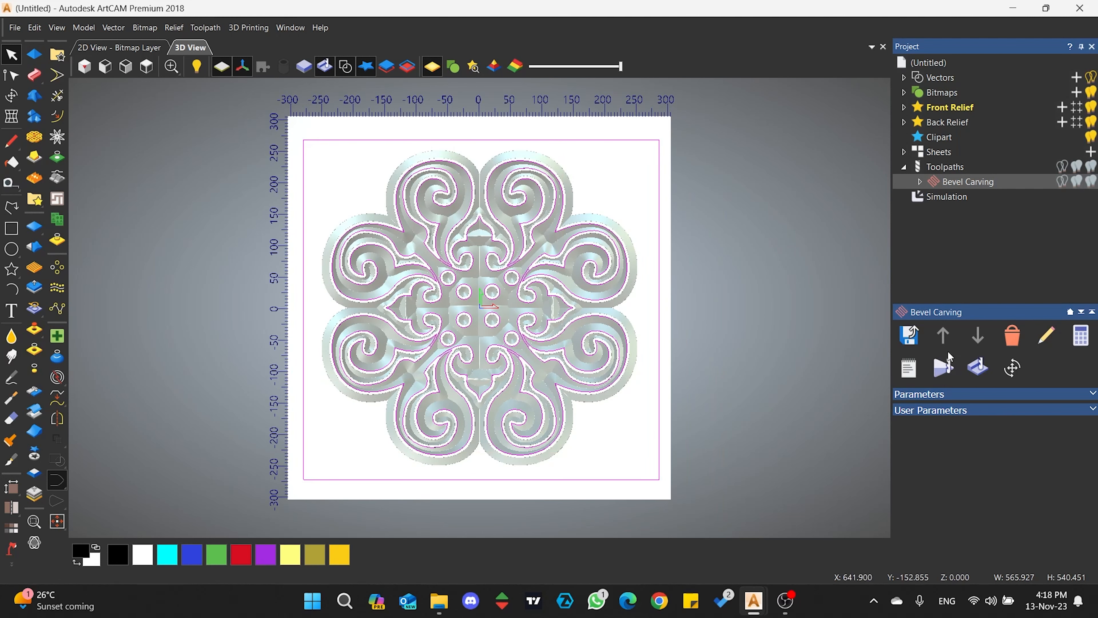
pyautogui.click(938, 167)
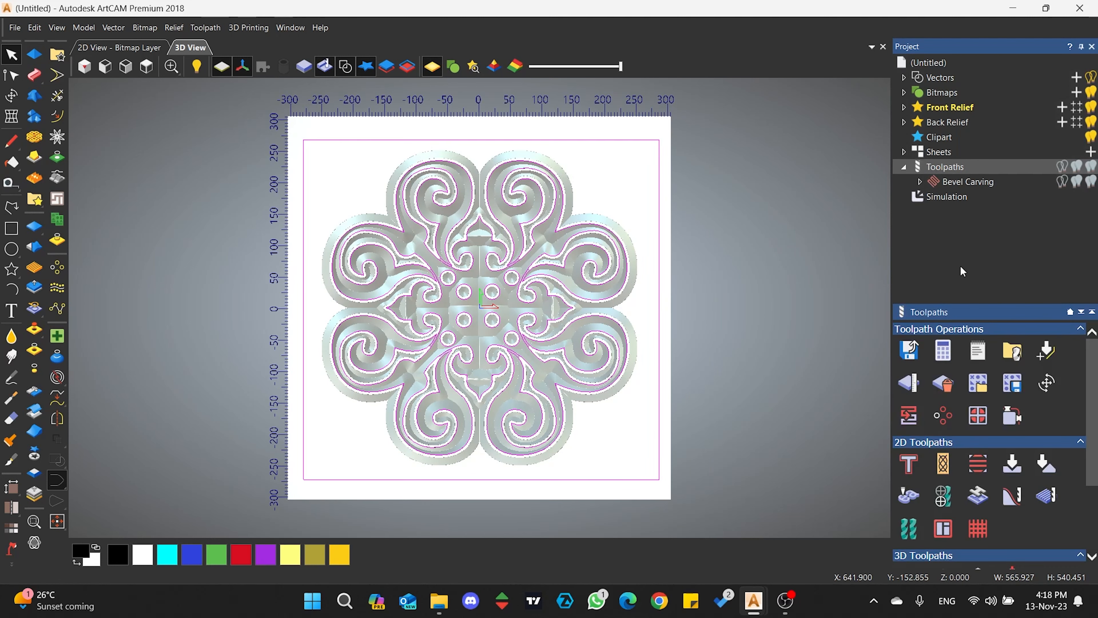
pyautogui.click(975, 468)
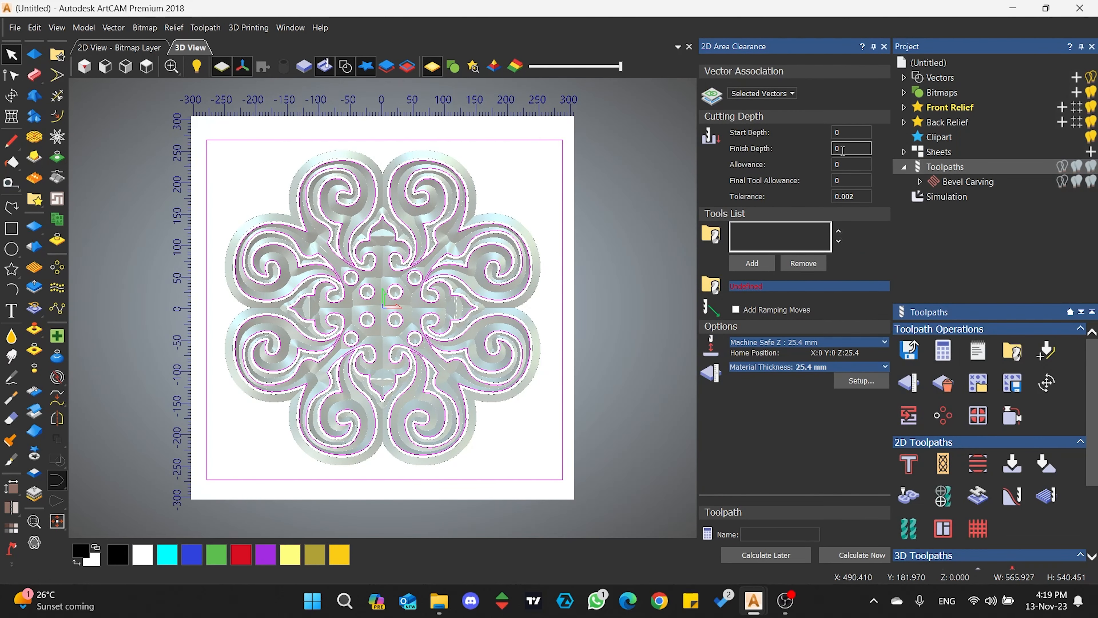
pyautogui.doubleClick(834, 149)
pyautogui.click(751, 263)
# Set the 6 mm end mill's stepover to 5 mm and its stepdown to 16 mm.
pyautogui.click(767, 228)
pyautogui.click(802, 337)
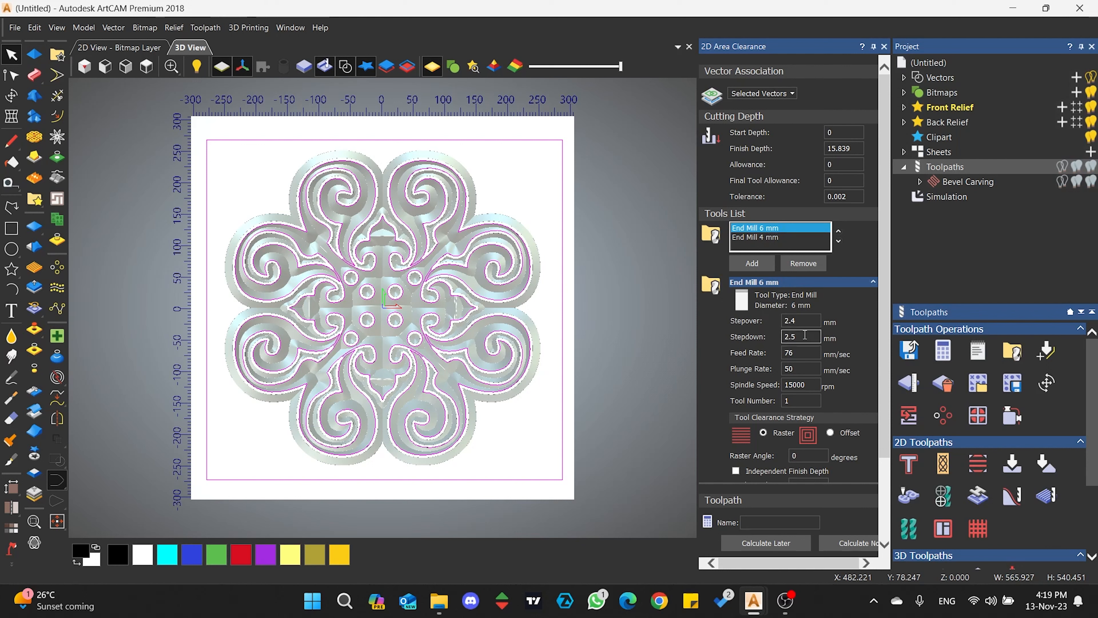
pyautogui.moveTo(803, 321); pyautogui.dragTo(756, 322)
pyautogui.write('5')
pyautogui.moveTo(798, 335); pyautogui.dragTo(745, 336)
pyautogui.write('15.')
pyautogui.press('BackSpace')
pyautogui.press('BackSpace')
pyautogui.write('6')
# Name the toolpath Area Clearance and set the 4 mm end mill's stepover to 3 mm and stepdown to 16 mm.
pyautogui.scroll(-3, 741, 334)
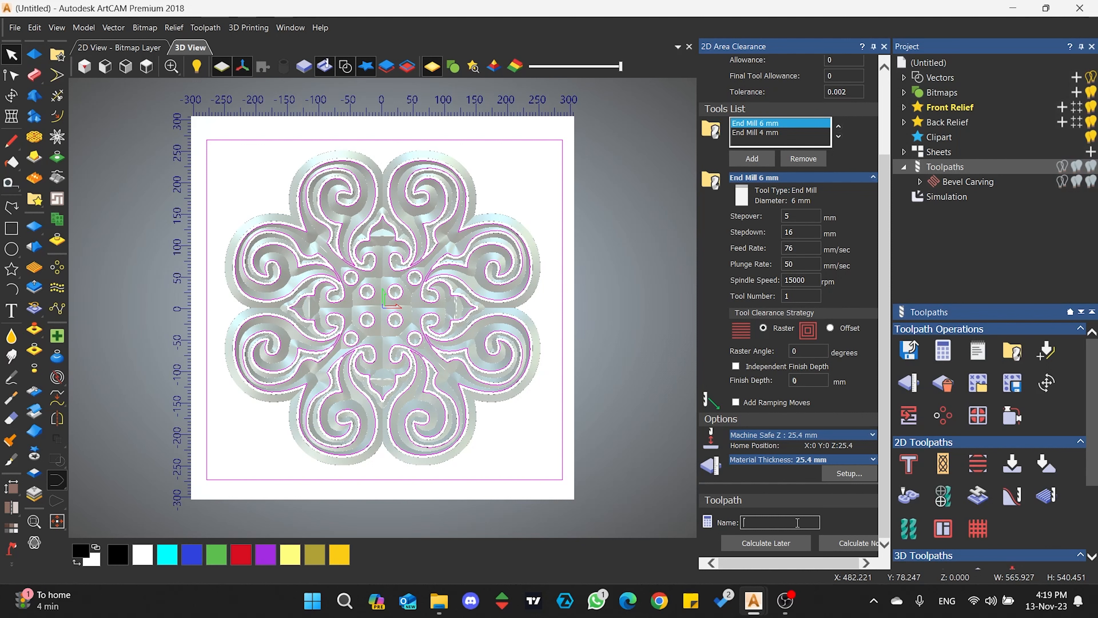
pyautogui.write('Area Clearance')
pyautogui.click(766, 133)
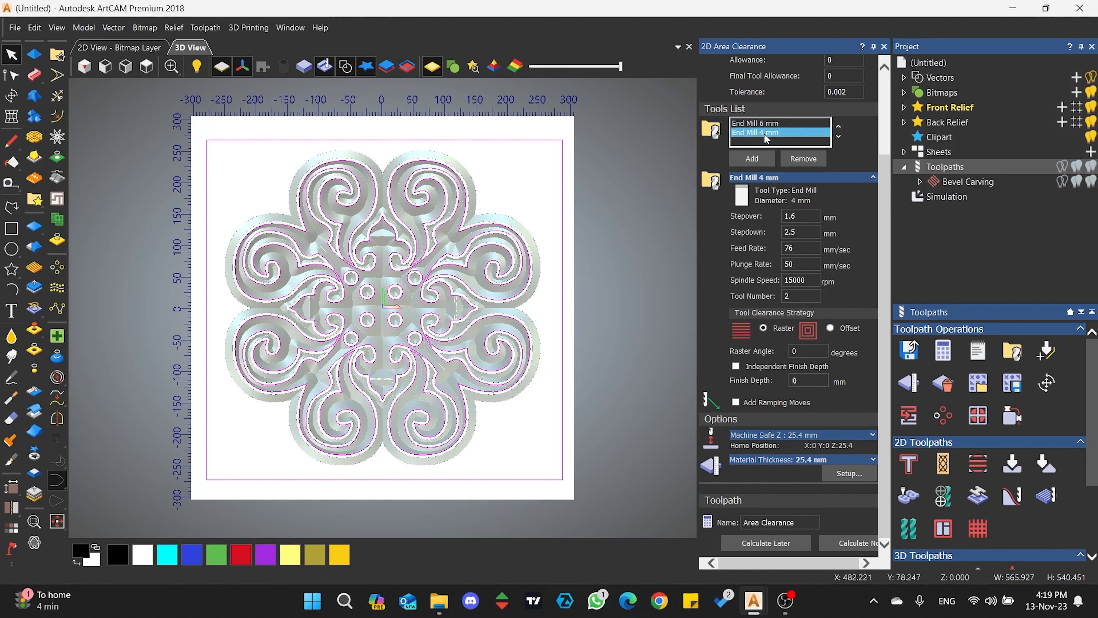
pyautogui.click(785, 216)
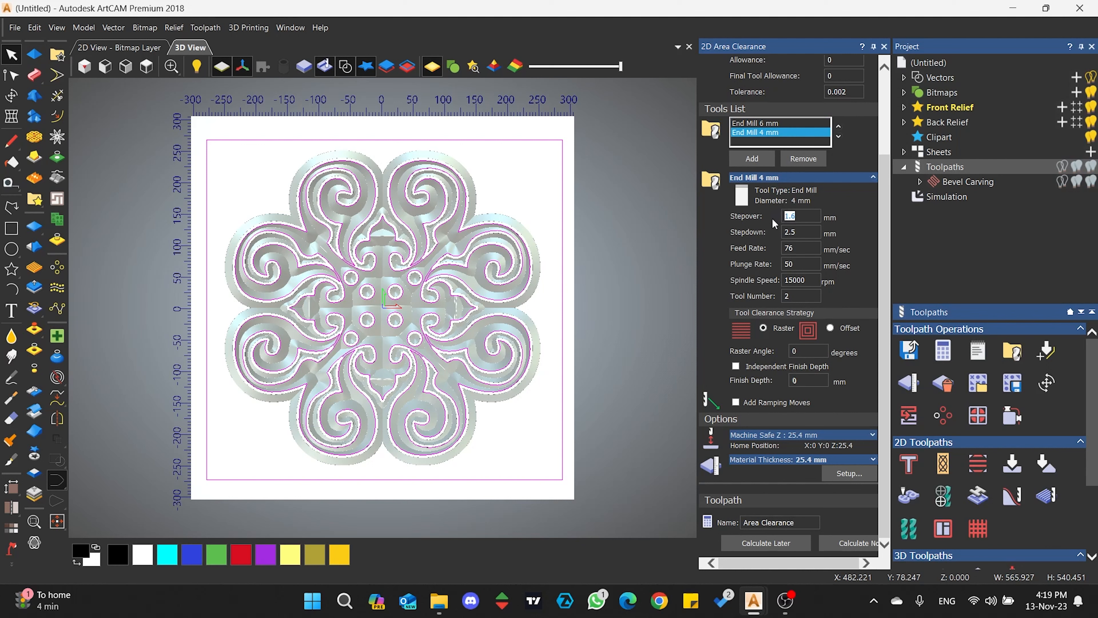
pyautogui.write('3')
pyautogui.press('Tab')
pyautogui.write('16')
# Calculate the Area Clearance toolpath immediately, close its settings and simulate it at fast speed.
pyautogui.click(834, 547)
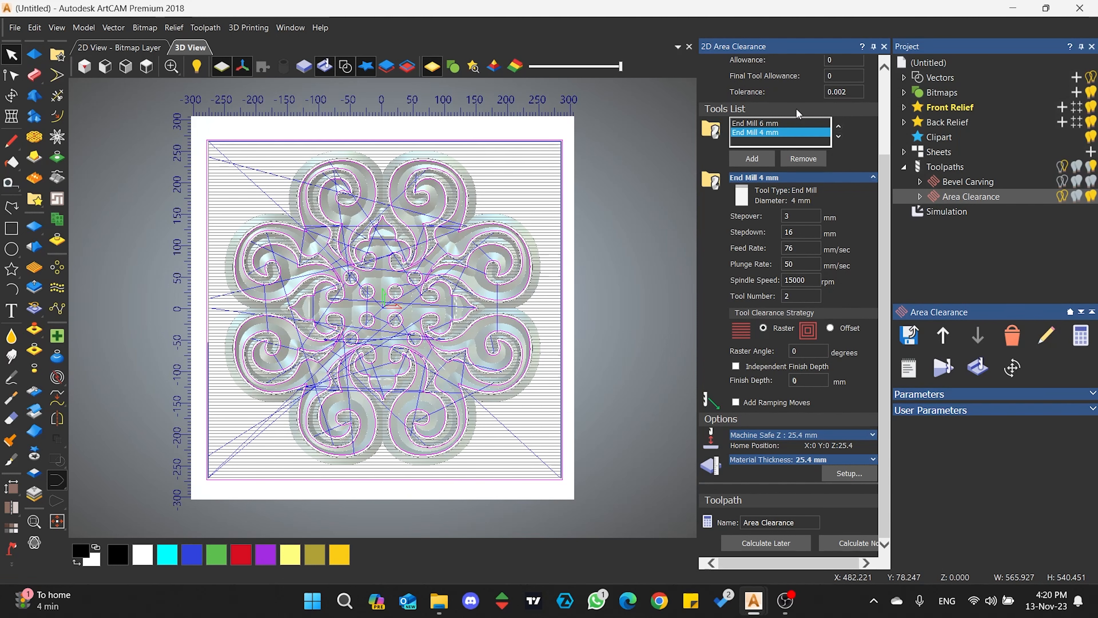
pyautogui.click(884, 46)
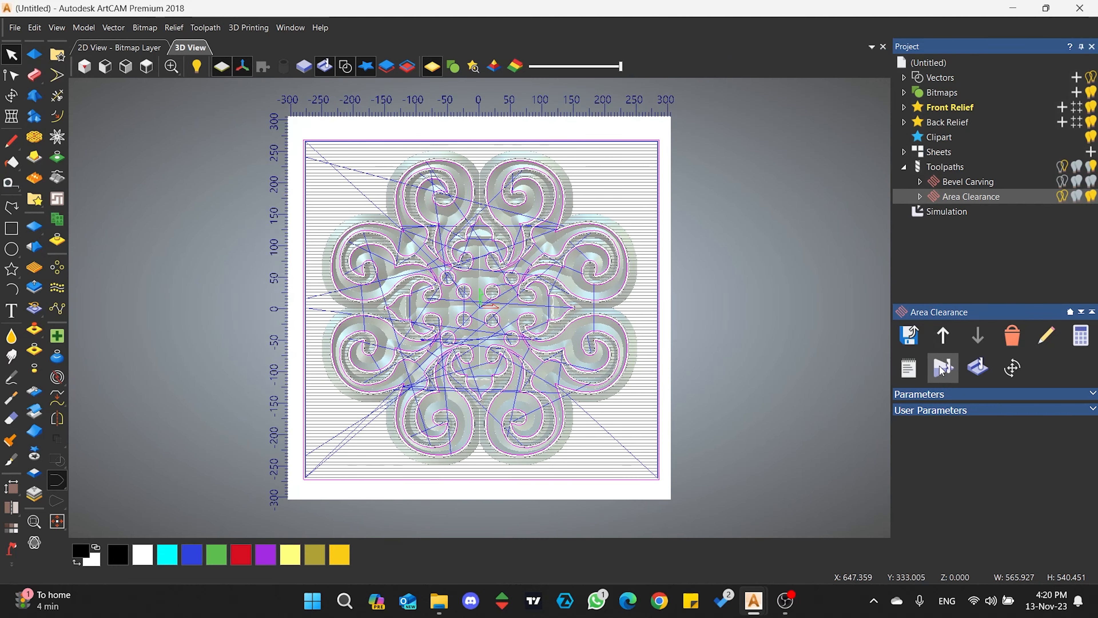
pyautogui.click(942, 368)
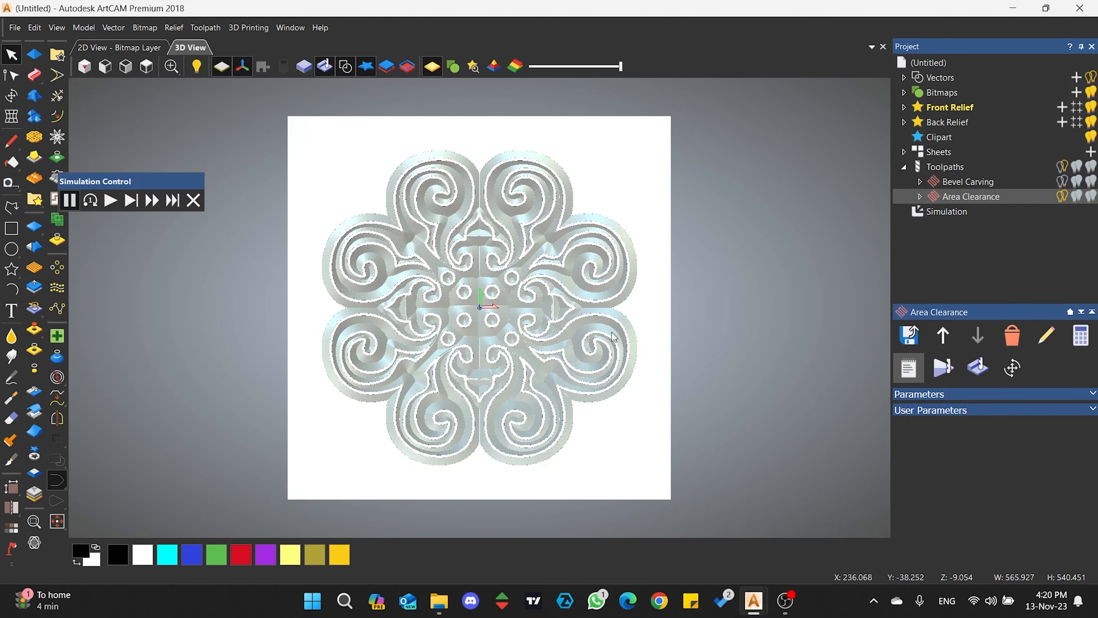
pyautogui.click(110, 200)
pyautogui.click(151, 200)
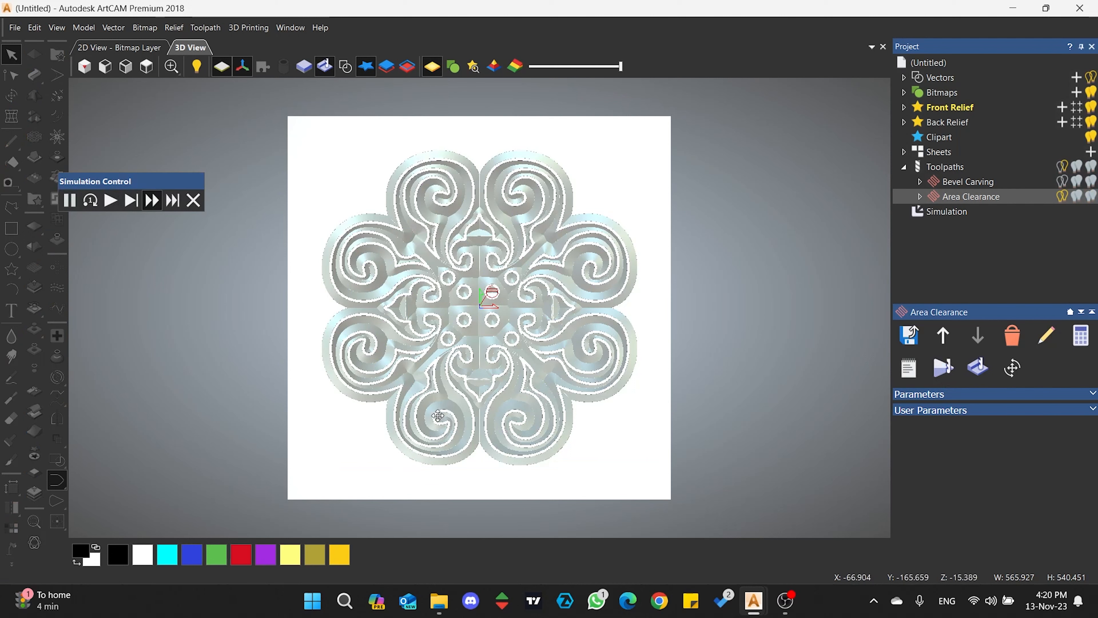
# Examine the cleared background and raised ornament in the simulated relief from several angles.
pyautogui.click(85, 66)
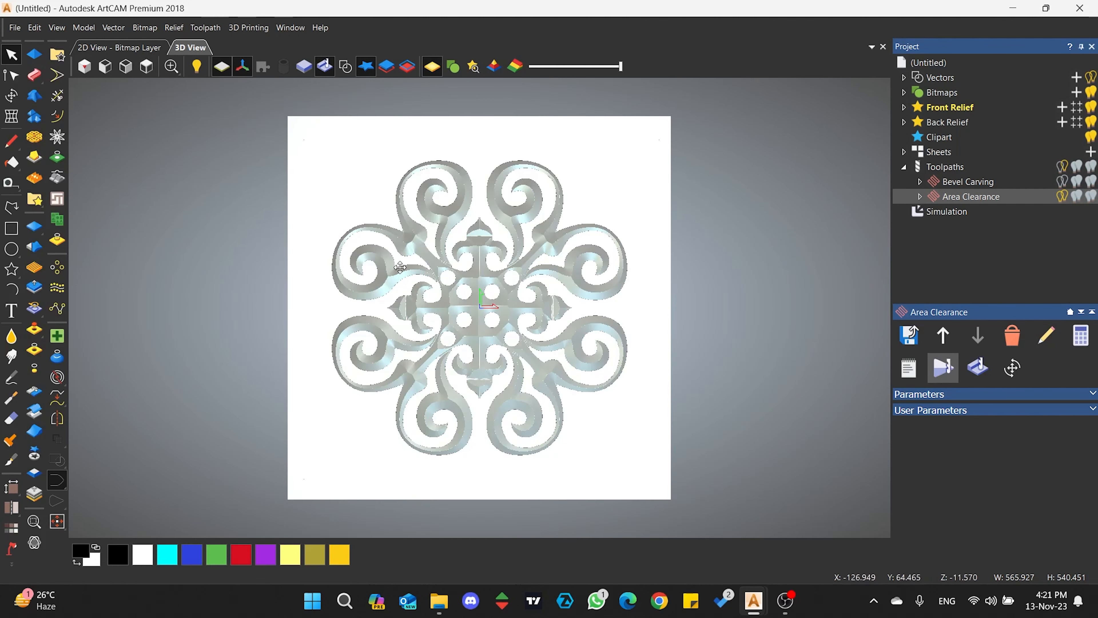
pyautogui.scroll(3, 456, 334)
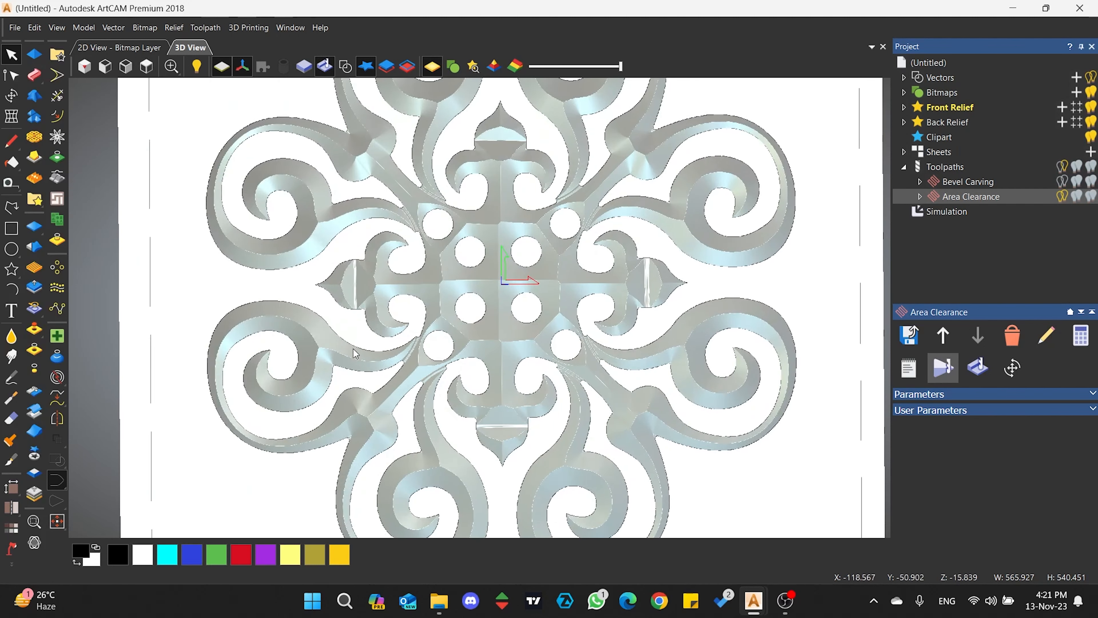
pyautogui.moveTo(355, 341); pyautogui.dragTo(575, 256)
pyautogui.scroll(-2, 478, 307)
pyautogui.scroll(1, 393, 204)
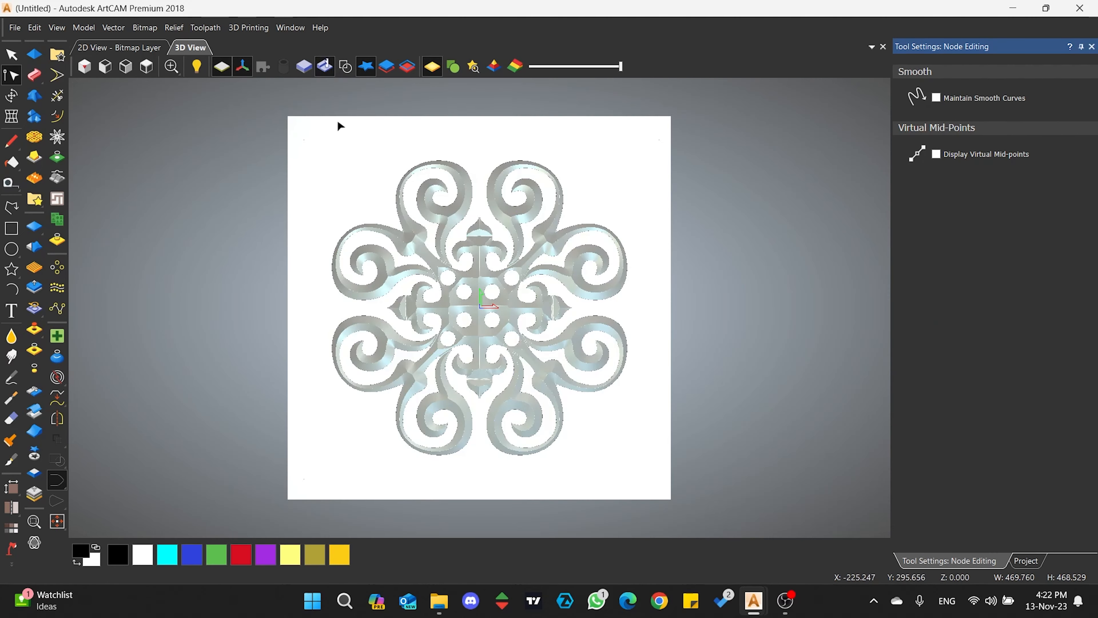
pyautogui.click(11, 54)
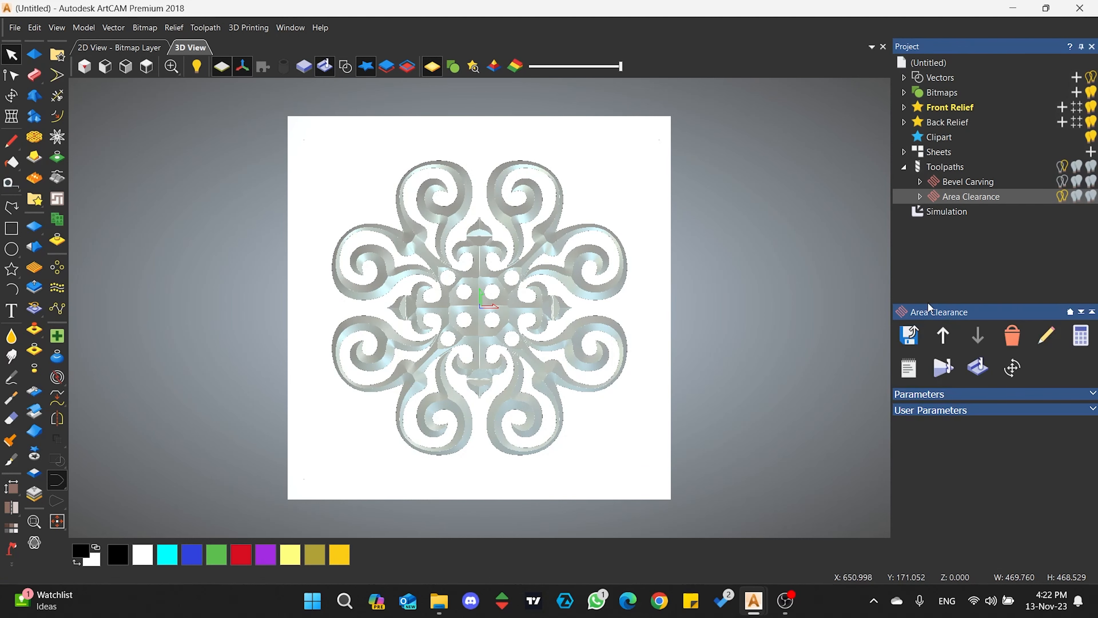
pyautogui.click(927, 311)
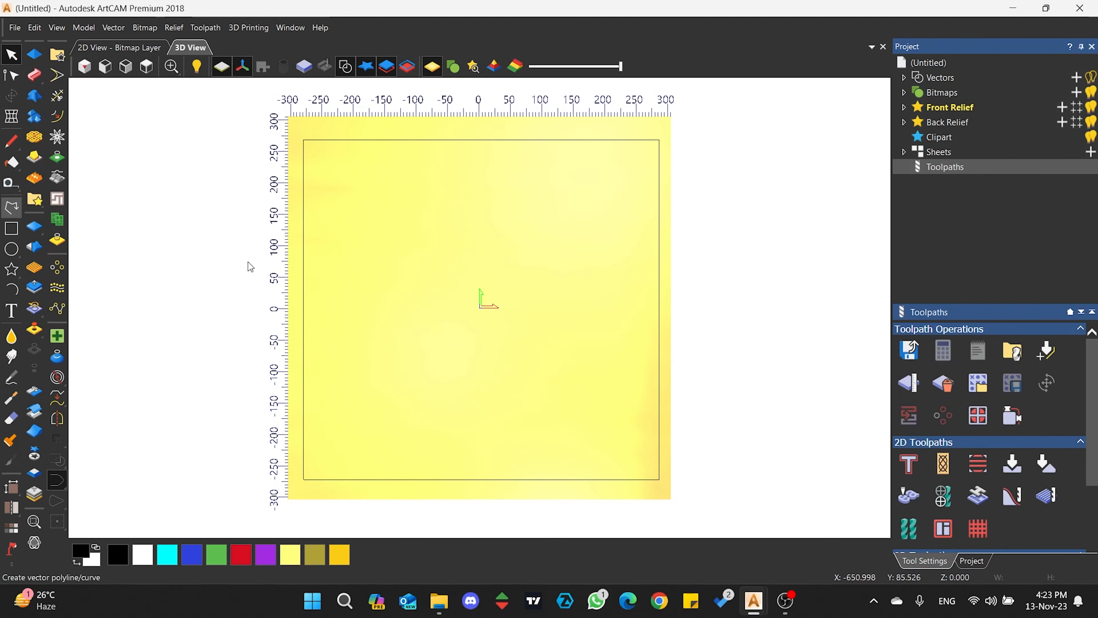
# Draw a shallow upward-bowed arc about 262 mm wide in the upper half of the rectangle.
pyautogui.click(366, 252)
pyautogui.click(530, 229)
pyautogui.click(11, 75)
pyautogui.press('a')
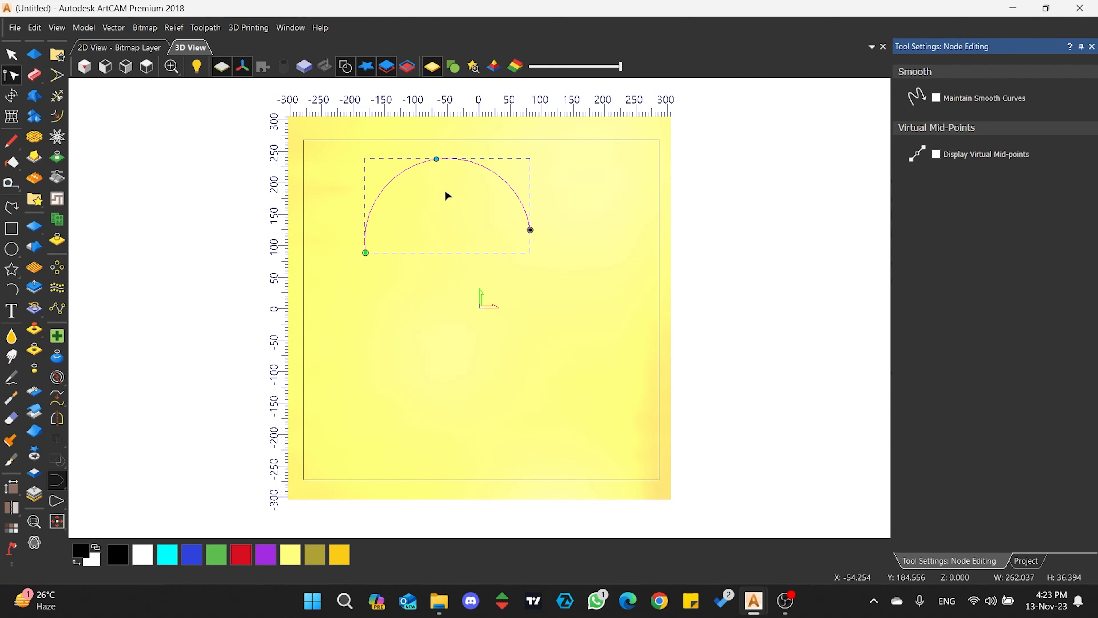
pyautogui.moveTo(436, 159); pyautogui.dragTo(444, 215)
pyautogui.click(11, 54)
# Draw a horizontal line about 145 mm long outside the model, beside the arc, and reshape it into a two-crested wave.
pyautogui.click(6, 211)
pyautogui.click(727, 217)
pyautogui.click(818, 217)
pyautogui.click(11, 75)
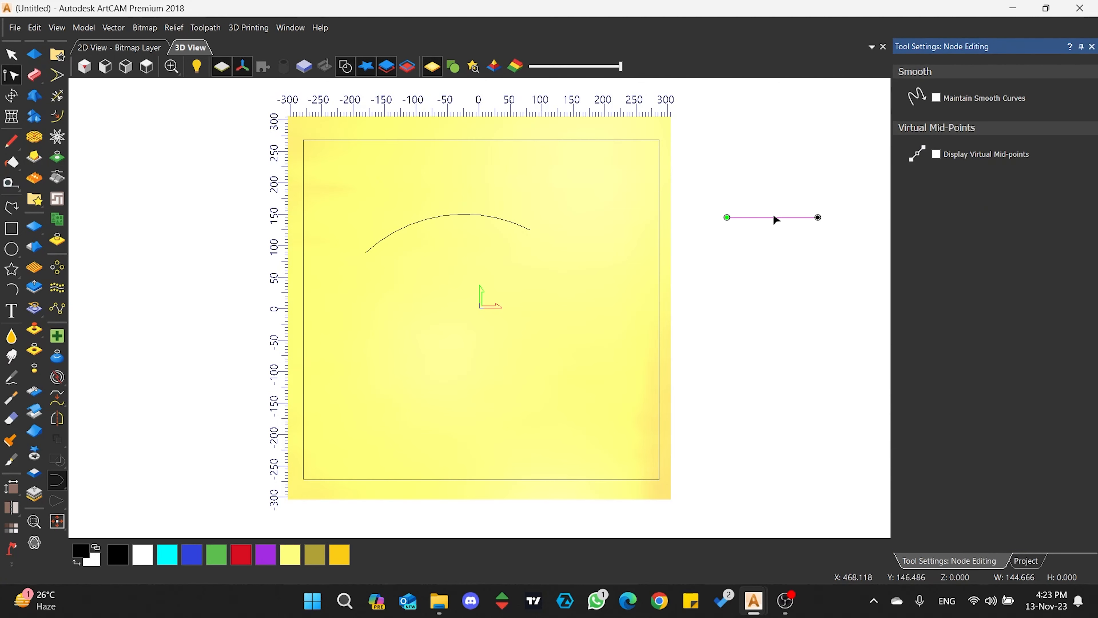
pyautogui.press('i')
pyautogui.press('b')
pyautogui.press('b')
pyautogui.moveTo(742, 217)
pyautogui.mouseDown()
pyautogui.moveTo(750, 196)
pyautogui.moveTo(797, 194)
pyautogui.mouseUp()
pyautogui.click(775, 265)
# Draw a second shallow upward-bowed arc about 223 mm wide below the first one.
pyautogui.scroll(1, 718, 241)
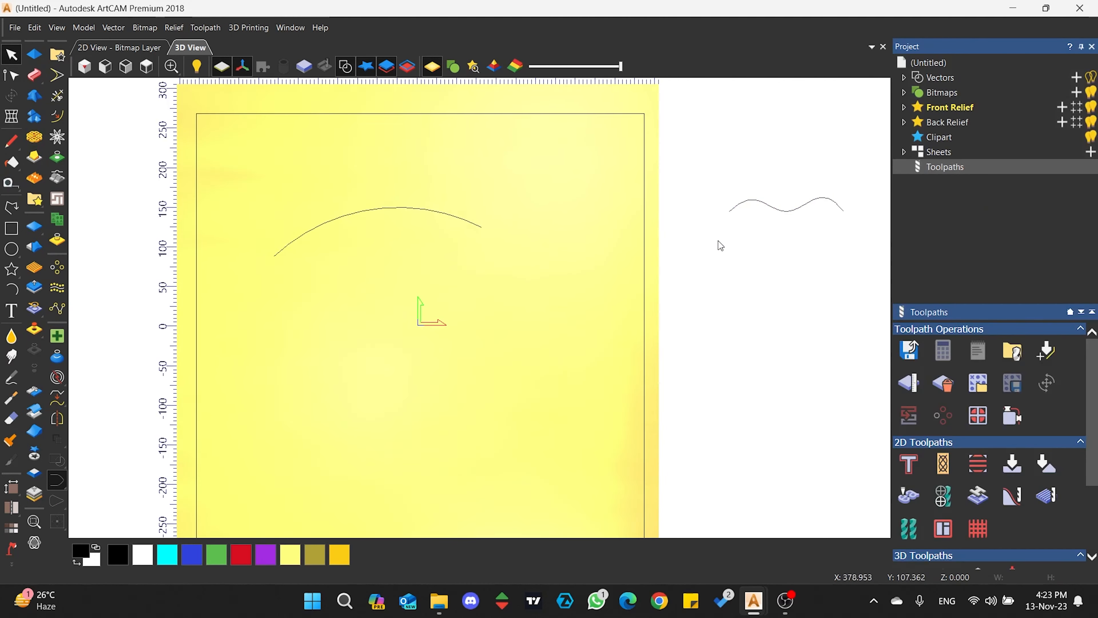
pyautogui.moveTo(718, 241); pyautogui.dragTo(678, 254, button='middle')
pyautogui.click(11, 209)
pyautogui.click(272, 352)
pyautogui.click(448, 315)
pyautogui.click(11, 74)
pyautogui.press('a')
pyautogui.moveTo(342, 246); pyautogui.dragTo(355, 309)
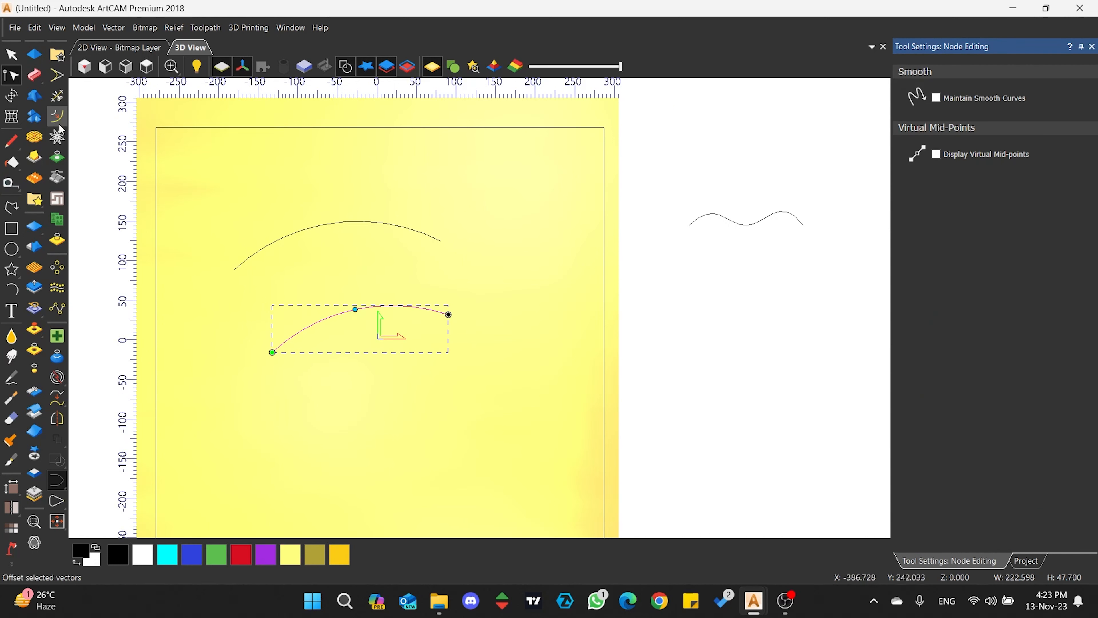
pyautogui.click(12, 54)
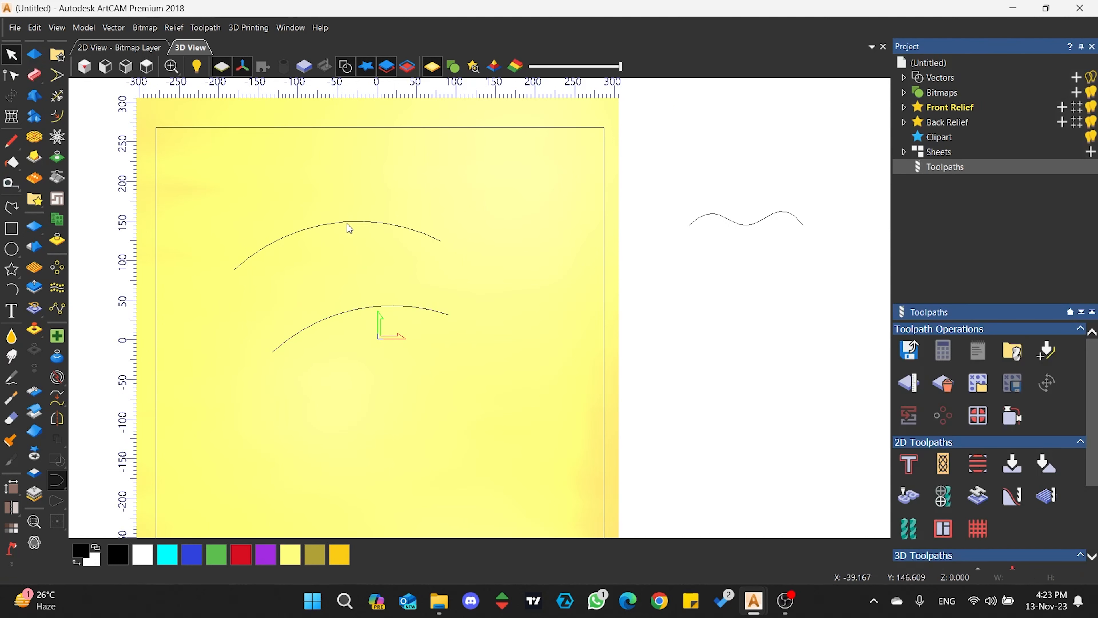
# Move the wave inside the rectangle's upper-right area and reverse both arcs' direction for a fluting toolpath.
pyautogui.moveTo(719, 215); pyautogui.dragTo(508, 176)
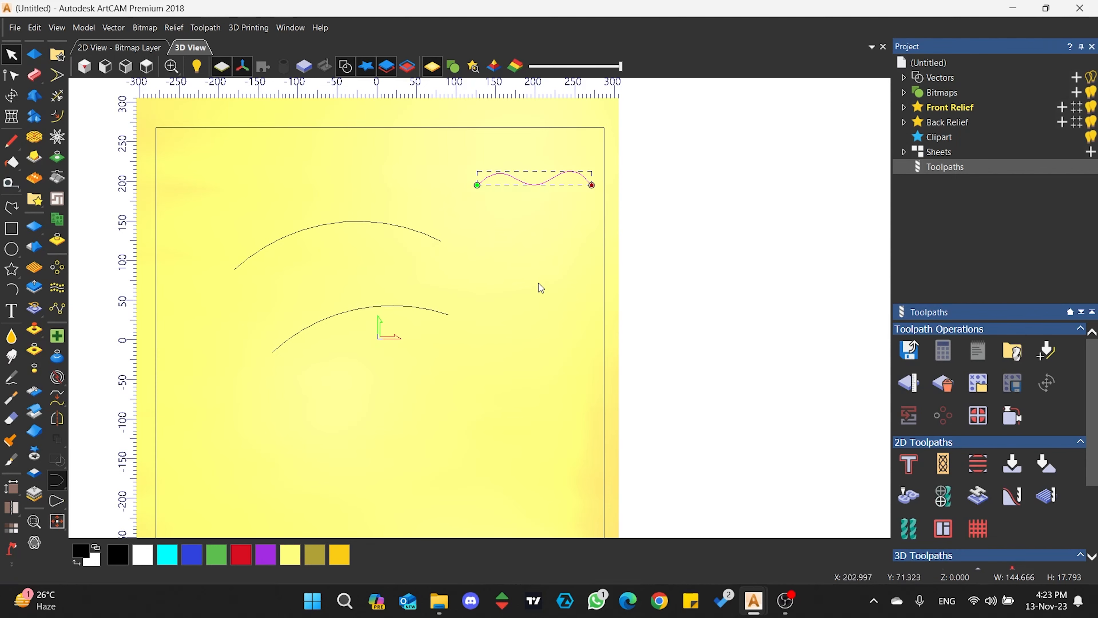
pyautogui.click(944, 463)
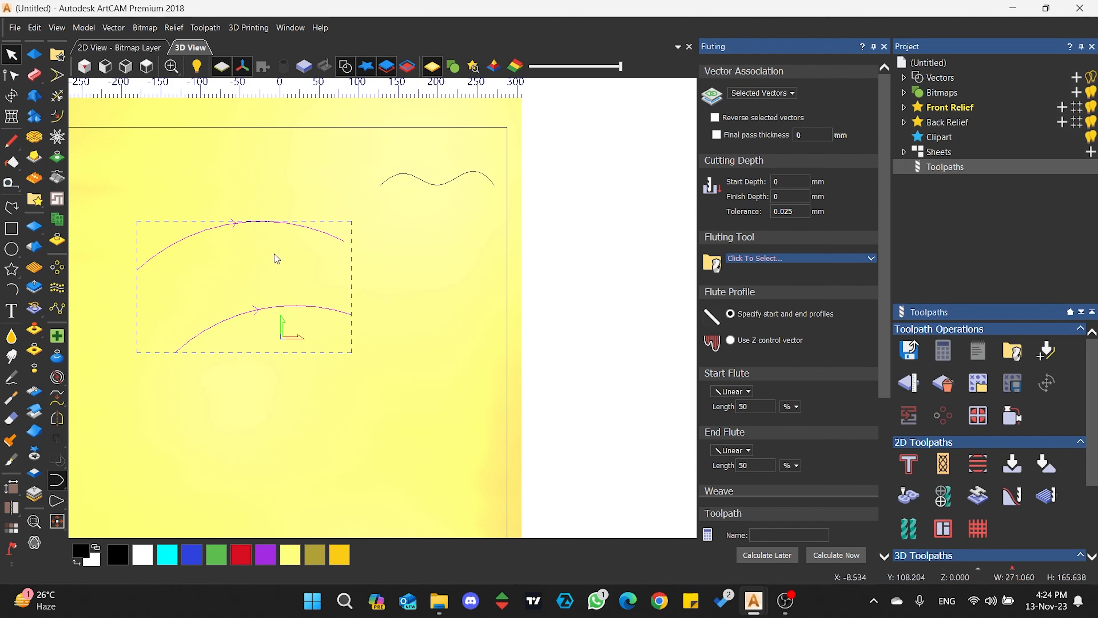
pyautogui.rightClick(262, 221)
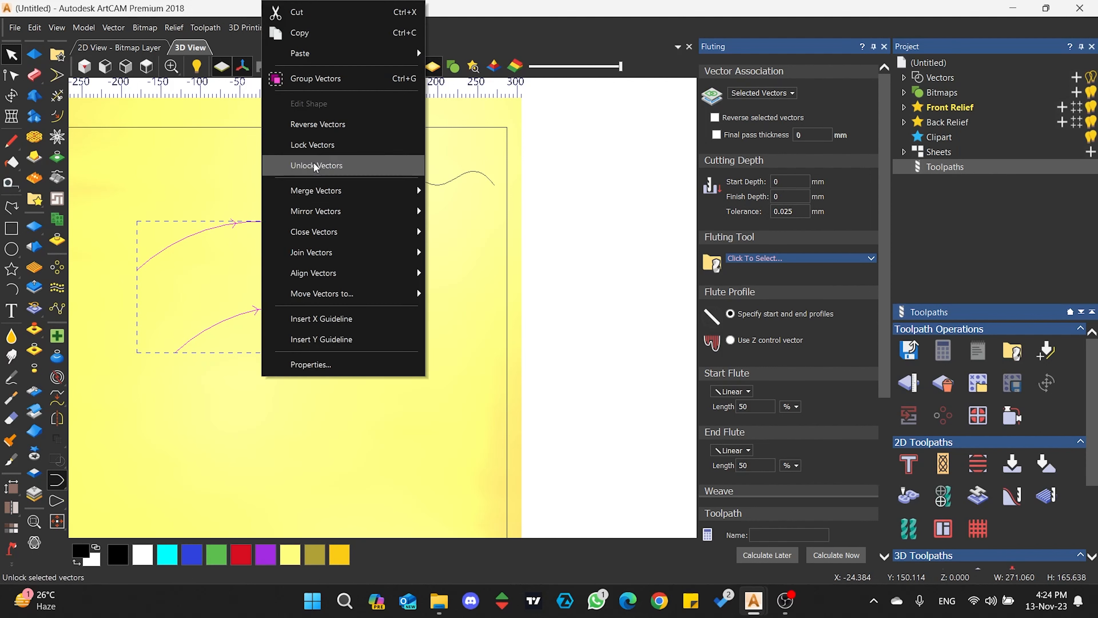
pyautogui.click(333, 124)
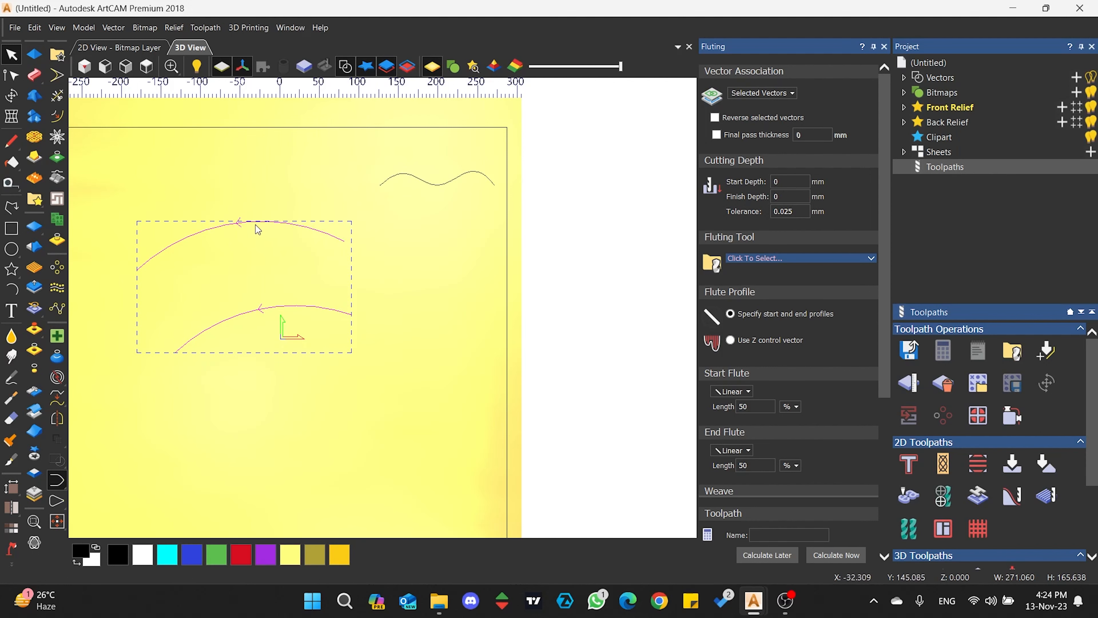
# With both arcs selected, set the fluting finish depth to 10 mm and choose the V-Bit 32 mm 90 degree tool.
pyautogui.click(152, 275)
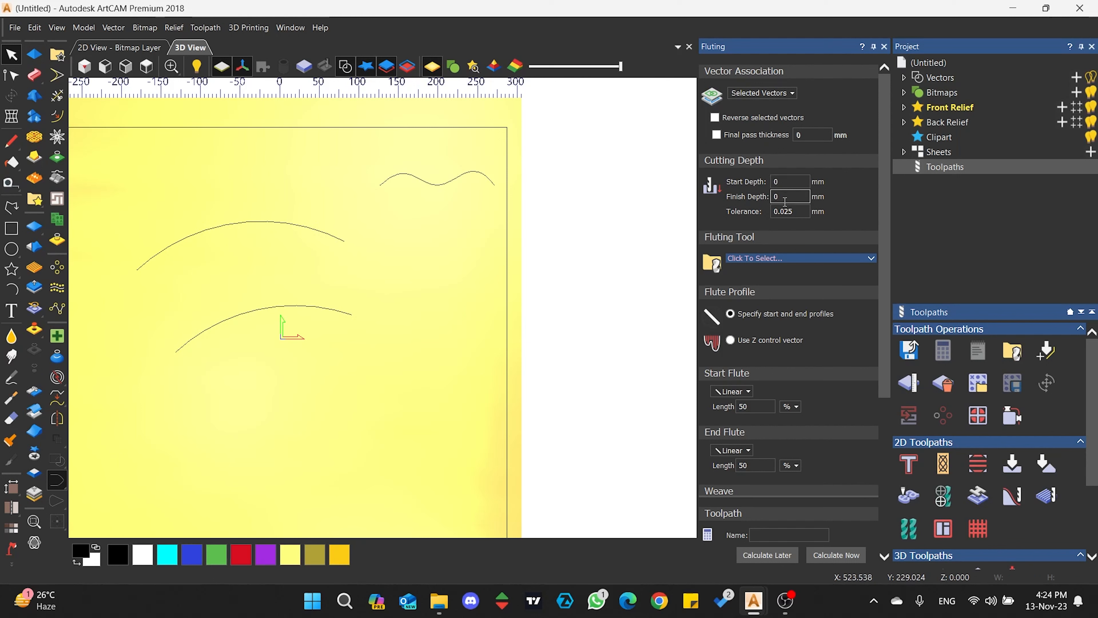
pyautogui.moveTo(336, 176); pyautogui.dragTo(263, 346)
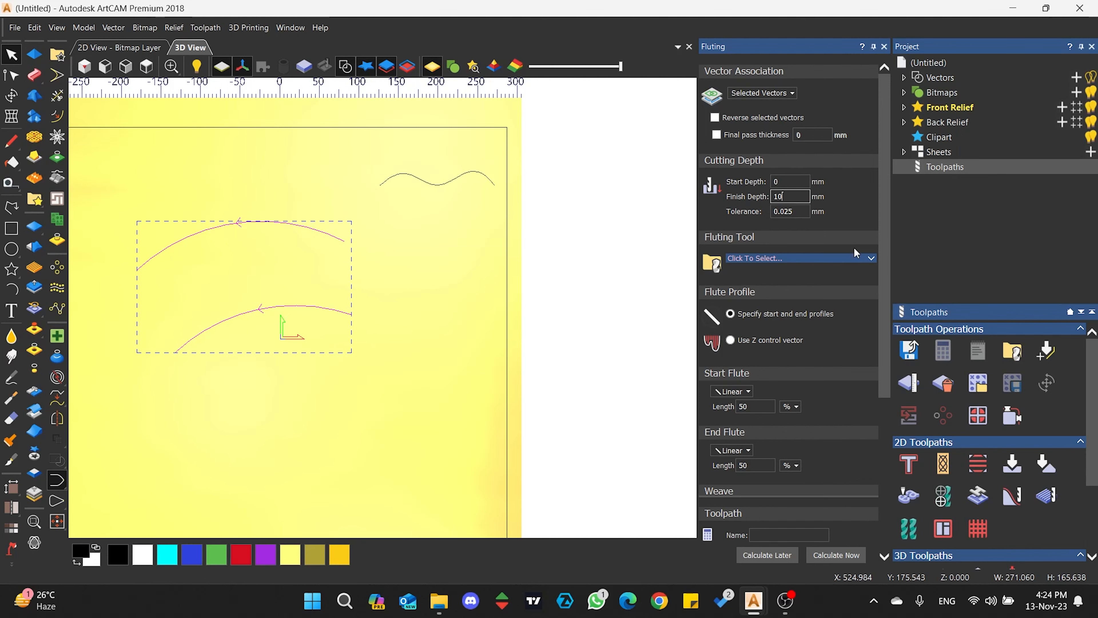
pyautogui.click(837, 257)
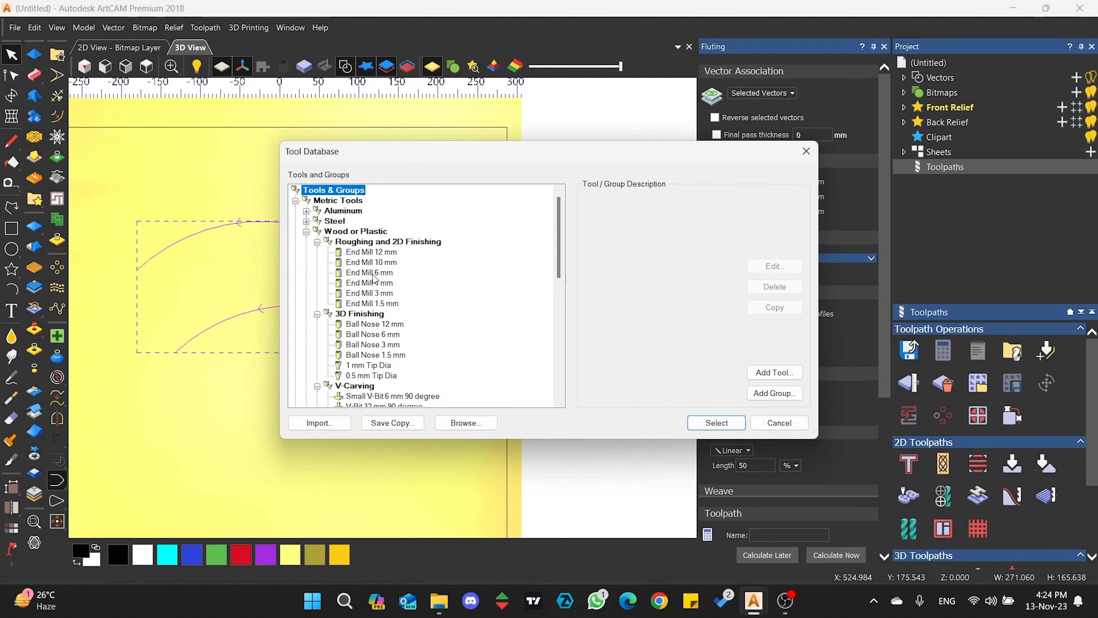
pyautogui.scroll(-3, 374, 279)
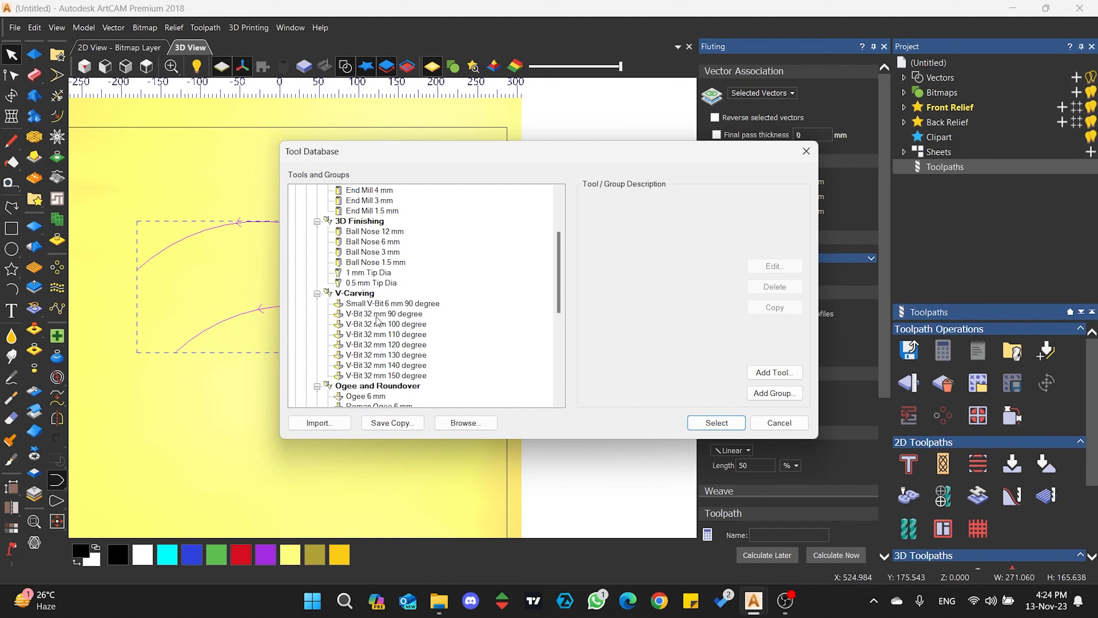
pyautogui.click(392, 315)
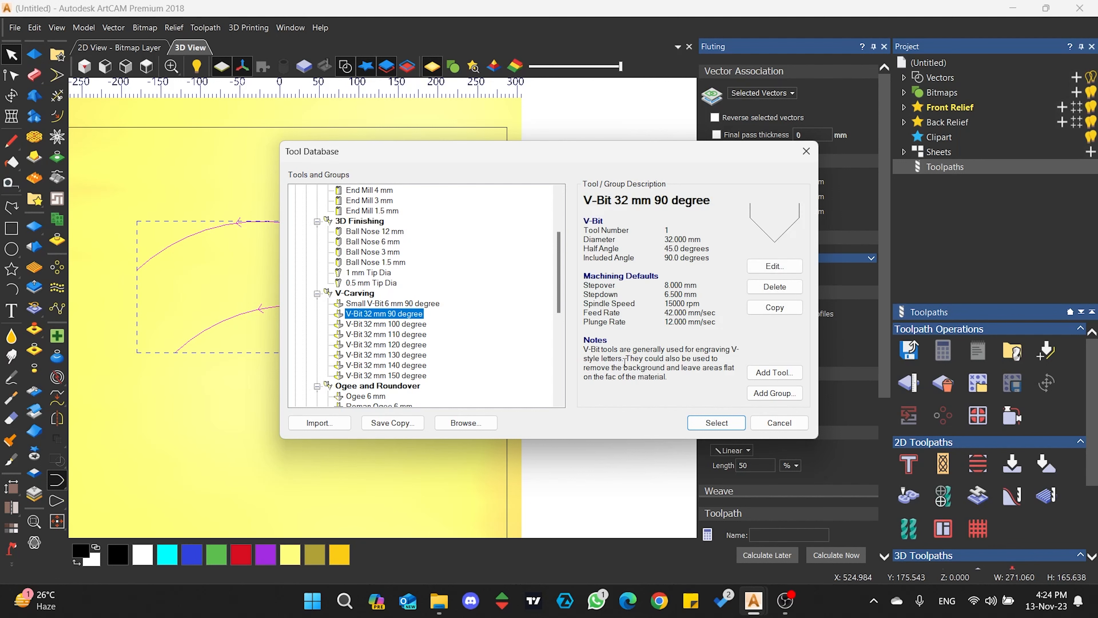
pyautogui.click(716, 423)
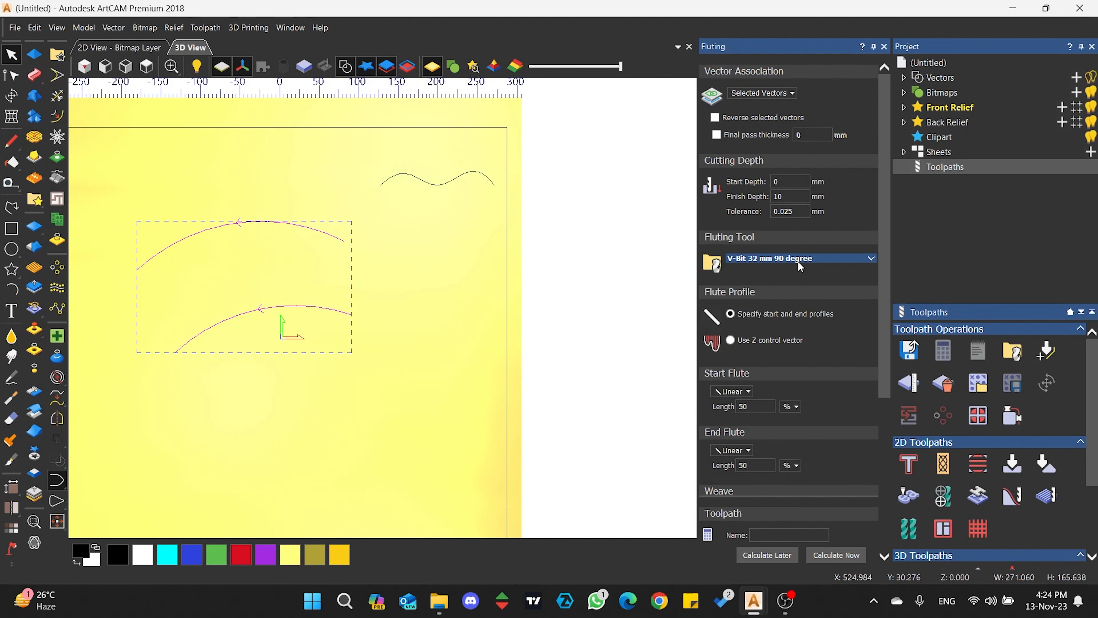
# Set the fluting V-bit's stepover and stepdown to 10 mm each.
pyautogui.click(799, 265)
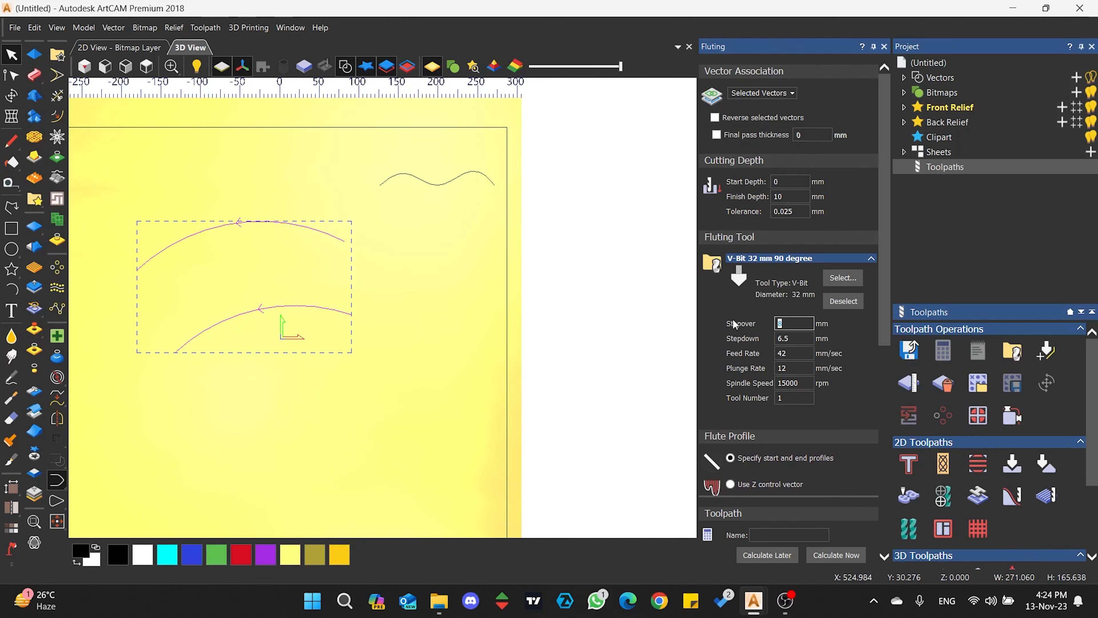
pyautogui.write('10')
pyautogui.press('Tab')
pyautogui.write('10')
pyautogui.click(786, 261)
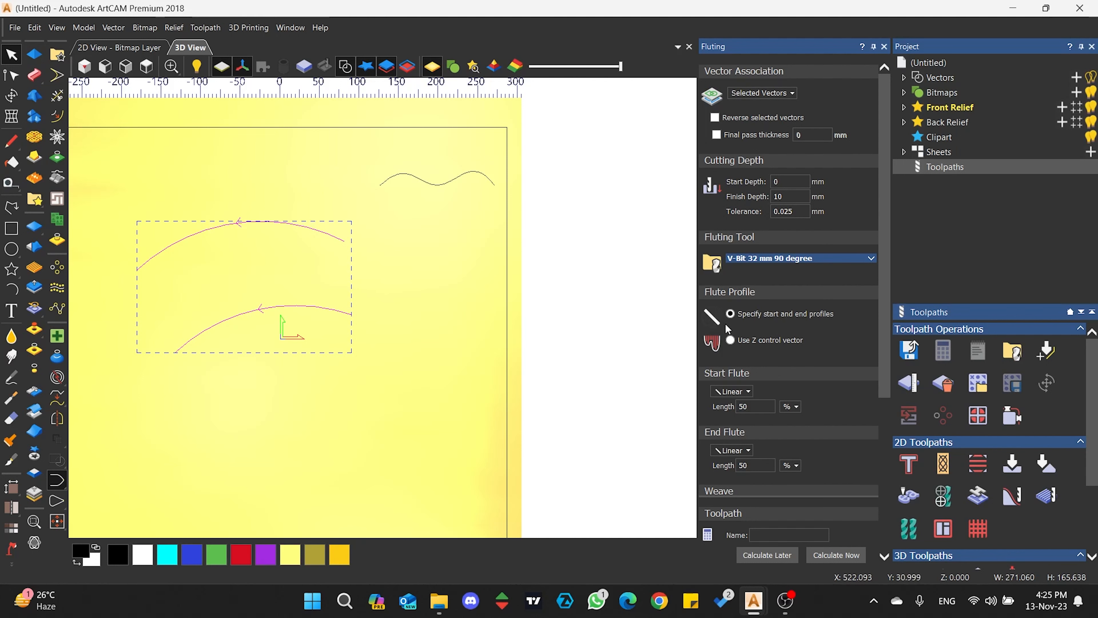
# Name the toolpath Fluting 1 and calculate it with linear start and end flutes of 50% length.
pyautogui.scroll(-1, 742, 391)
pyautogui.scroll(-4, 742, 392)
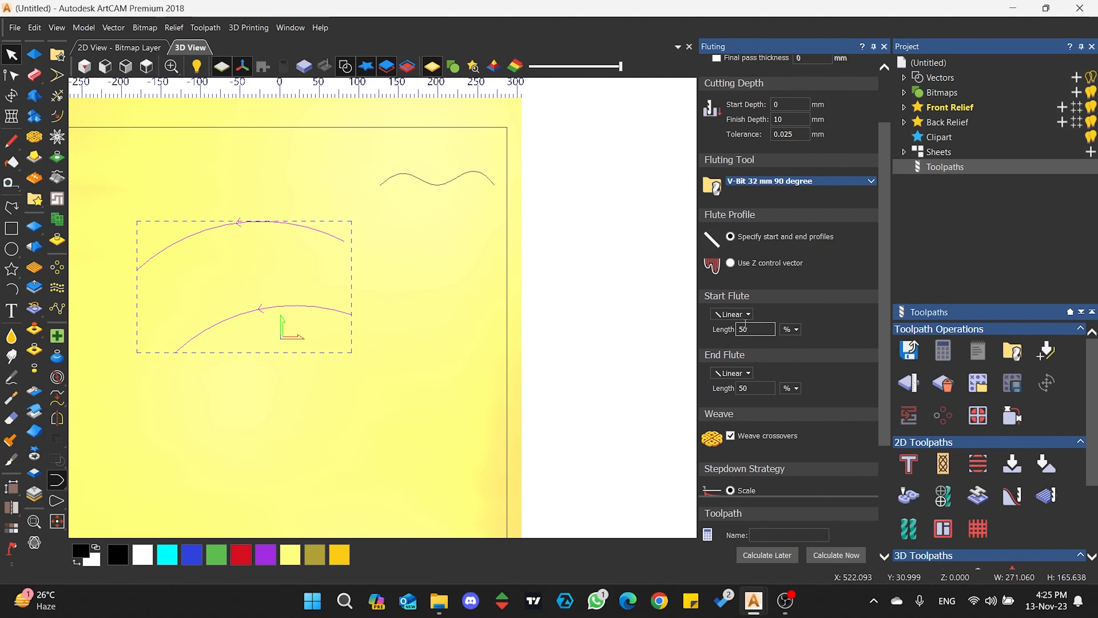
pyautogui.click(753, 393)
pyautogui.click(746, 327)
pyautogui.doubleClick(744, 329)
pyautogui.click(751, 385)
pyautogui.scroll(-3, 736, 424)
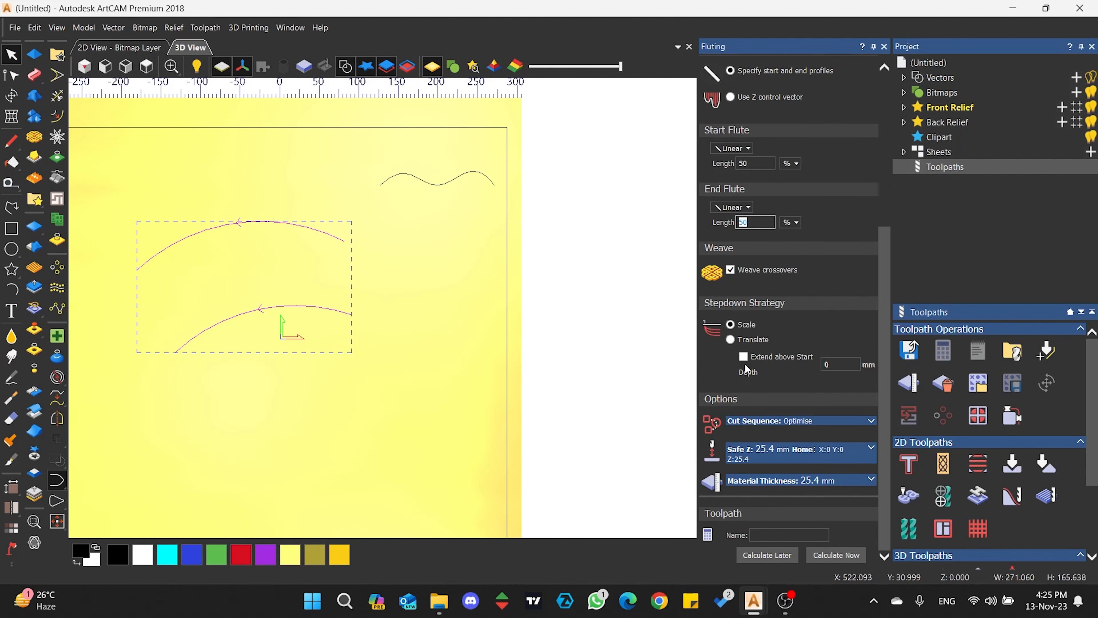
pyautogui.click(798, 535)
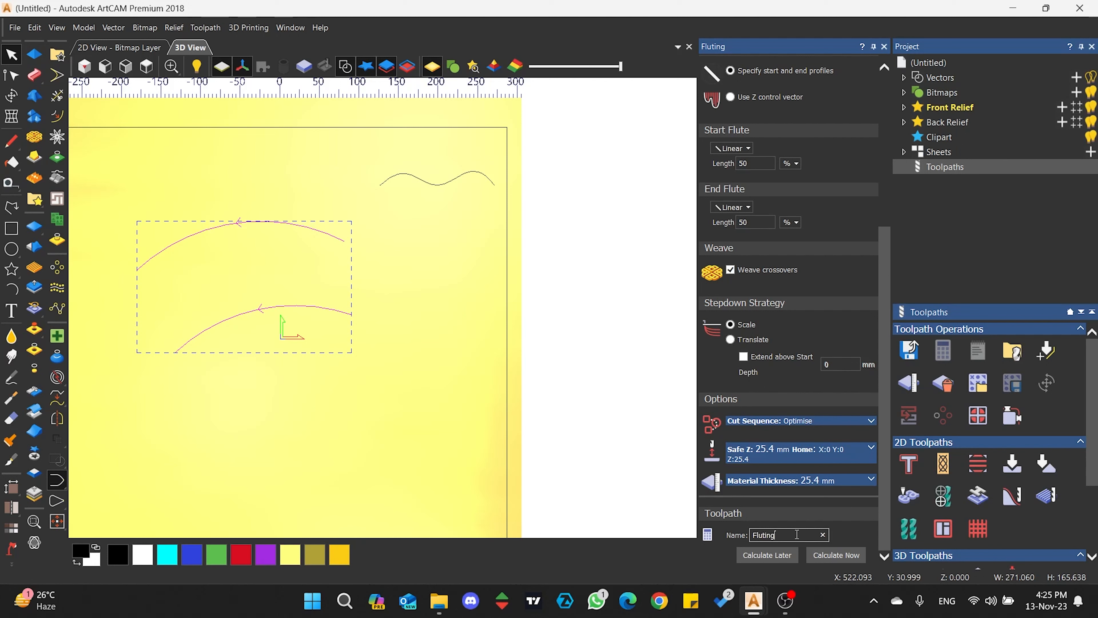
pyautogui.press('BackSpace')
pyautogui.press('BackSpace')
pyautogui.click(820, 555)
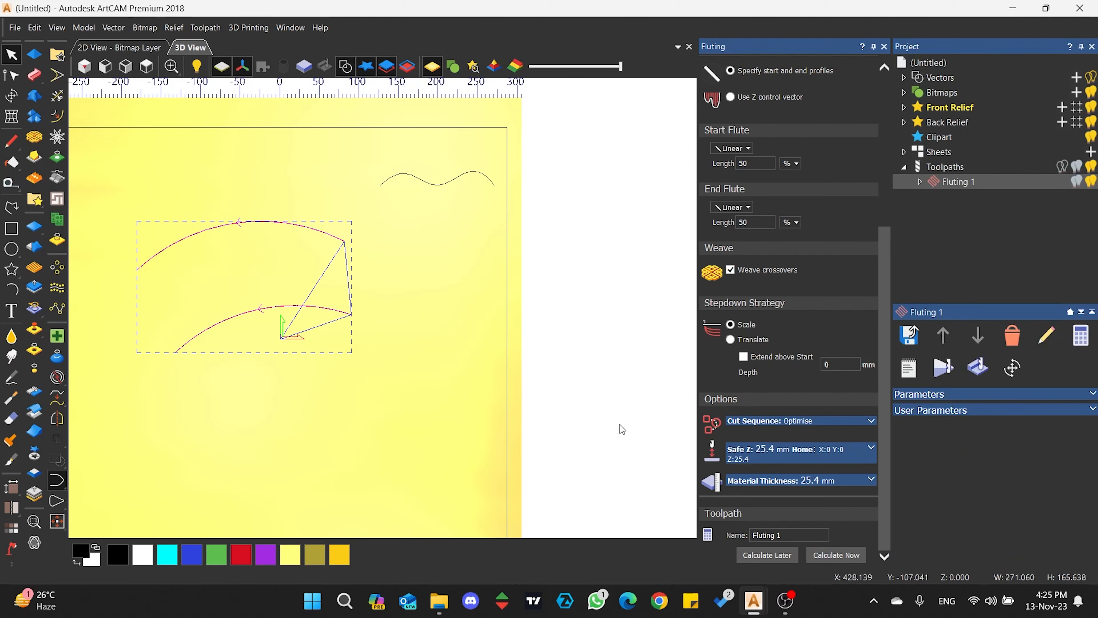
pyautogui.click(884, 47)
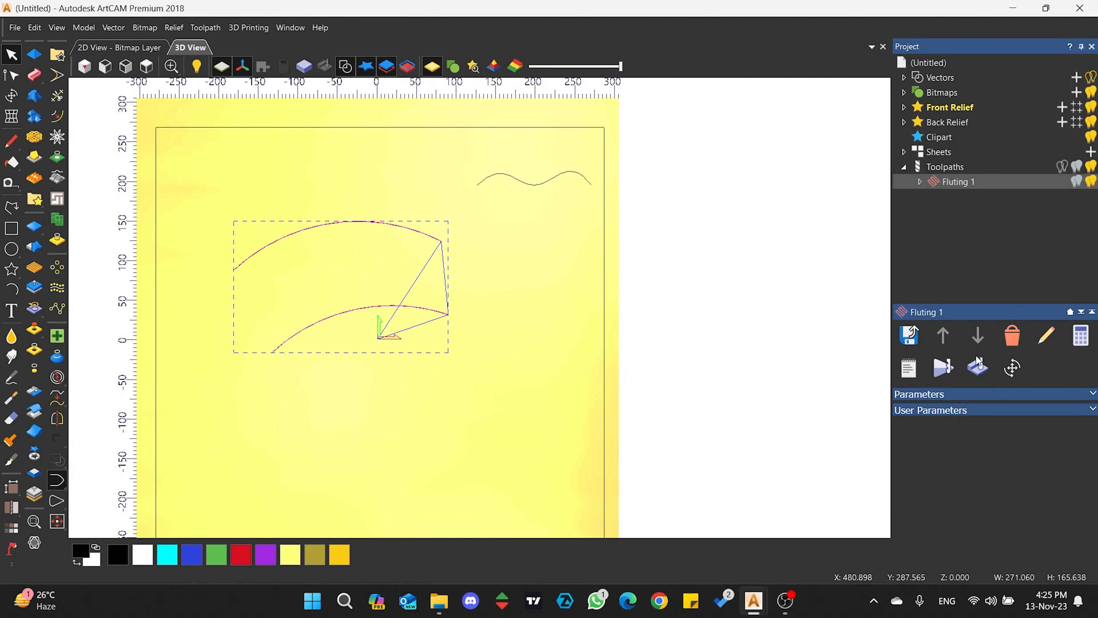
# Simulate the fluting toolpath along both arcs and examine the tapered grooves from an angle.
pyautogui.click(943, 365)
pyautogui.click(615, 420)
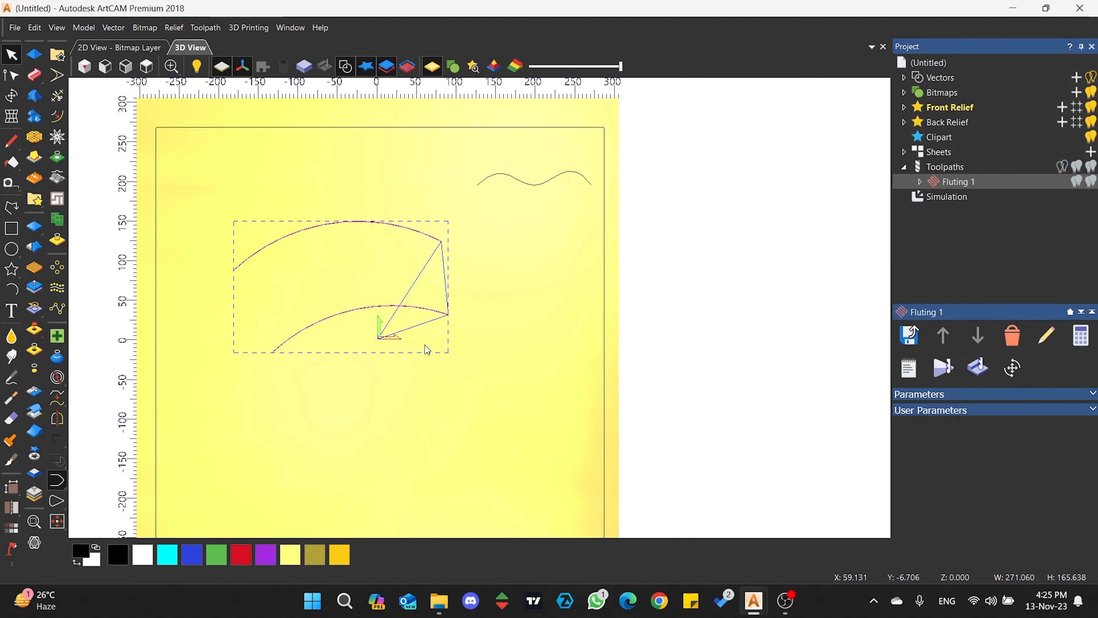
pyautogui.click(109, 201)
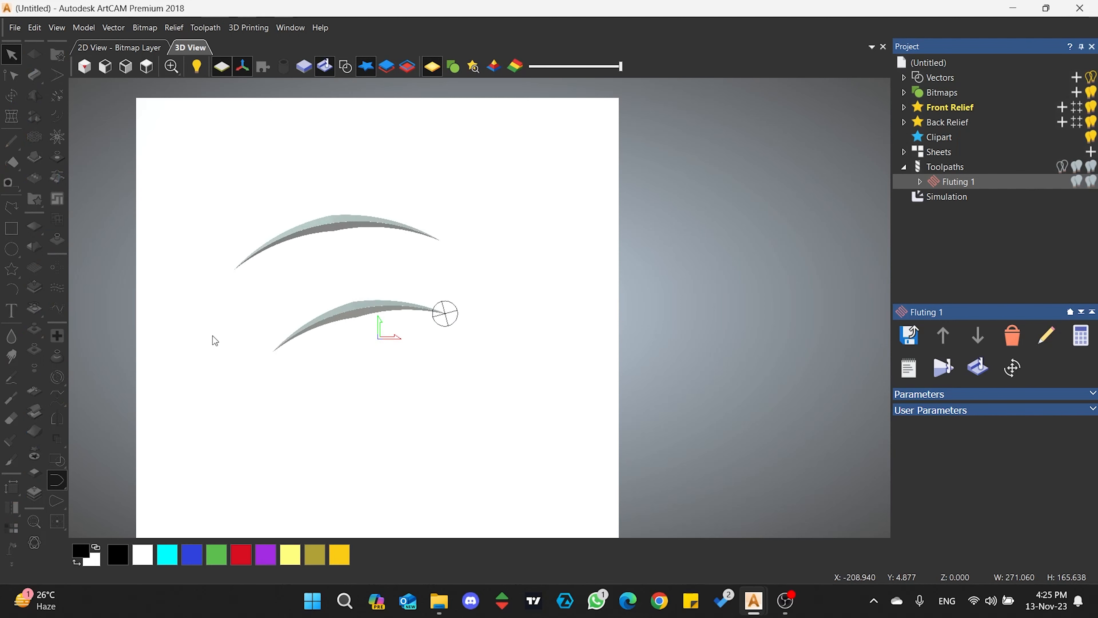
pyautogui.scroll(3, 252, 268)
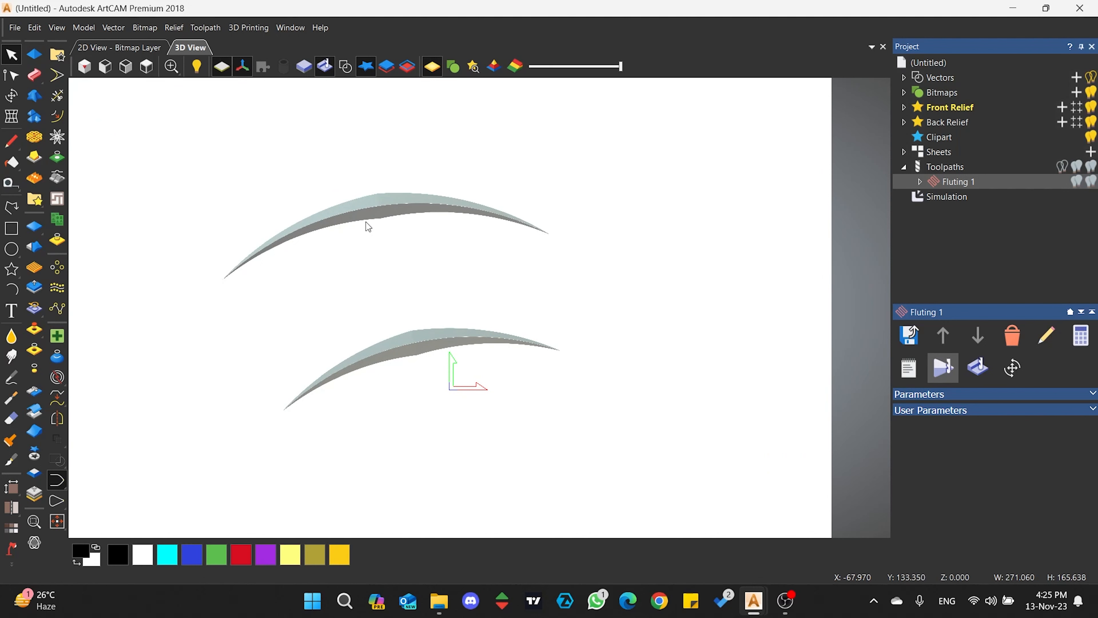
pyautogui.moveTo(232, 289); pyautogui.dragTo(484, 333)
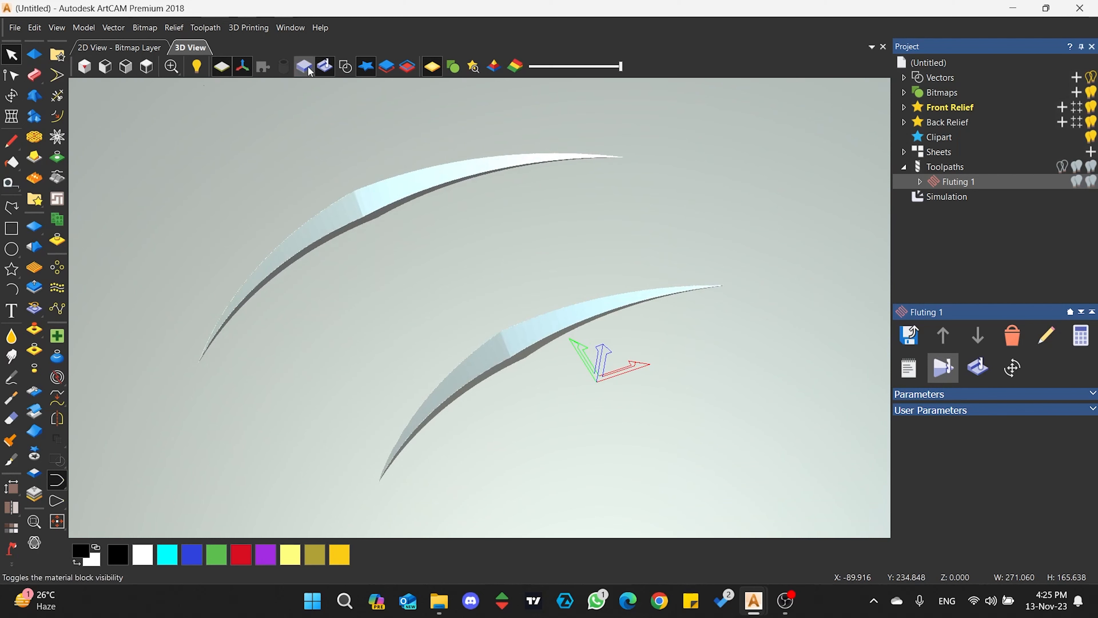
# Delete the simulation and set the Fluting 1 toolpath's start and end flute lengths to 10%.
pyautogui.click(947, 196)
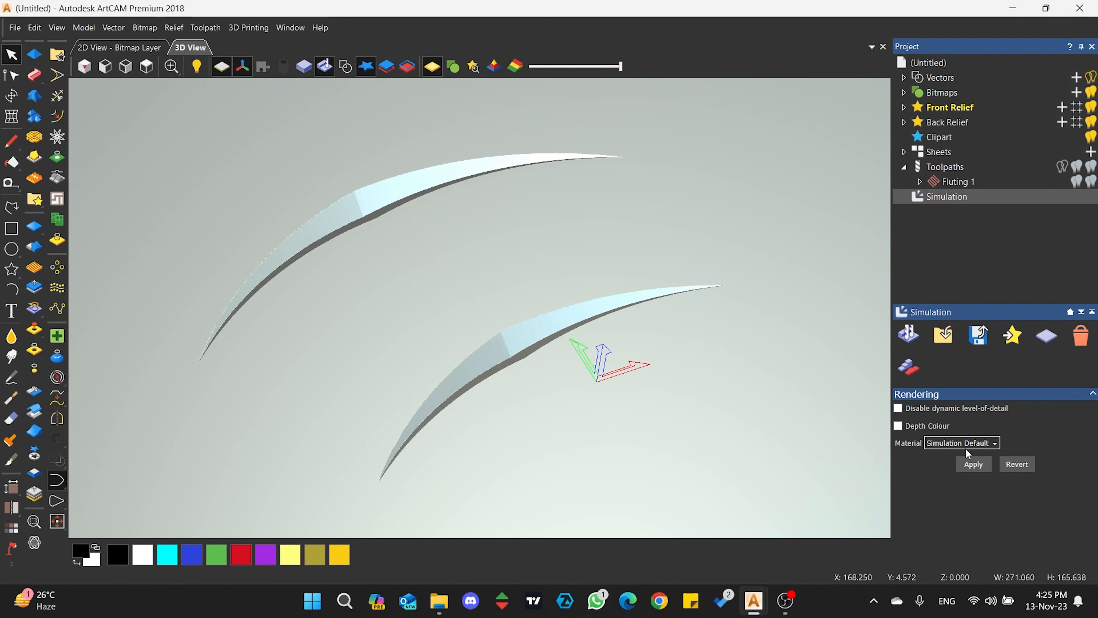
pyautogui.click(1081, 337)
pyautogui.doubleClick(954, 182)
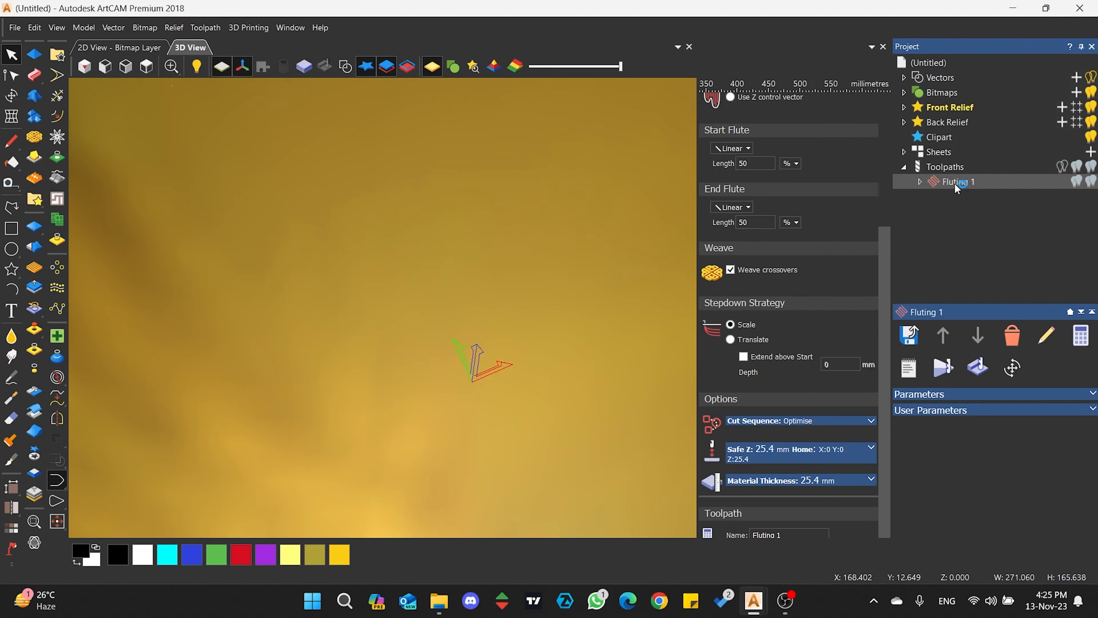
pyautogui.scroll(-3, 791, 380)
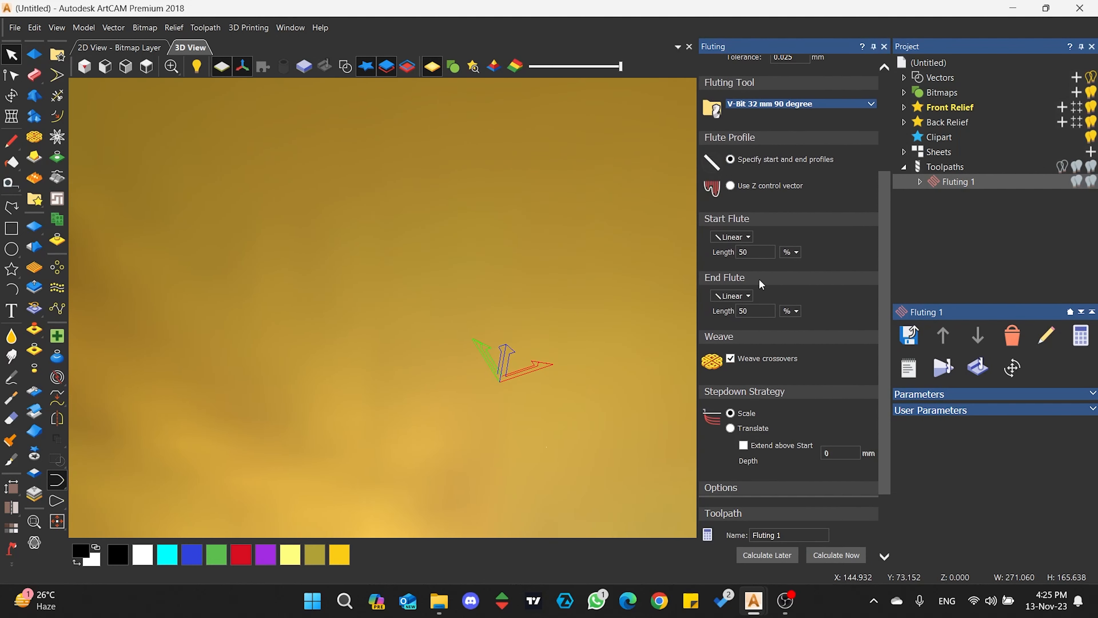
pyautogui.click(345, 66)
pyautogui.scroll(-3, 436, 277)
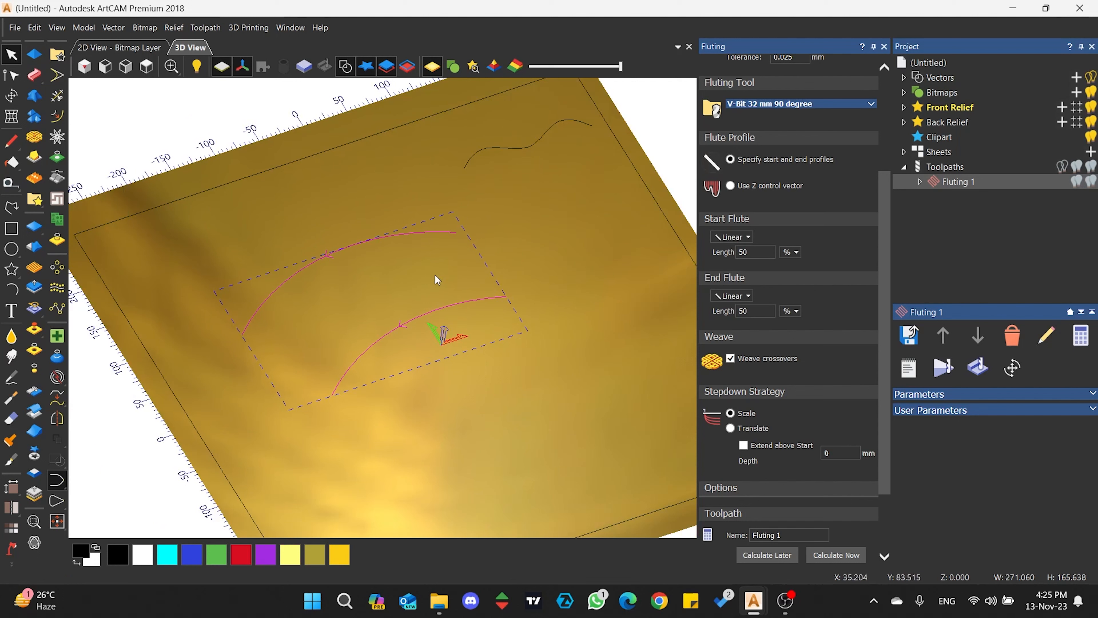
pyautogui.moveTo(753, 252); pyautogui.dragTo(716, 256)
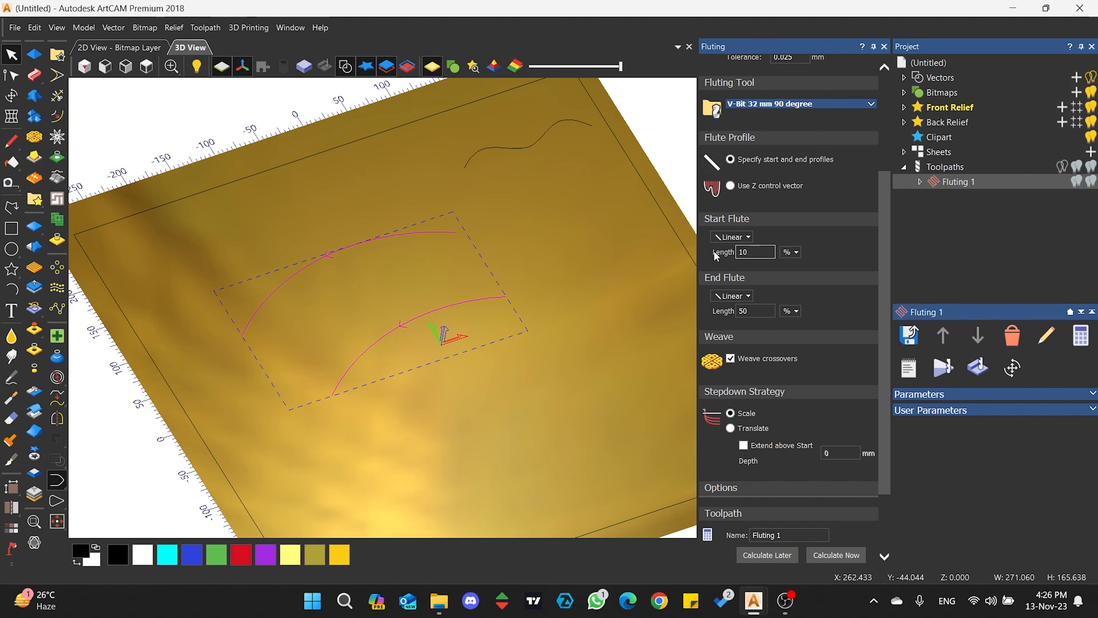
pyautogui.moveTo(752, 311); pyautogui.dragTo(709, 310)
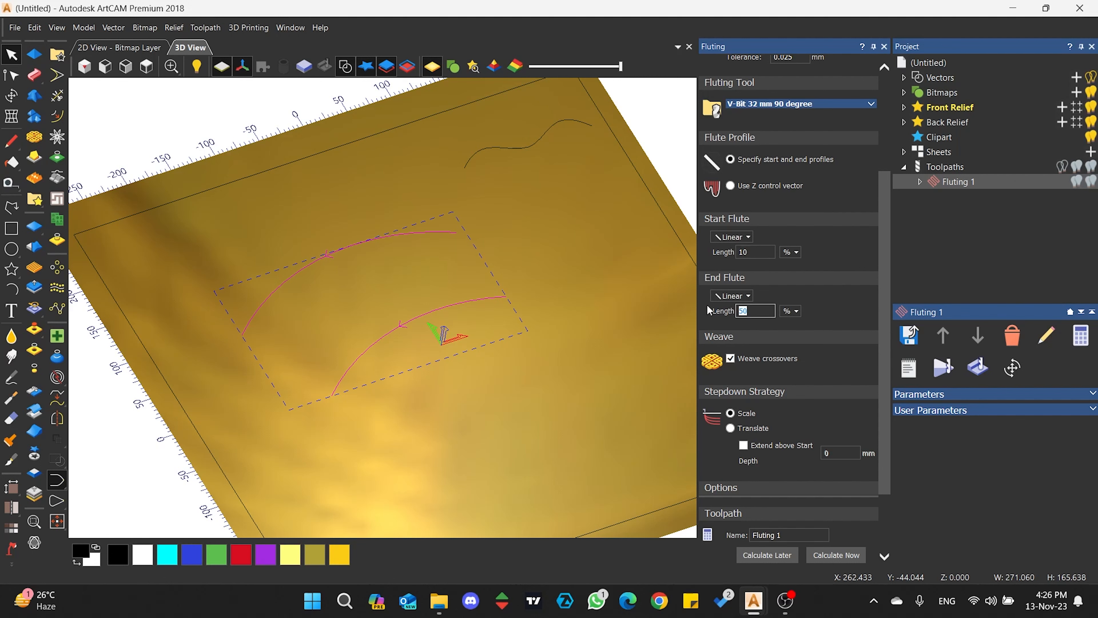
pyautogui.write('10')
# Change the start and end flute profiles of Fluting 1 to Curve and recalculate the toolpath.
pyautogui.click(740, 238)
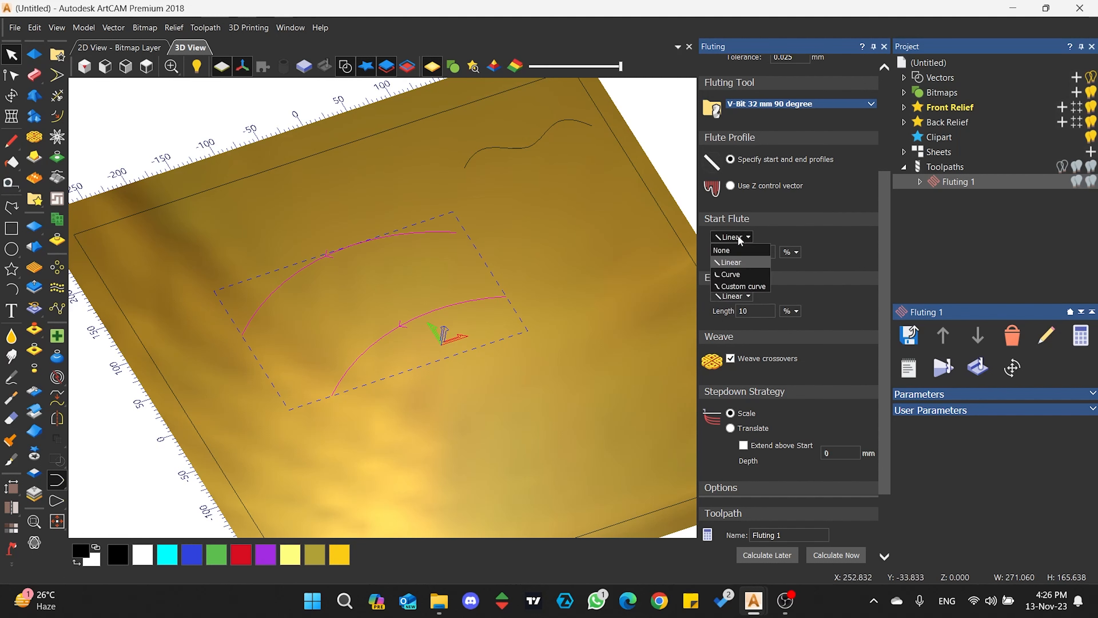
pyautogui.click(740, 275)
pyautogui.click(735, 296)
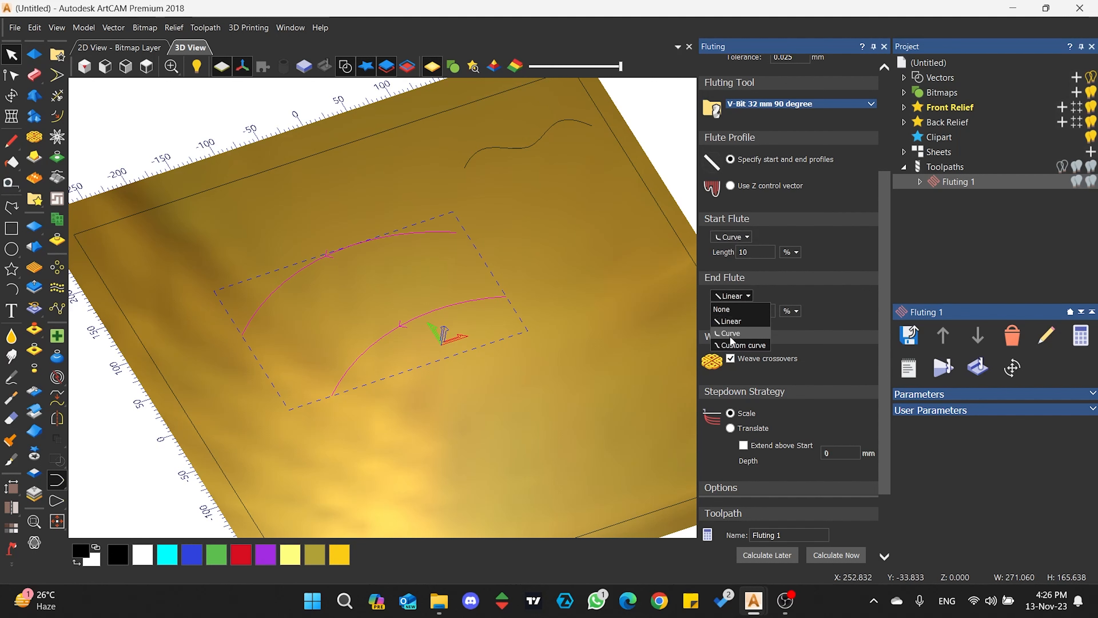
pyautogui.click(740, 333)
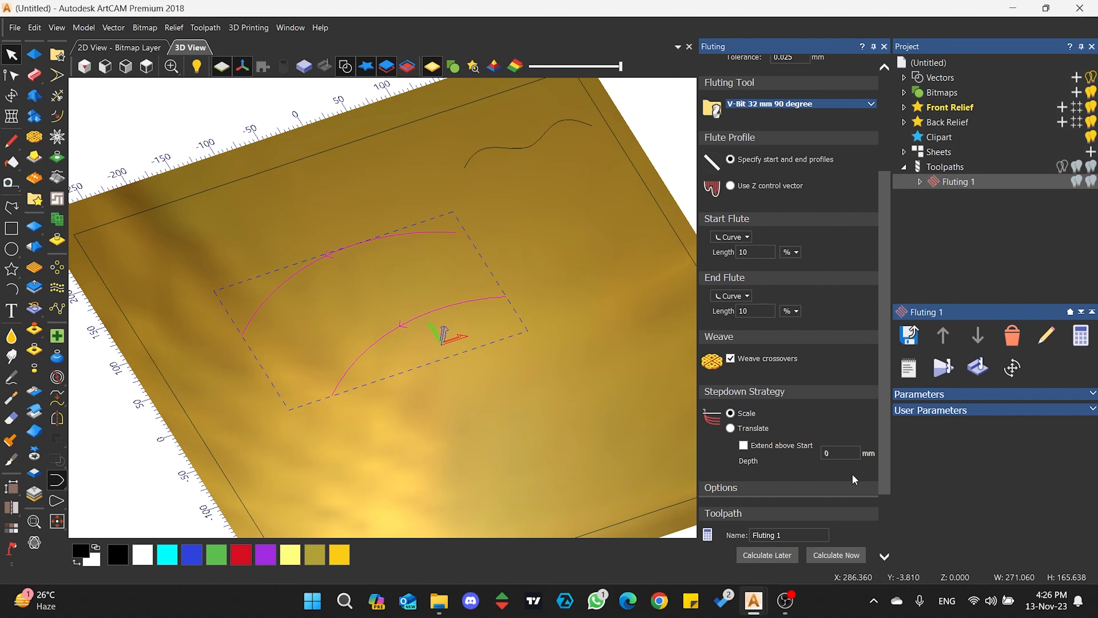
pyautogui.click(830, 556)
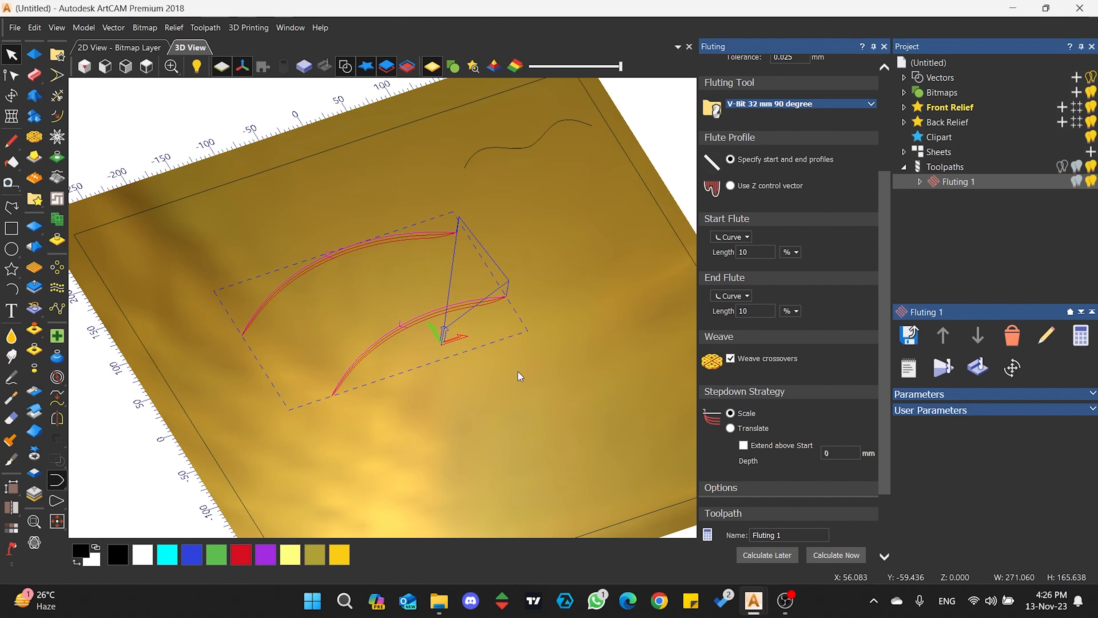
pyautogui.scroll(3, 394, 342)
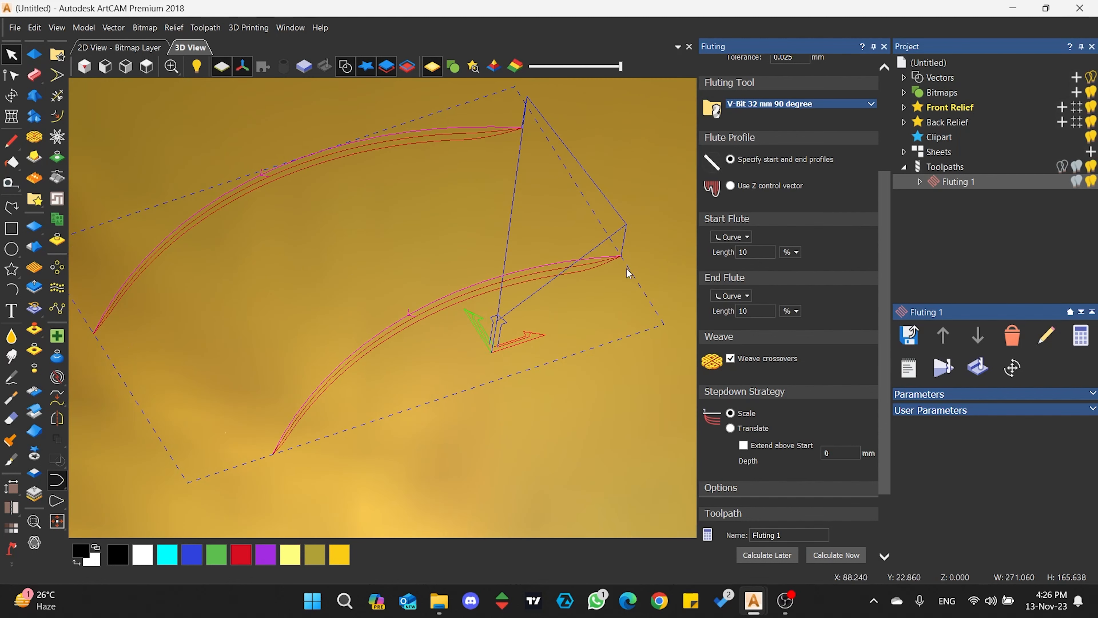
pyautogui.click(884, 46)
# Simulate the recalculated Fluting 1 toolpath along both arcs, fast-forwarding through the cutting.
pyautogui.click(944, 374)
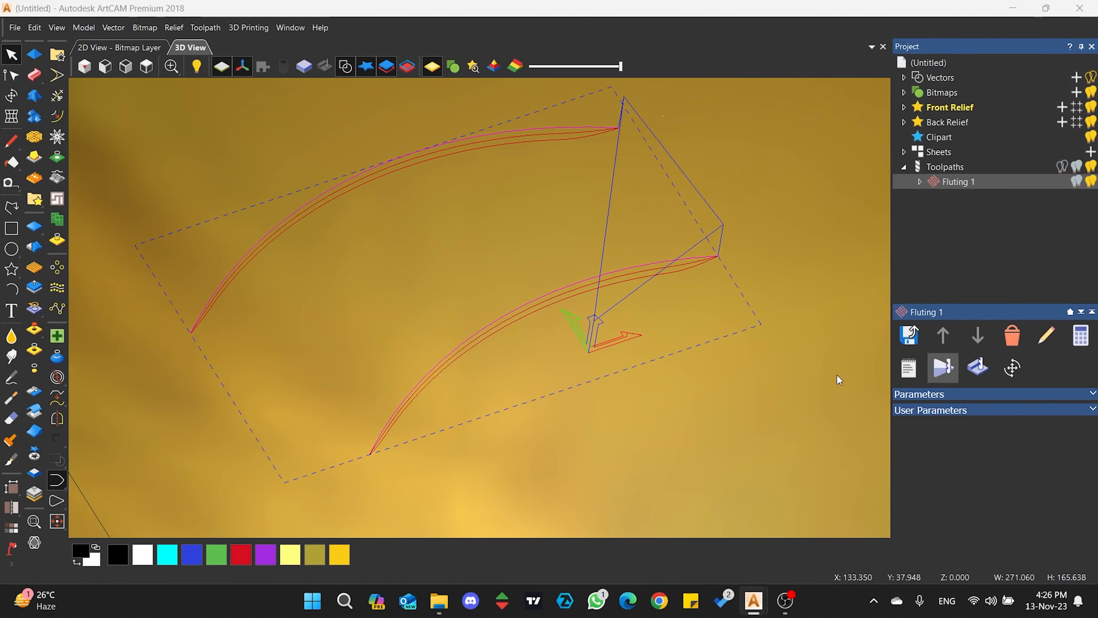
pyautogui.click(611, 420)
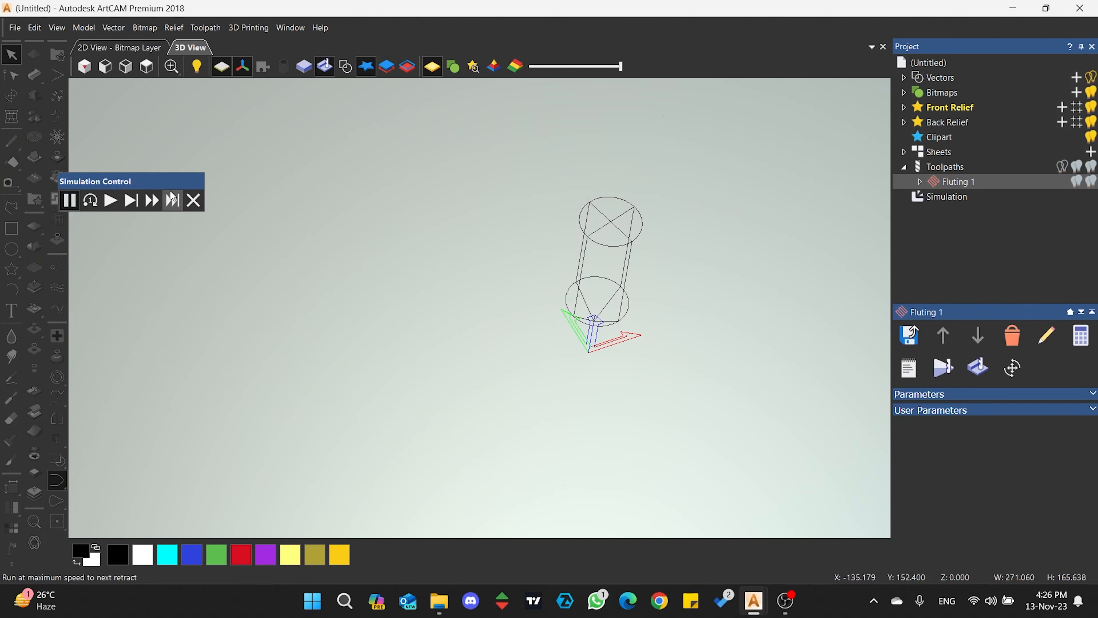
pyautogui.click(111, 201)
pyautogui.click(154, 207)
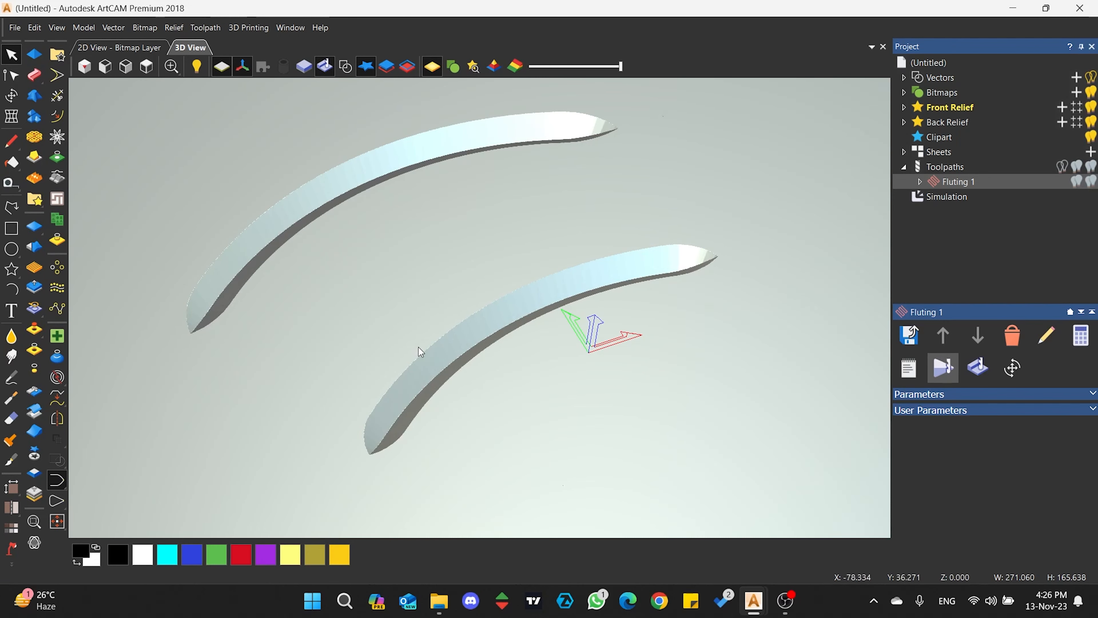
# Delete the simulation, then set the end flute length of Fluting 1 to 50% and recalculate the toolpath.
pyautogui.moveTo(418, 347); pyautogui.dragTo(540, 307)
pyautogui.scroll(-4, 484, 301)
pyautogui.scroll(3, 559, 254)
pyautogui.moveTo(445, 273); pyautogui.dragTo(489, 321)
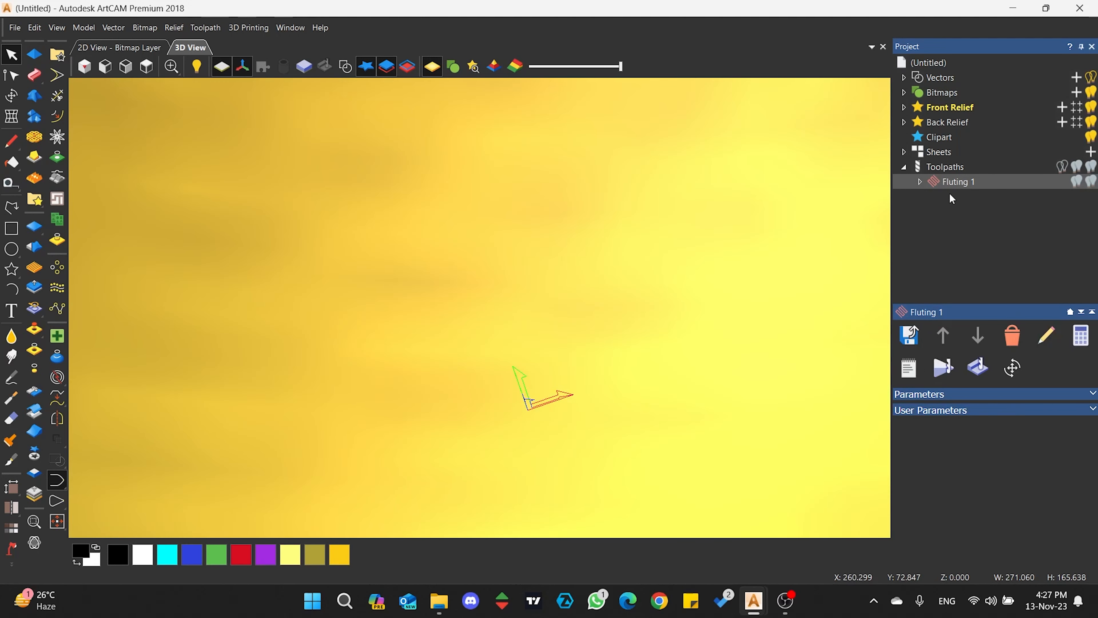
pyautogui.scroll(4, 770, 283)
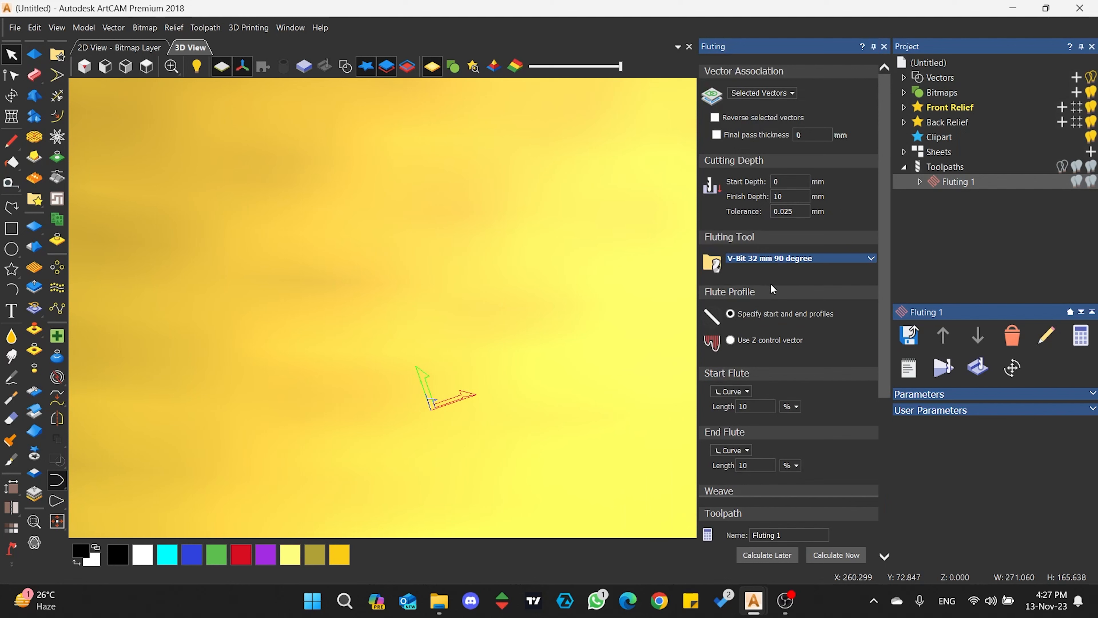
pyautogui.scroll(-6, 752, 340)
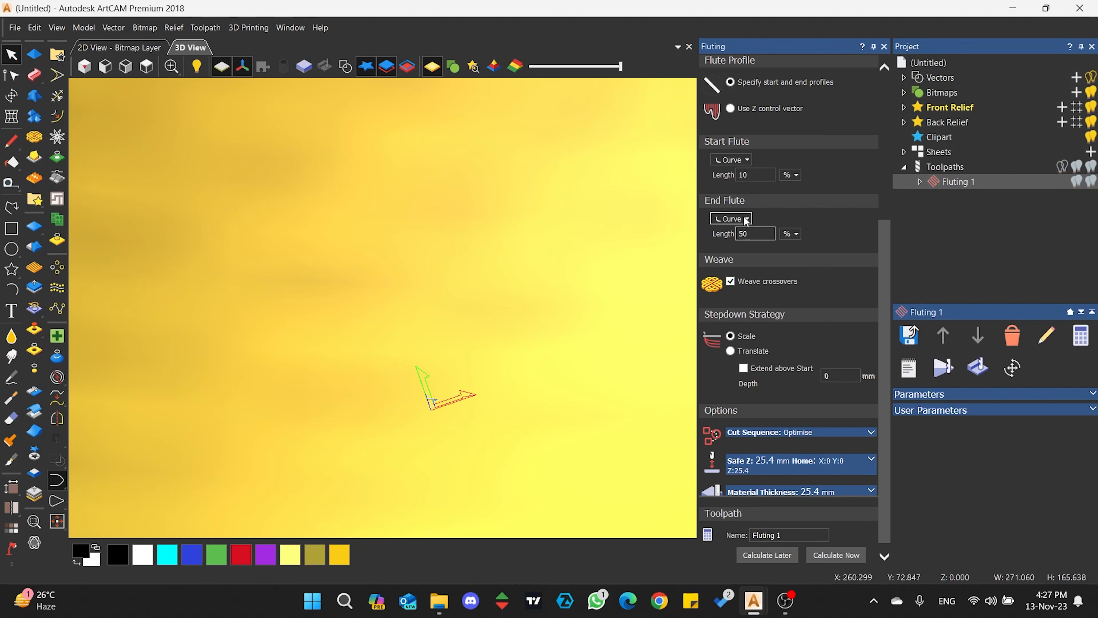
pyautogui.click(831, 556)
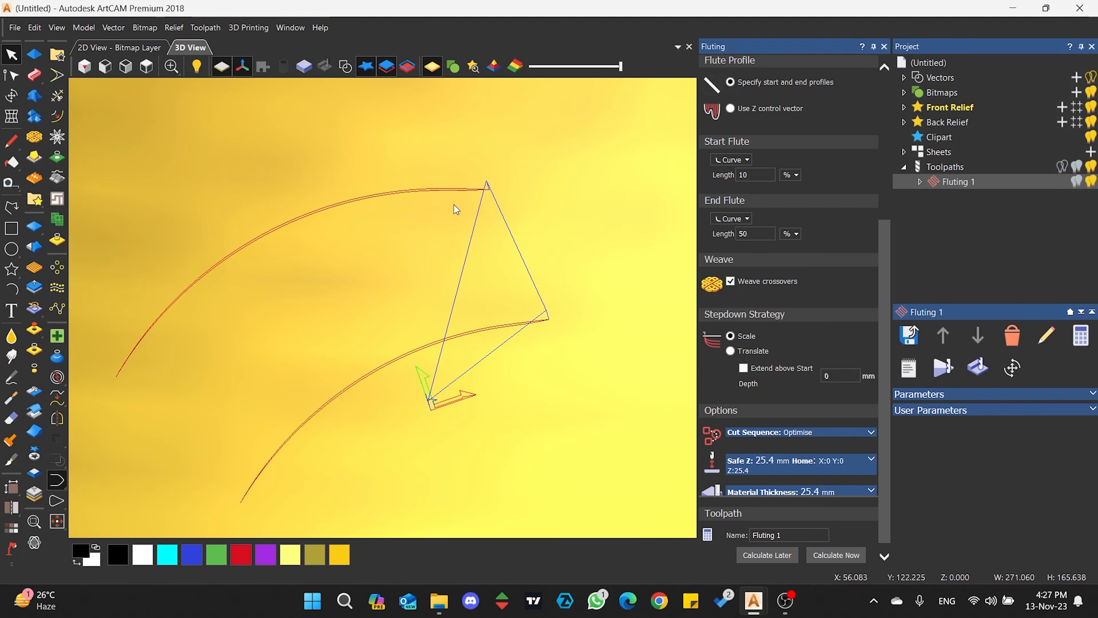
pyautogui.click(884, 46)
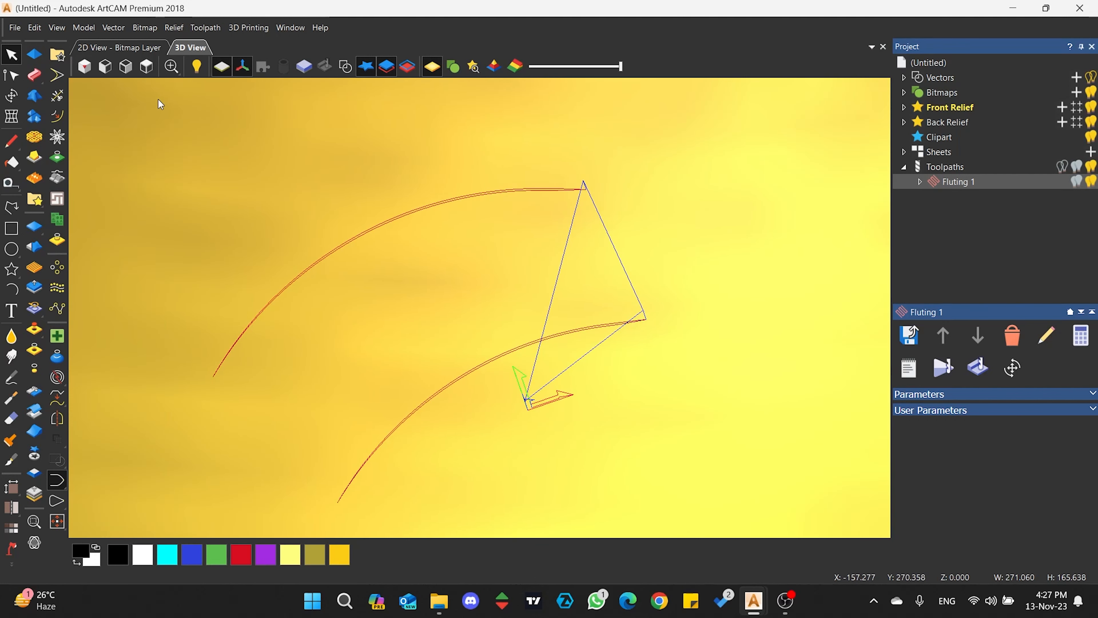
# Simulate the recalculated Fluting 1 toolpath on the whole model at standard resolution, fast-forwarding through both arcs.
pyautogui.click(958, 372)
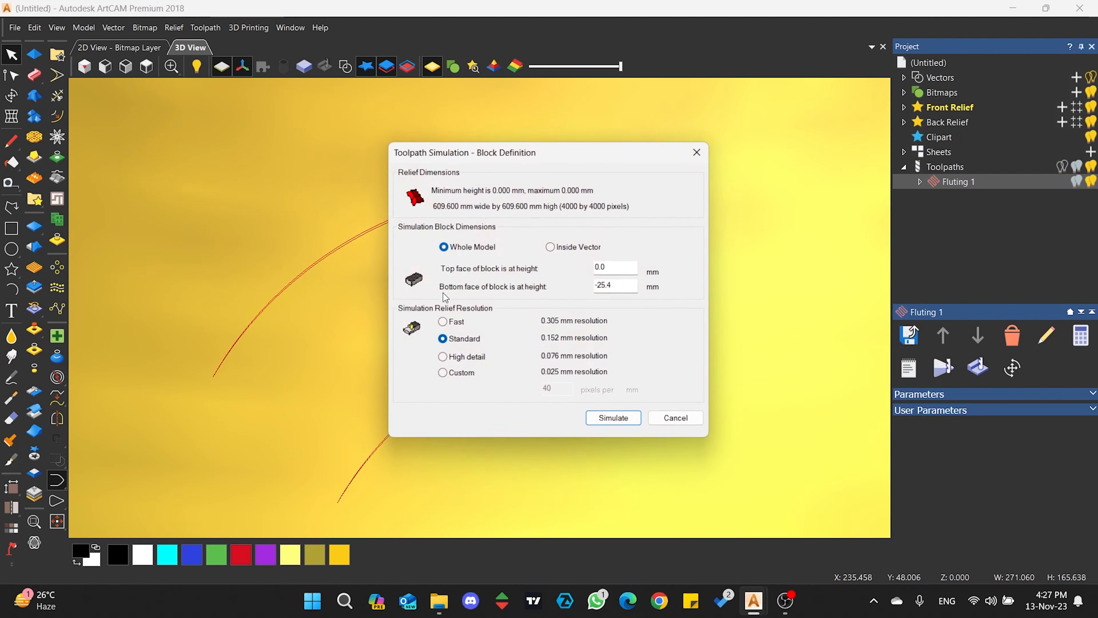
pyautogui.click(614, 421)
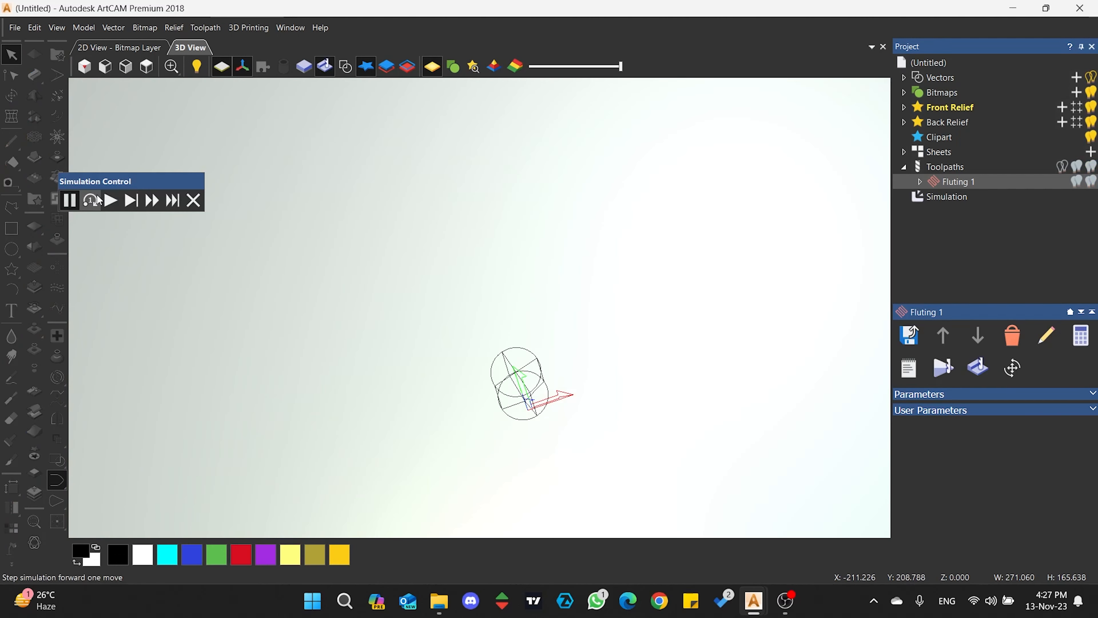
pyautogui.click(129, 202)
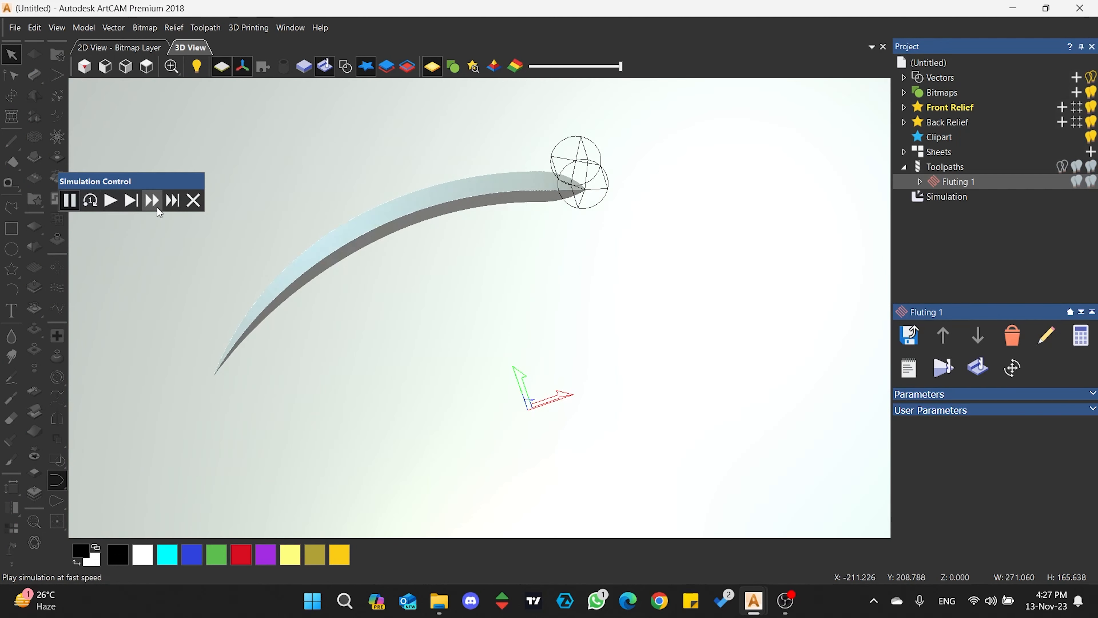
pyautogui.click(151, 200)
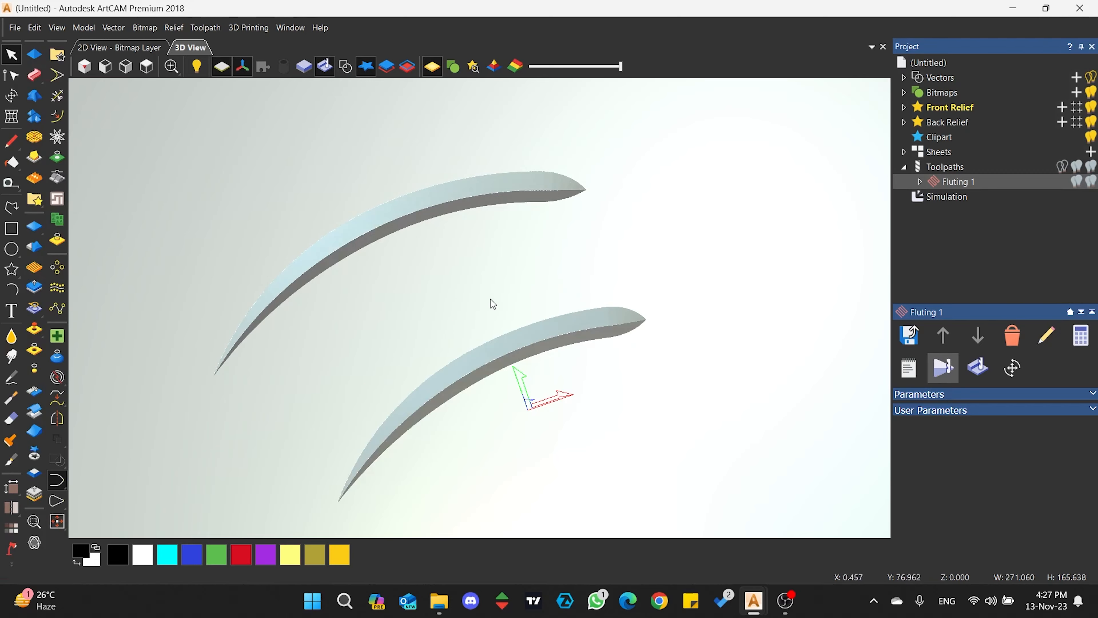
# Examine the tapered ends of both simulated grooves from an angle and from directly above.
pyautogui.scroll(-2, 480, 313)
pyautogui.scroll(2, 478, 312)
pyautogui.moveTo(476, 312); pyautogui.dragTo(444, 326)
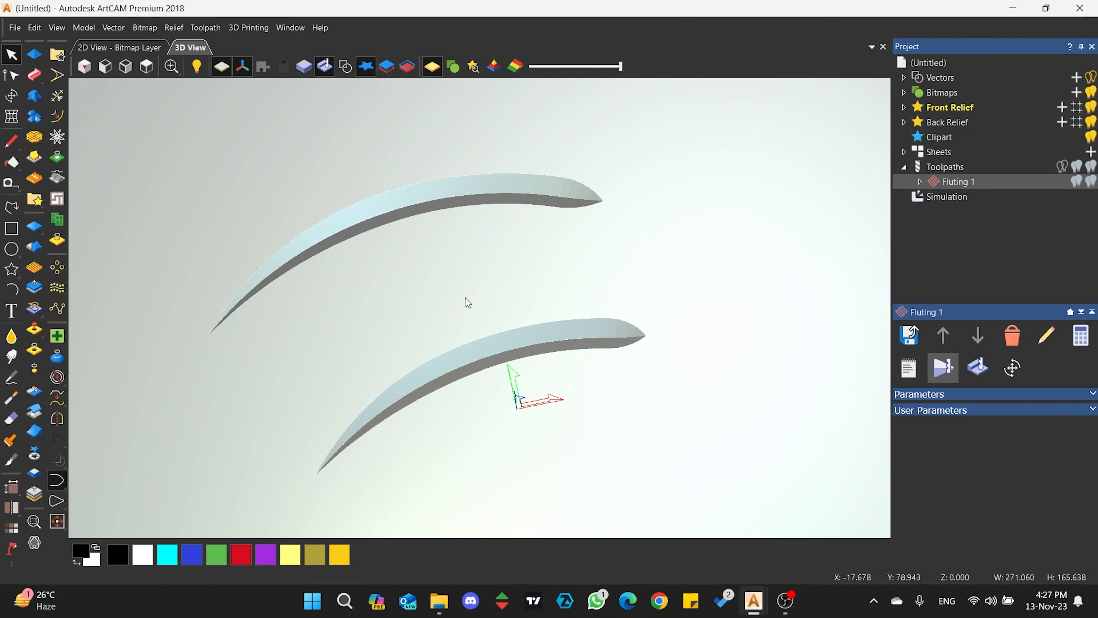
pyautogui.scroll(-3, 467, 302)
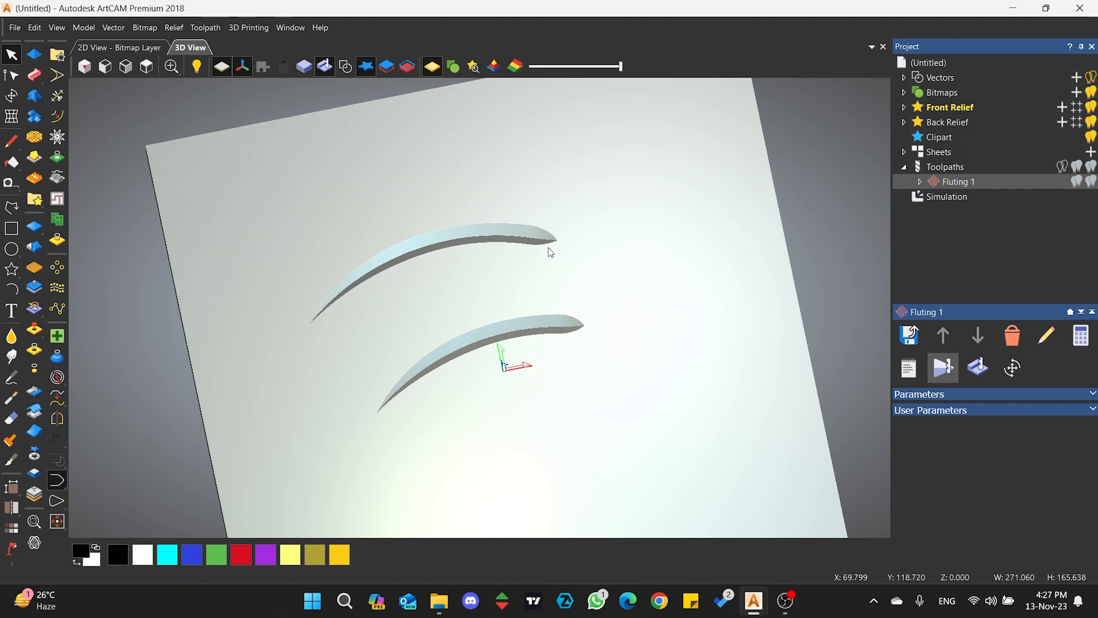
pyautogui.scroll(3, 548, 247)
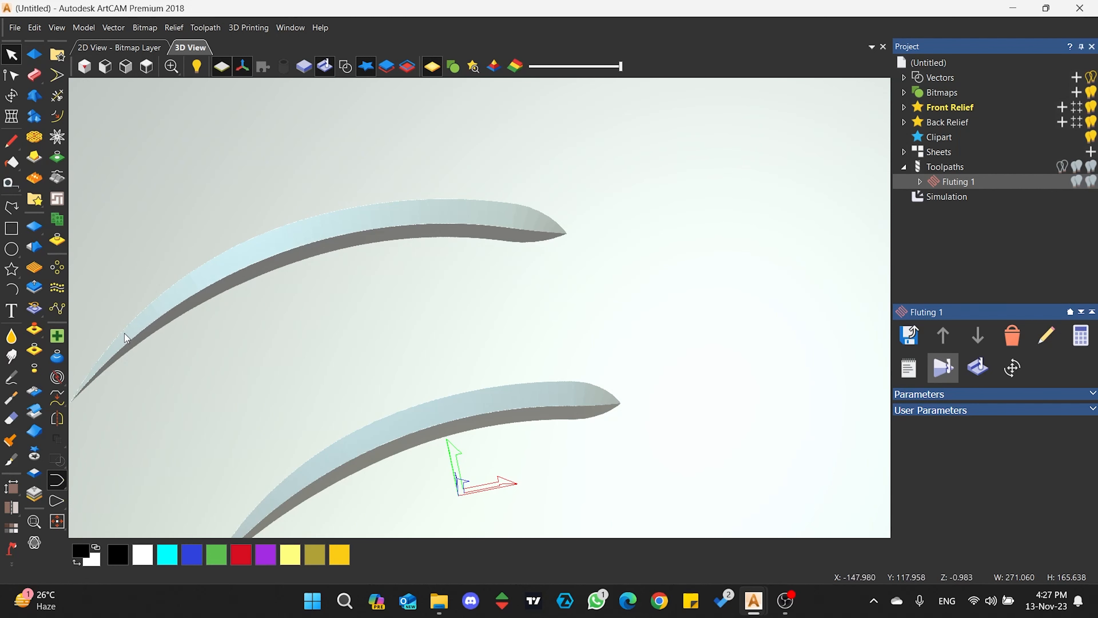
pyautogui.click(129, 71)
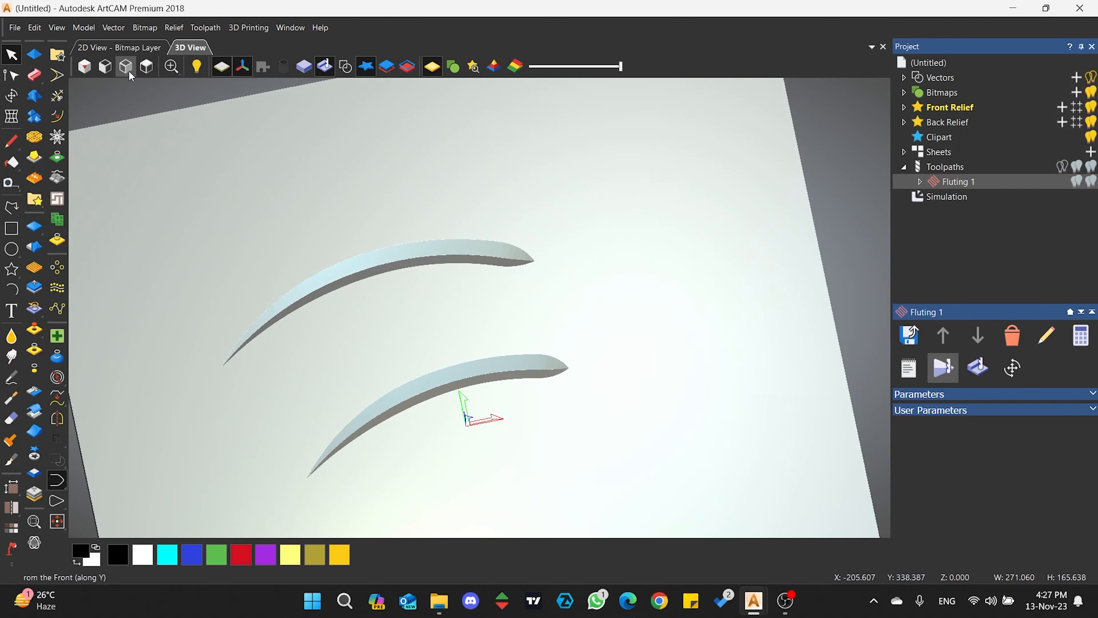
pyautogui.click(143, 70)
pyautogui.scroll(3, 510, 221)
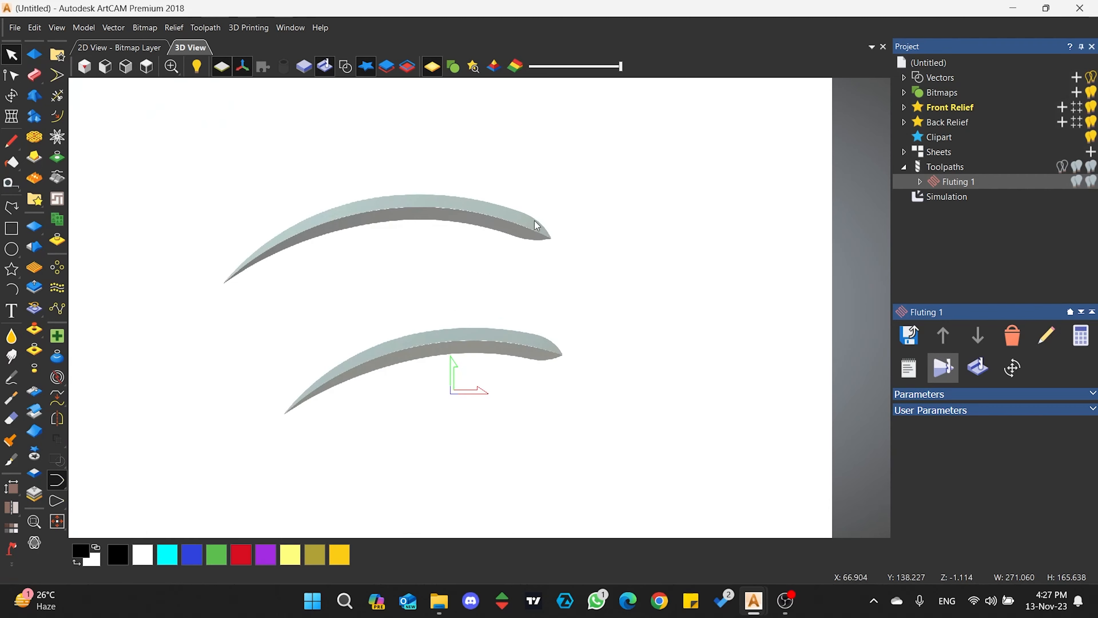
# Show the vectors in the 3D view, select the wavy curve and delete the simulation.
pyautogui.click(346, 66)
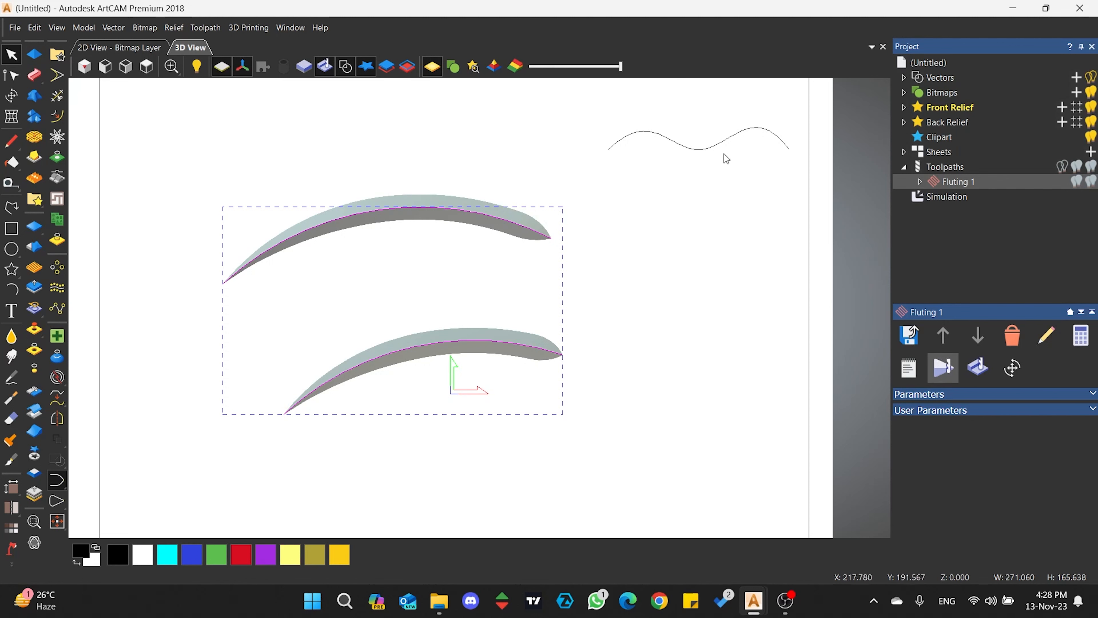
pyautogui.click(707, 149)
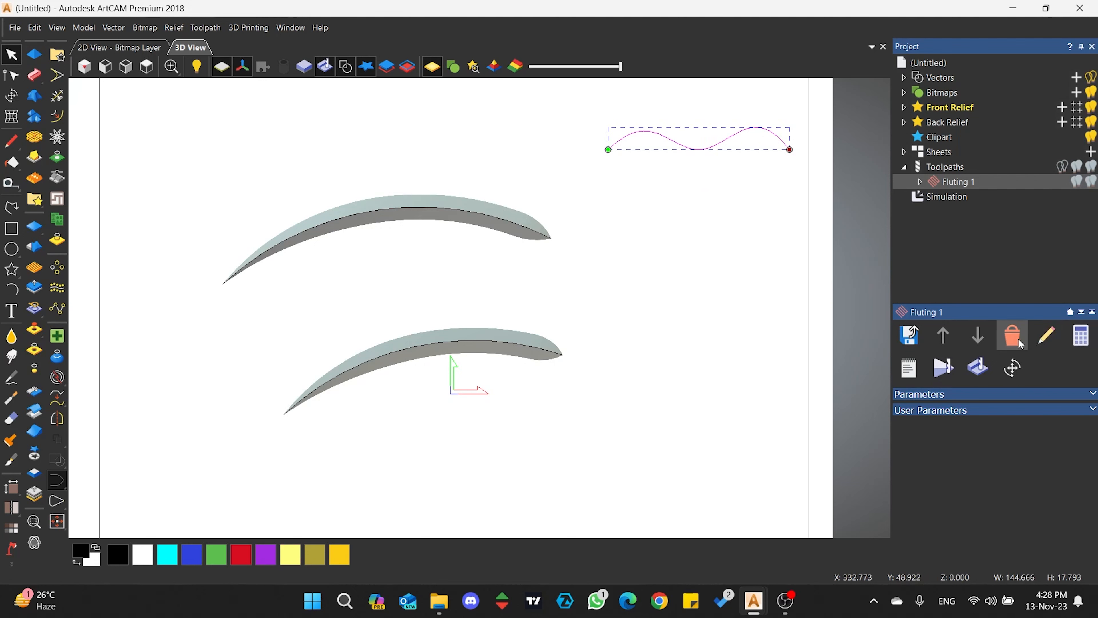
pyautogui.click(949, 198)
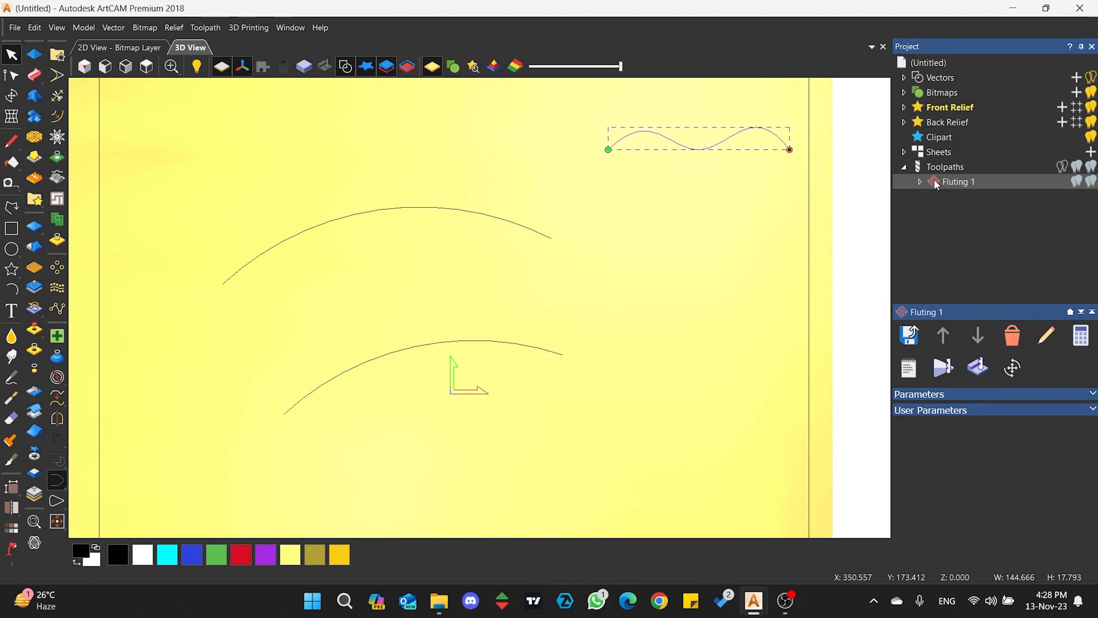
# Switch the flute profile of Fluting 1 to a Z control vector and assign the wavy curve to it.
pyautogui.doubleClick(960, 184)
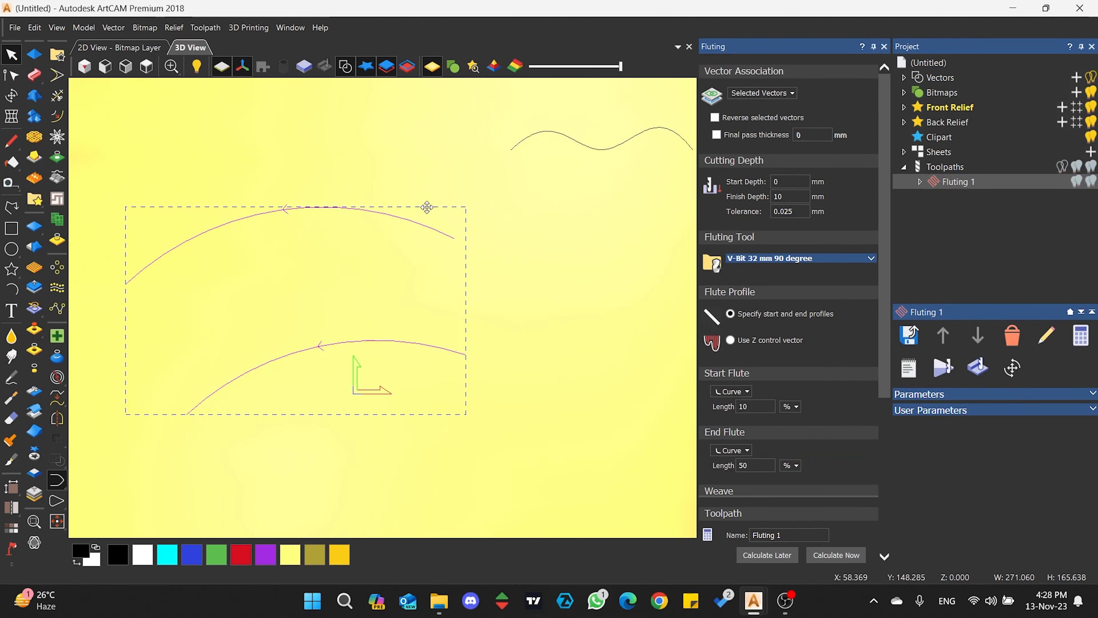
pyautogui.scroll(-3, 809, 250)
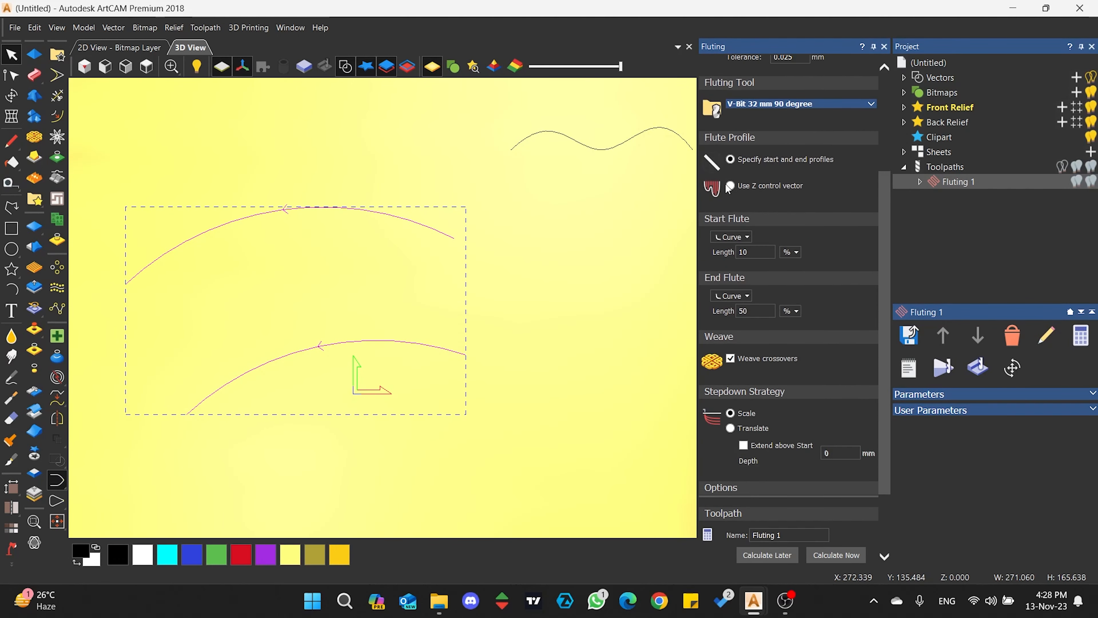
pyautogui.click(732, 186)
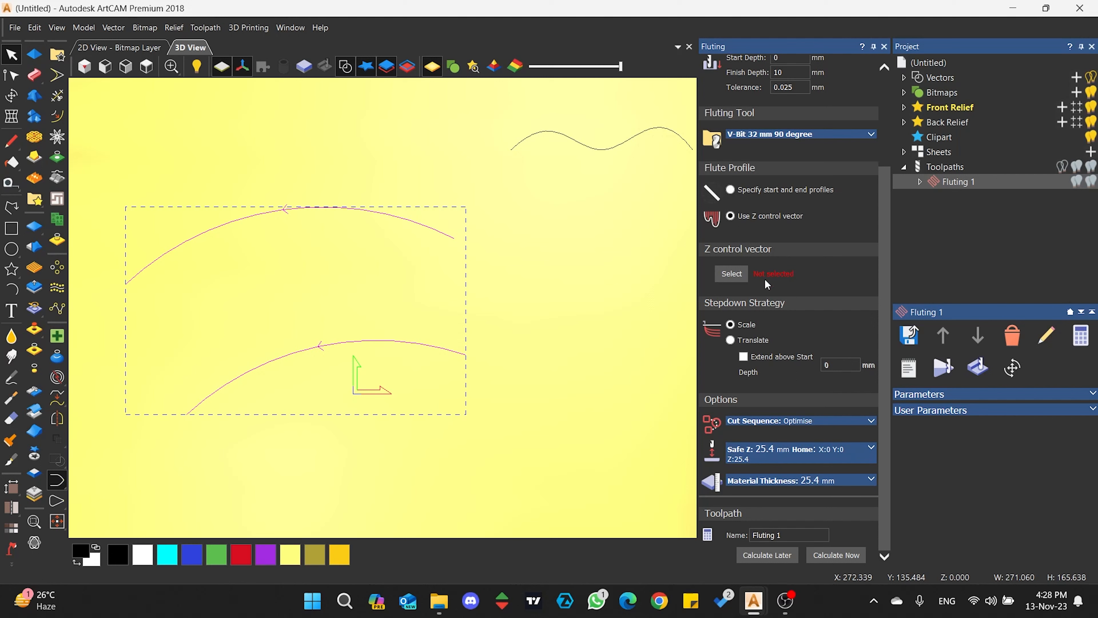
pyautogui.click(582, 144)
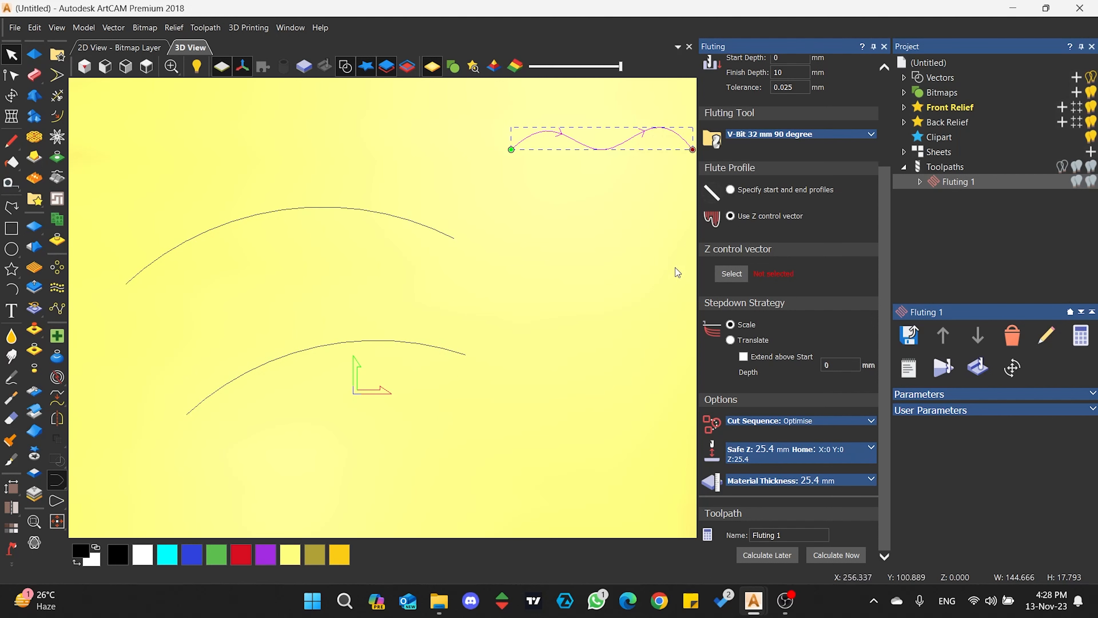
pyautogui.click(735, 279)
# Try to calculate Fluting 1 along both arcs with the wavy curve as the Z control vector.
pyautogui.moveTo(374, 176); pyautogui.dragTo(329, 379)
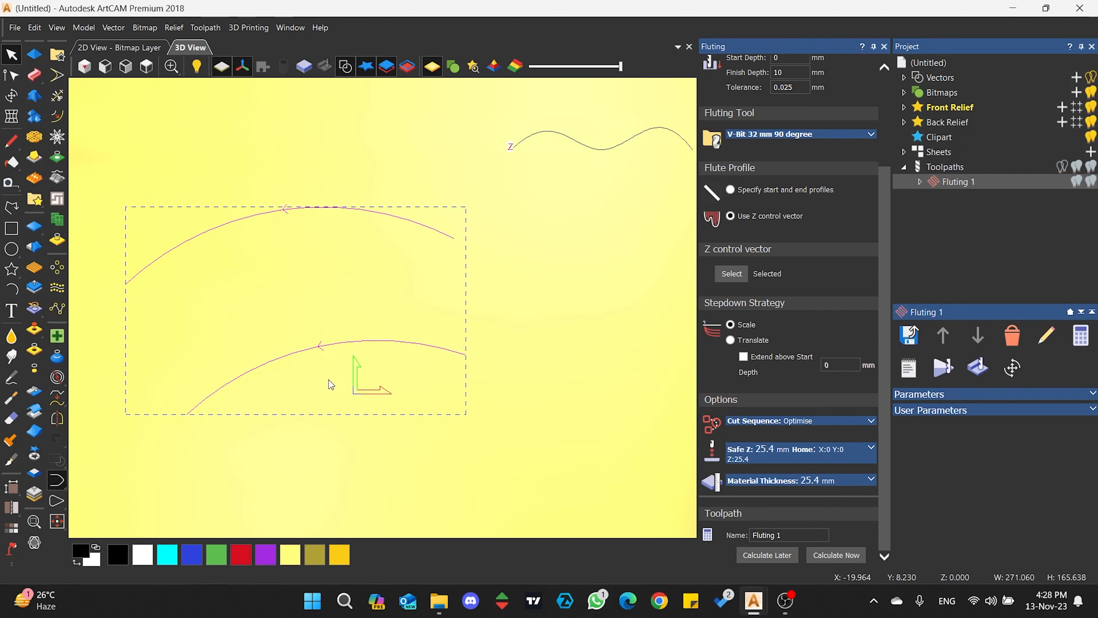
pyautogui.scroll(3, 784, 270)
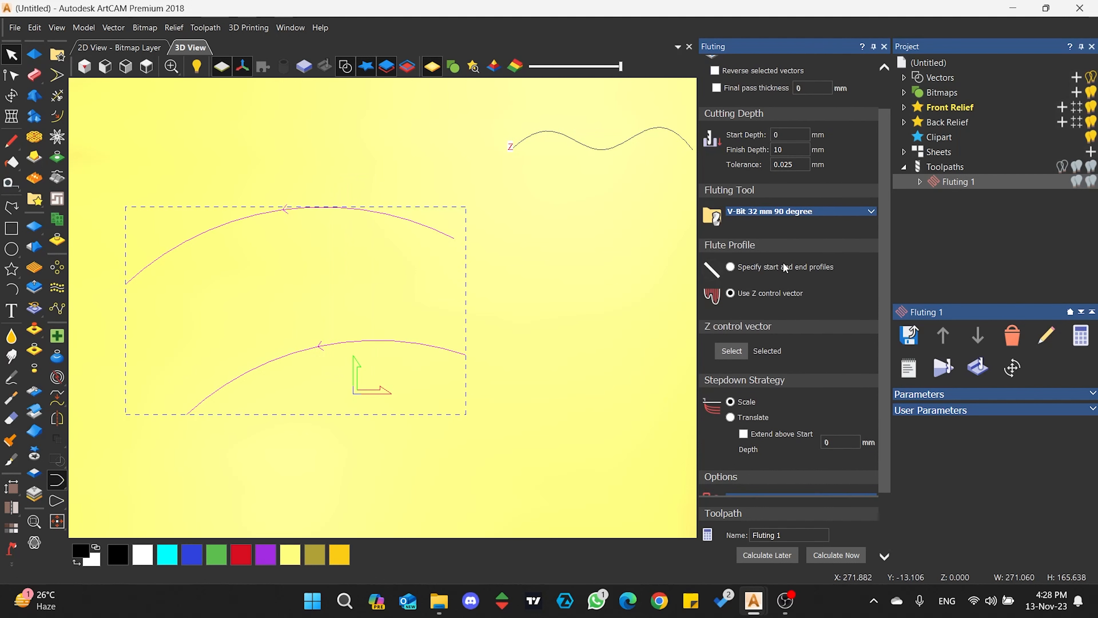
pyautogui.scroll(-3, 785, 277)
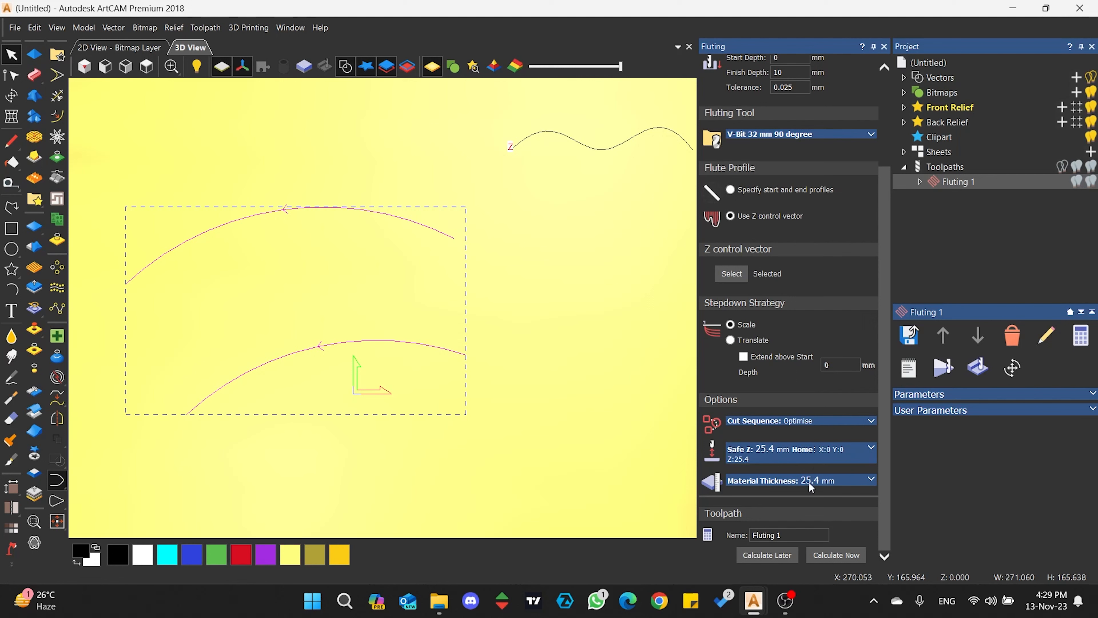
pyautogui.click(834, 558)
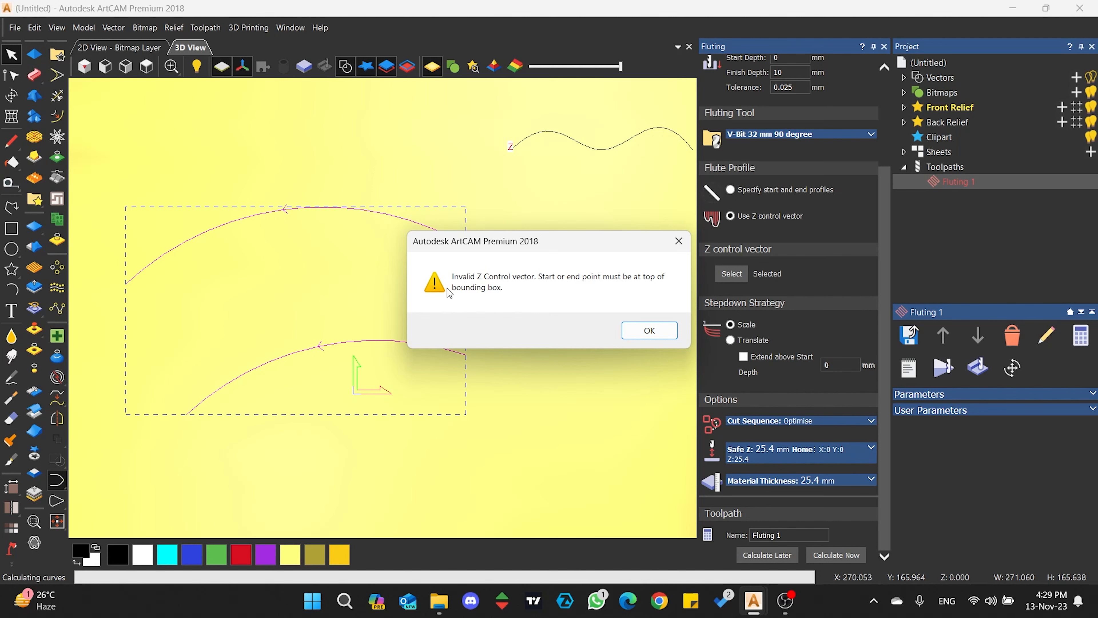
pyautogui.click(647, 331)
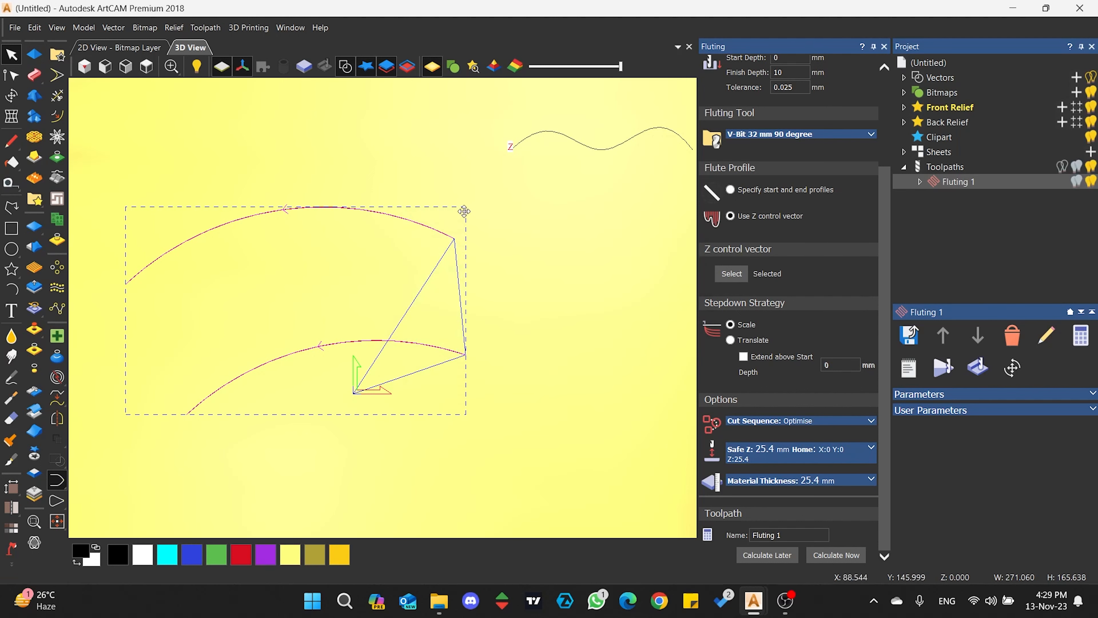
# Flip the wavy curve vertically with Transform so its endpoints lie at the top, at a height of about 15.3 mm.
pyautogui.scroll(-3, 464, 212)
pyautogui.scroll(2, 505, 225)
pyautogui.scroll(2, 527, 225)
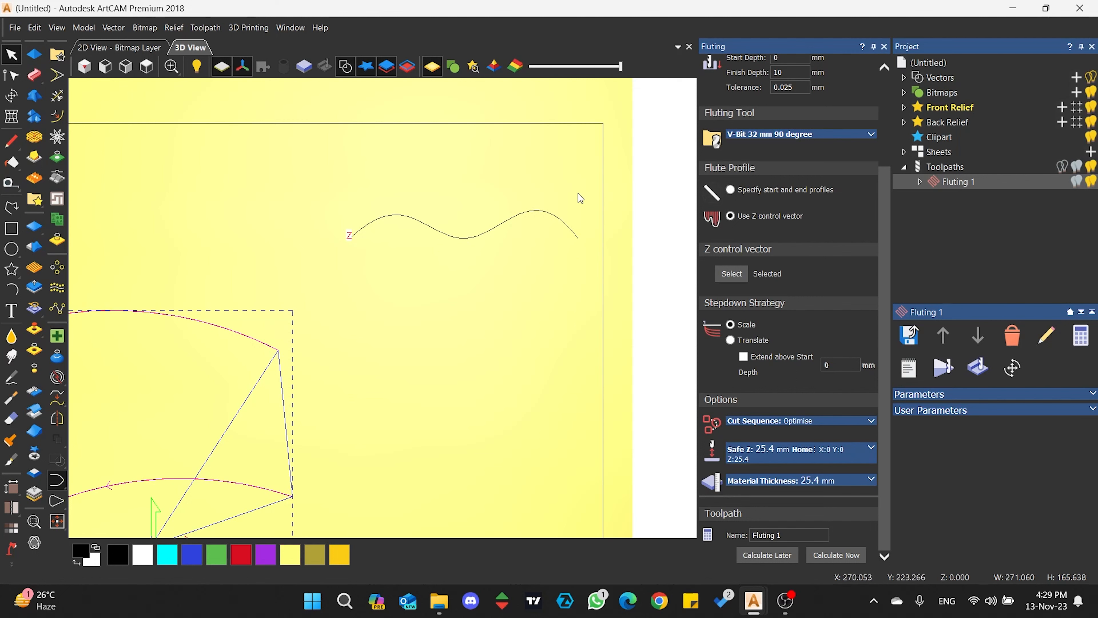
pyautogui.click(470, 237)
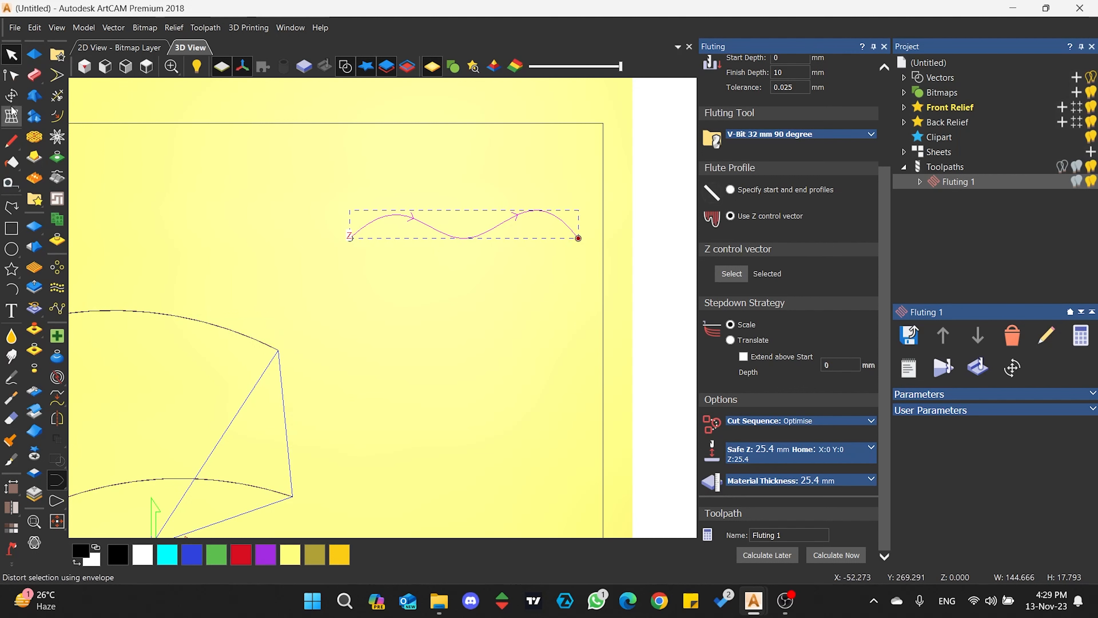
pyautogui.click(12, 95)
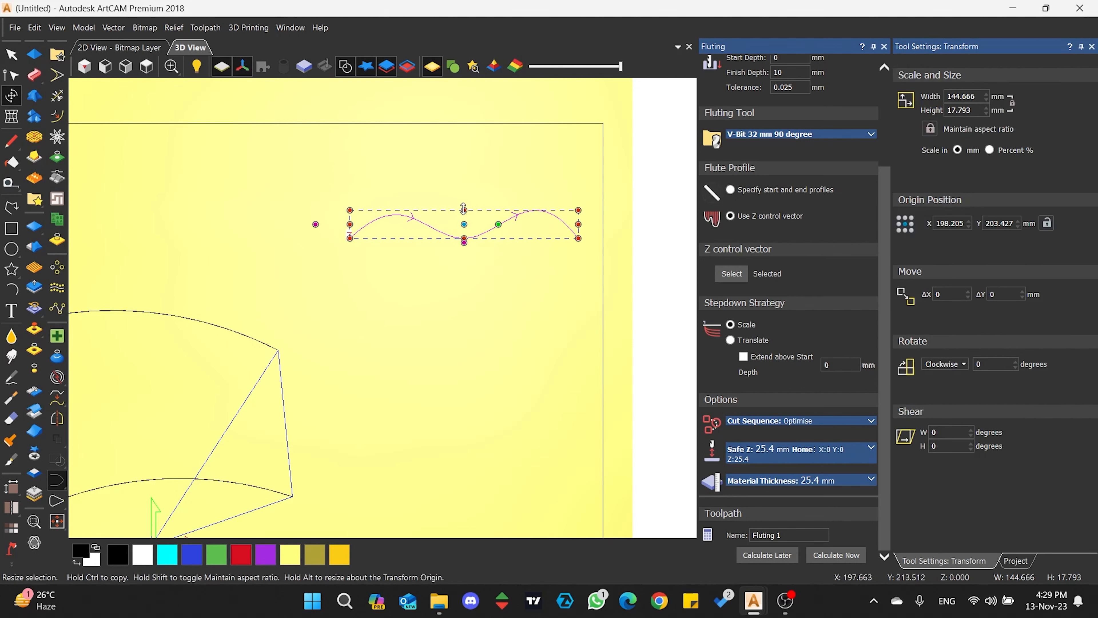
pyautogui.moveTo(464, 210); pyautogui.dragTo(463, 264)
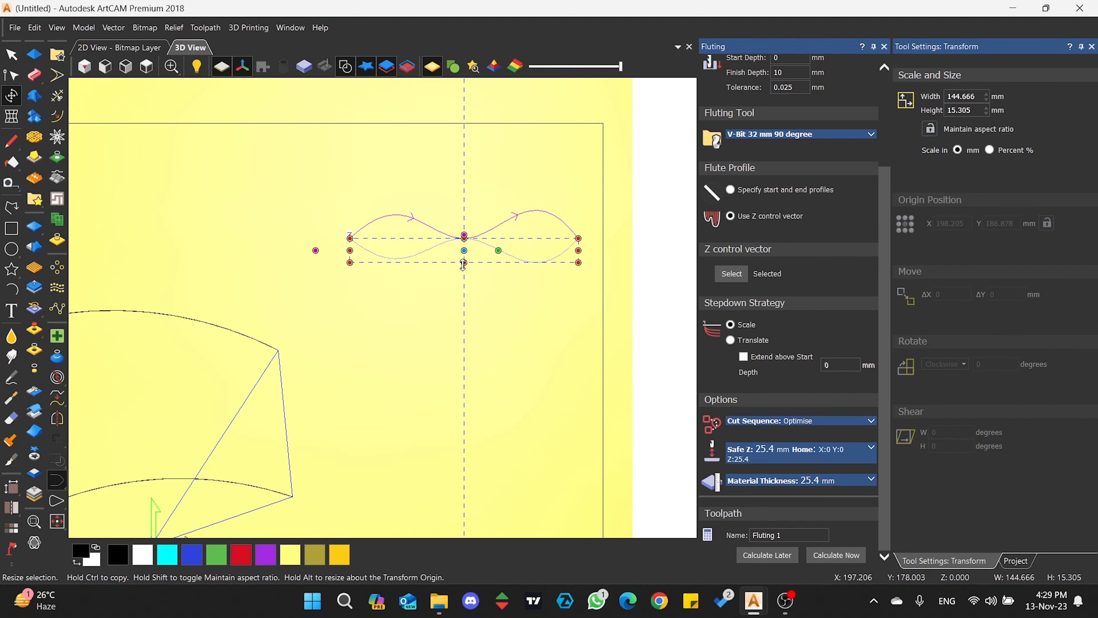
pyautogui.press('Escape')
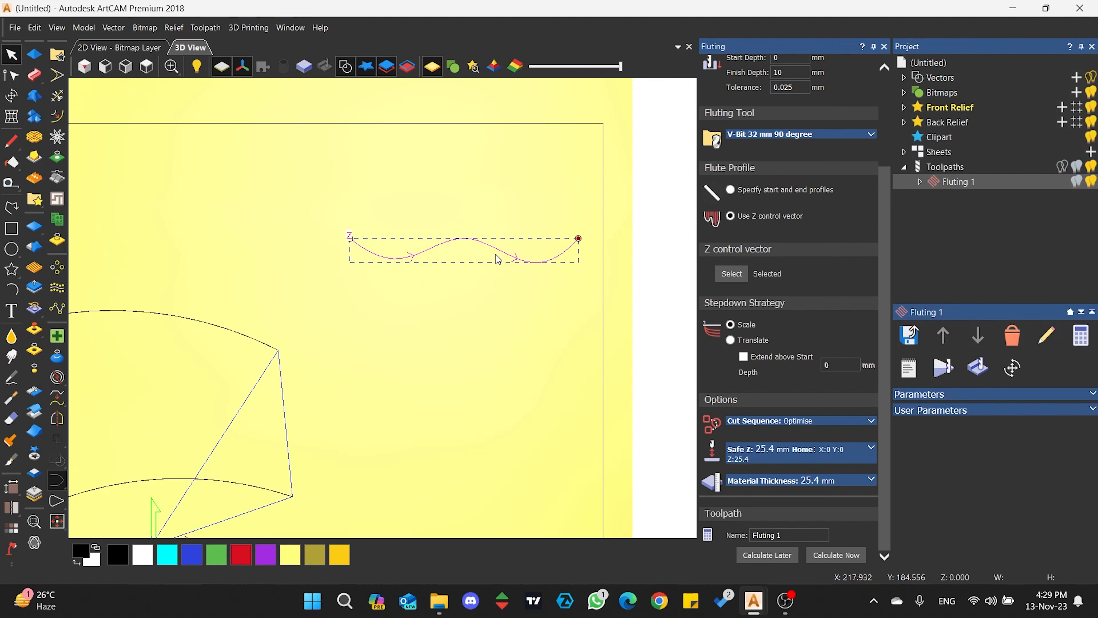
# Lower the wavy curve's middle node and adjust its start handle, making the curve about 17 mm high.
pyautogui.scroll(3, 517, 269)
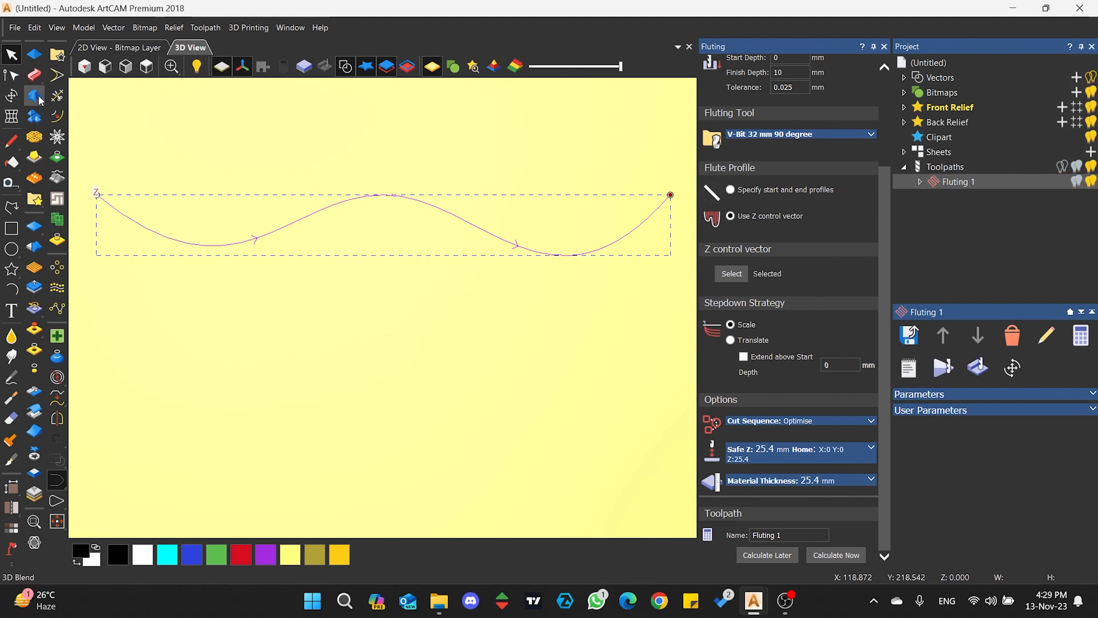
pyautogui.press('n')
pyautogui.moveTo(379, 195); pyautogui.dragTo(382, 221)
pyautogui.moveTo(233, 303)
pyautogui.mouseDown()
pyautogui.moveTo(263, 319)
pyautogui.moveTo(221, 308)
pyautogui.mouseUp()
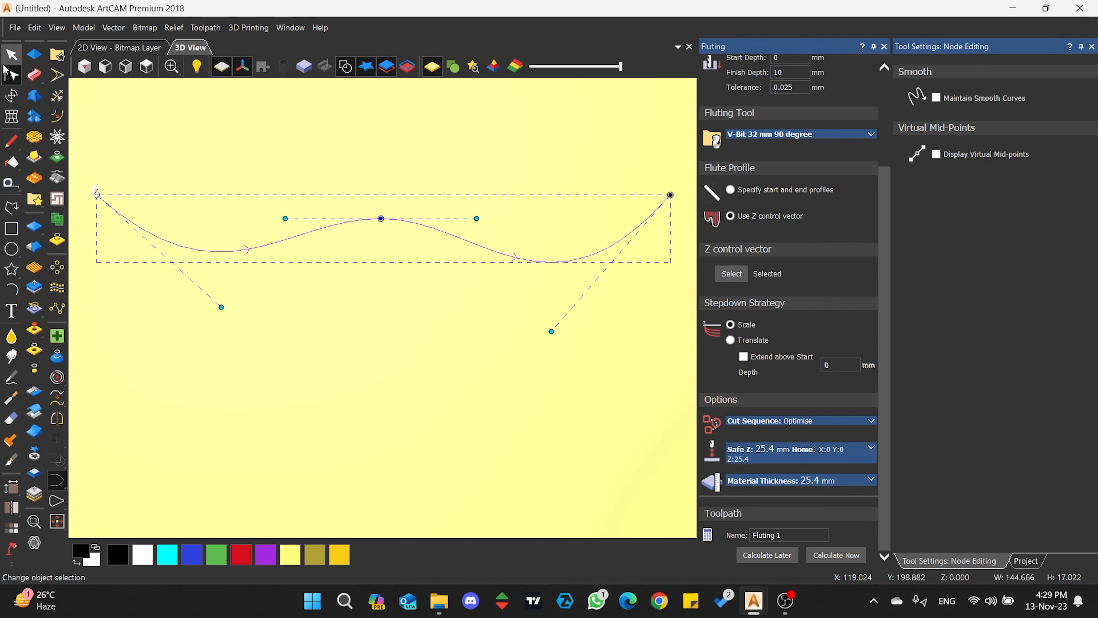
pyautogui.click(11, 56)
# Reselect both arcs as the vectors for the Fluting 1 toolpath.
pyautogui.scroll(-4, 523, 191)
pyautogui.scroll(-3, 524, 190)
pyautogui.scroll(2, 252, 383)
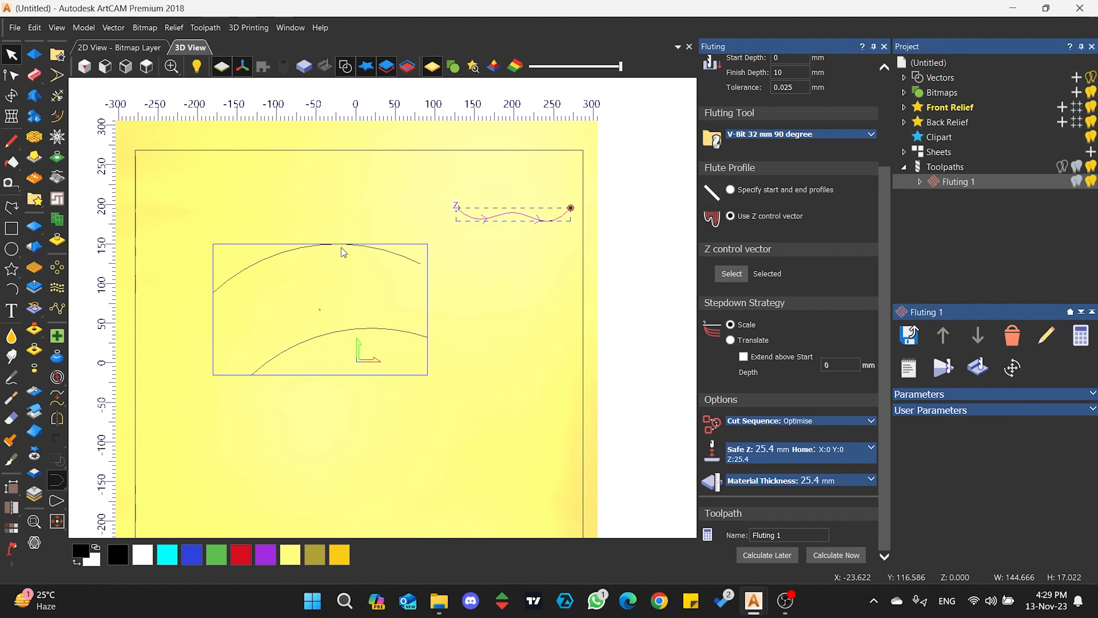
pyautogui.moveTo(345, 219); pyautogui.dragTo(302, 372)
pyautogui.scroll(1, 338, 288)
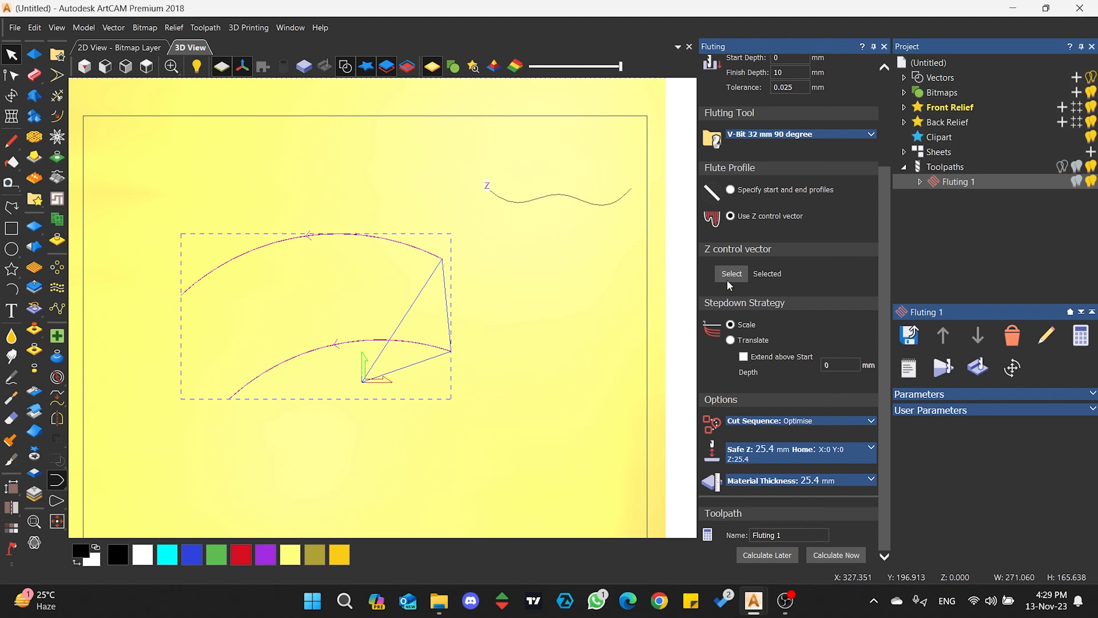
# Simulate the Fluting 1 toolpath on the whole model at Standard resolution and examine the depth variation along both curved flutes.
pyautogui.moveTo(592, 180); pyautogui.dragTo(578, 211)
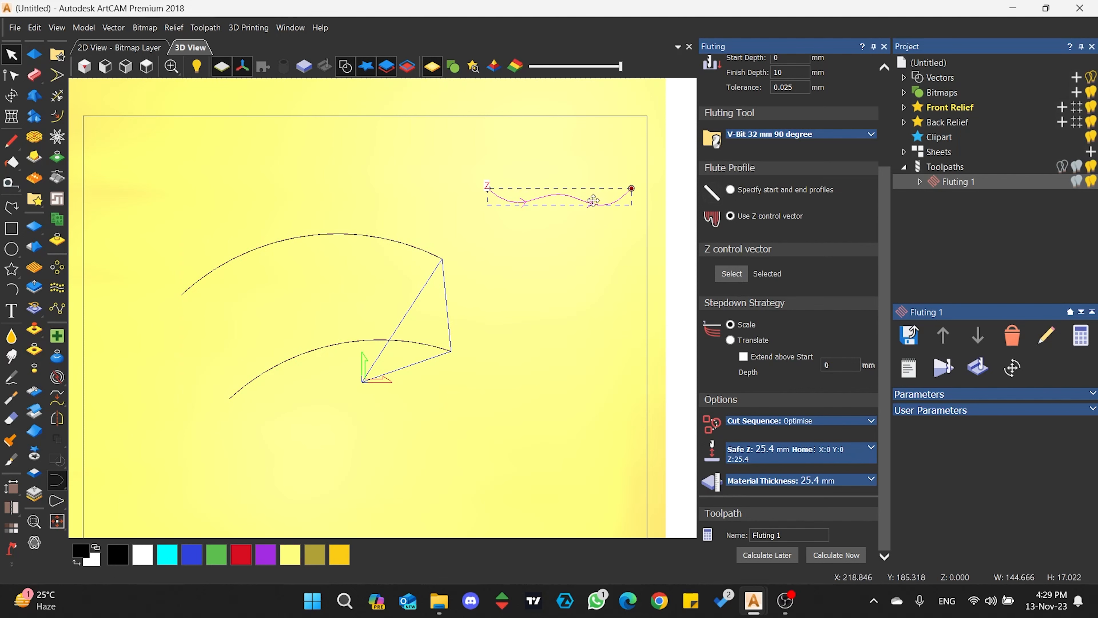
pyautogui.click(373, 234)
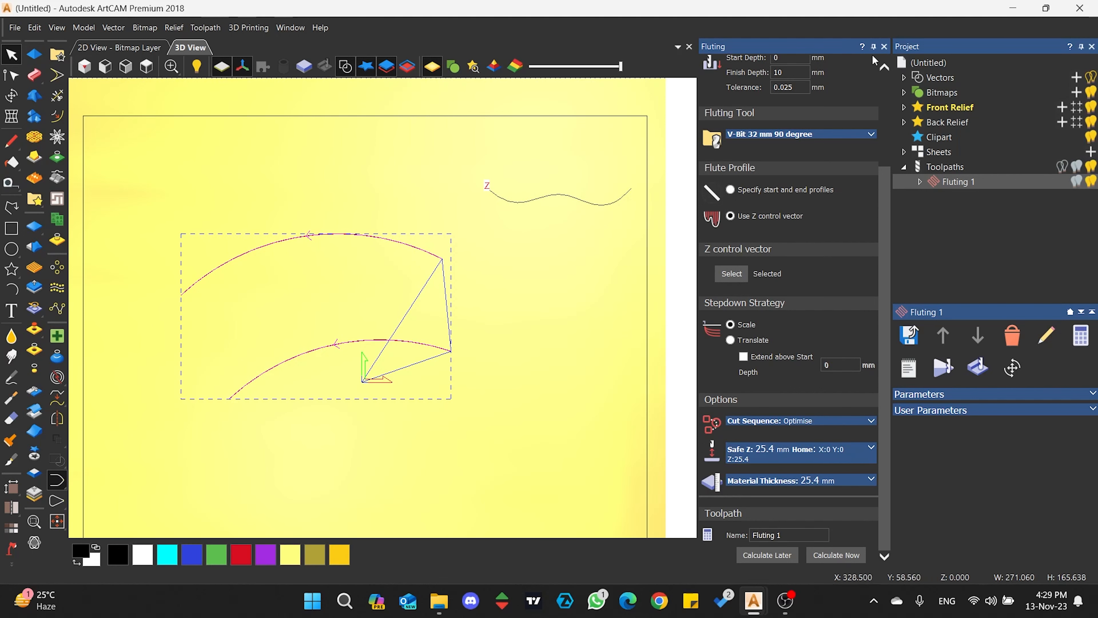
pyautogui.click(884, 47)
pyautogui.click(983, 364)
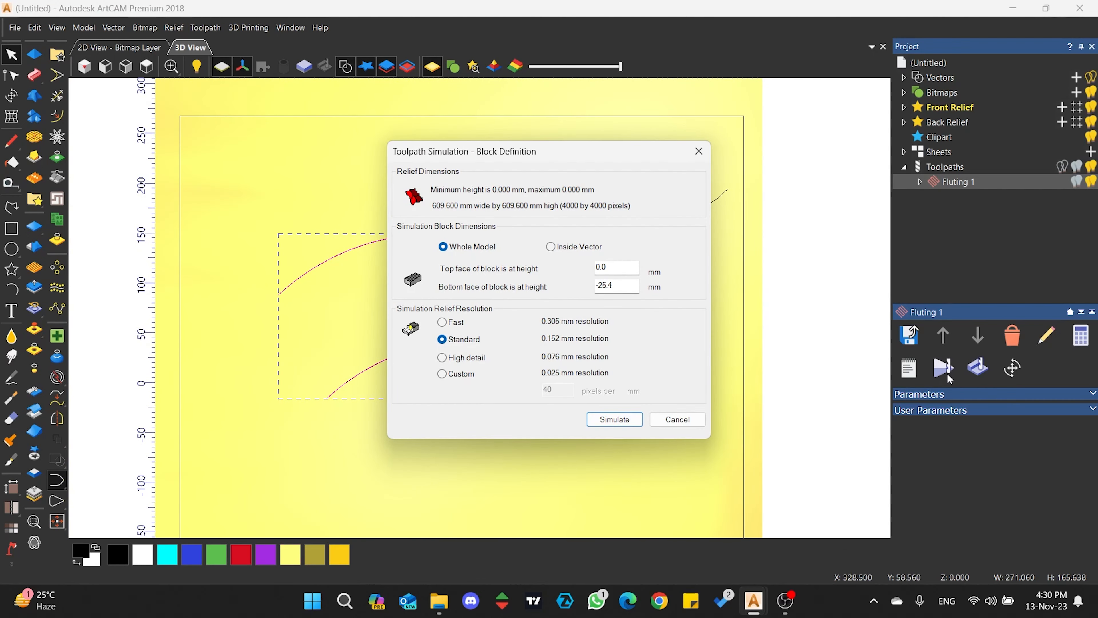
pyautogui.click(616, 424)
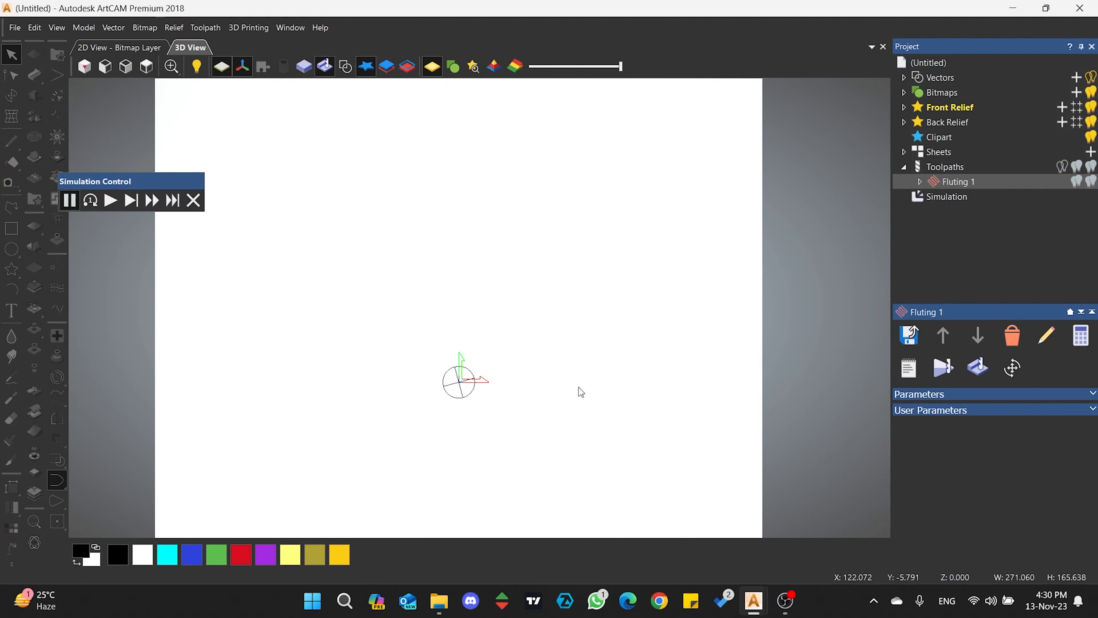
pyautogui.click(132, 209)
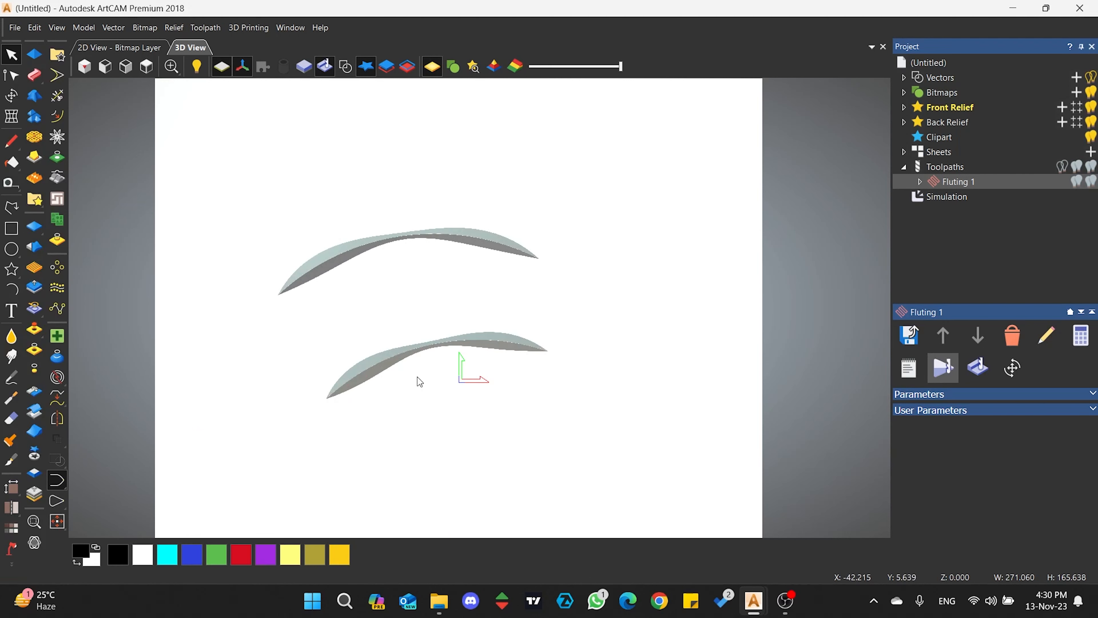
pyautogui.scroll(3, 412, 276)
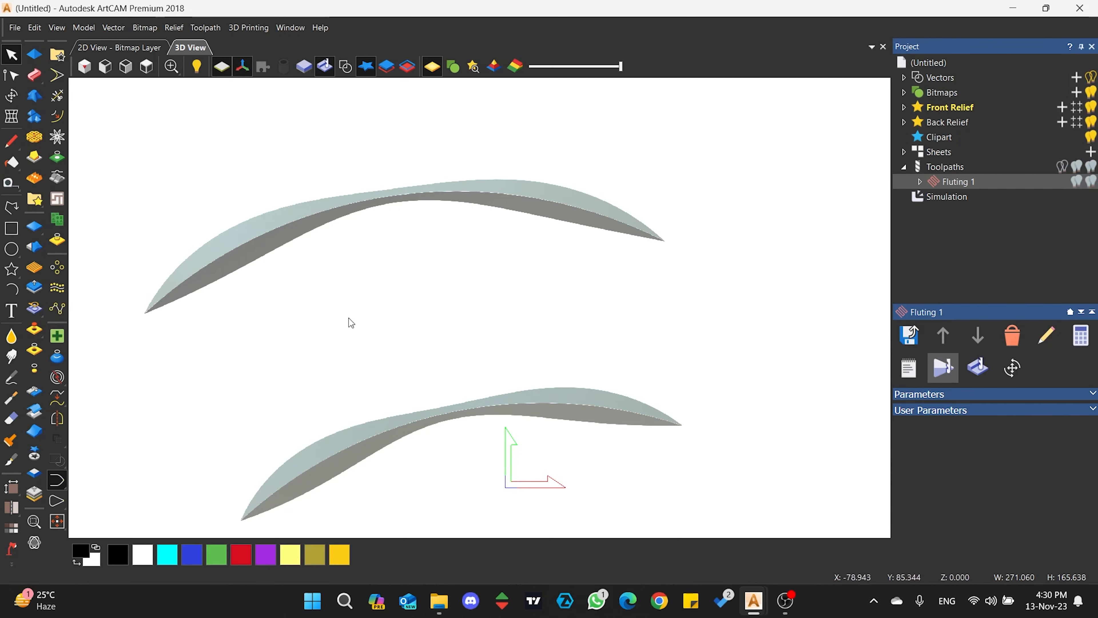
pyautogui.scroll(-3, 366, 342)
pyautogui.moveTo(366, 342); pyautogui.dragTo(561, 184)
pyautogui.scroll(2, 561, 184)
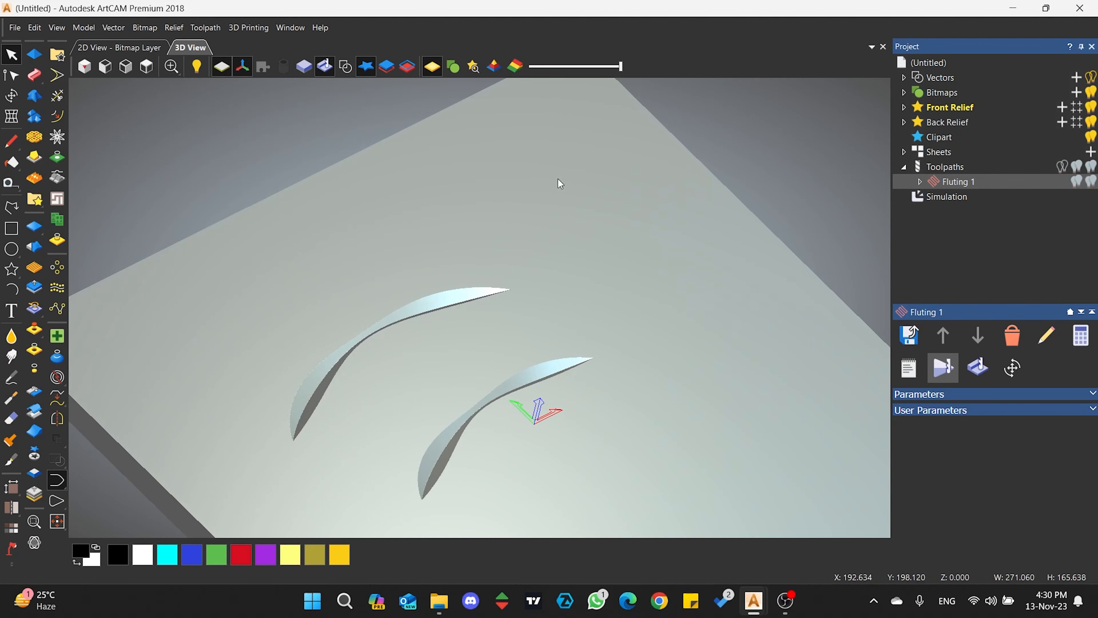